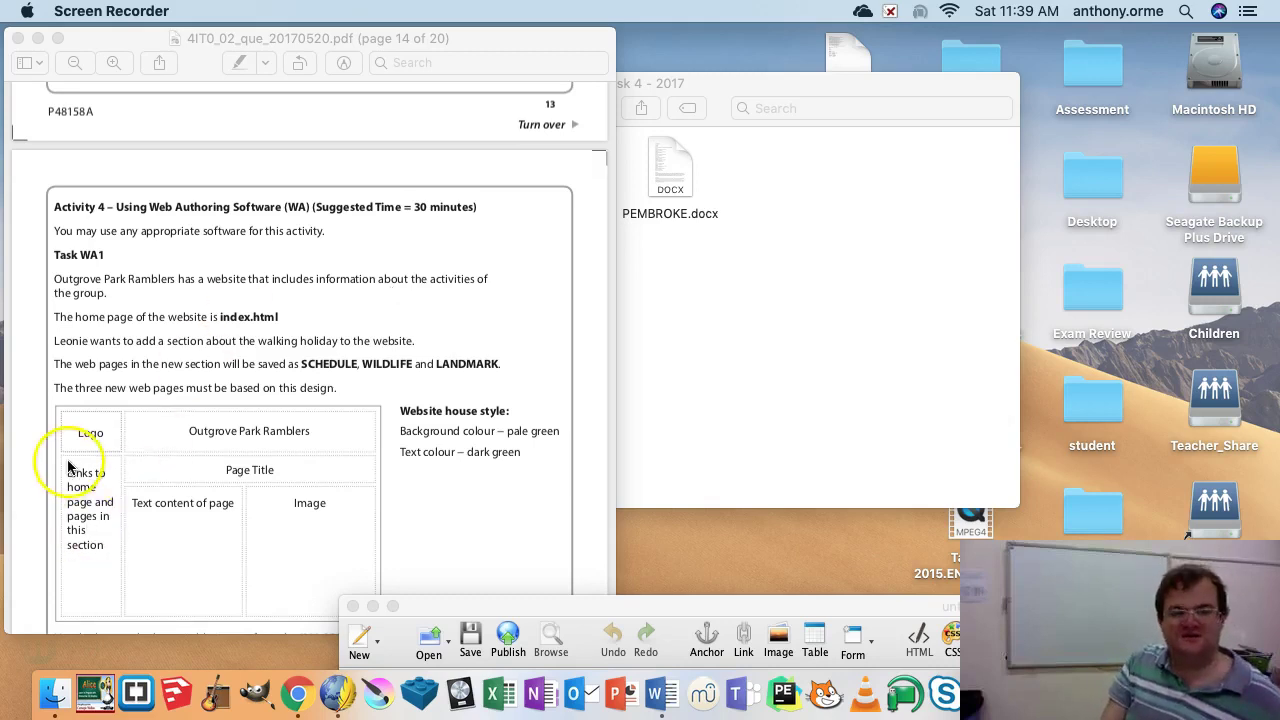
- Scroll the brief to its layout diagram and house style, and raise the blank KompoZer page beside it
scroll(70, 440, down, 3)
scroll(150, 396, up, 1)
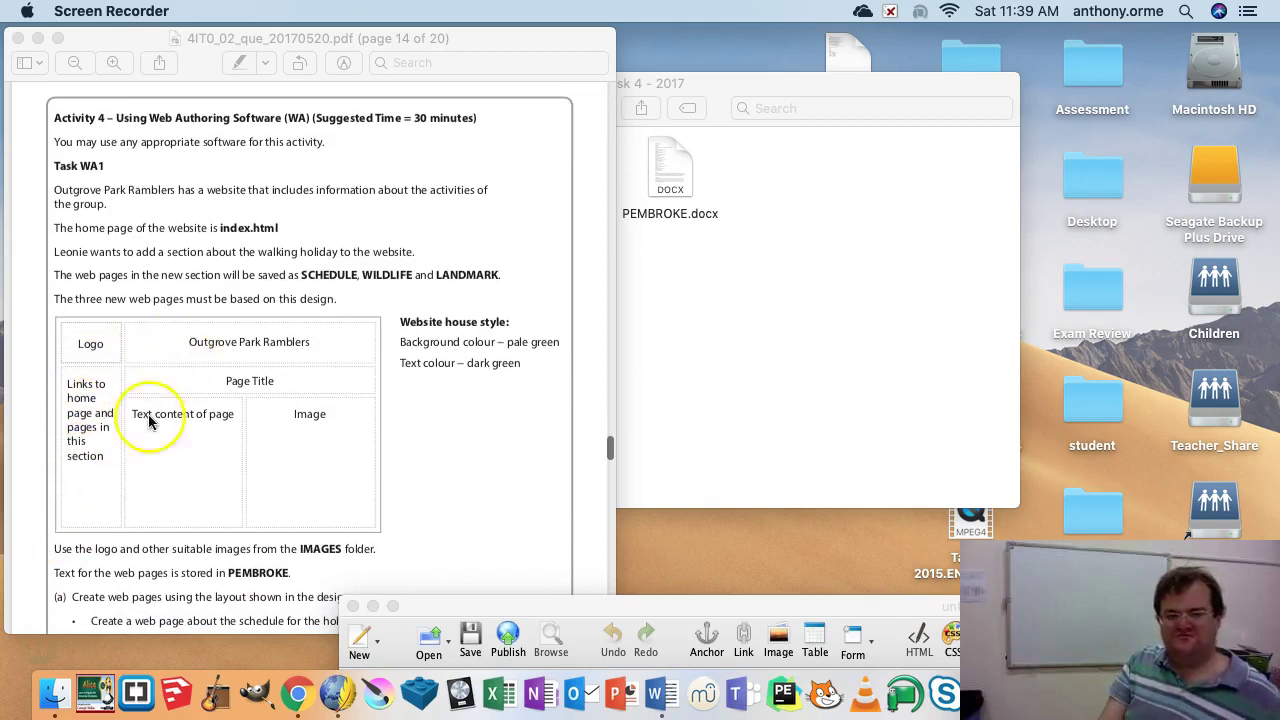
scroll(155, 470, down, 1)
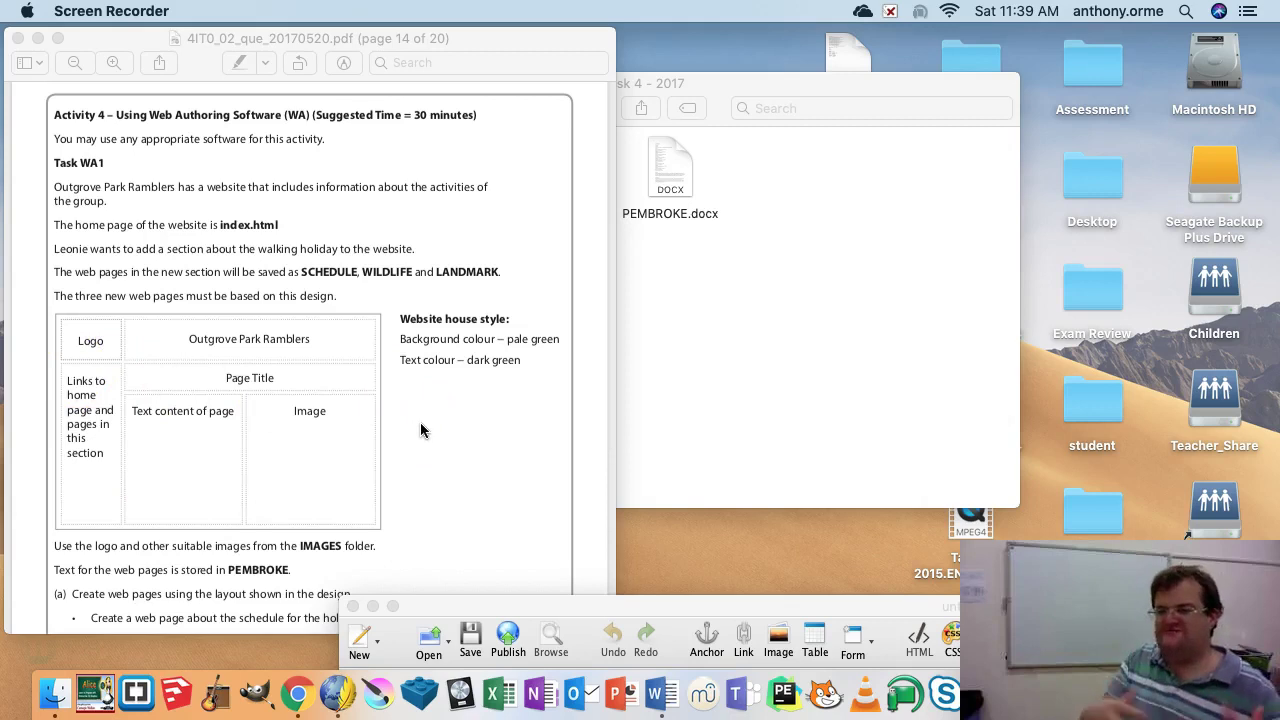
scroll(421, 425, down, 4)
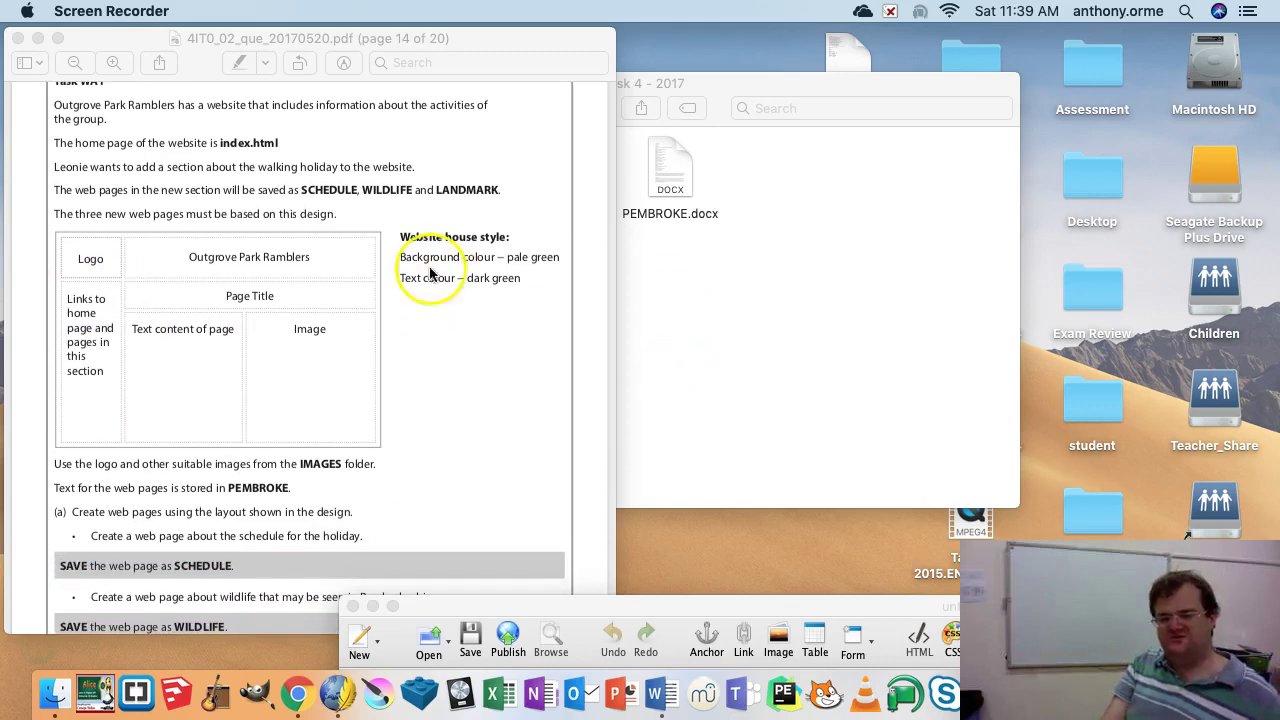
drag(491, 612, 514, 14)
drag(512, 63, 432, 57)
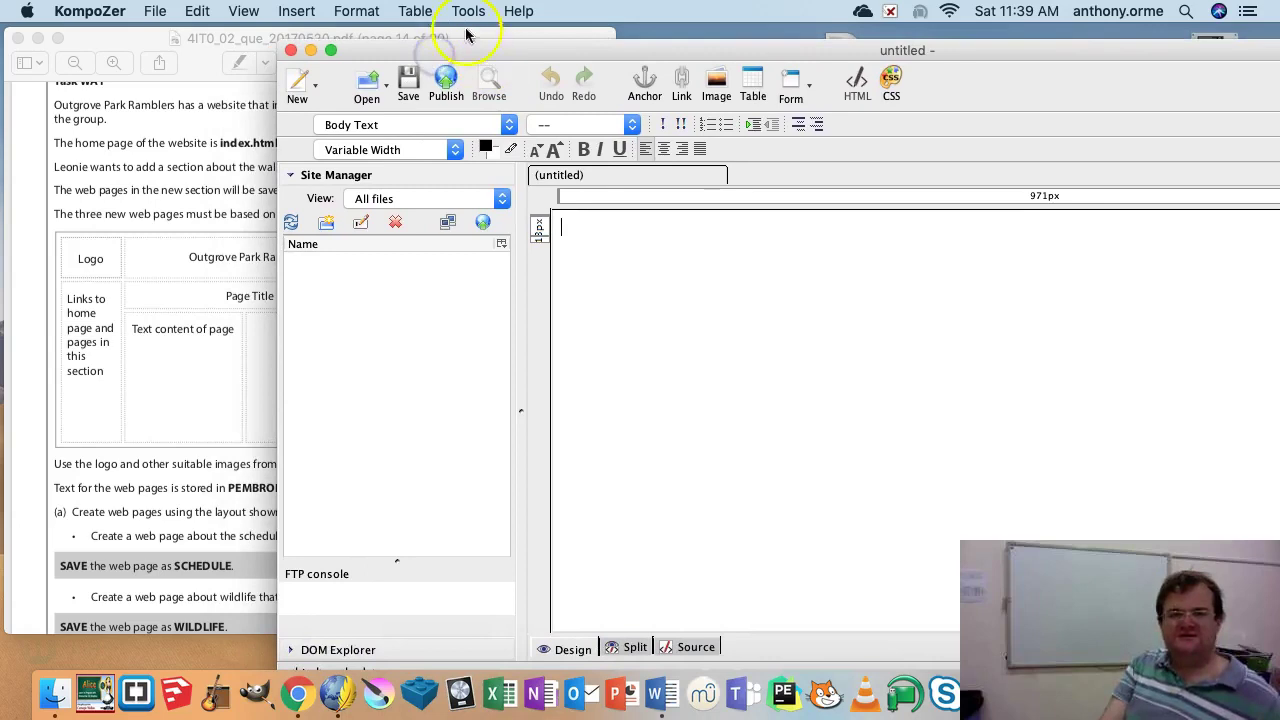
- Insert a 3x3 table on the page
click(298, 11)
click(322, 56)
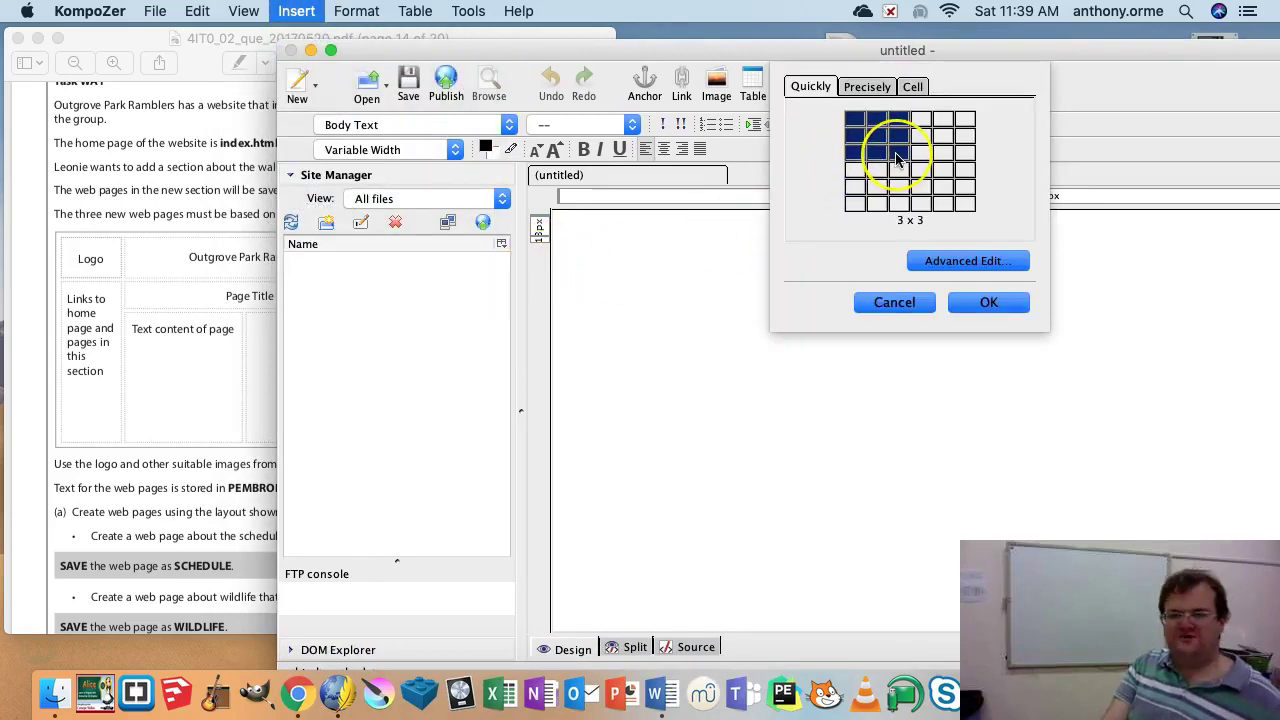
click(897, 158)
drag(884, 55, 714, 457)
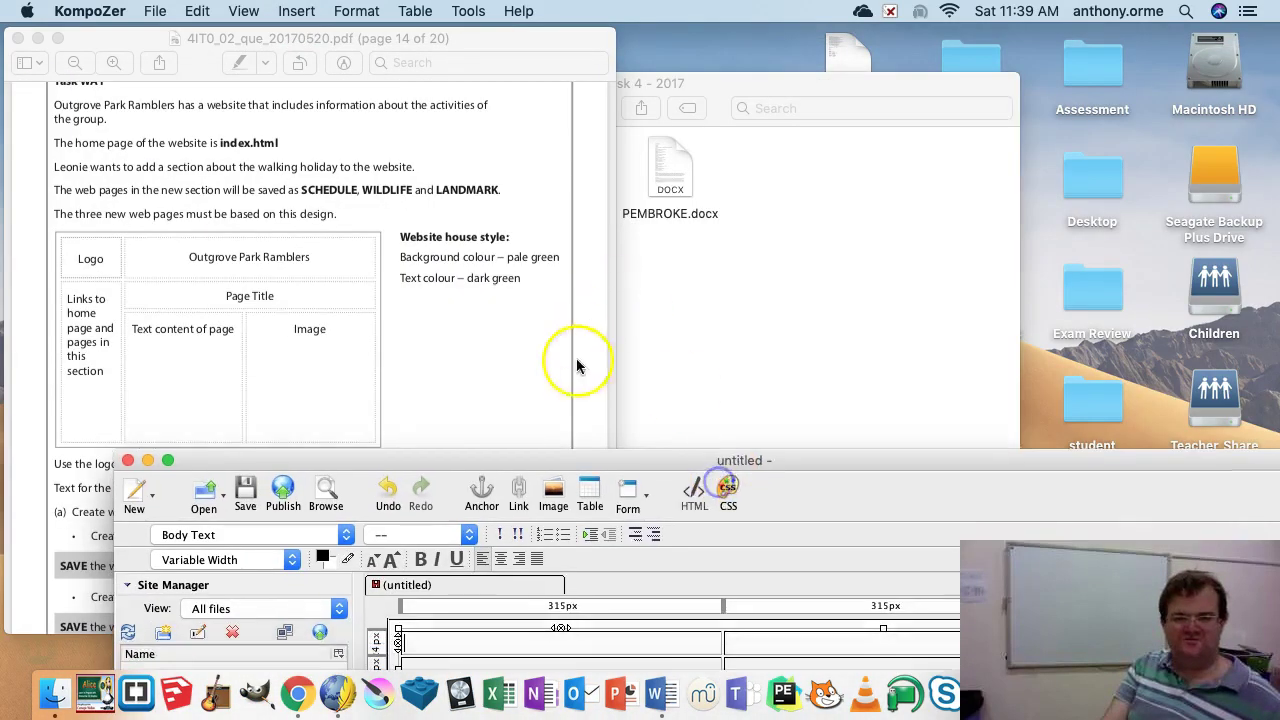
- Merge the two lower left cells into one column cell
right_click(494, 278)
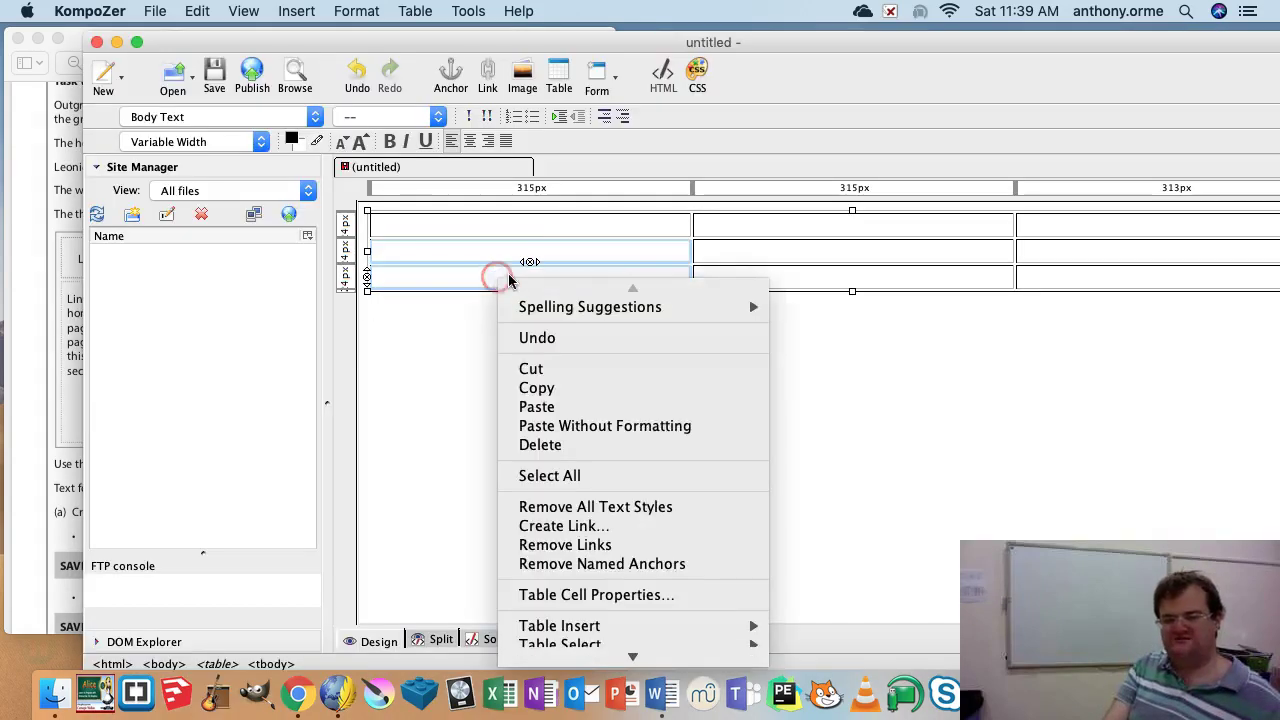
mouse_move(634, 658)
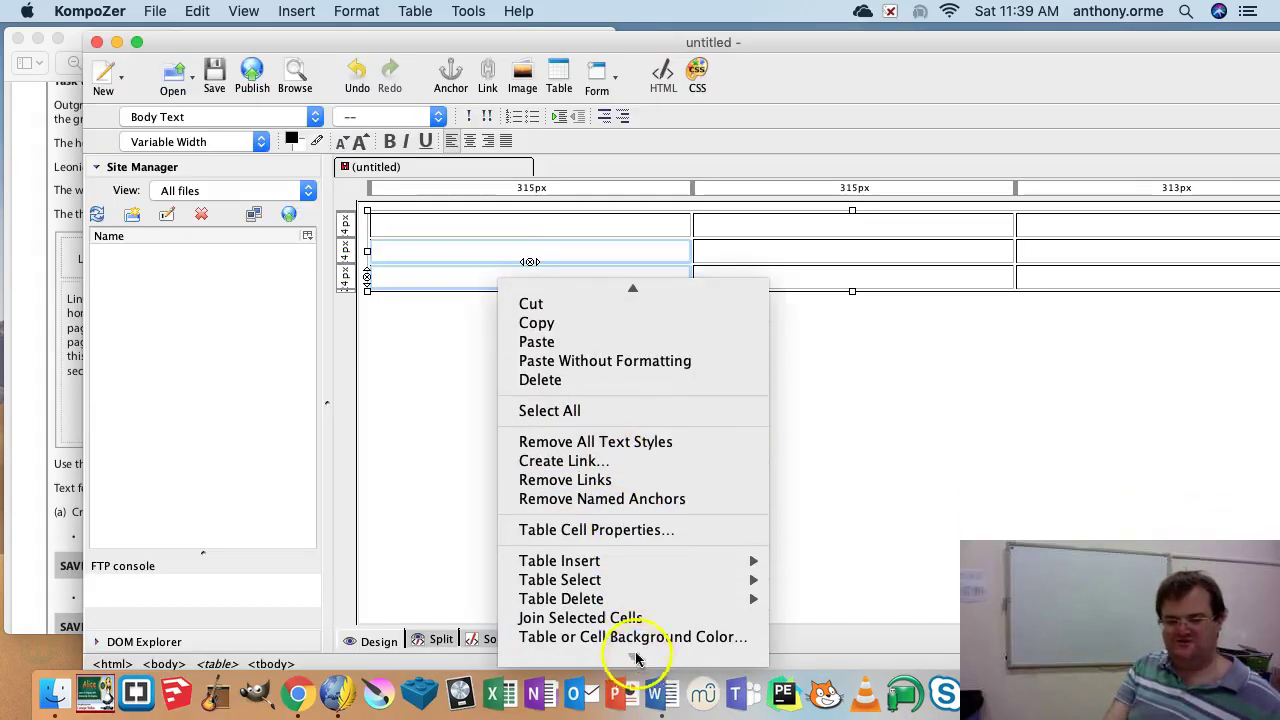
click(620, 616)
drag(703, 42, 499, 39)
- Merge the middle and right cells of row 2 into one wide cell
drag(660, 257, 822, 257)
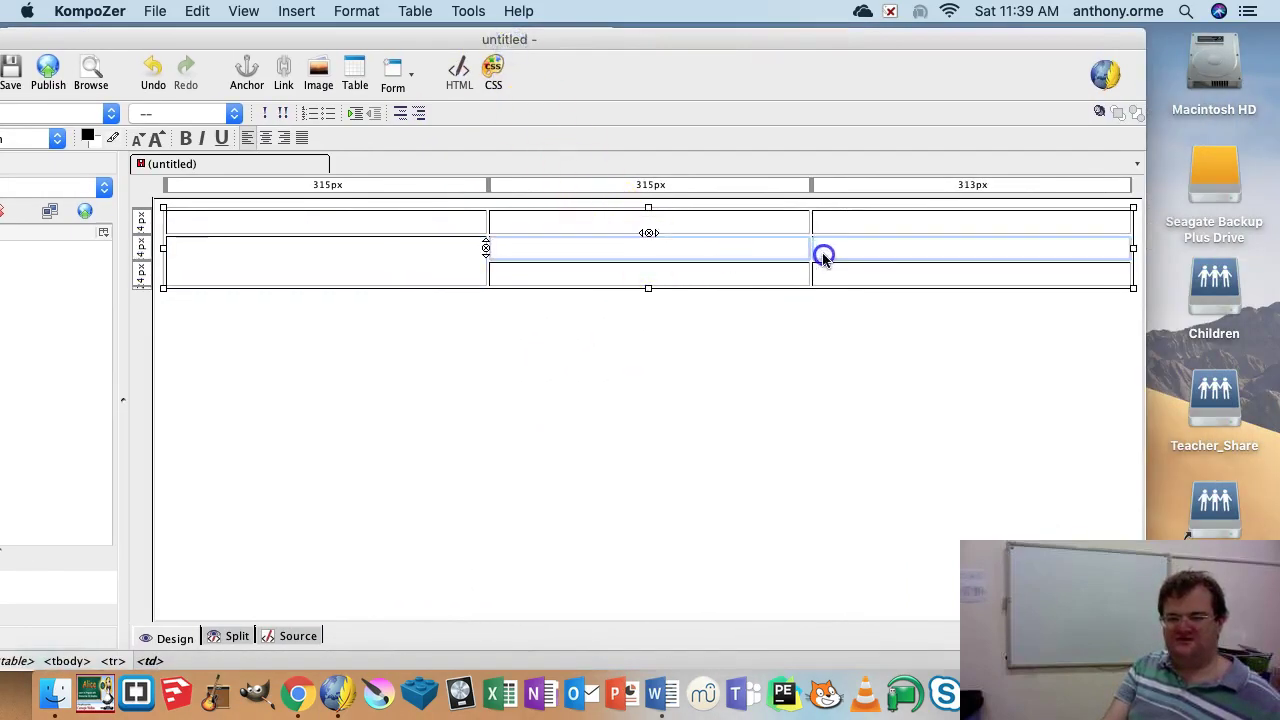
right_click(870, 255)
mouse_move(934, 660)
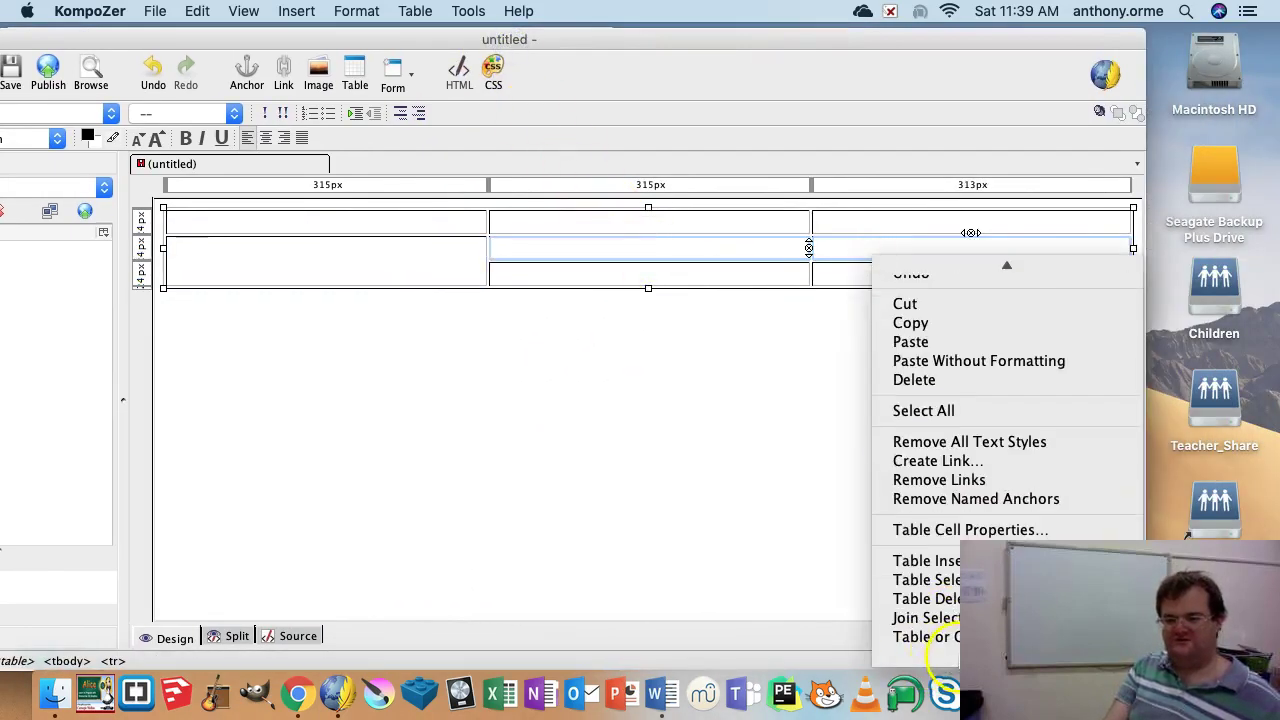
click(914, 617)
drag(508, 42, 586, 74)
- Merge the top row's middle and right cells into a wide title cell
click(676, 255)
key(super+z)
right_click(988, 260)
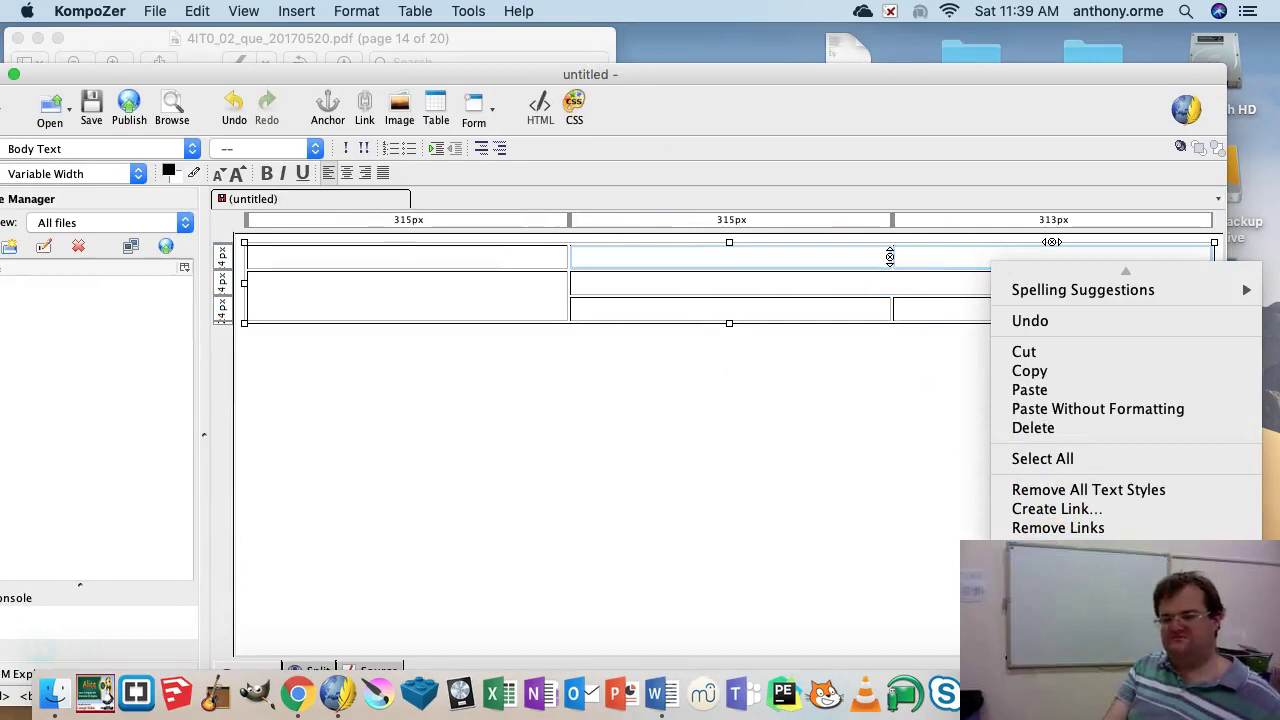
scroll(1125, 400, down, 2)
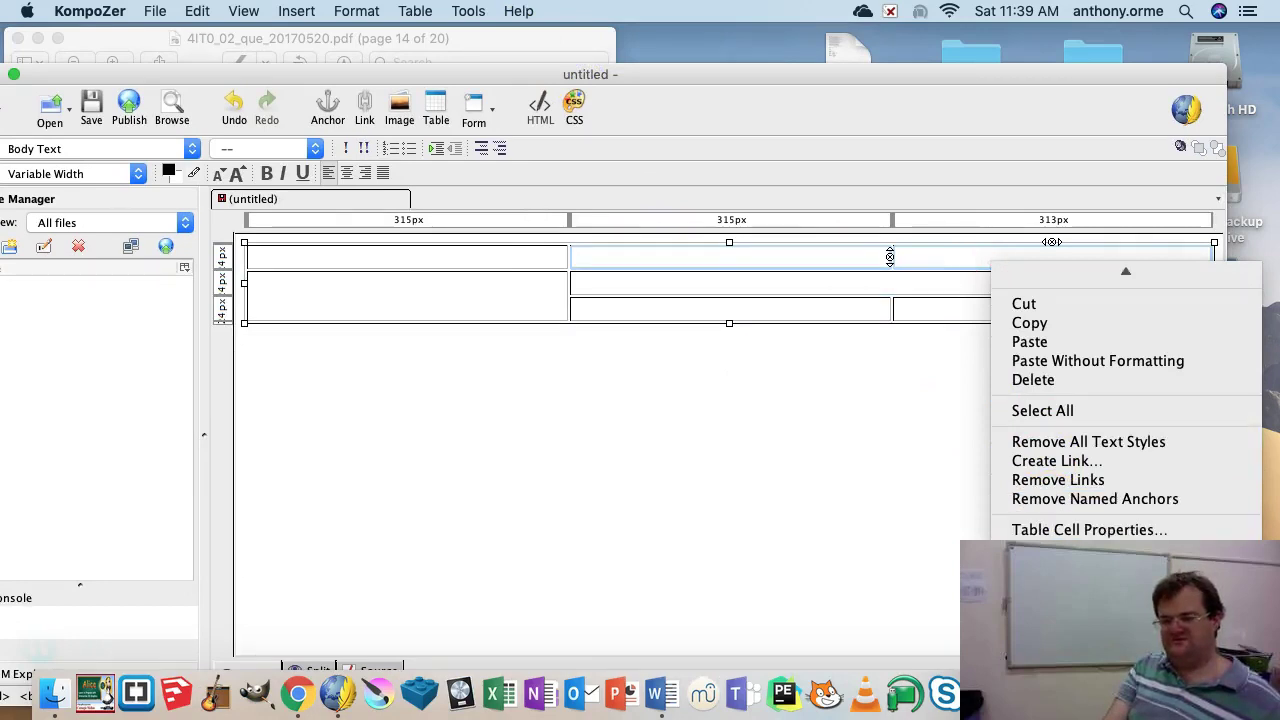
key(super+shift+z)
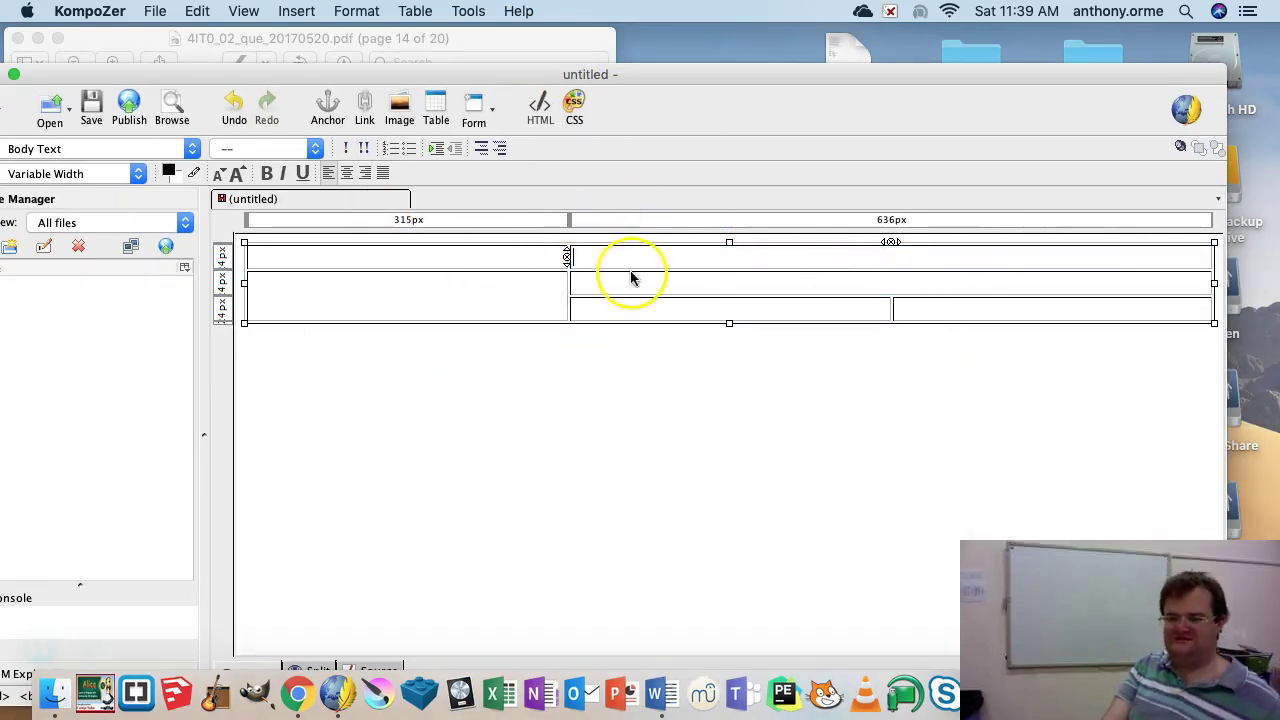
drag(365, 74, 478, 41)
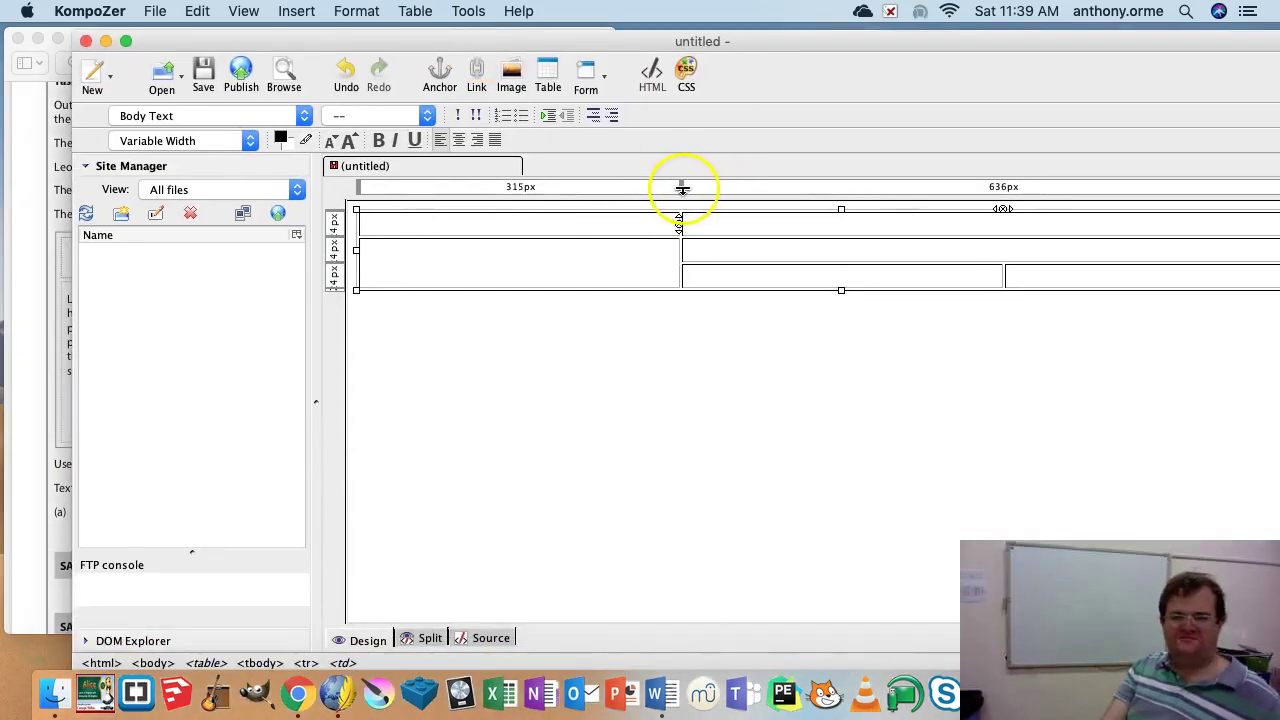
- Narrow the left column to 174px
drag(682, 188, 541, 180)
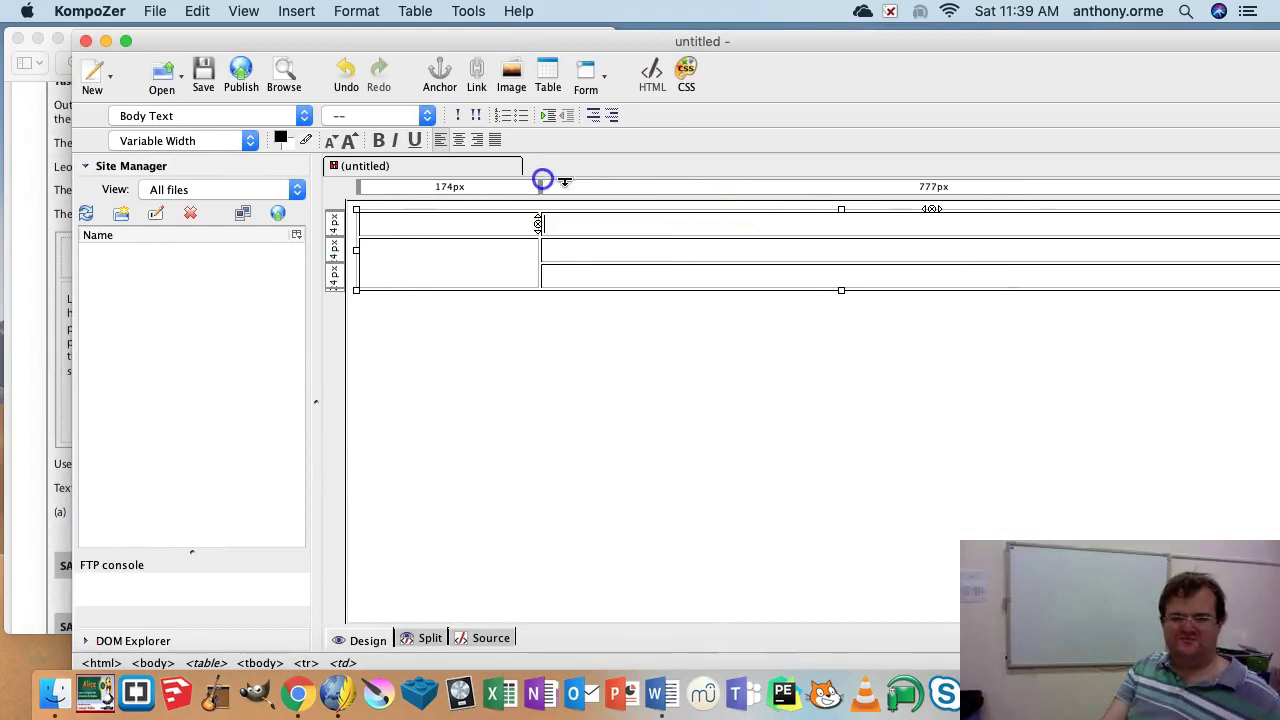
click(750, 253)
drag(791, 40, 563, 34)
- Adjust the bottom row's column widths, undoing the trial resizes
click(665, 257)
click(664, 317)
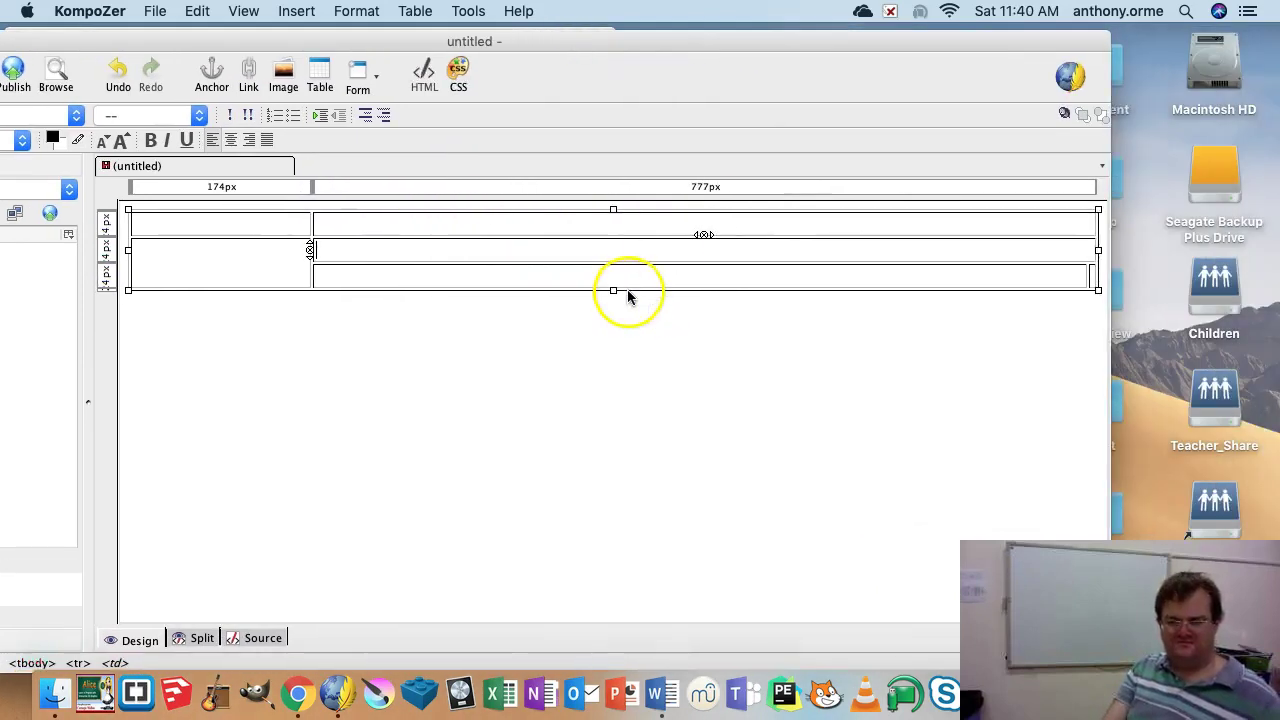
click(1041, 273)
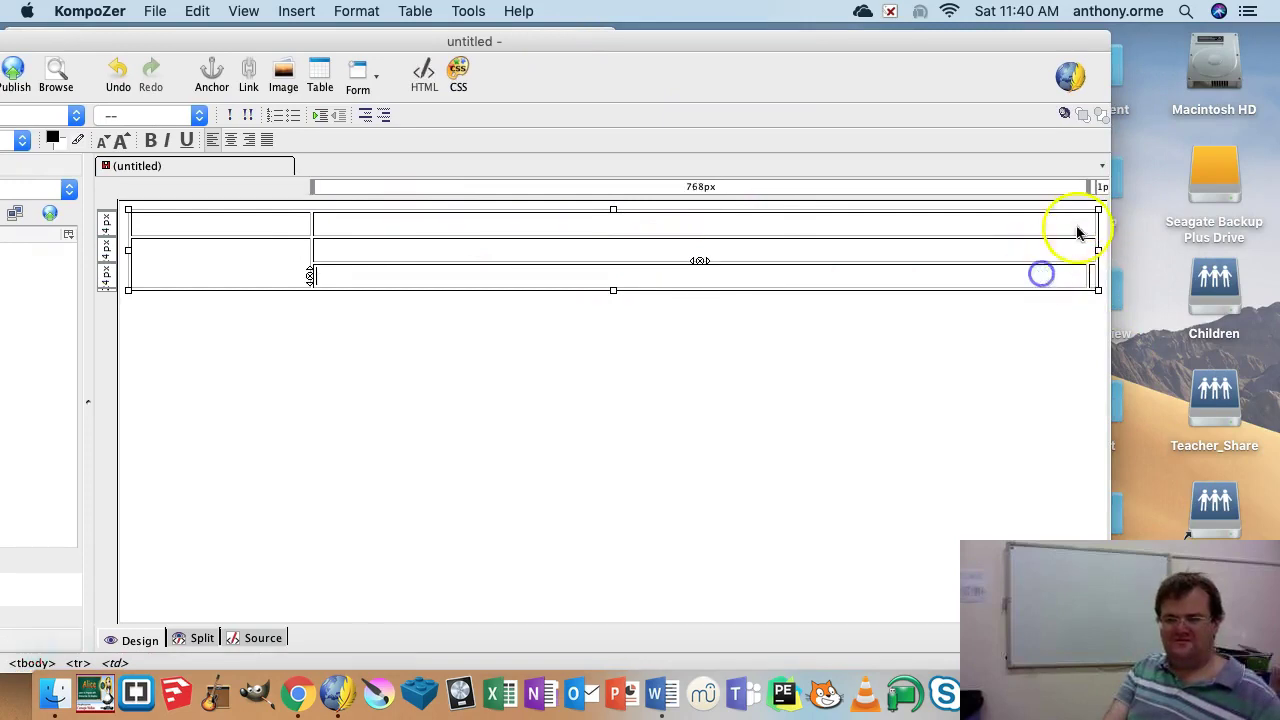
drag(791, 199, 740, 190)
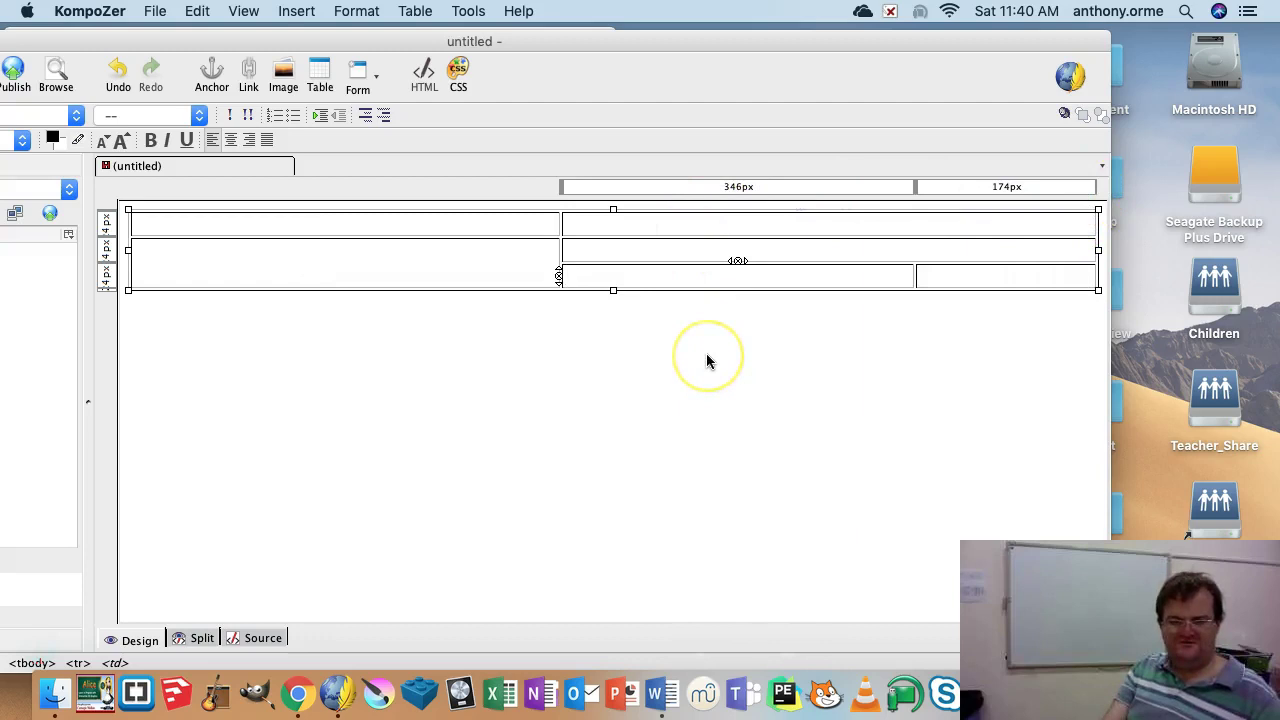
key(super+z)
key(super+shift+z)
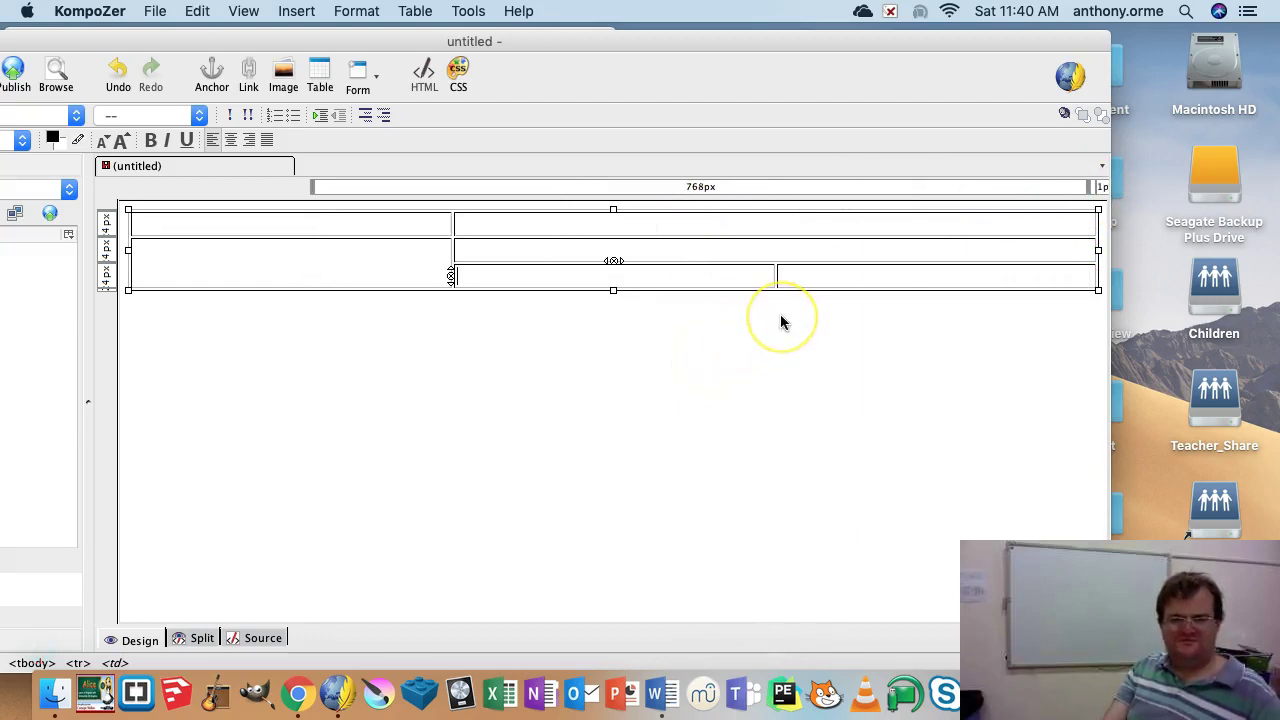
- Select the left column cells and review their options, leaving them unchanged
drag(380, 217, 357, 289)
right_click(334, 270)
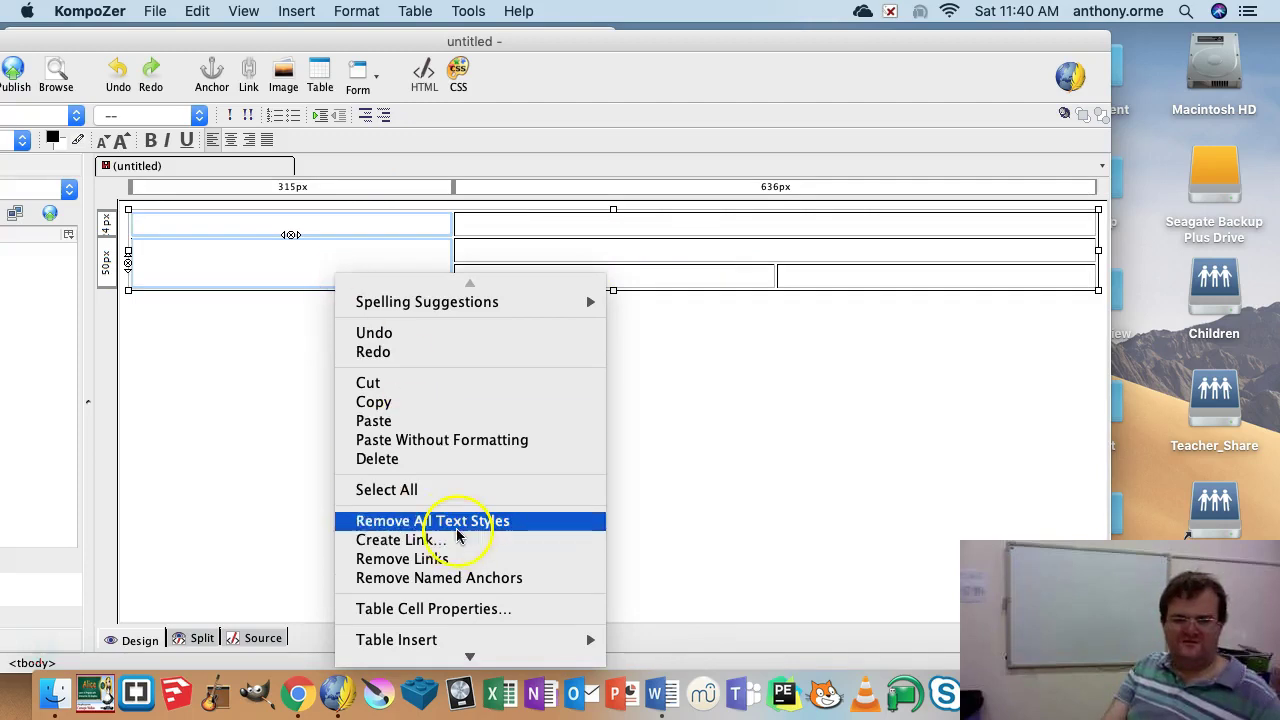
click(755, 453)
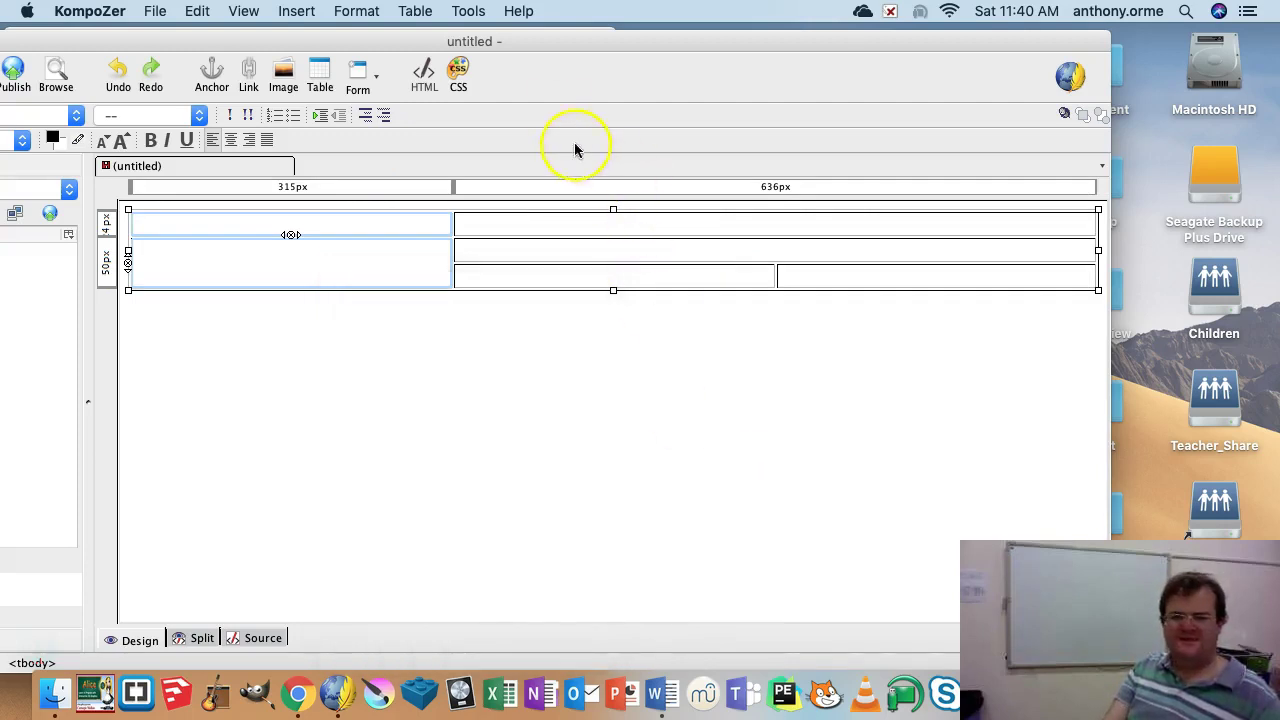
drag(483, 42, 600, 54)
- Type 'Outgrove Park Ramblers' into the top-right table cell
click(751, 226)
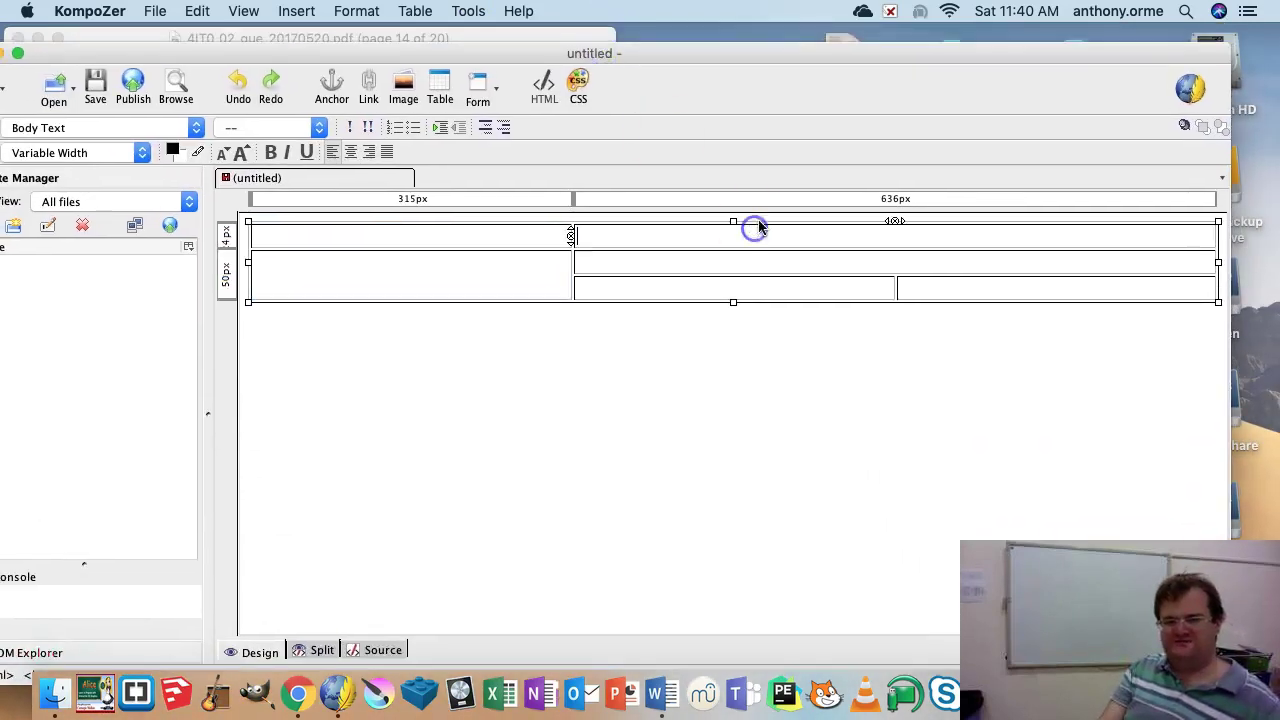
text(Puitgrove)
key(BackSpace)
key(BackSpace)
key(BackSpace)
key(BackSpace)
key(BackSpace)
key(BackSpace)
key(BackSpace)
key(BackSpace)
key(BackSpace)
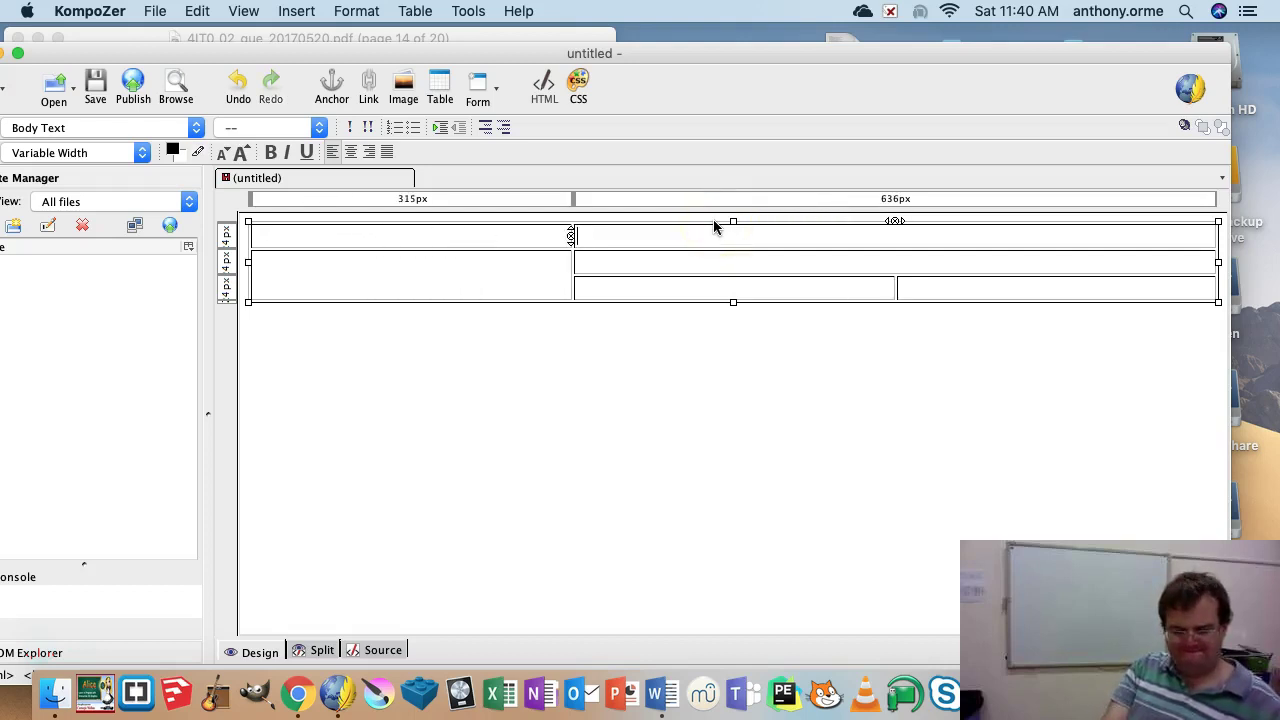
text(Outgro)
key(BackSpace)
text(obe)
key(BackSpace)
key(BackSpace)
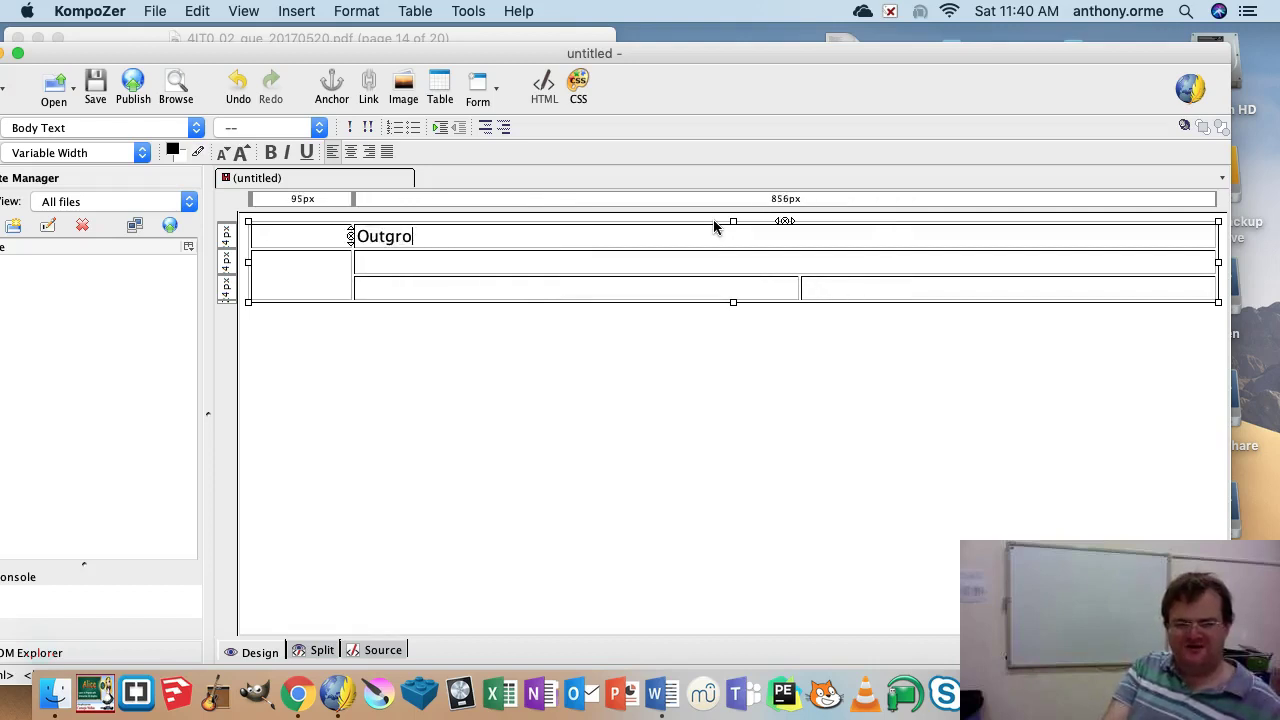
text(ve Park Ramblers)
- Format the 'Outgrove Park Ramblers' title as Heading 1 and centre it
click(652, 258)
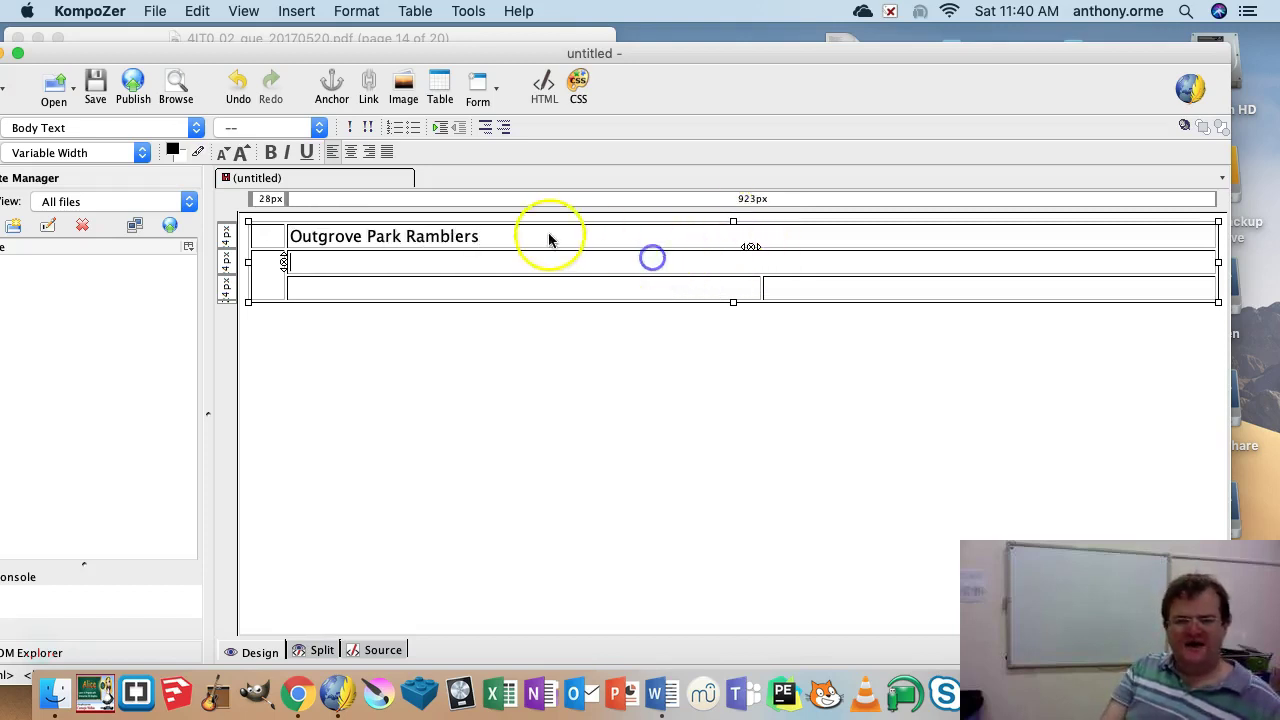
click(311, 238)
mouse_move(295, 234)
mouse_down()
mouse_move(486, 243)
mouse_move(290, 233)
mouse_up()
click(484, 240)
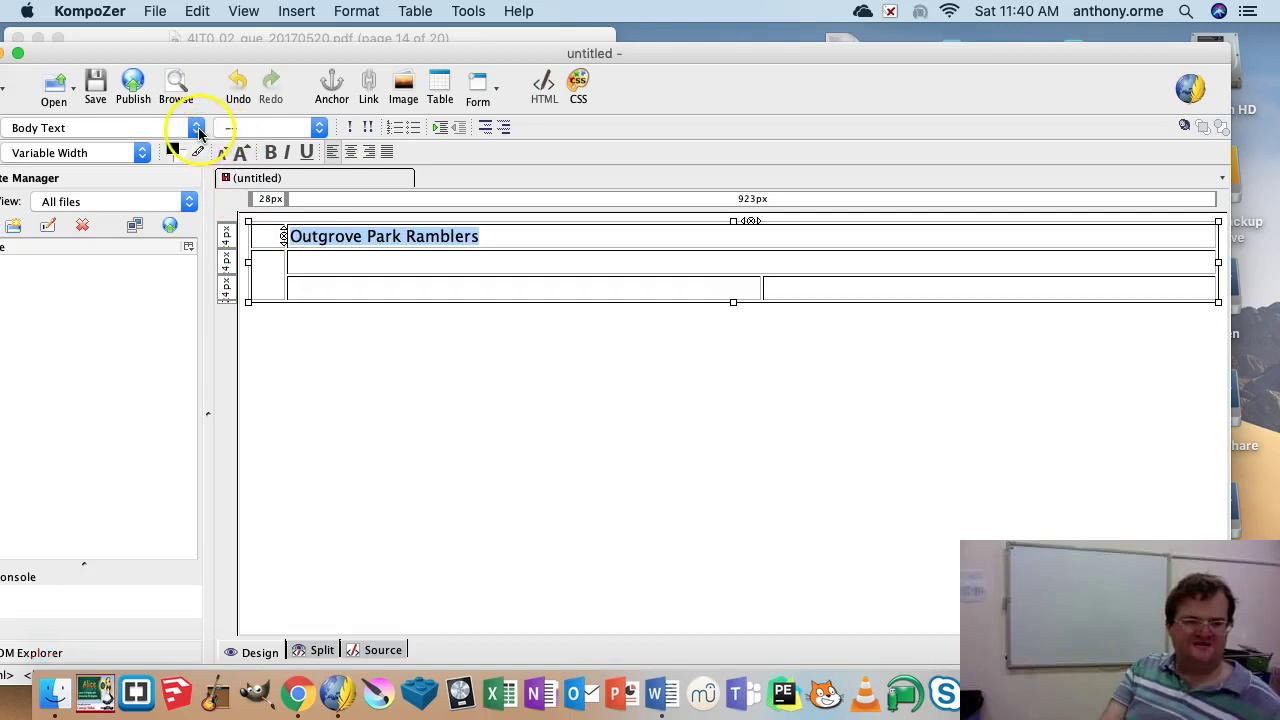
click(196, 127)
click(55, 188)
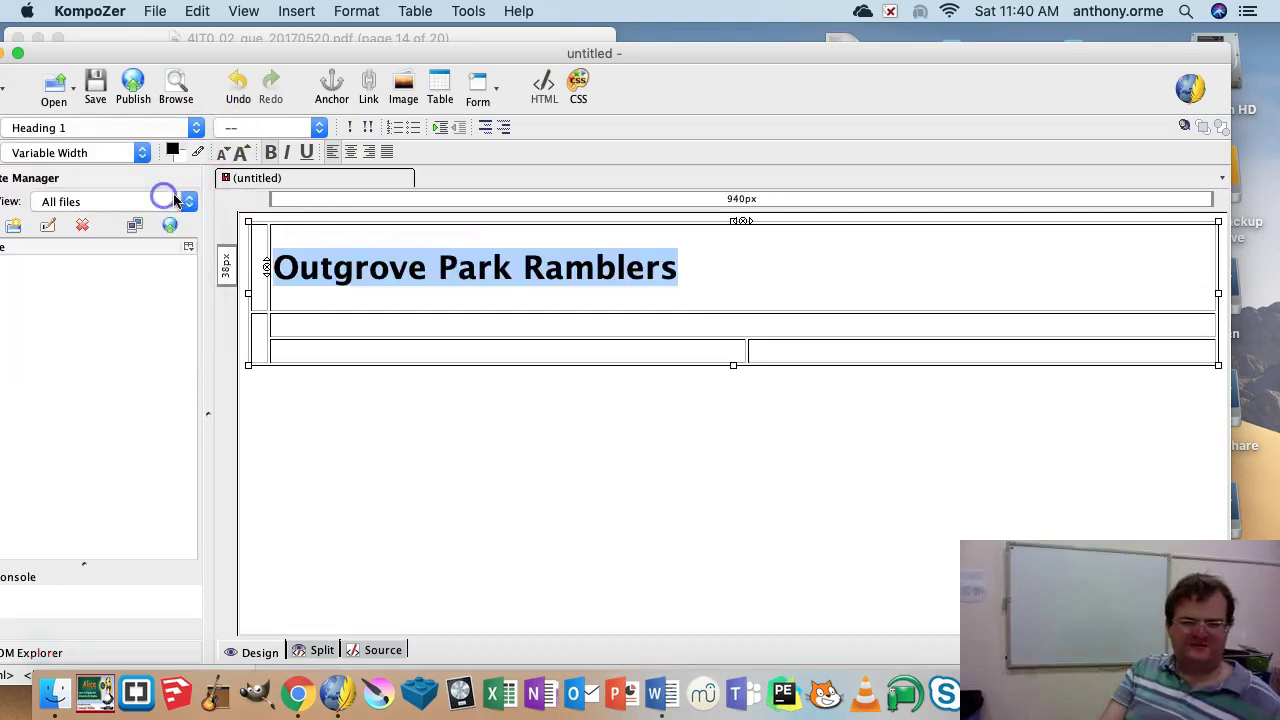
click(510, 288)
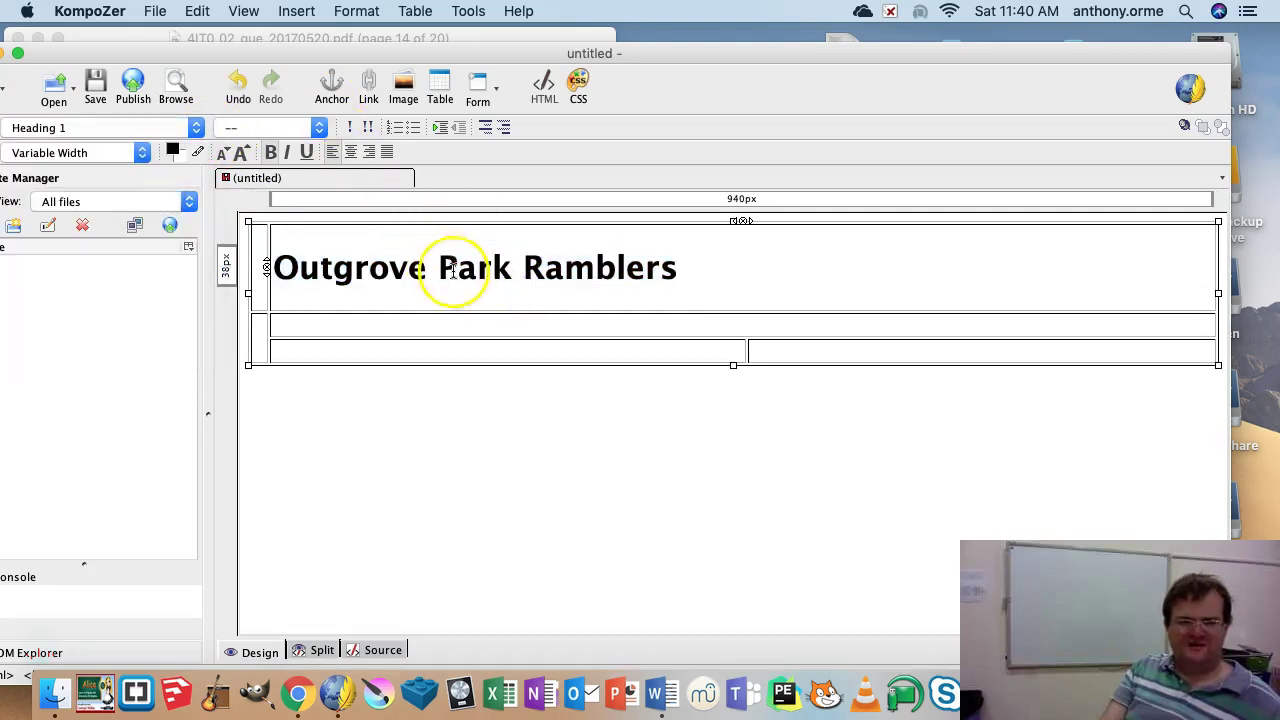
click(350, 151)
drag(426, 57, 485, 75)
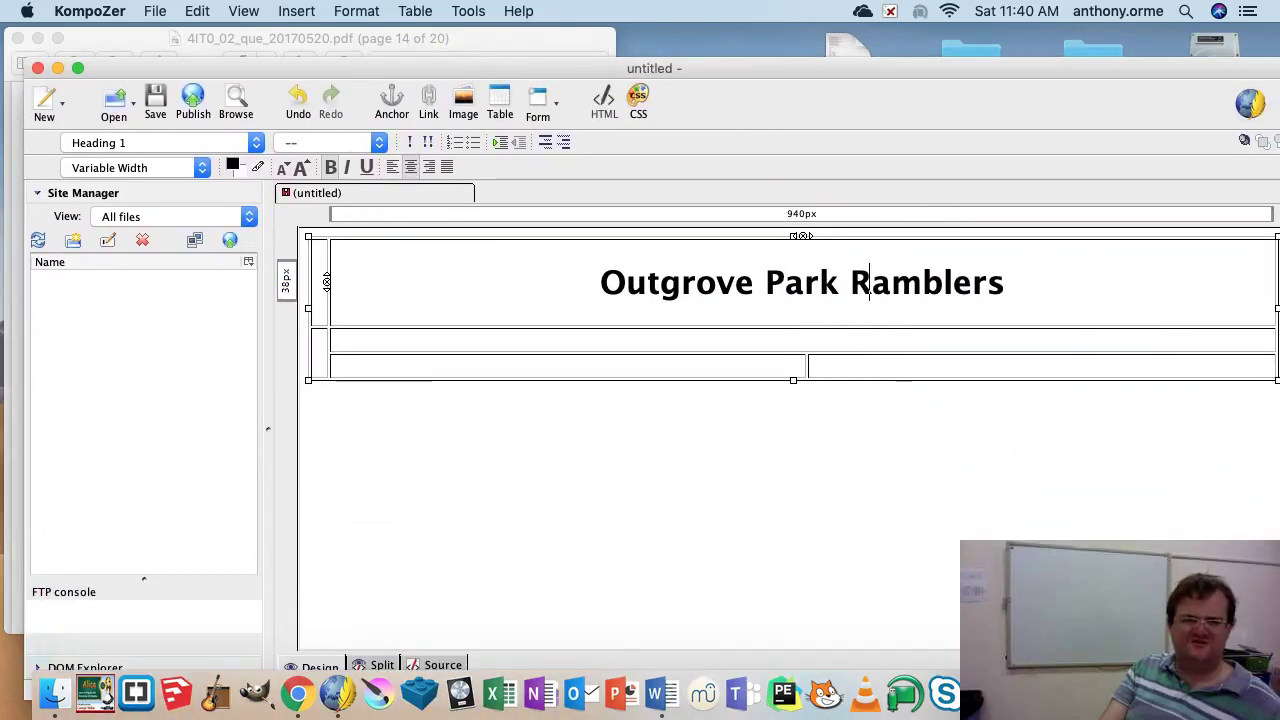
- Check the current table cell's properties and close them without changes
click(356, 11)
click(368, 361)
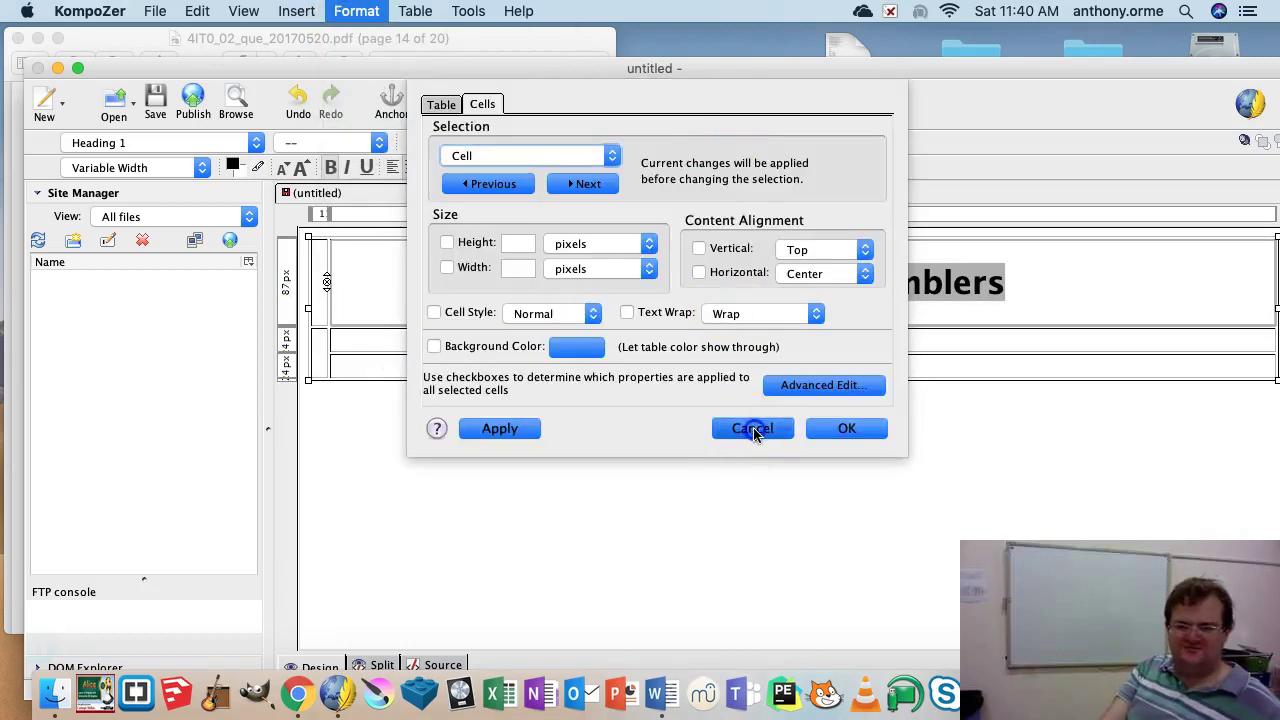
click(752, 429)
- Set custom page colours: dark green #006600 text on a light green #99FF99 background
click(360, 10)
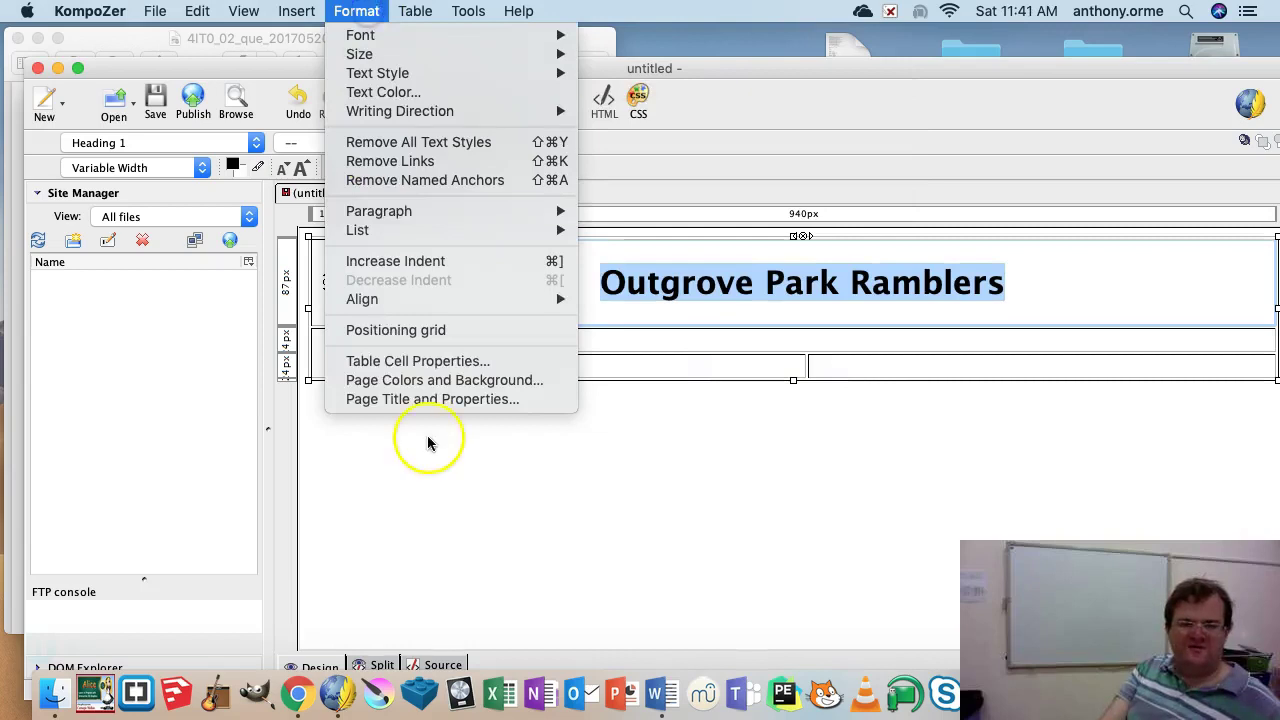
click(447, 385)
click(514, 155)
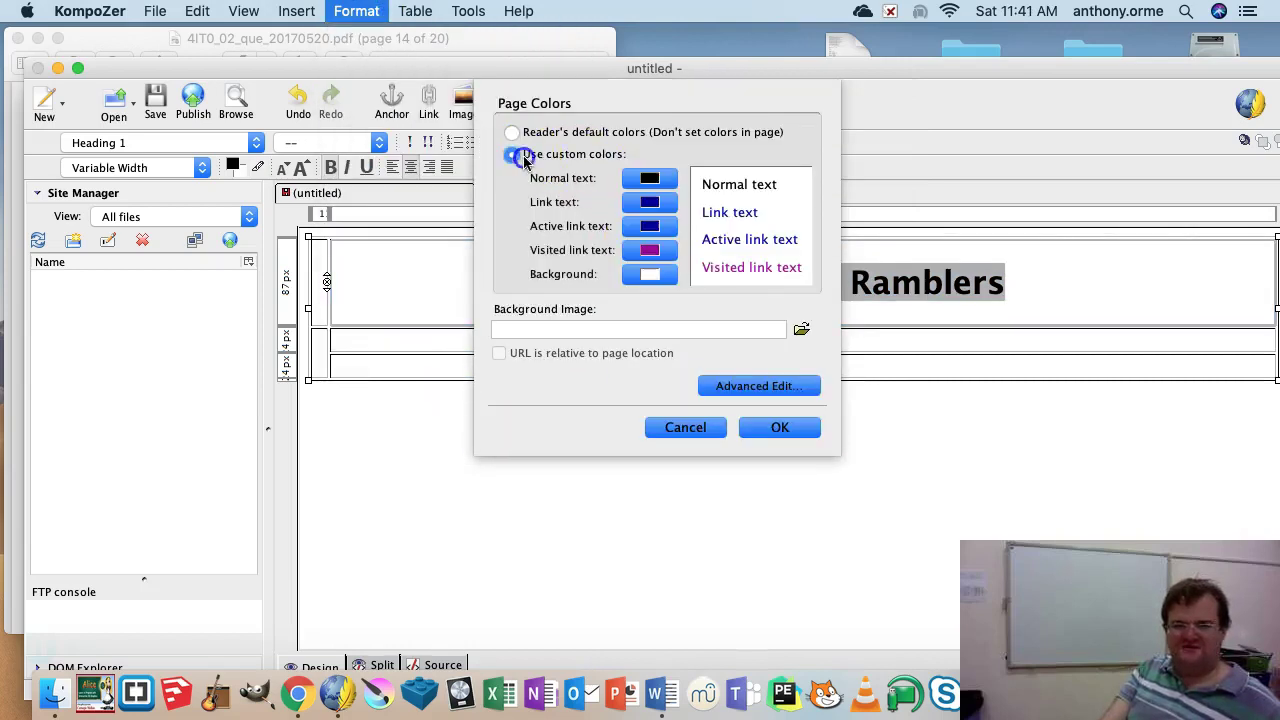
click(652, 180)
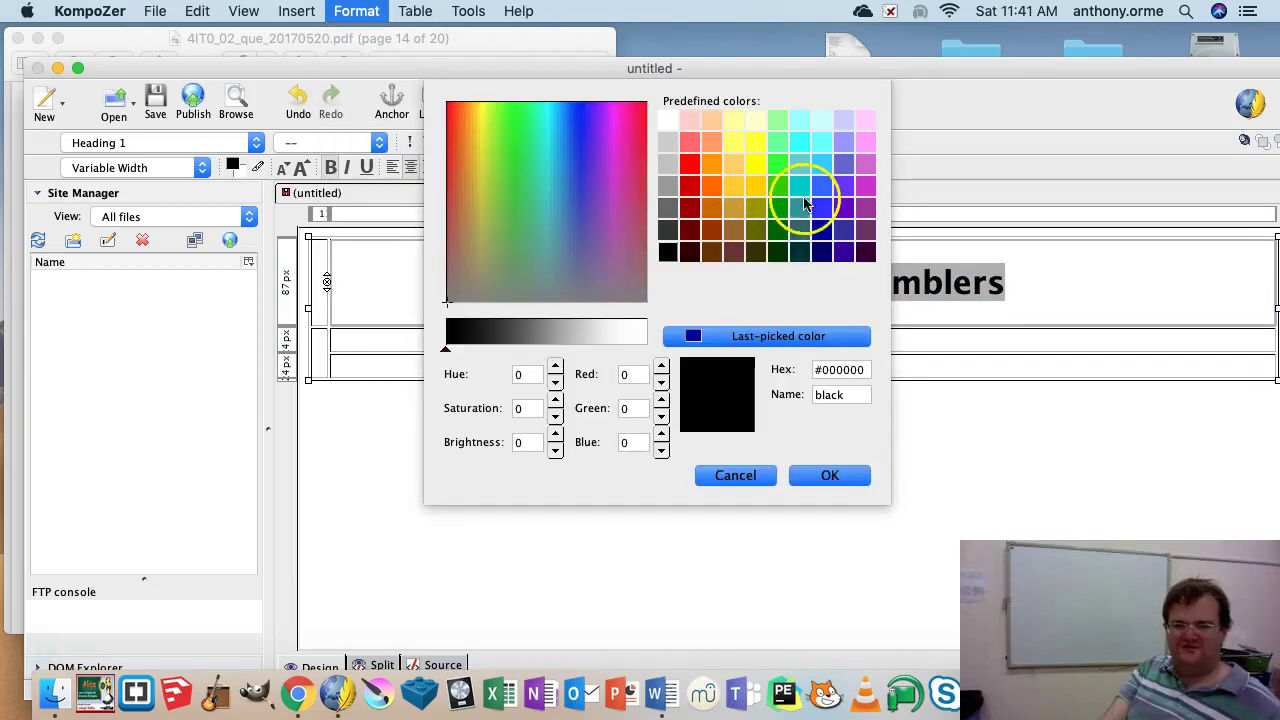
click(777, 229)
click(840, 487)
click(634, 277)
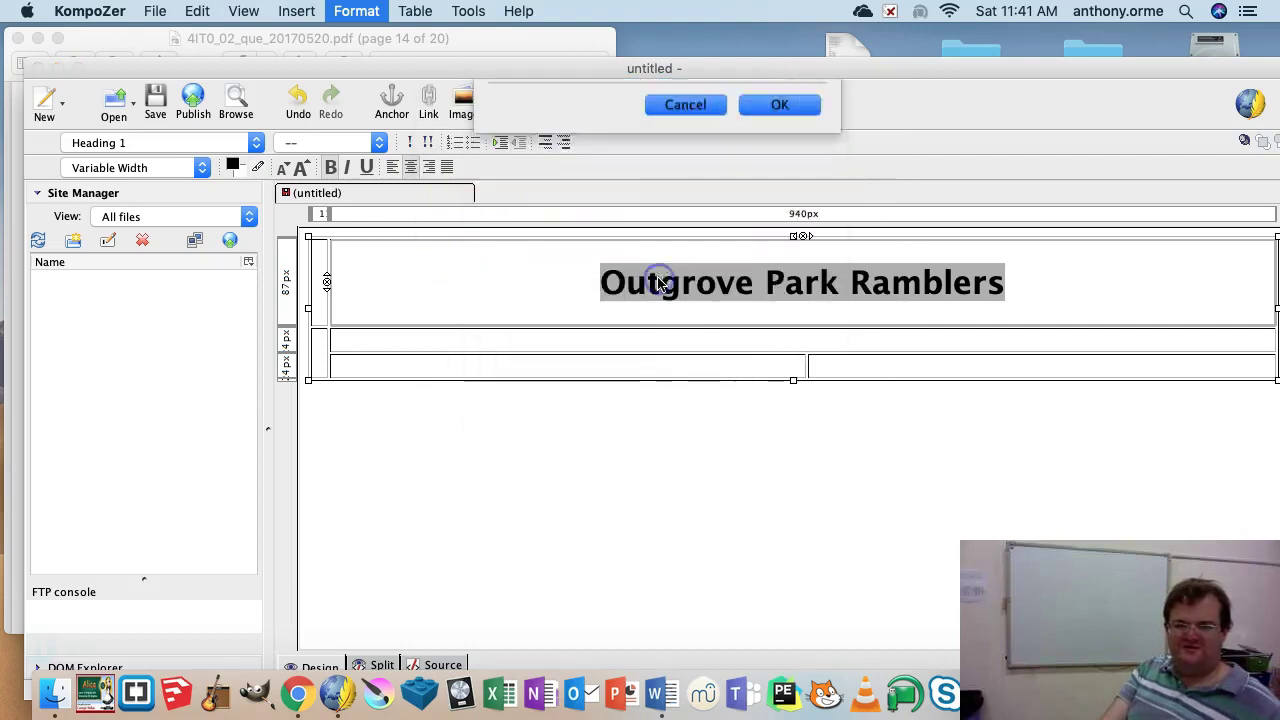
click(777, 130)
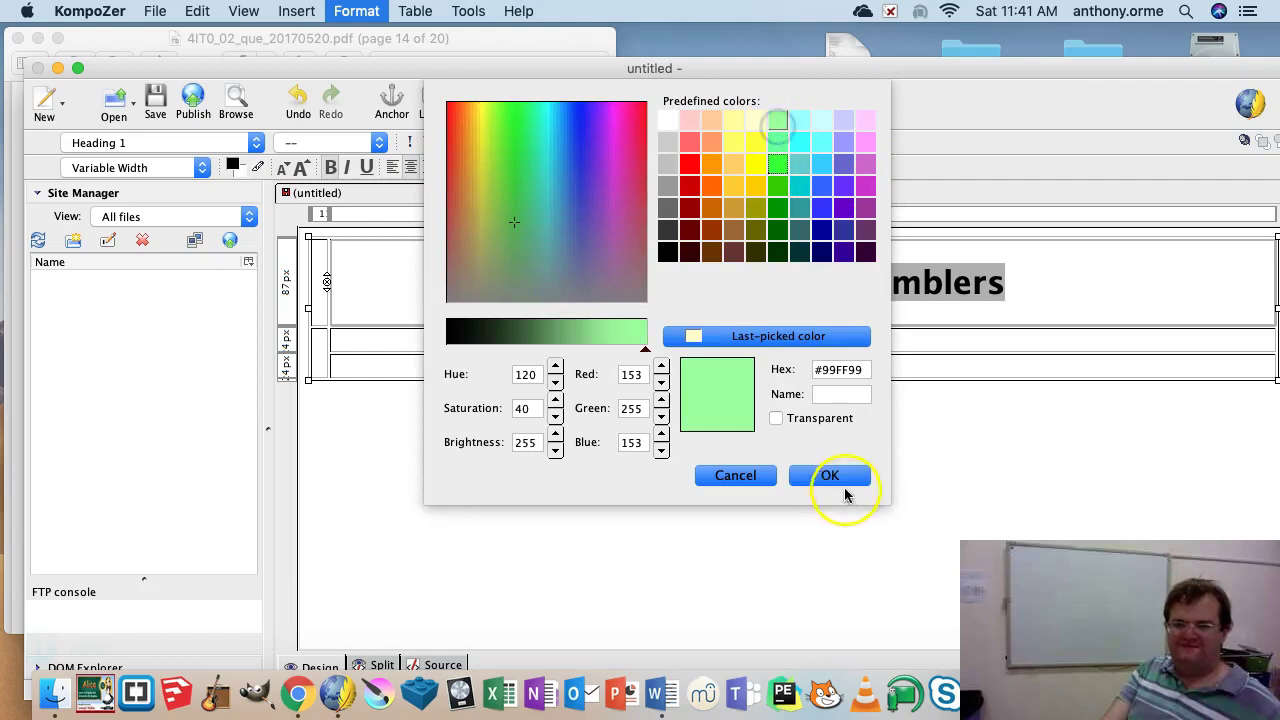
click(832, 474)
click(779, 430)
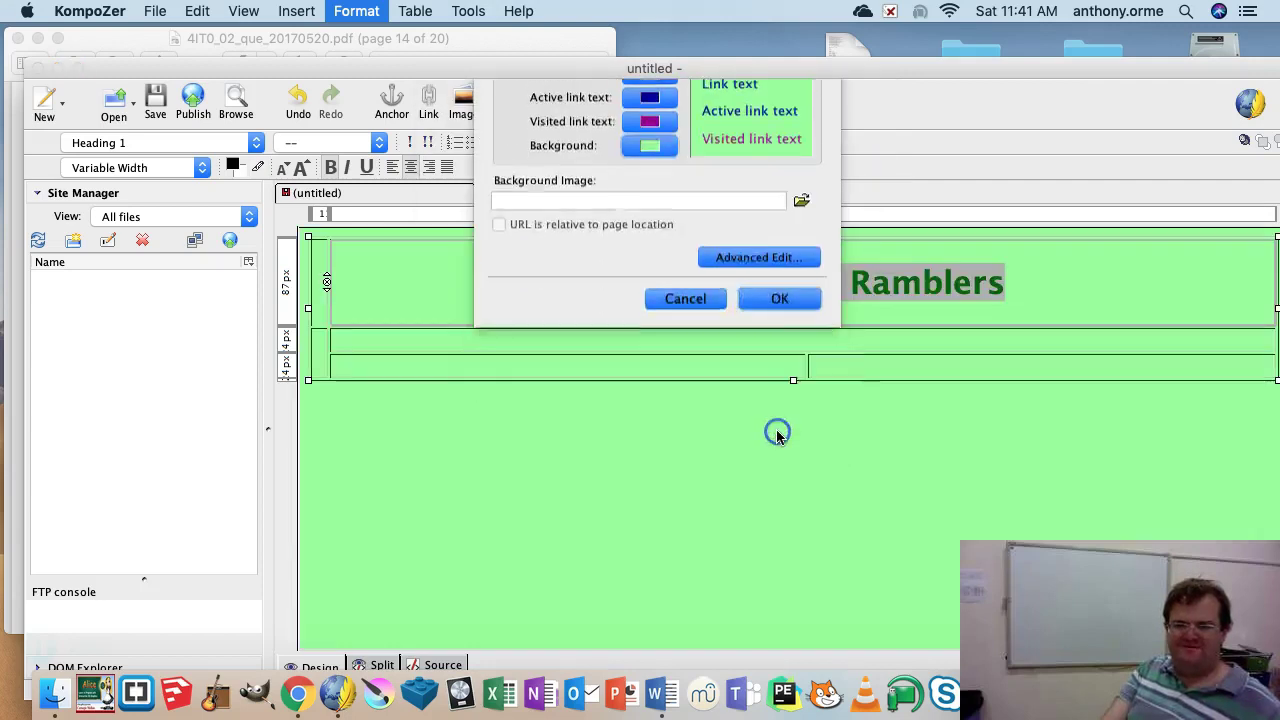
double_click(420, 68)
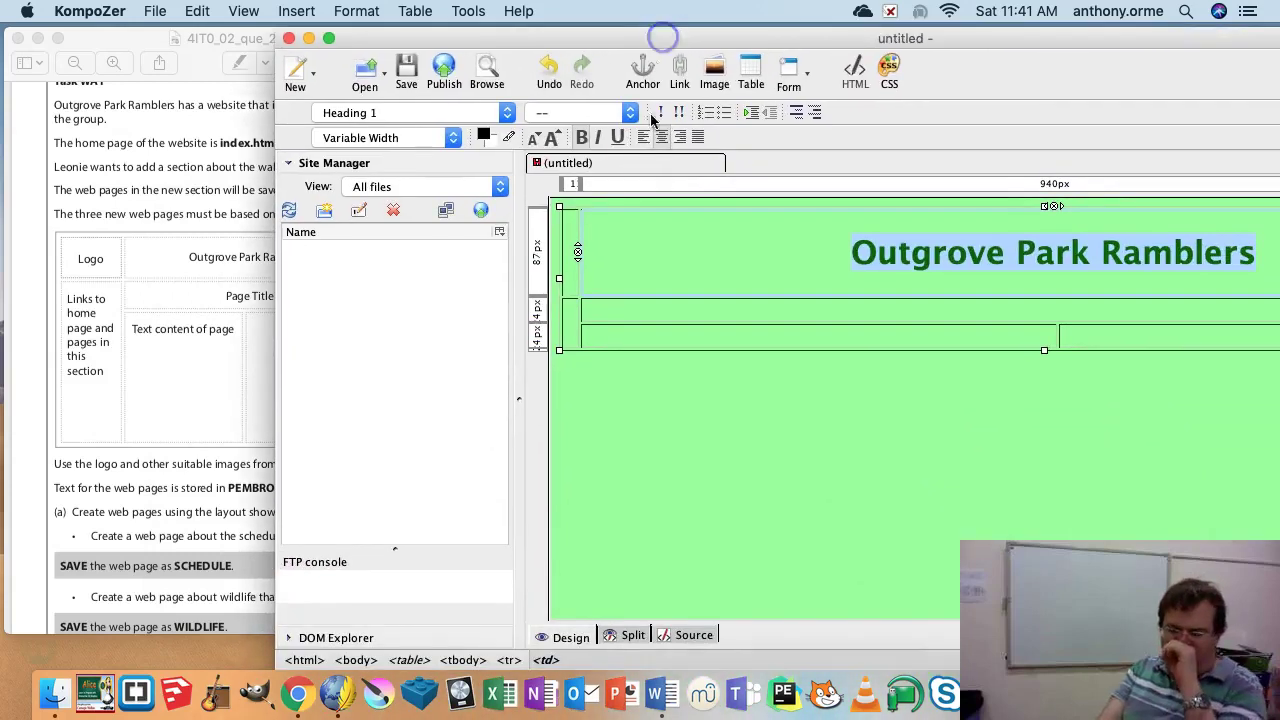
- In the top-left cell, start an image insert using LOGO.jpg from Task 4 - 2017's IMAGES folder
click(578, 249)
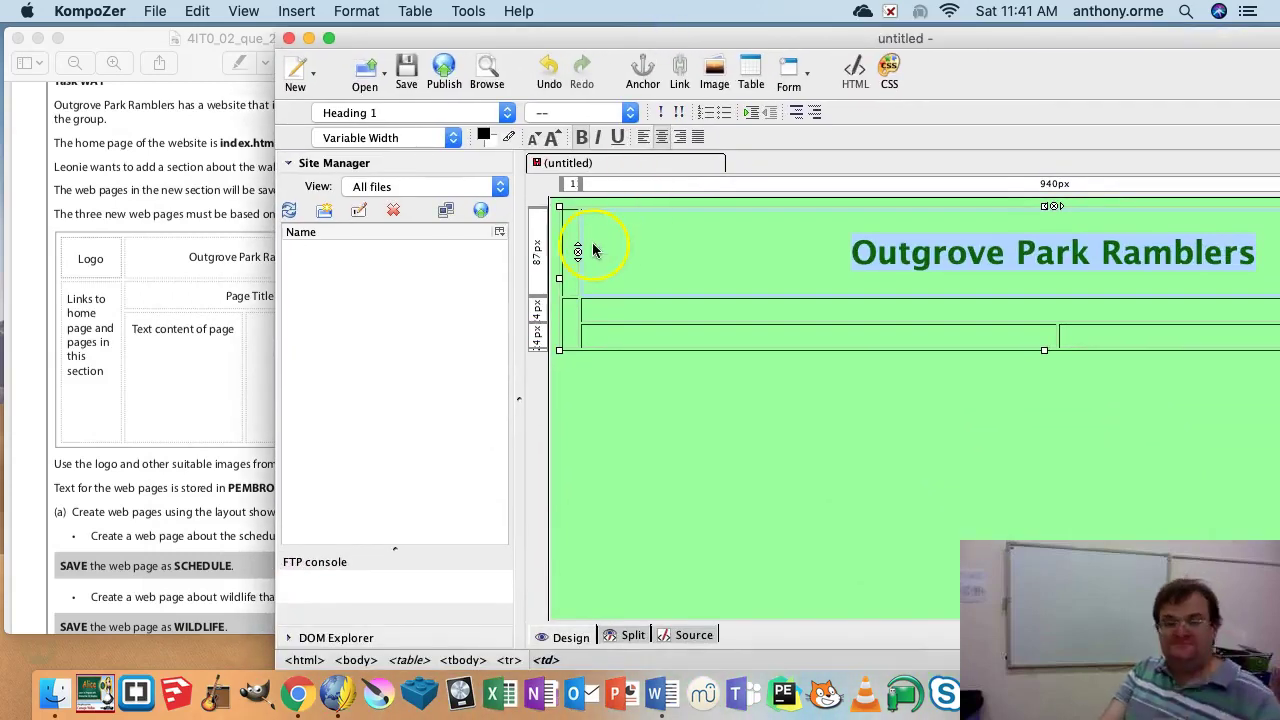
click(296, 11)
click(322, 37)
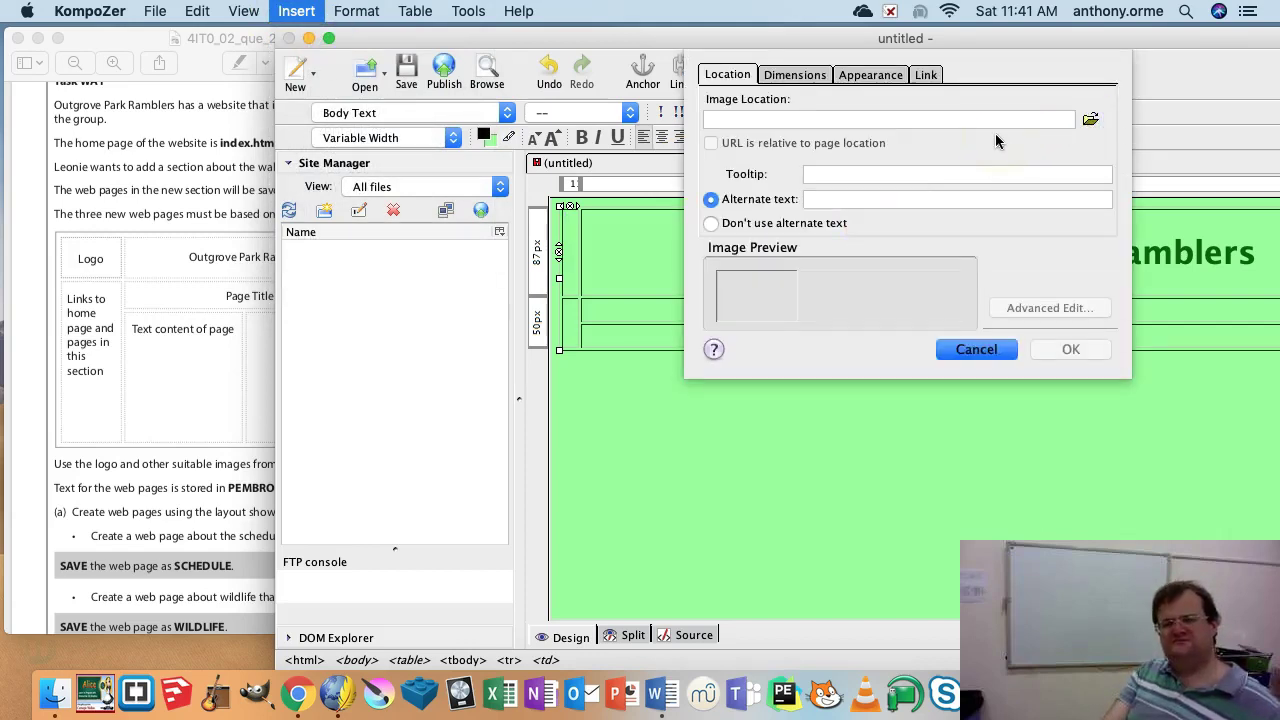
click(1090, 119)
click(580, 177)
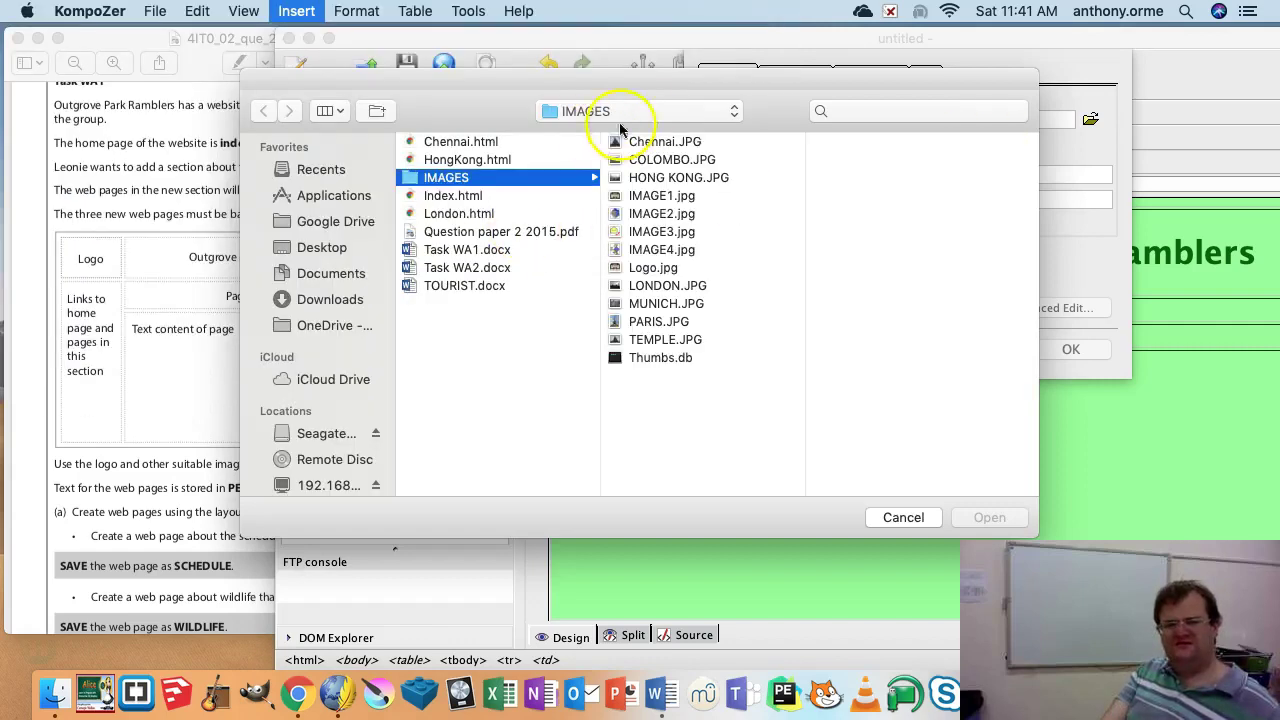
click(630, 110)
click(631, 152)
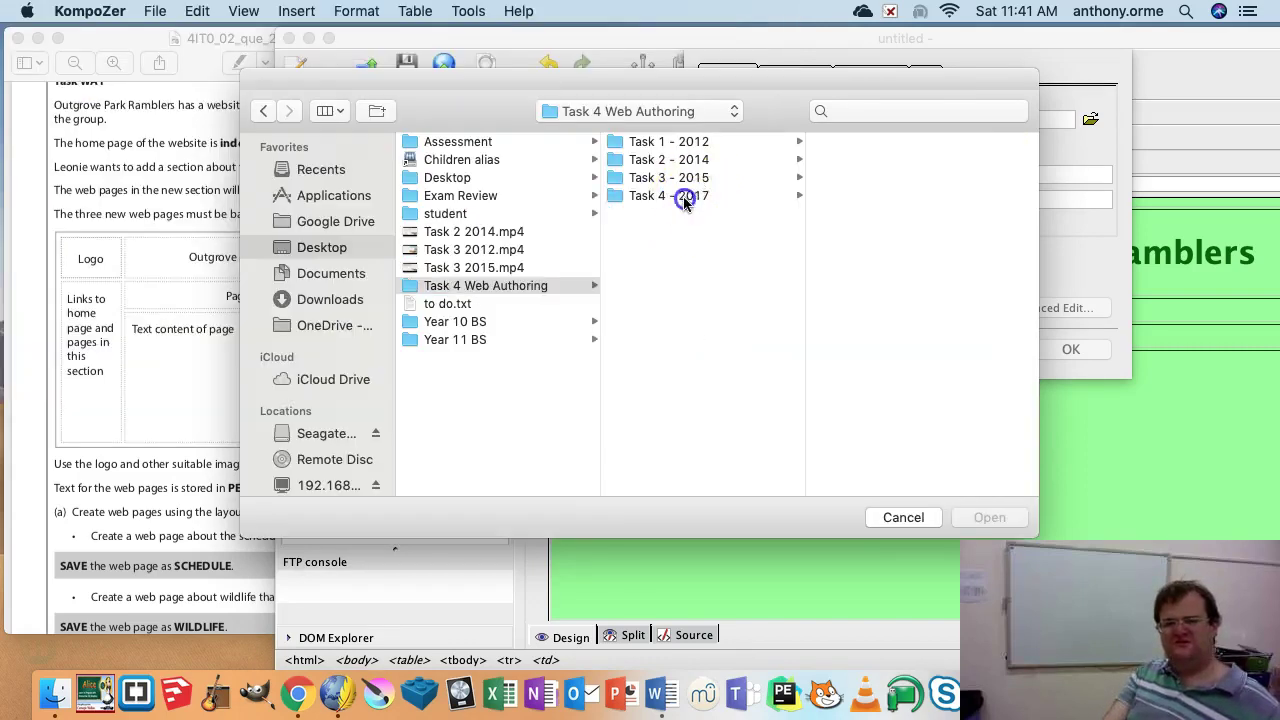
click(684, 195)
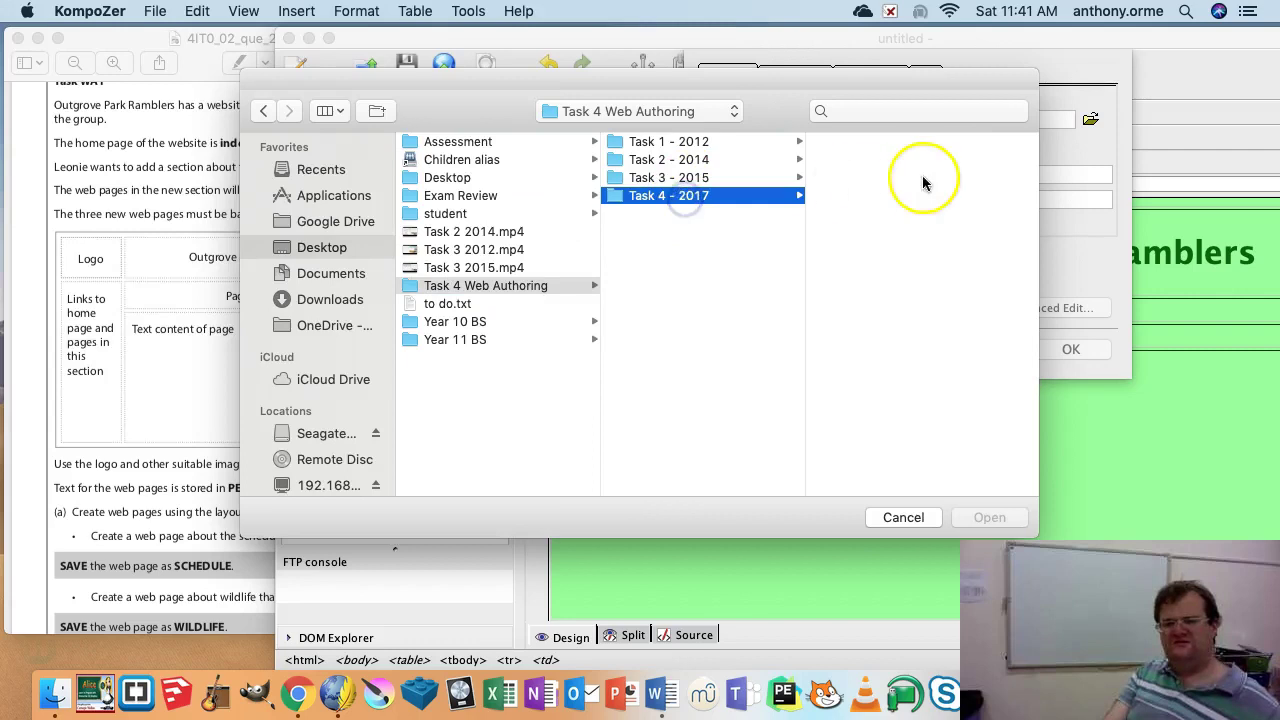
click(881, 160)
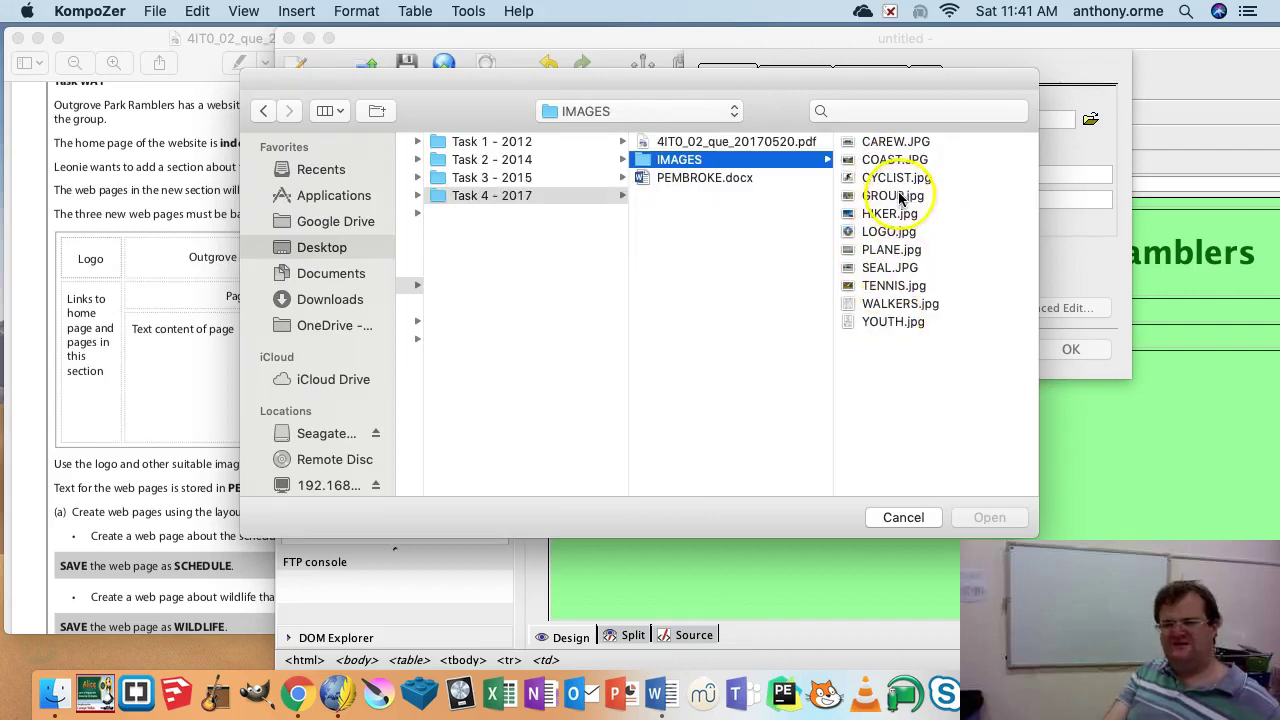
click(888, 231)
click(990, 517)
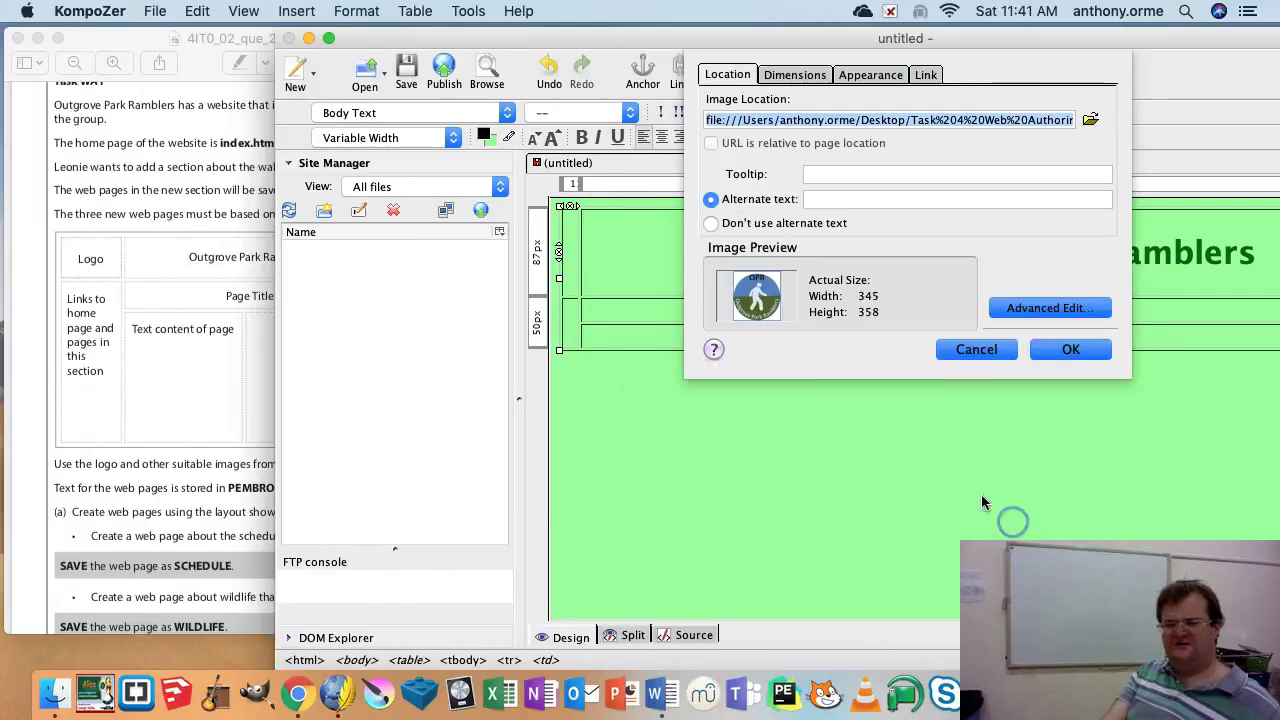
- Insert the logo without alternate text and shrink it to about 163px tall
click(724, 226)
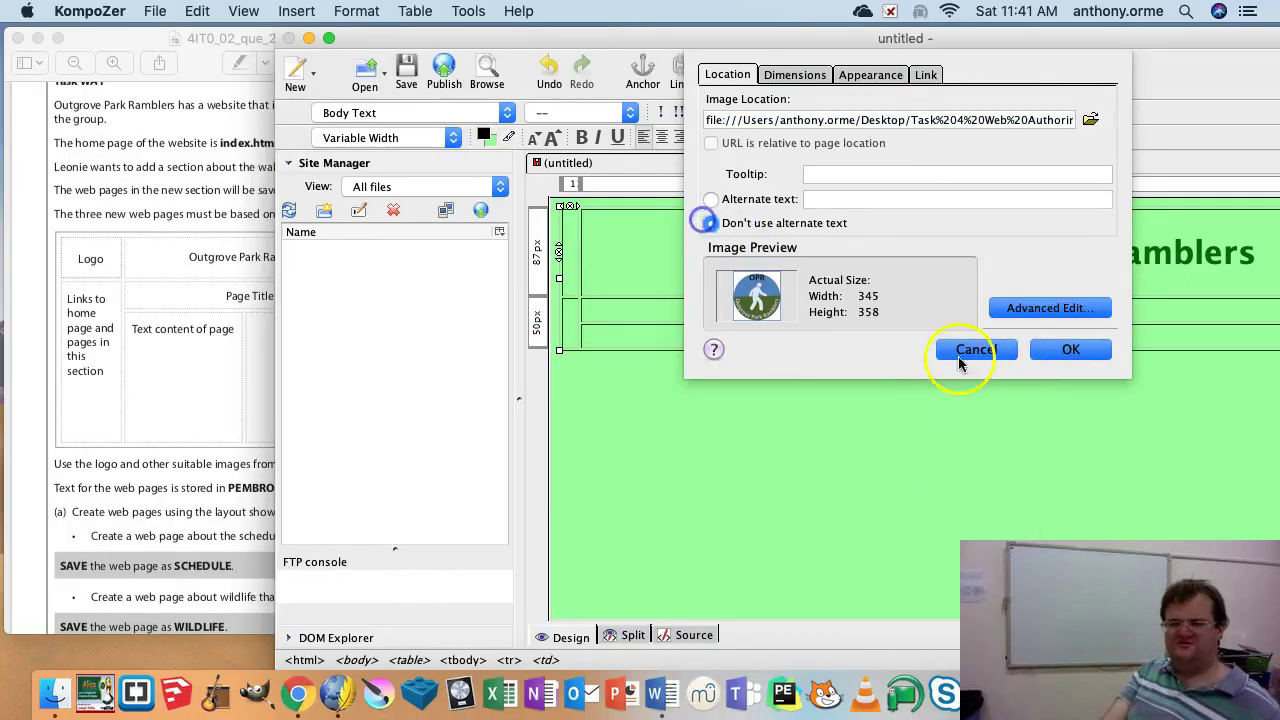
click(1060, 349)
click(795, 441)
drag(908, 567, 716, 320)
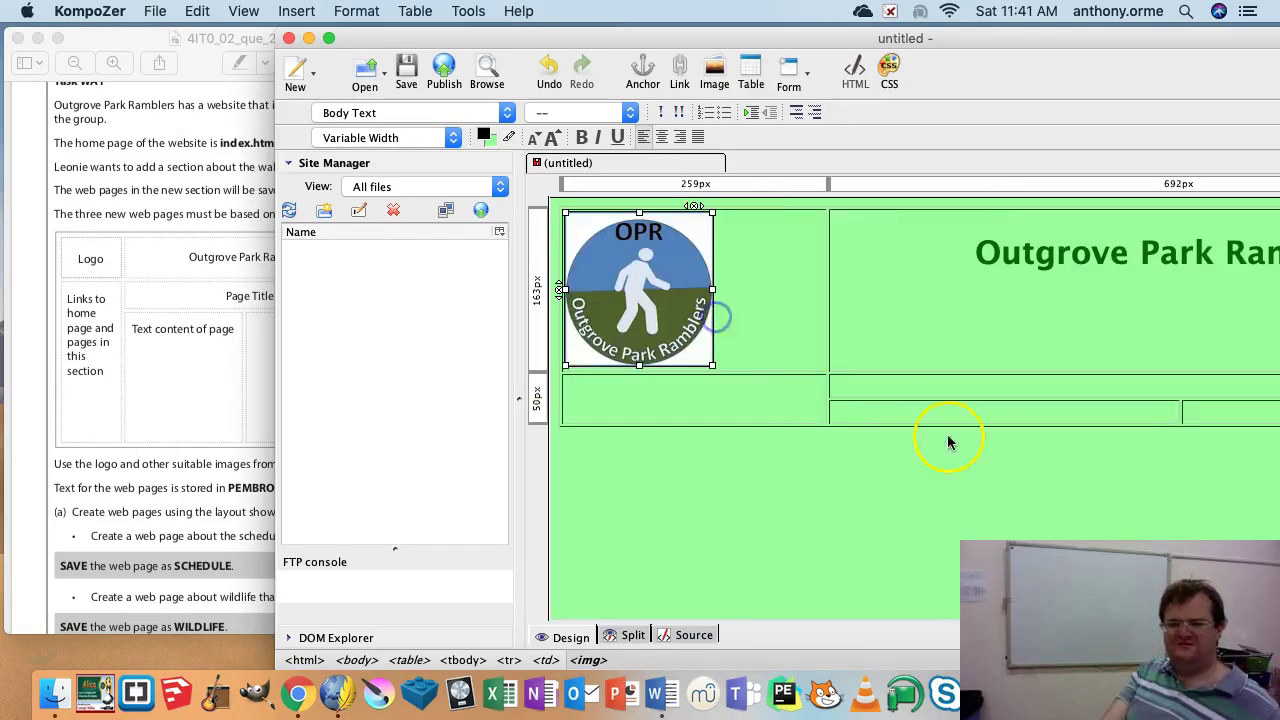
- Type Home Page, Schedule, Wildlife and Landmark on separate lines in the cell under the logo
click(896, 343)
drag(982, 73, 655, 14)
drag(815, 22, 1031, 31)
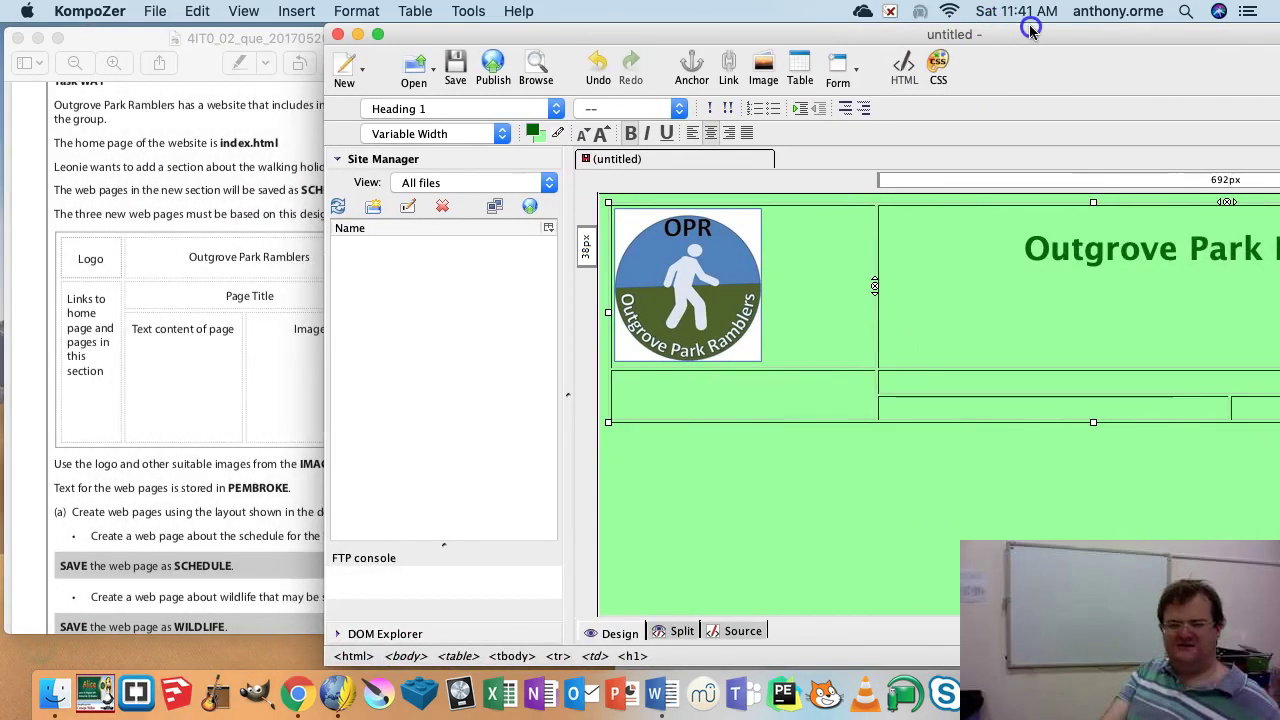
click(684, 386)
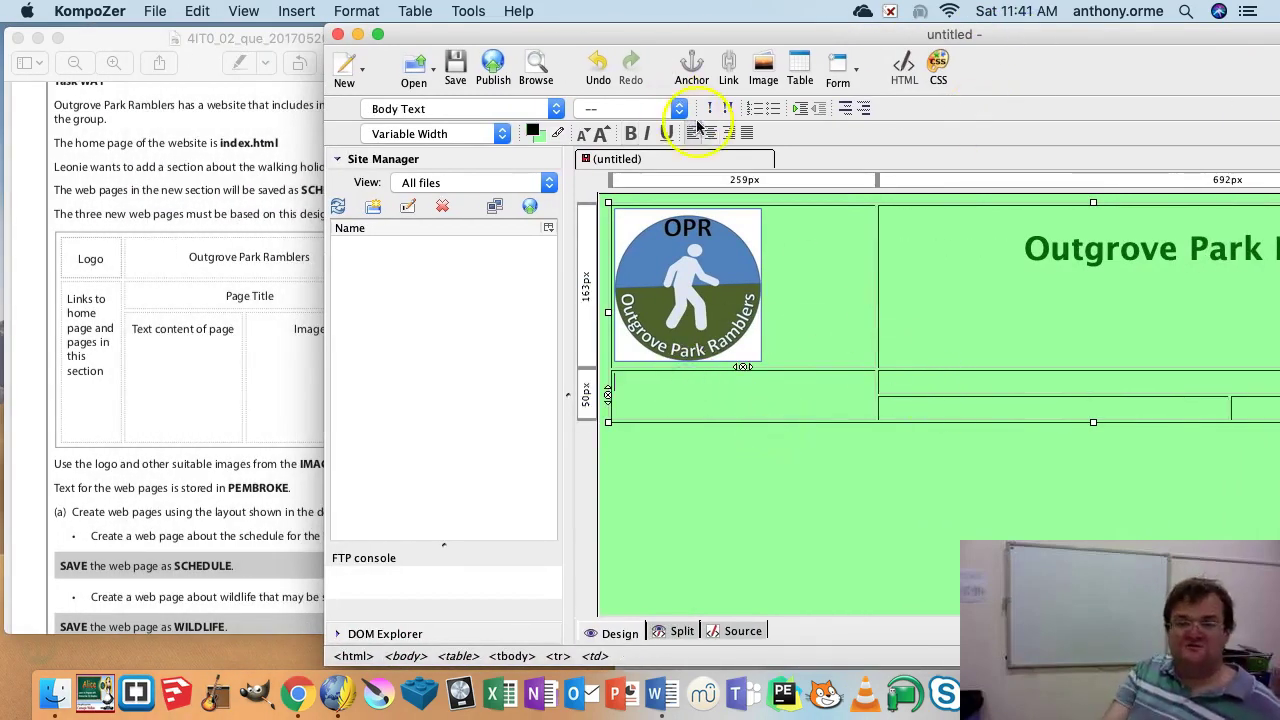
drag(596, 26, 785, 25)
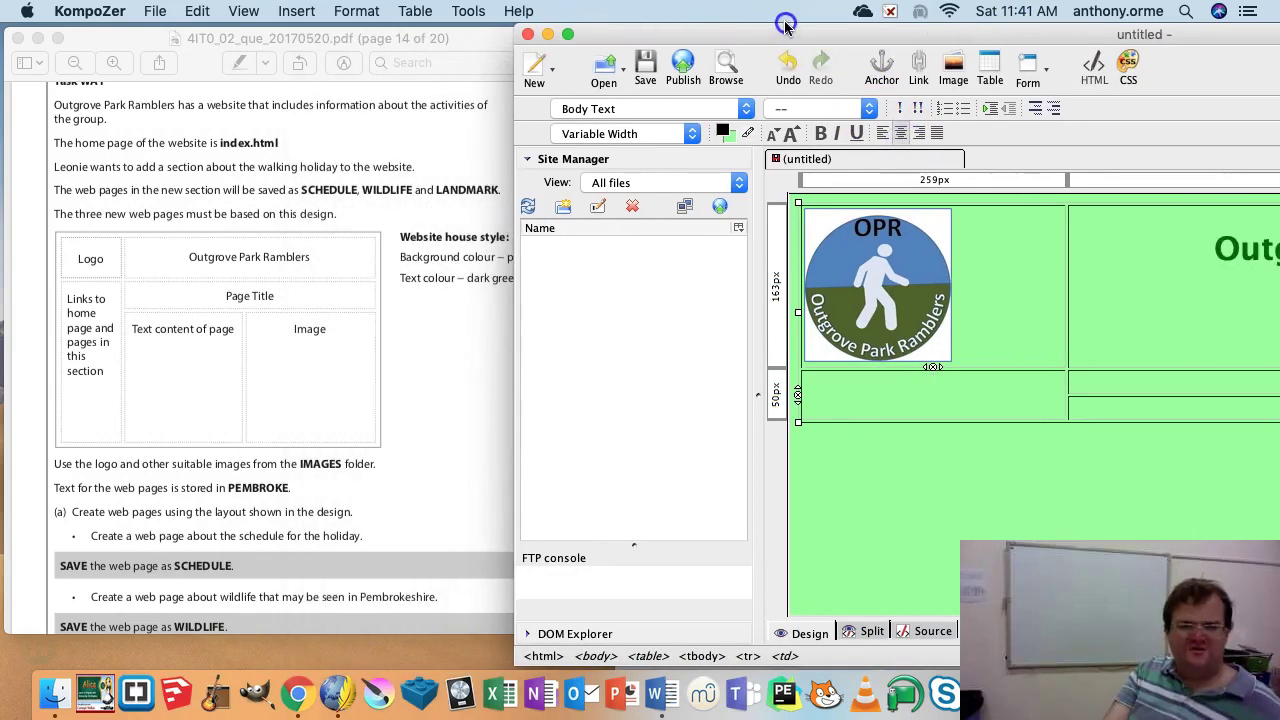
text(Home Page)
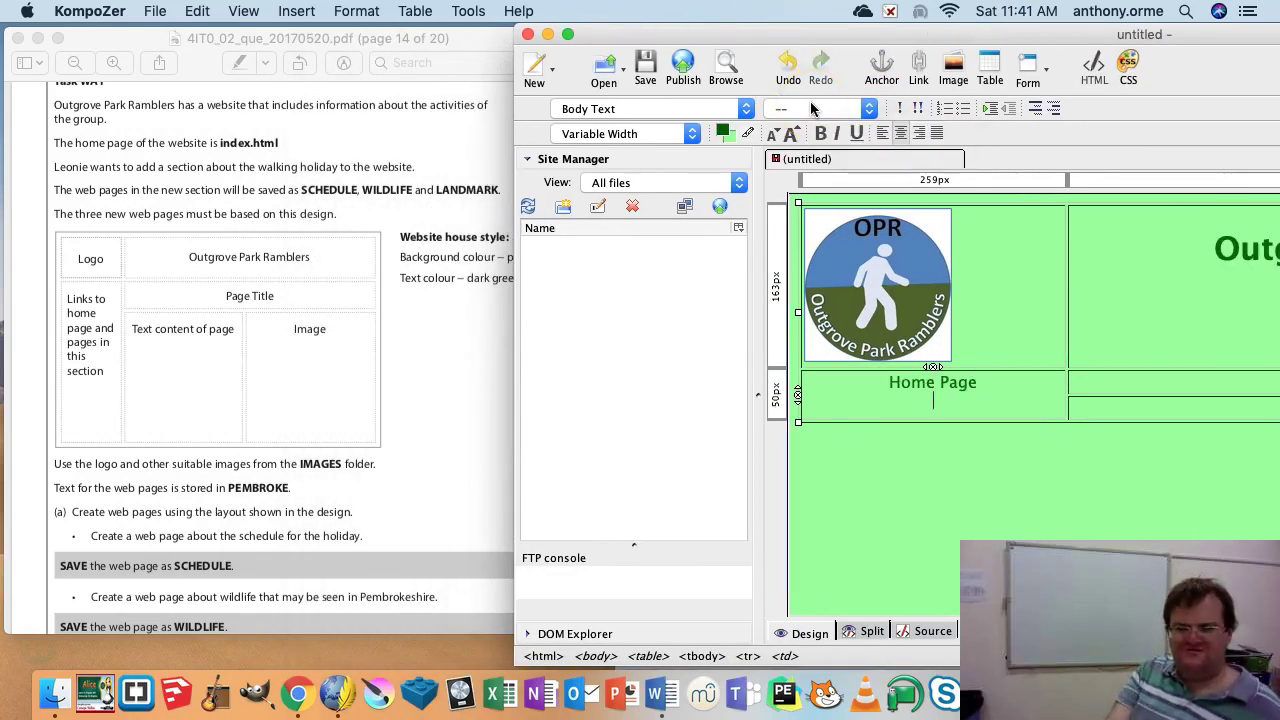
key(Return)
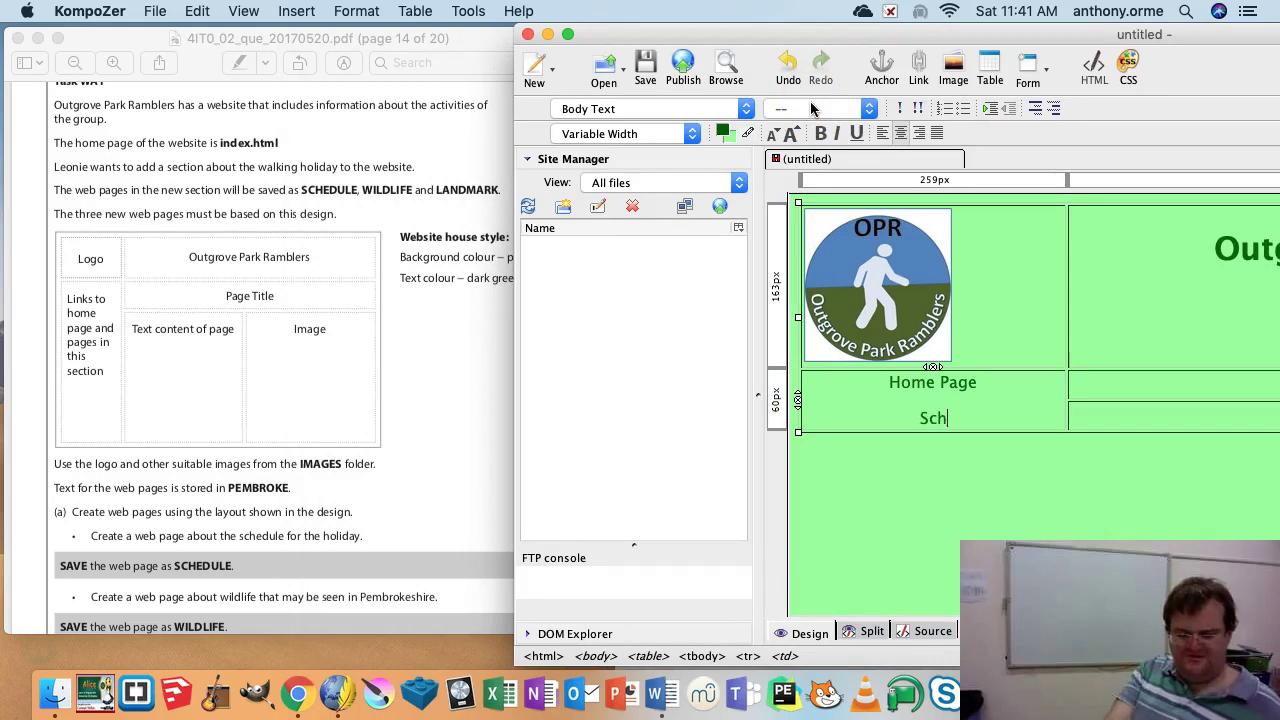
key(Return)
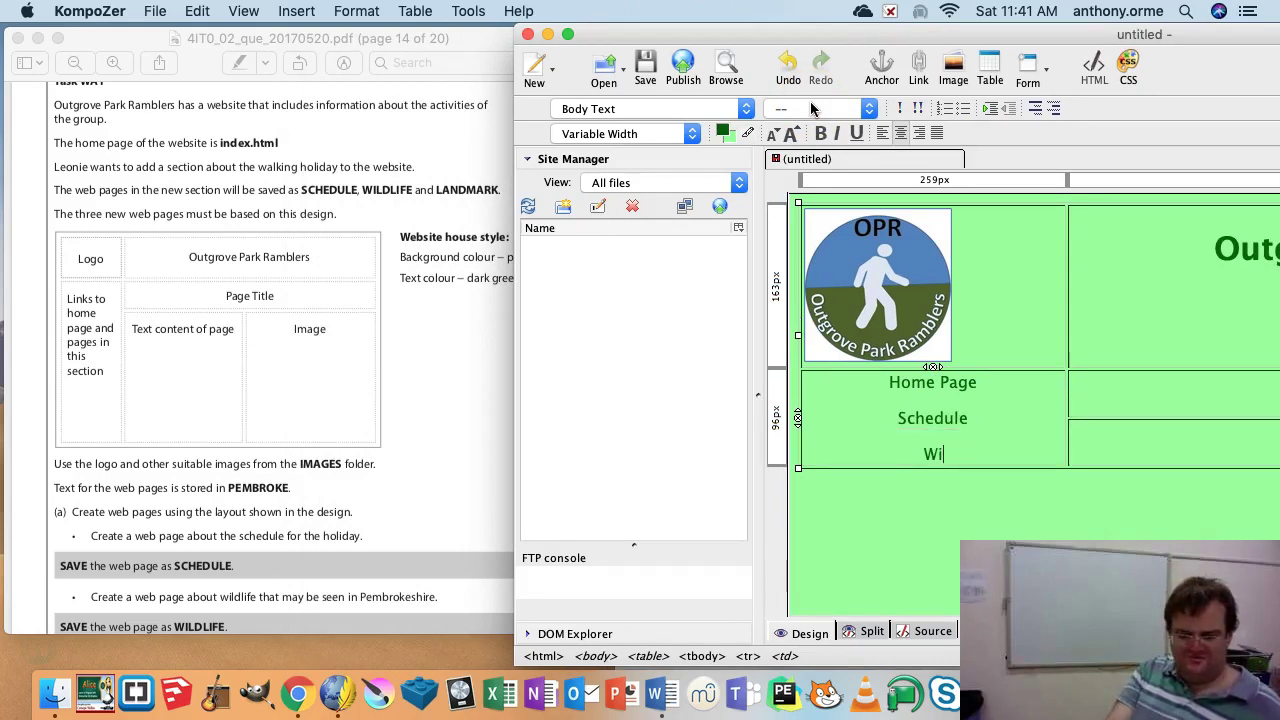
text(Wildlife)
key(Return)
text(Landmark)
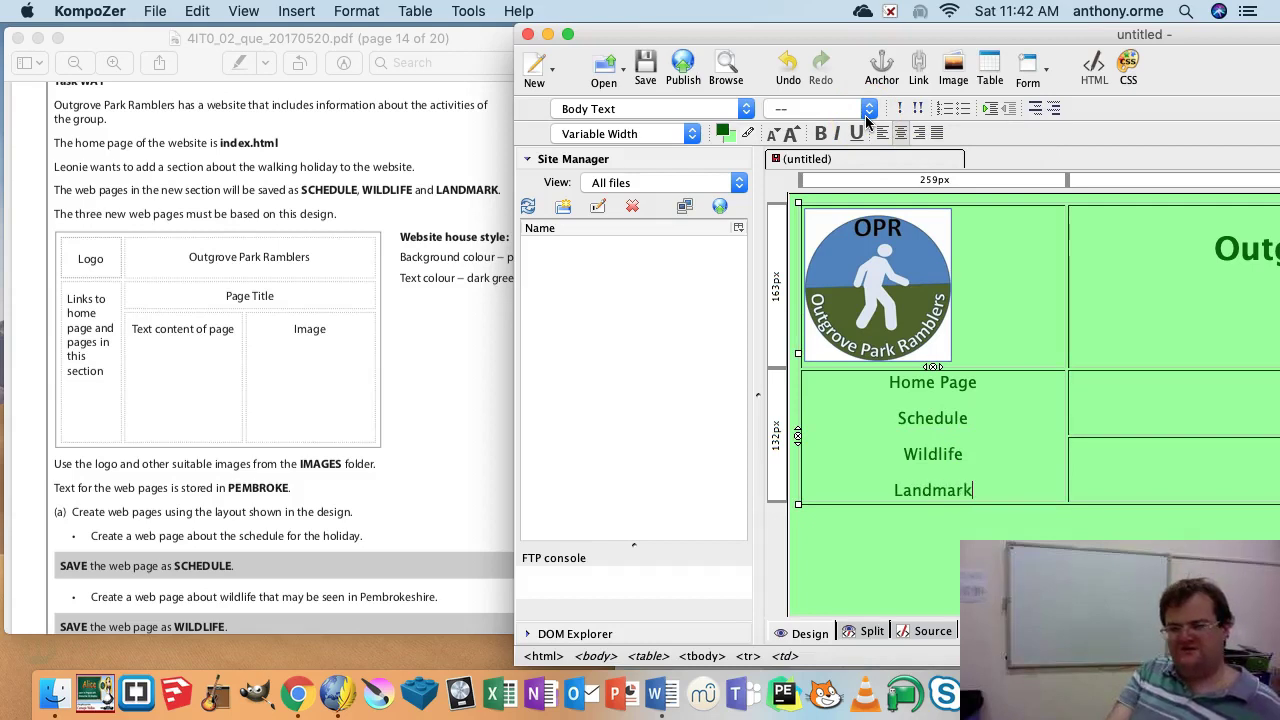
- Centre the logo image in its cell
click(568, 34)
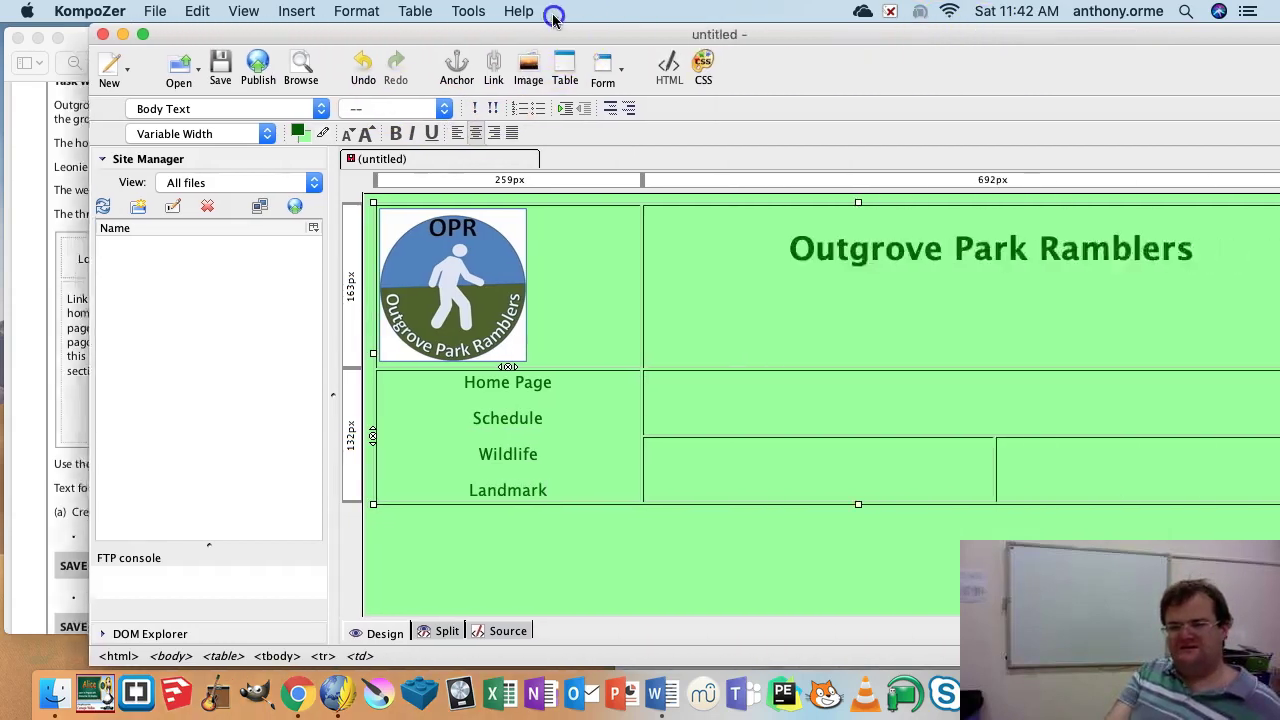
click(466, 11)
mouse_move(394, 18)
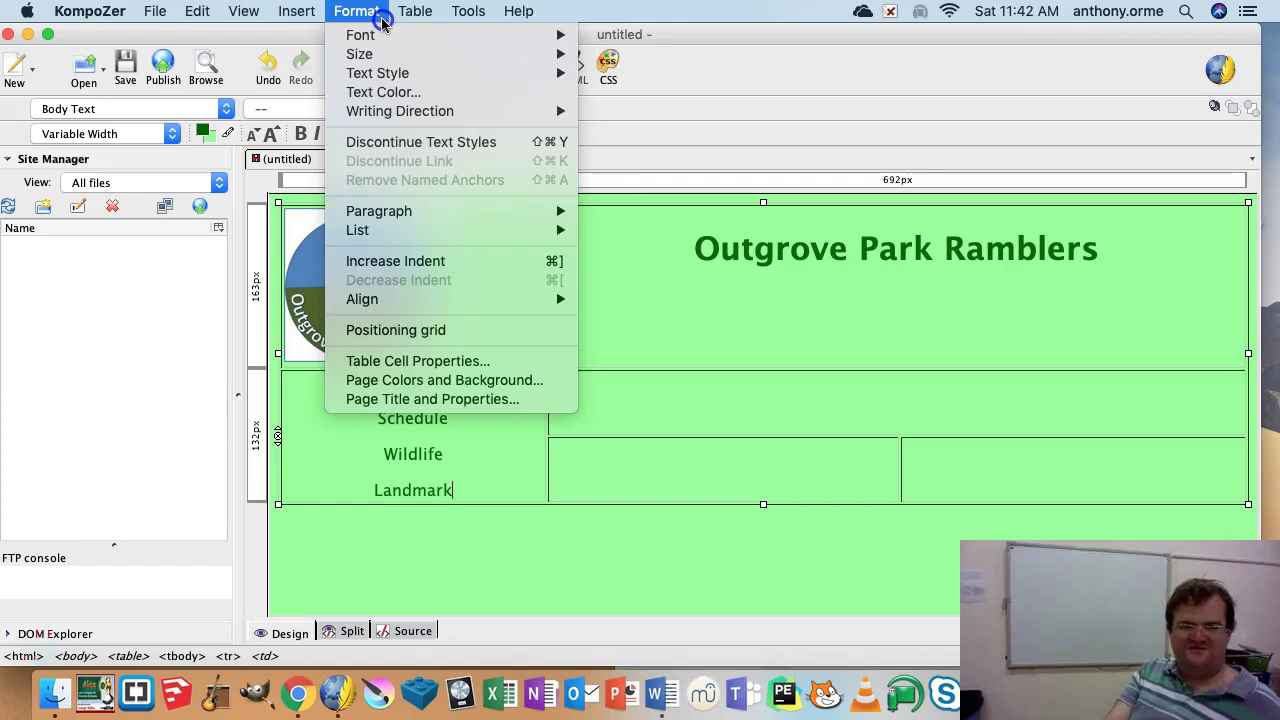
click(798, 71)
drag(730, 40, 1218, 276)
double_click(1218, 276)
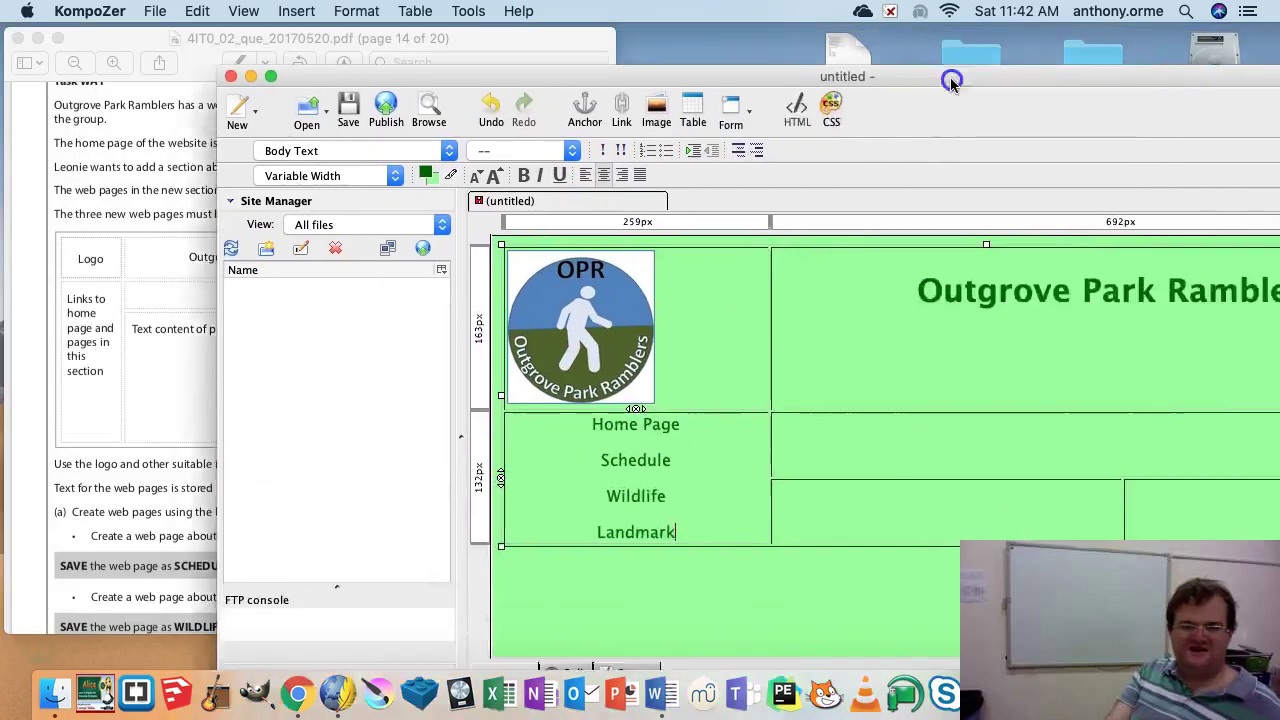
click(437, 242)
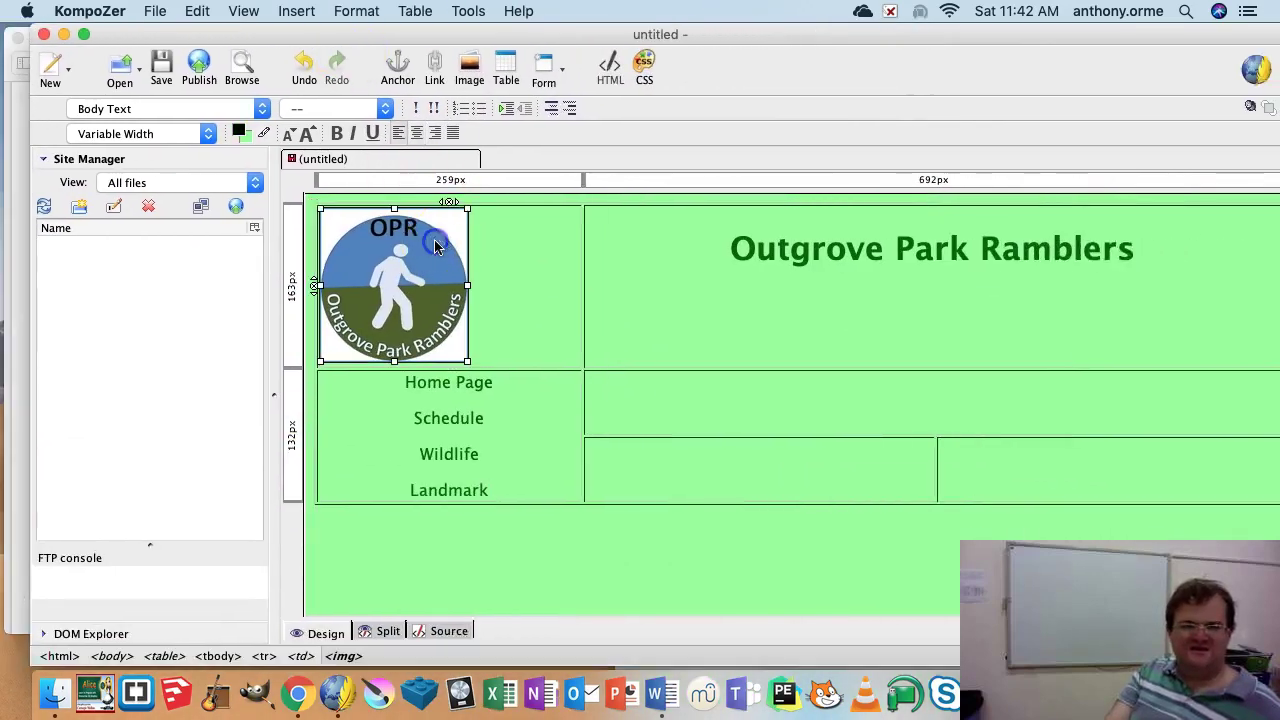
click(416, 132)
click(621, 284)
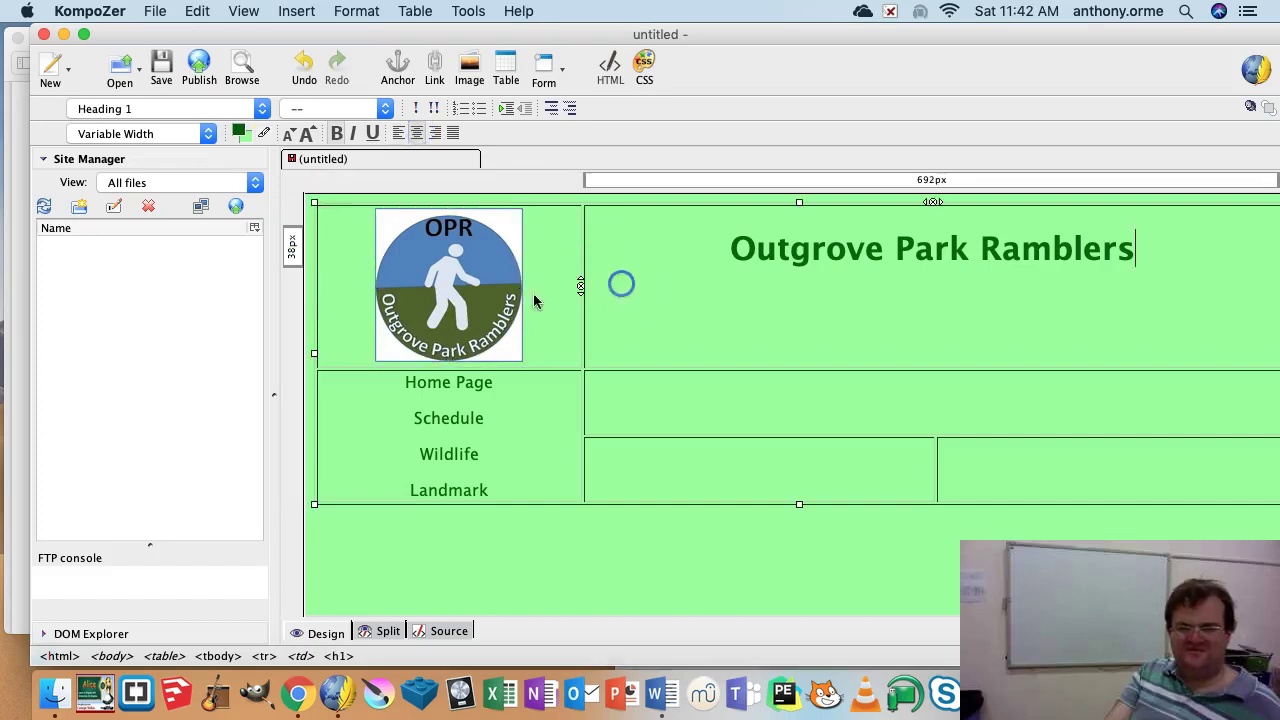
- Save the page with title Homepage as Index.html in the Task 4 - 2017 folder
click(157, 12)
click(243, 177)
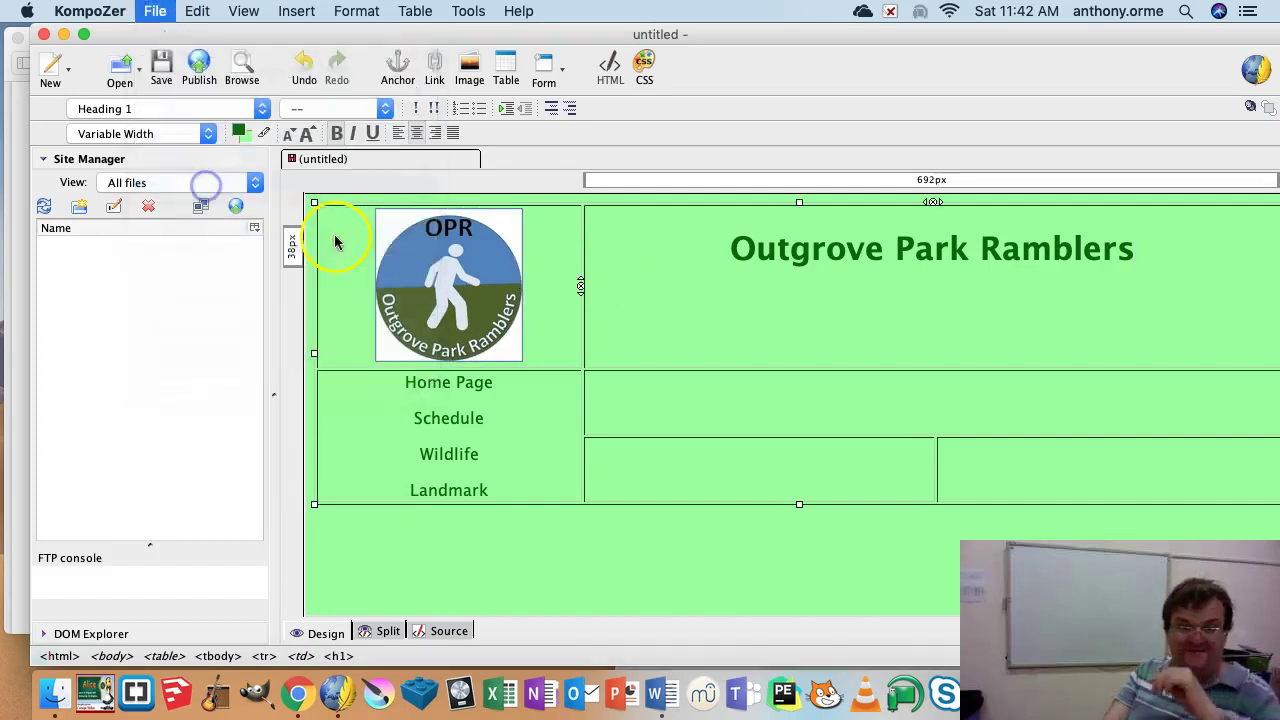
text(Homepage)
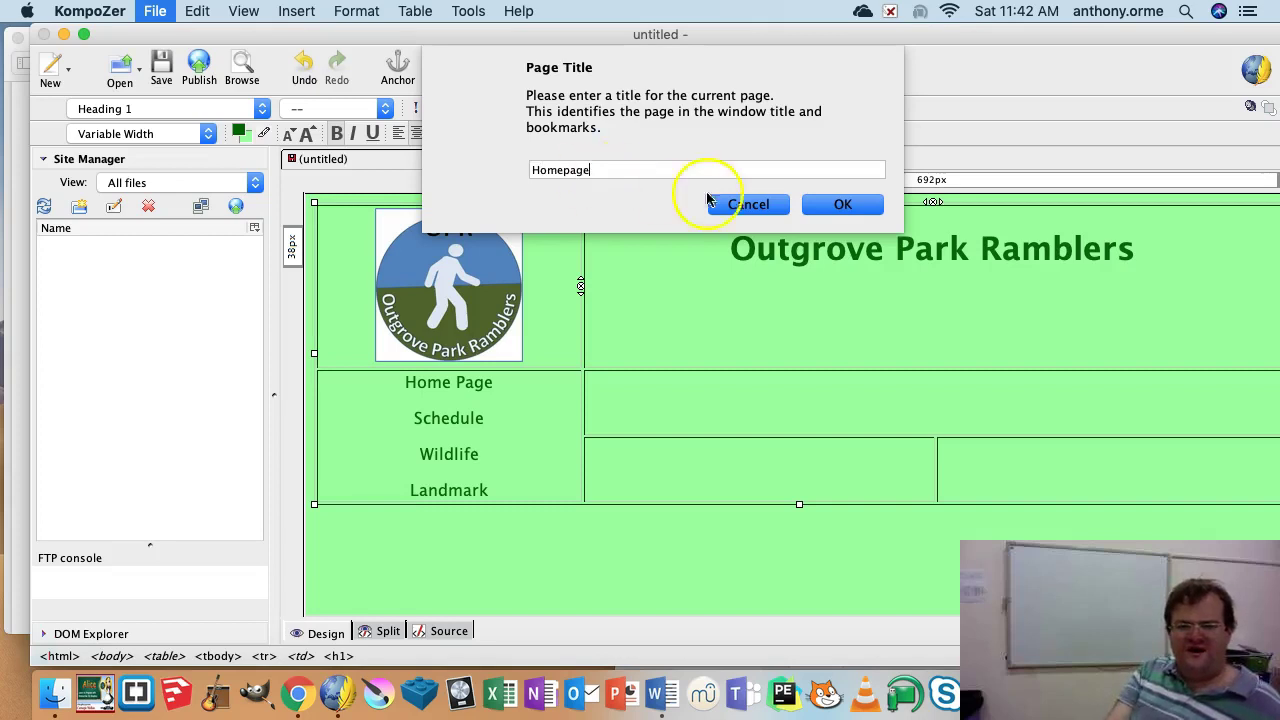
click(843, 204)
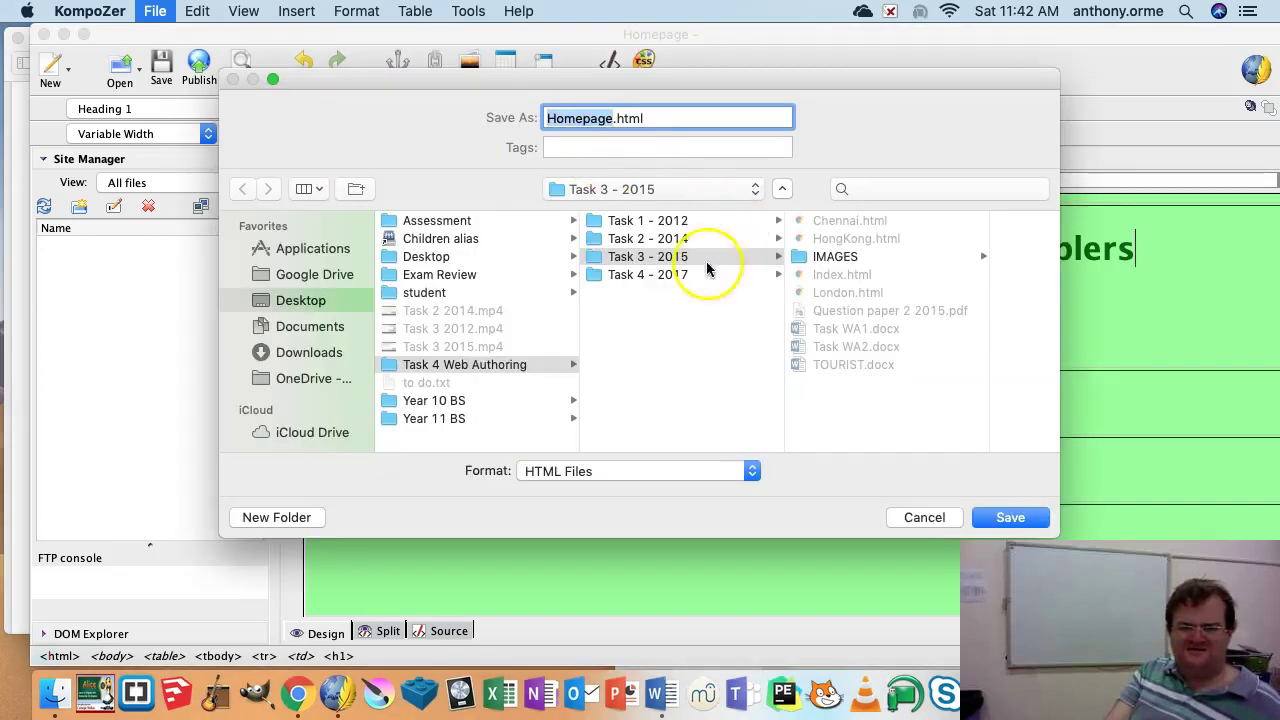
click(660, 274)
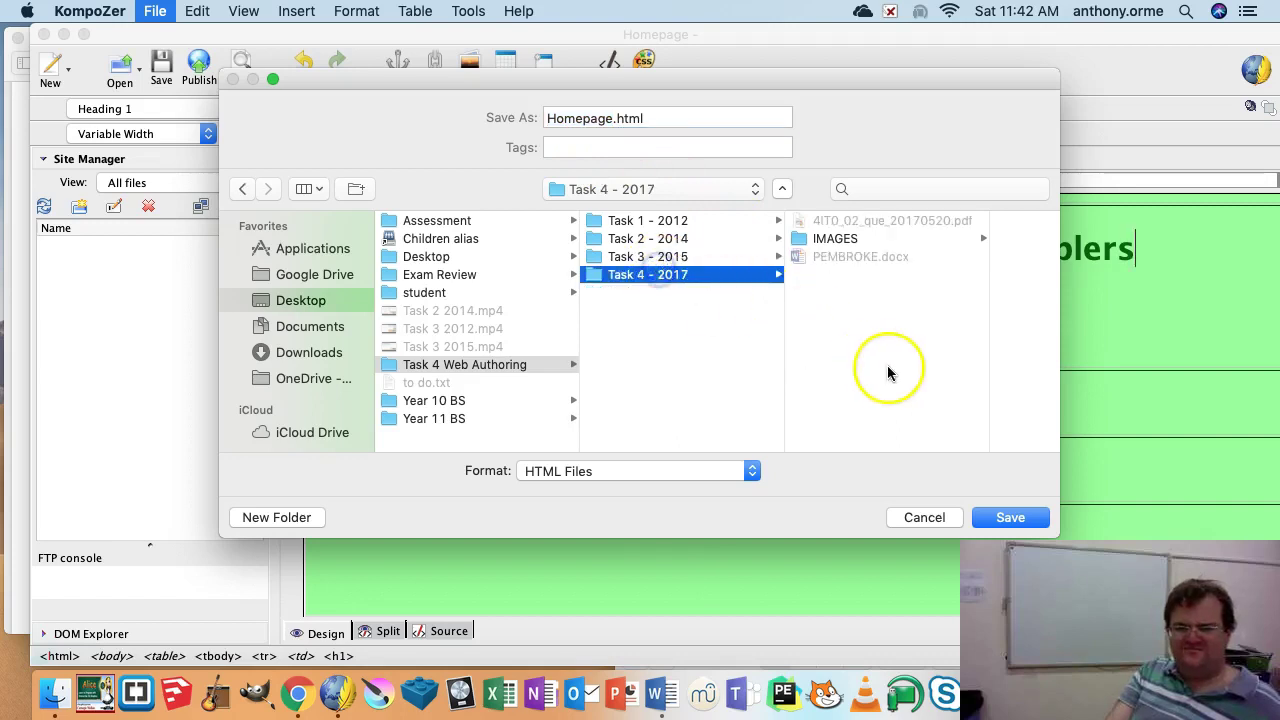
double_click(610, 117)
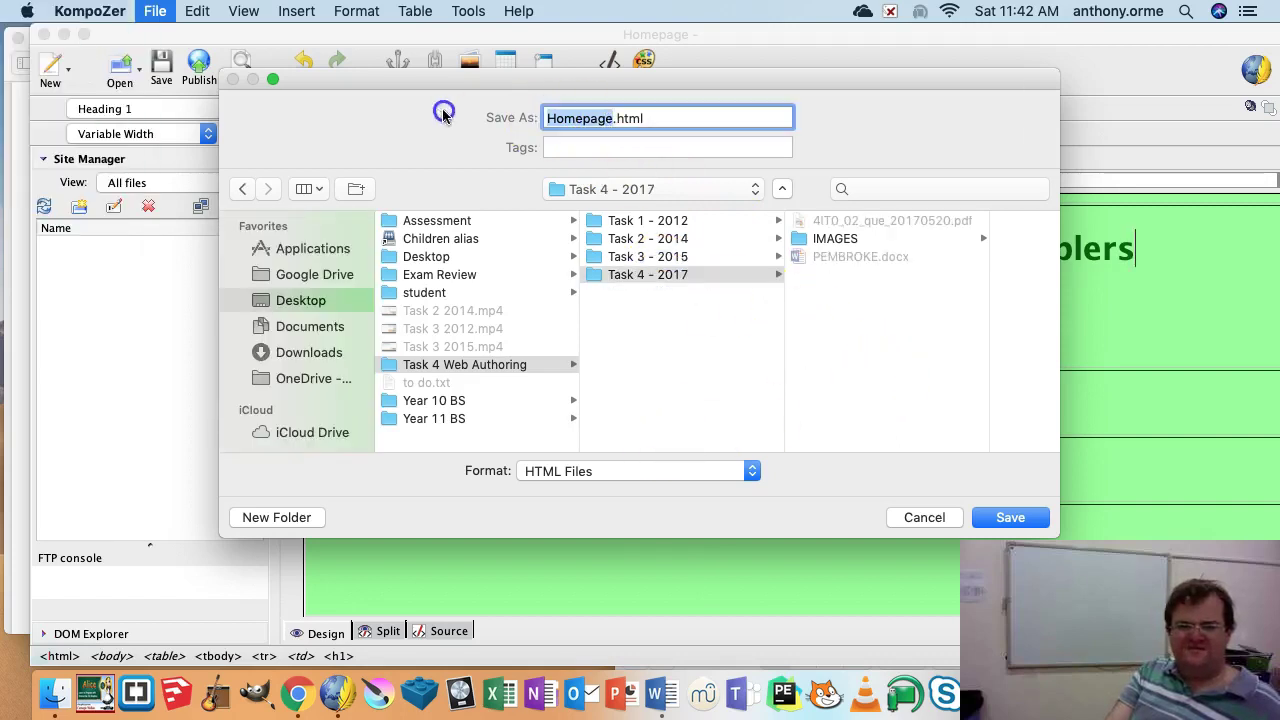
text(Index)
key(Return)
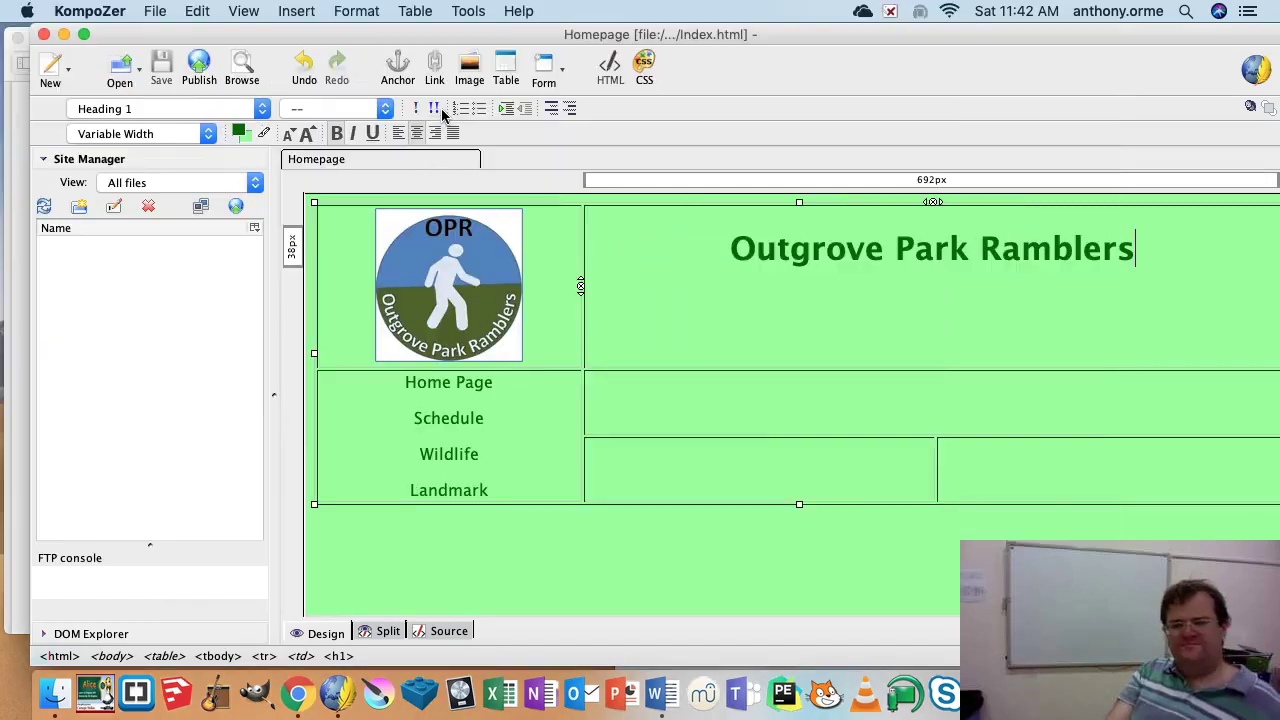
- Scroll the brief to page 14 and highlight the IMAGES and PEMBROKE instructions
drag(355, 41, 930, 117)
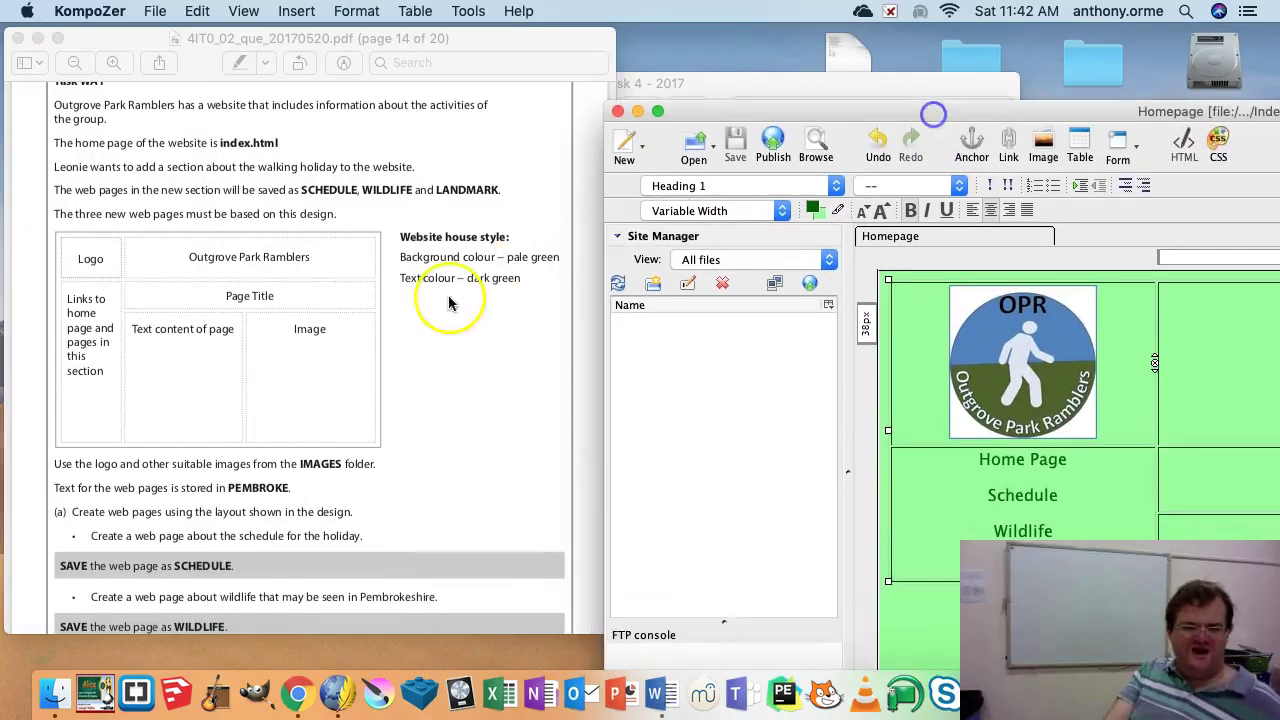
click(405, 339)
scroll(405, 340, down, 4)
scroll(405, 341, down, 3)
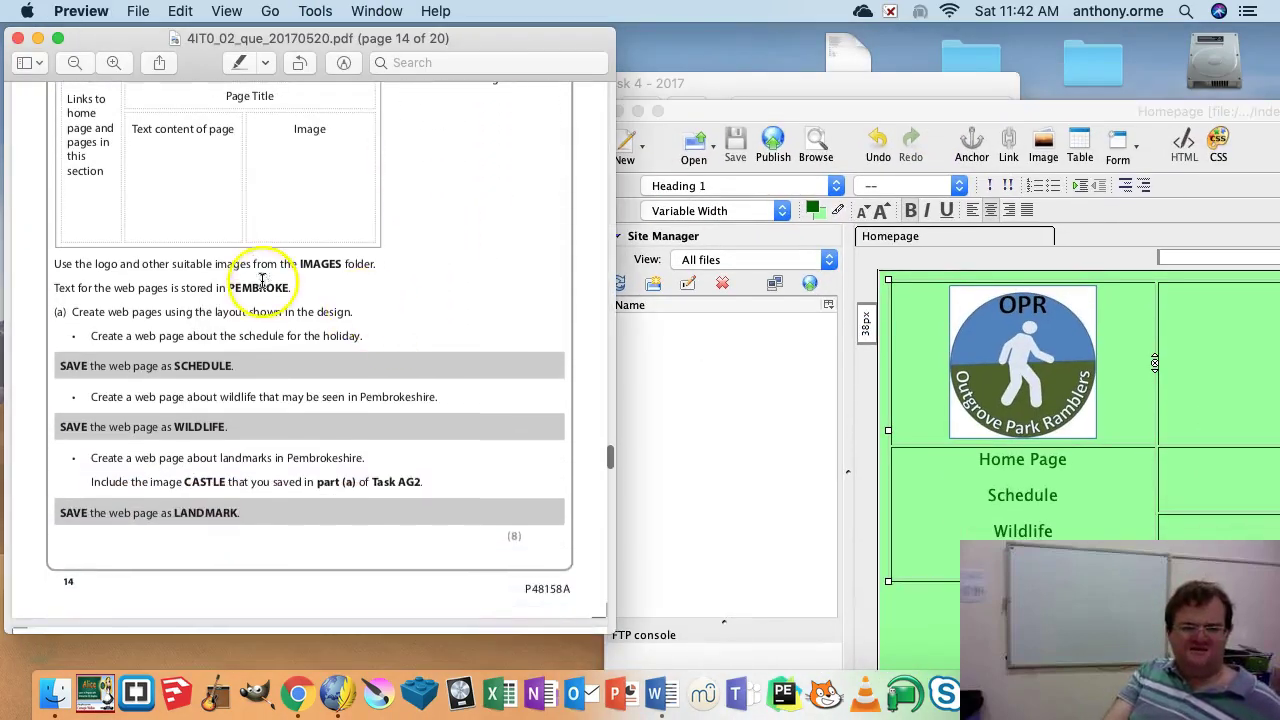
drag(298, 258, 363, 259)
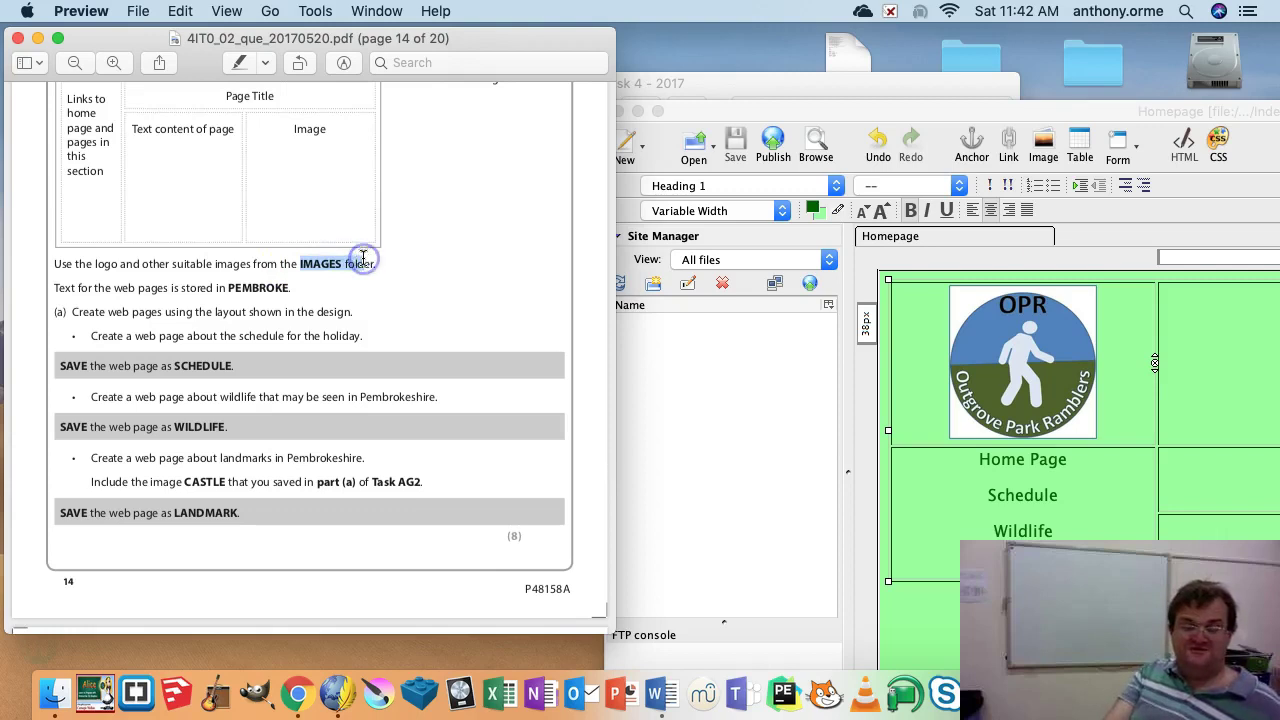
drag(292, 288, 233, 288)
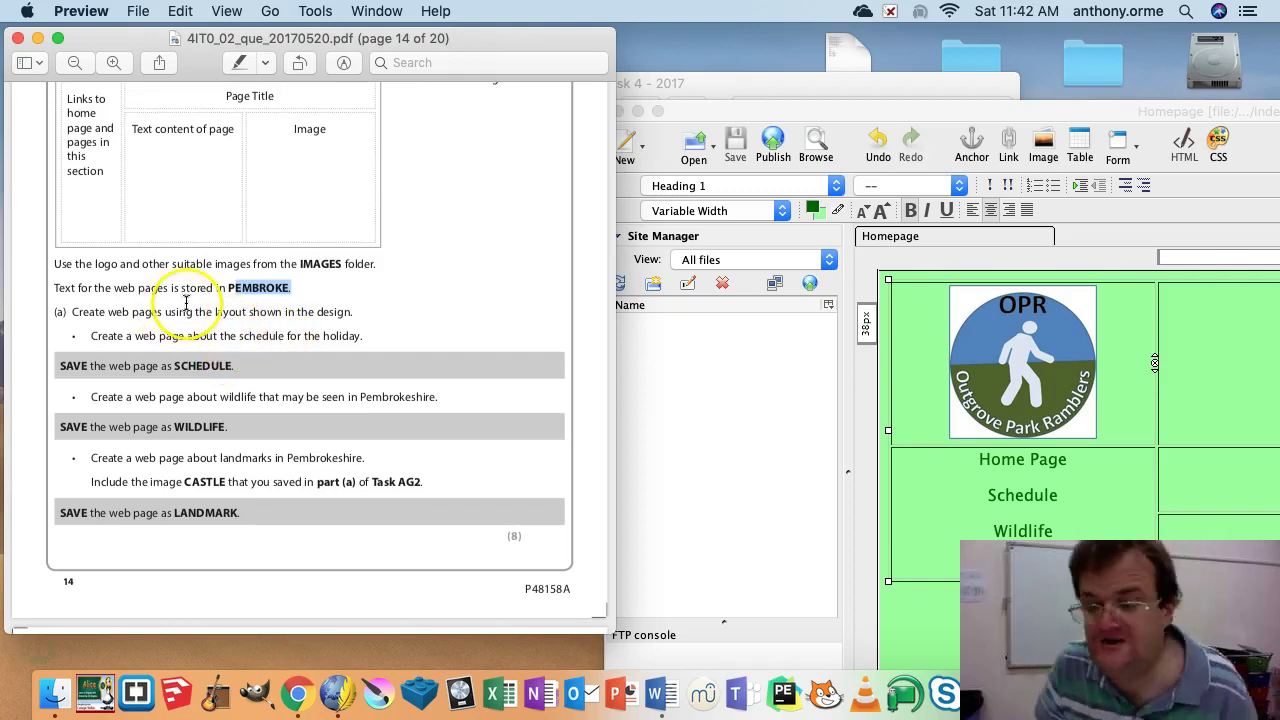
scroll(185, 303, down, 2)
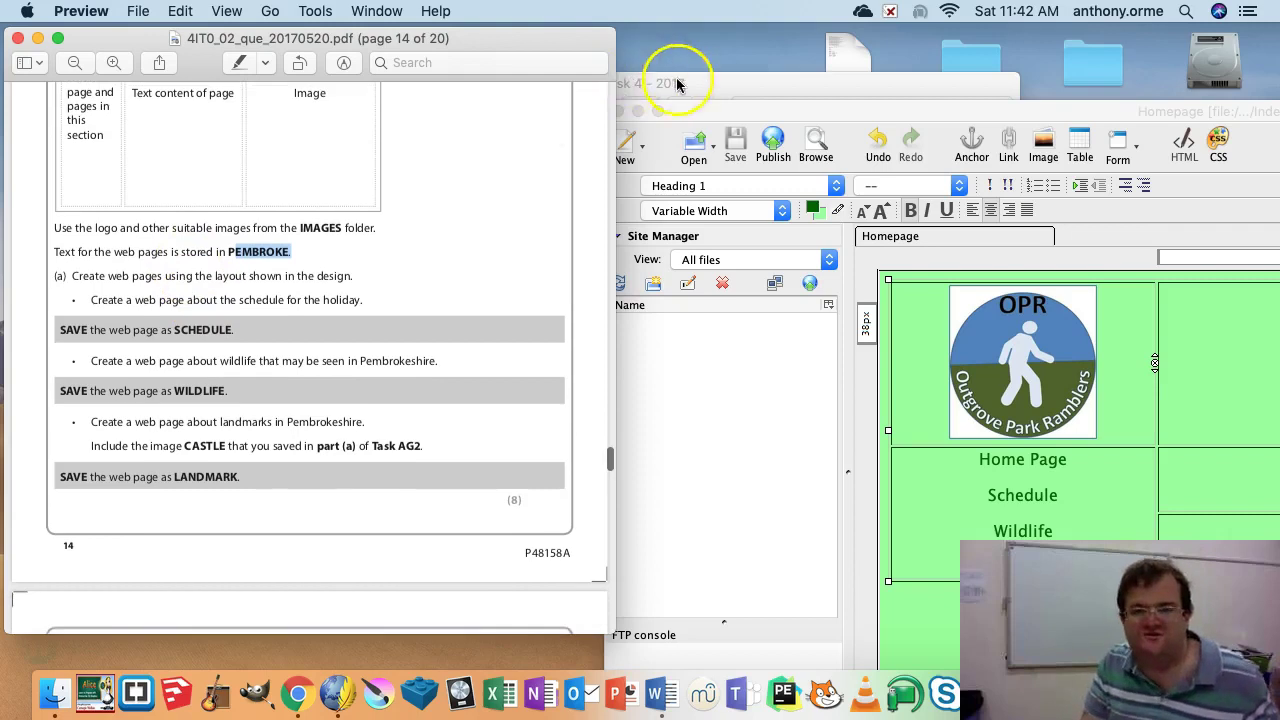
click(677, 80)
- Open PEMBROKE.docx in Word to read the walking schedule, then return to KompoZer
double_click(672, 175)
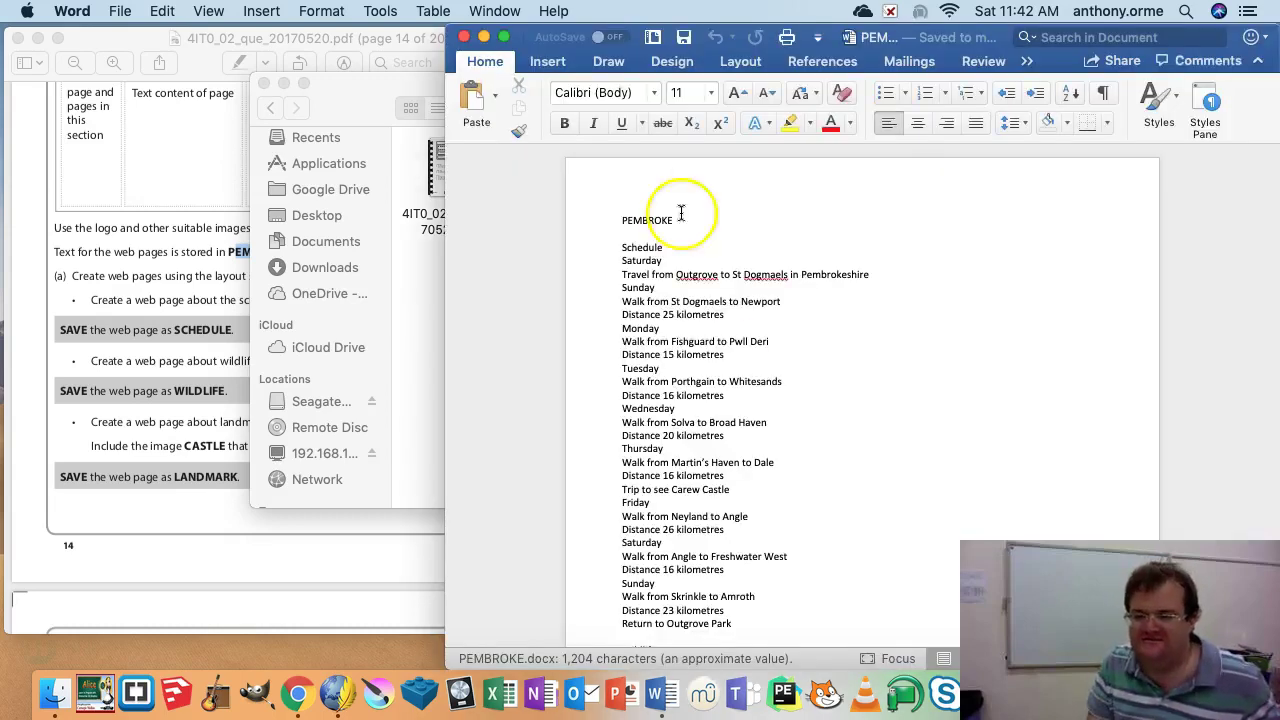
scroll(731, 355, down, 5)
scroll(731, 355, up, 2)
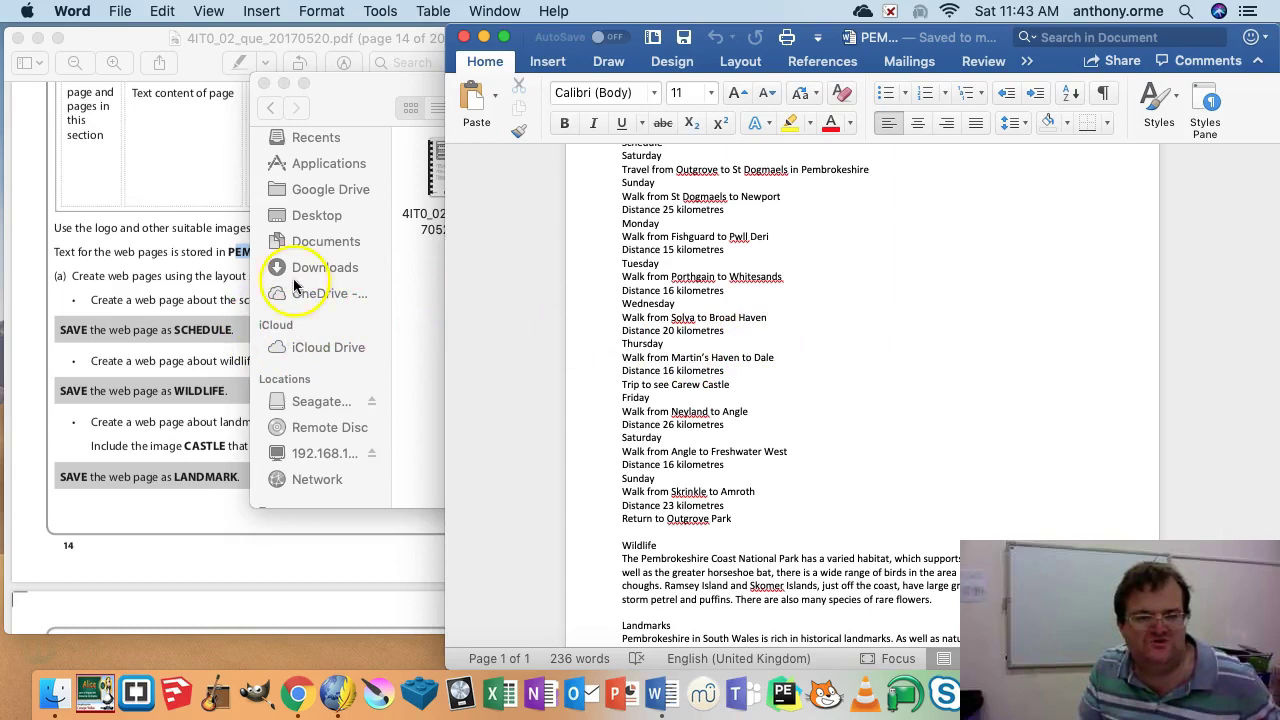
click(175, 298)
drag(945, 37, 605, 74)
drag(1118, 114, 558, 13)
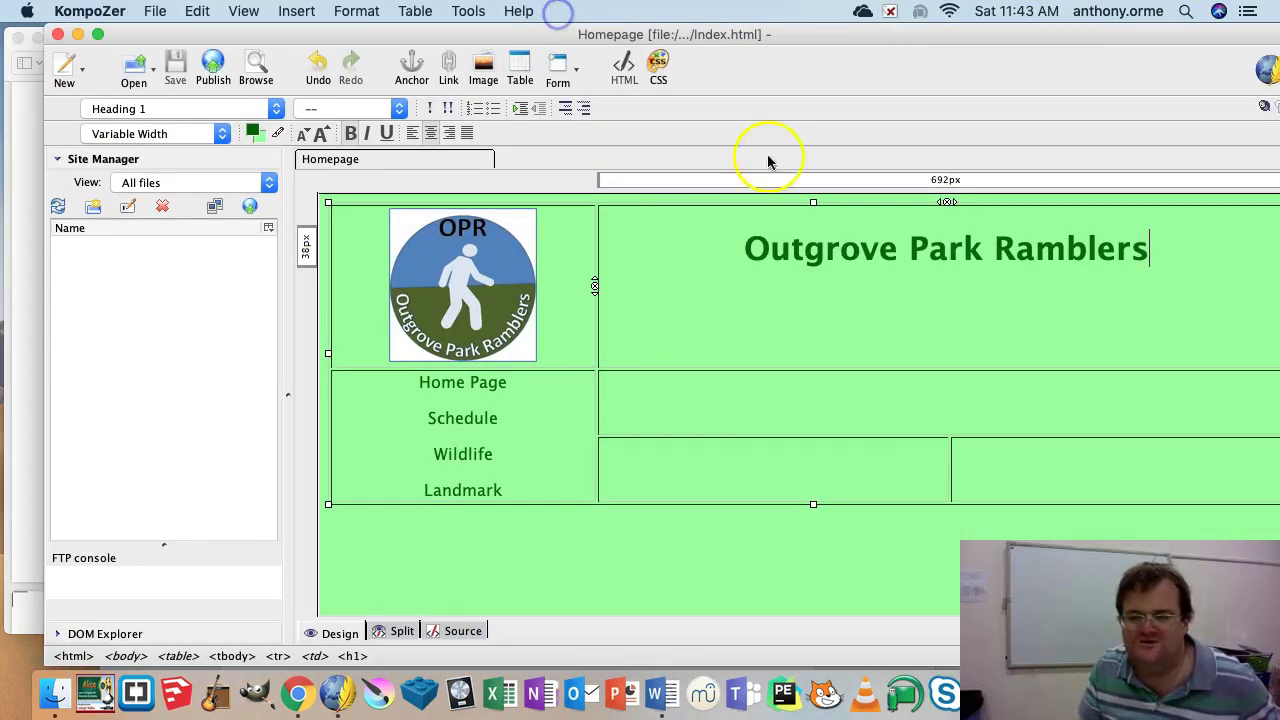
- Add 'Schedule' as a centred Heading 1 in the wide cell beside the links
click(943, 408)
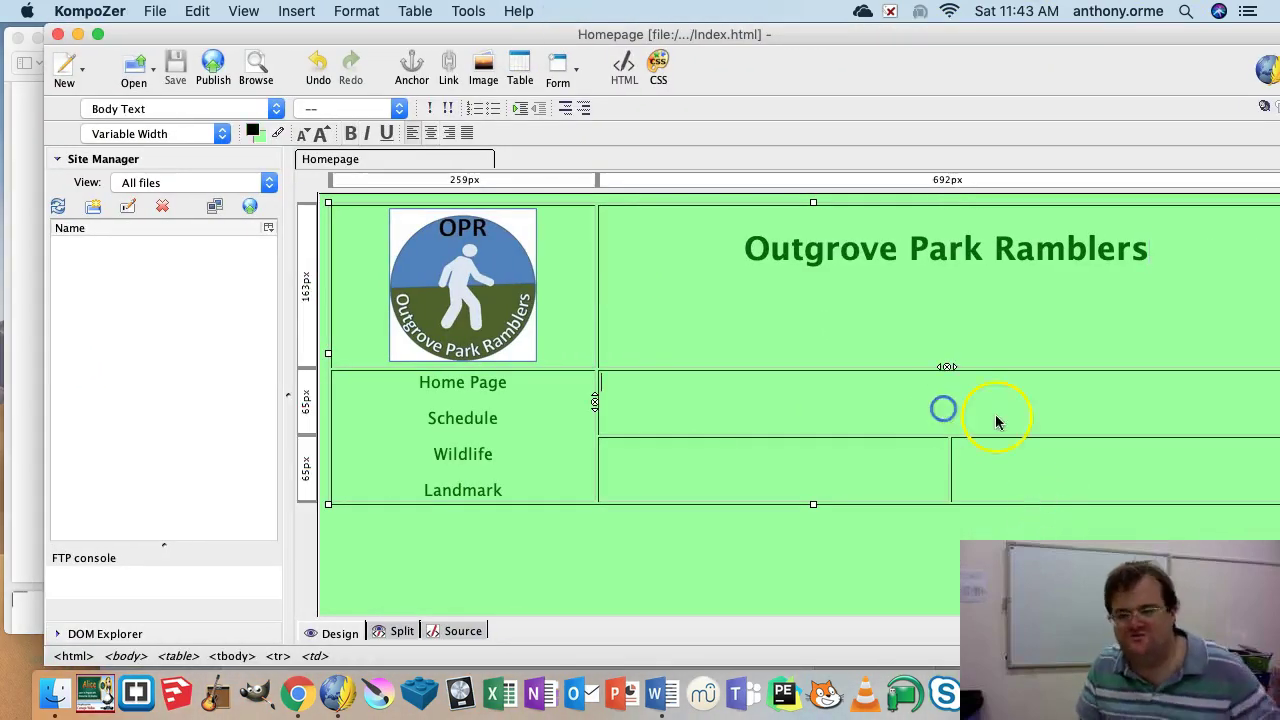
click(429, 138)
text(Schedule)
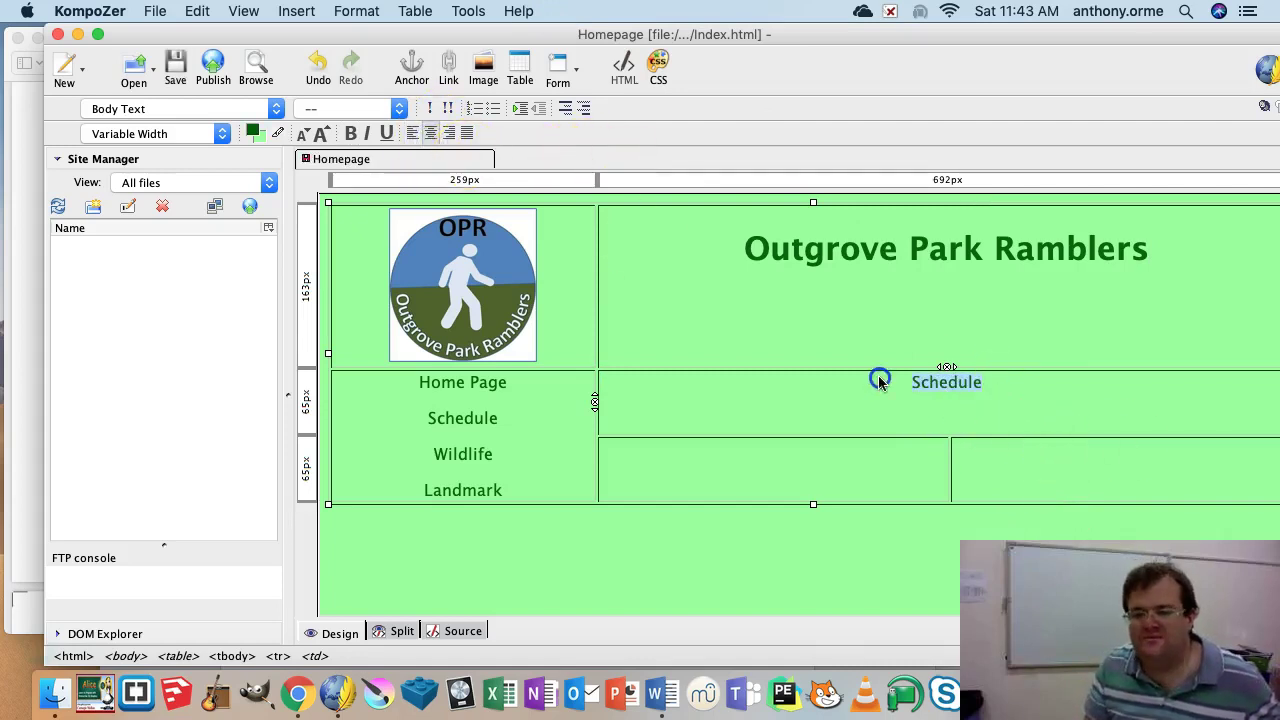
click(234, 108)
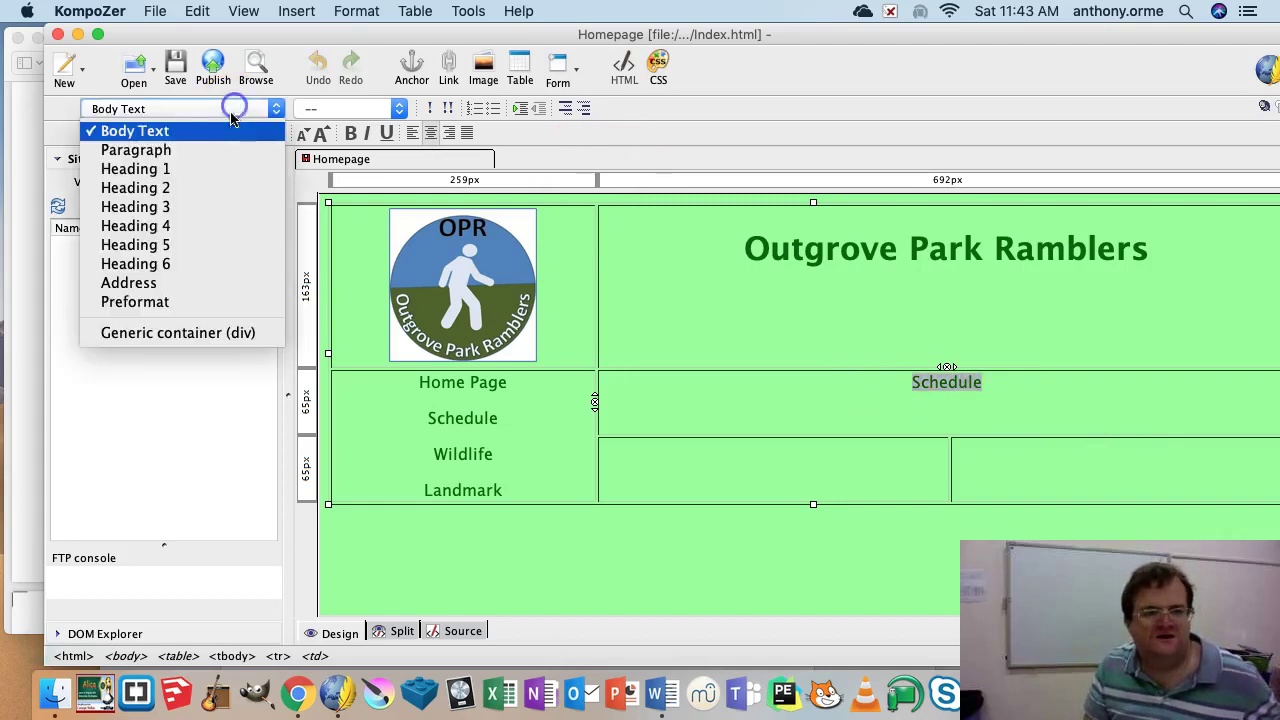
click(204, 172)
click(1034, 500)
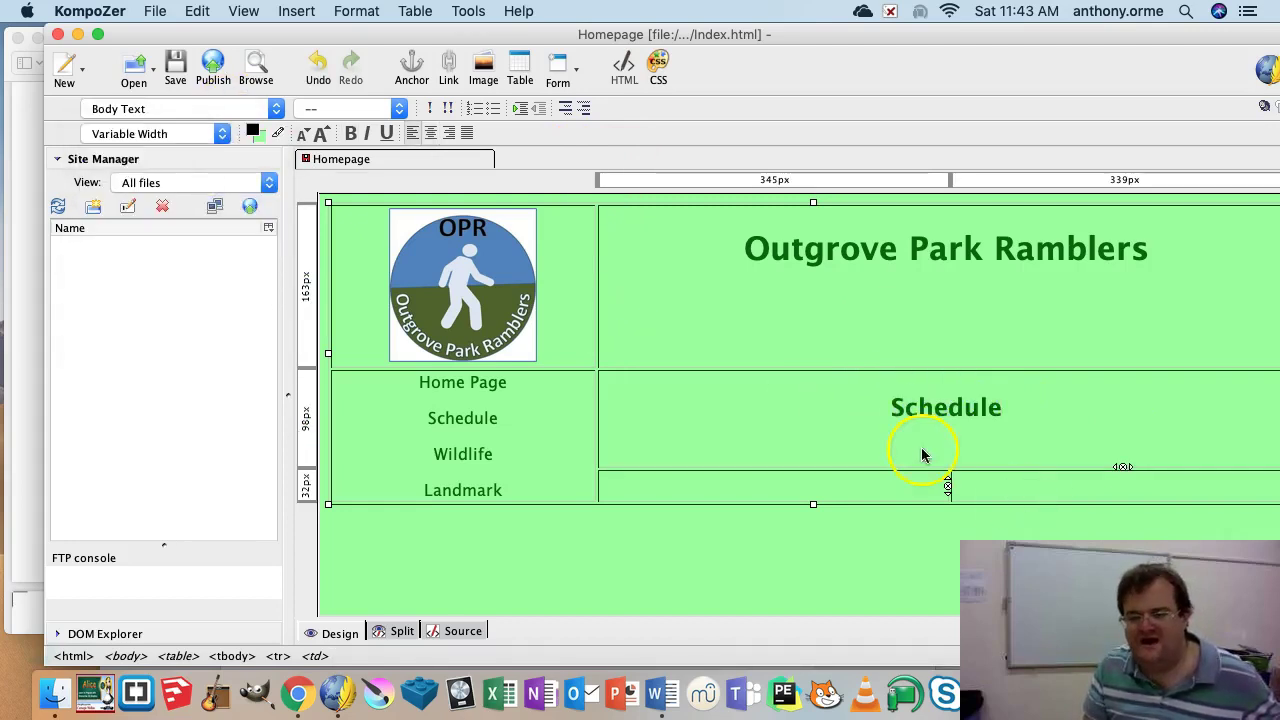
drag(451, 43, 911, 74)
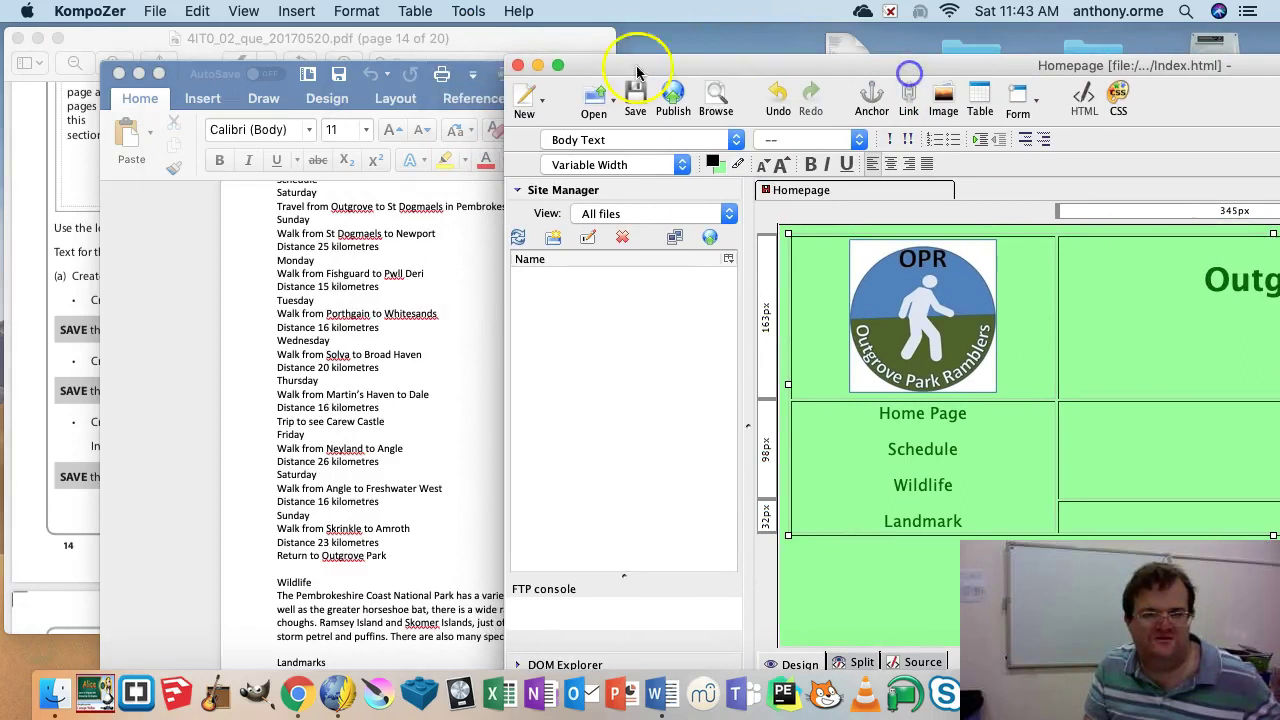
click(409, 43)
scroll(419, 245, up, 1)
drag(1056, 75, 365, 18)
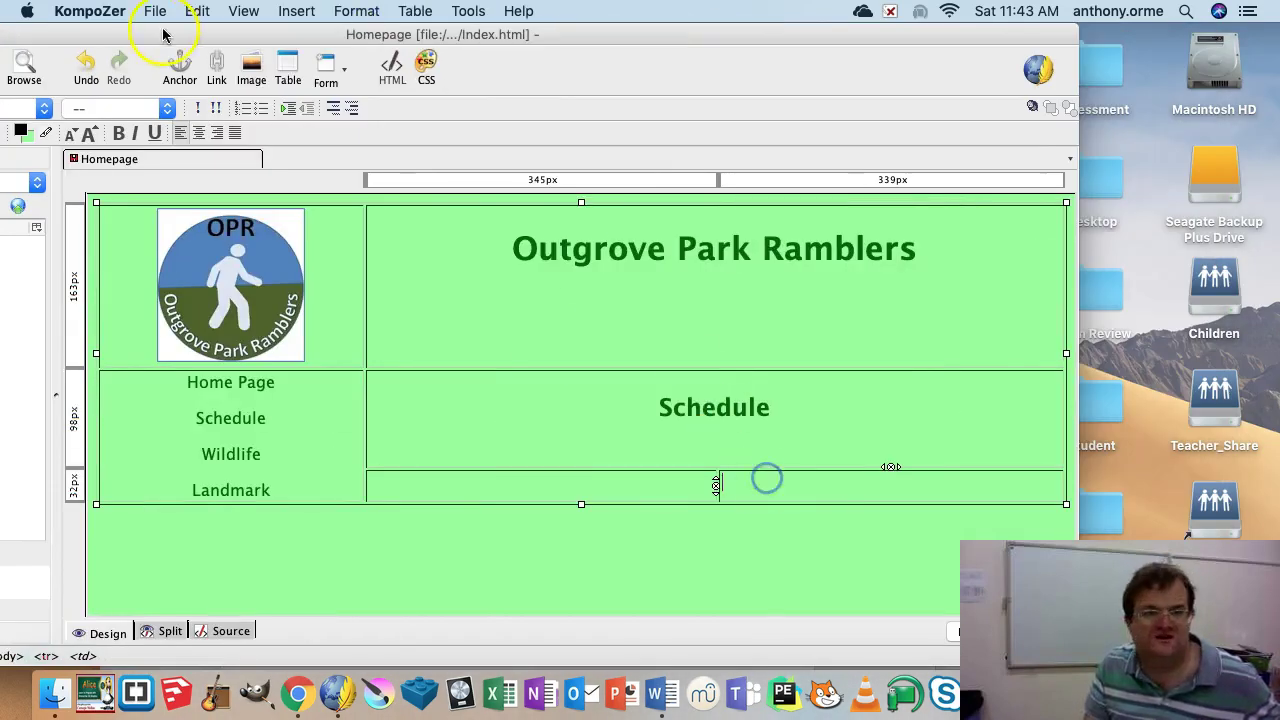
- Start an Insert > Image and browse to Desktop > Task 4 Web Authoring > Task 4 - 2017 > IMAGES
click(292, 11)
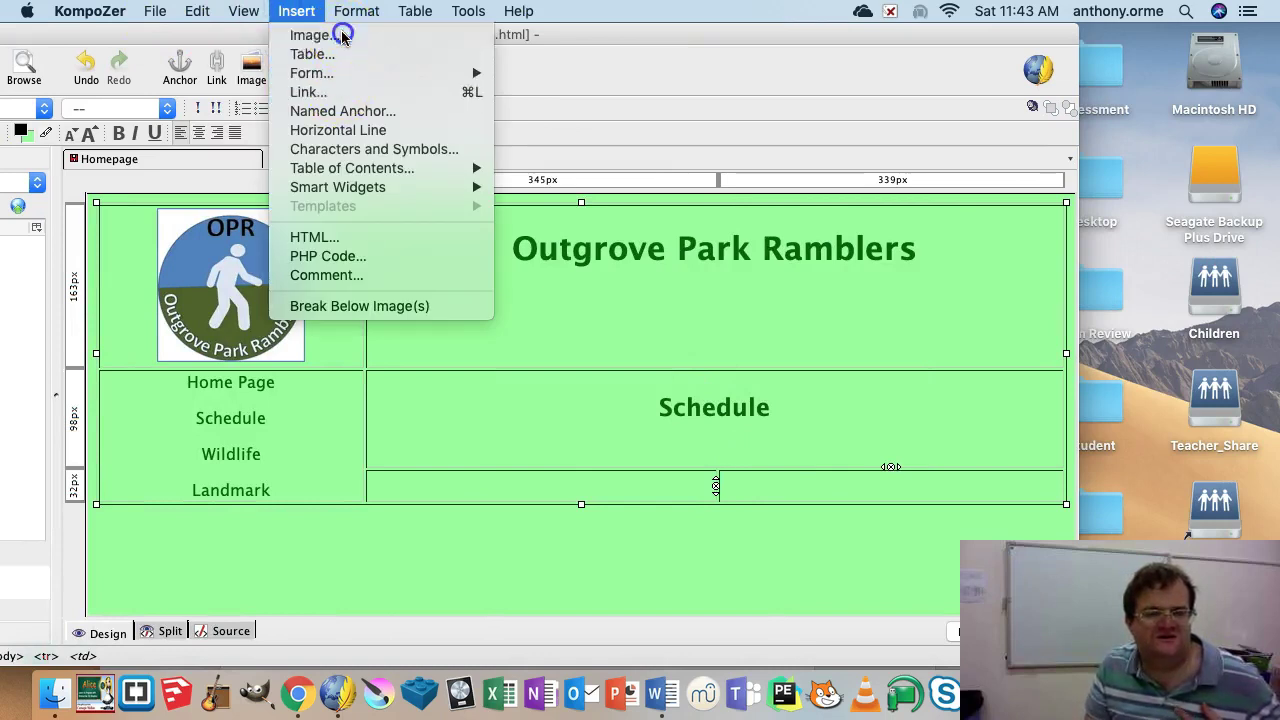
click(337, 34)
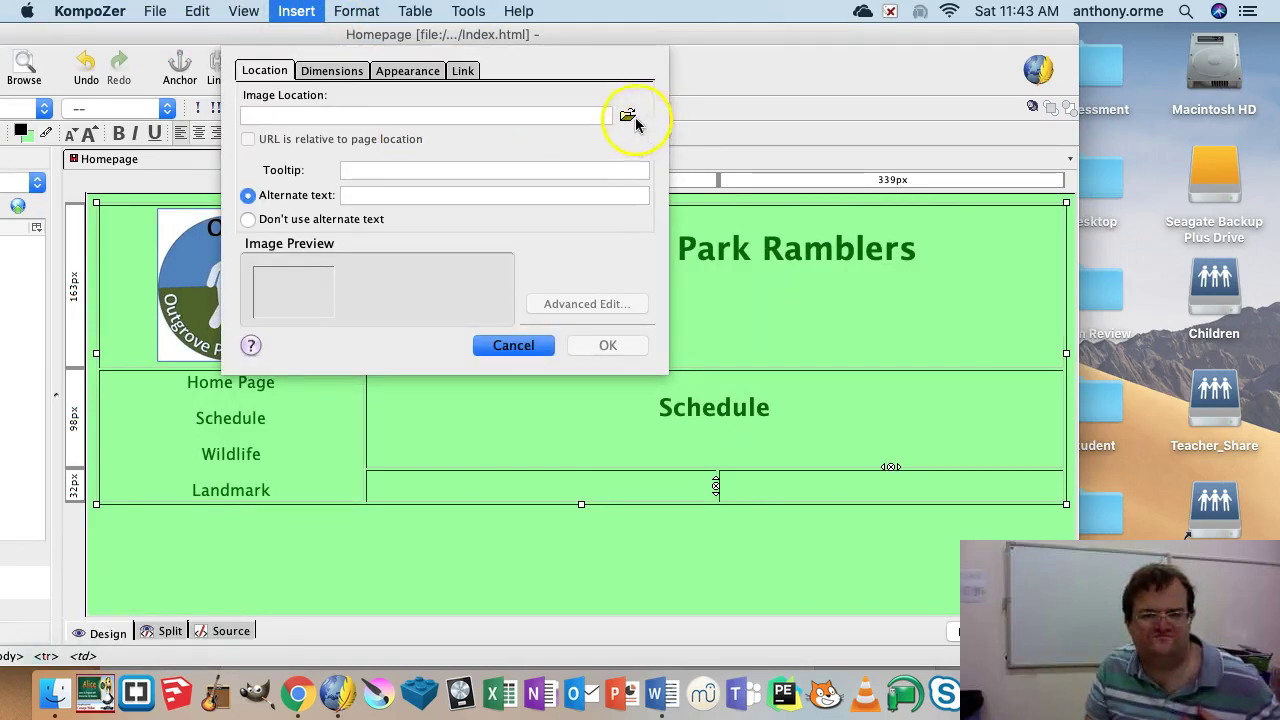
click(627, 117)
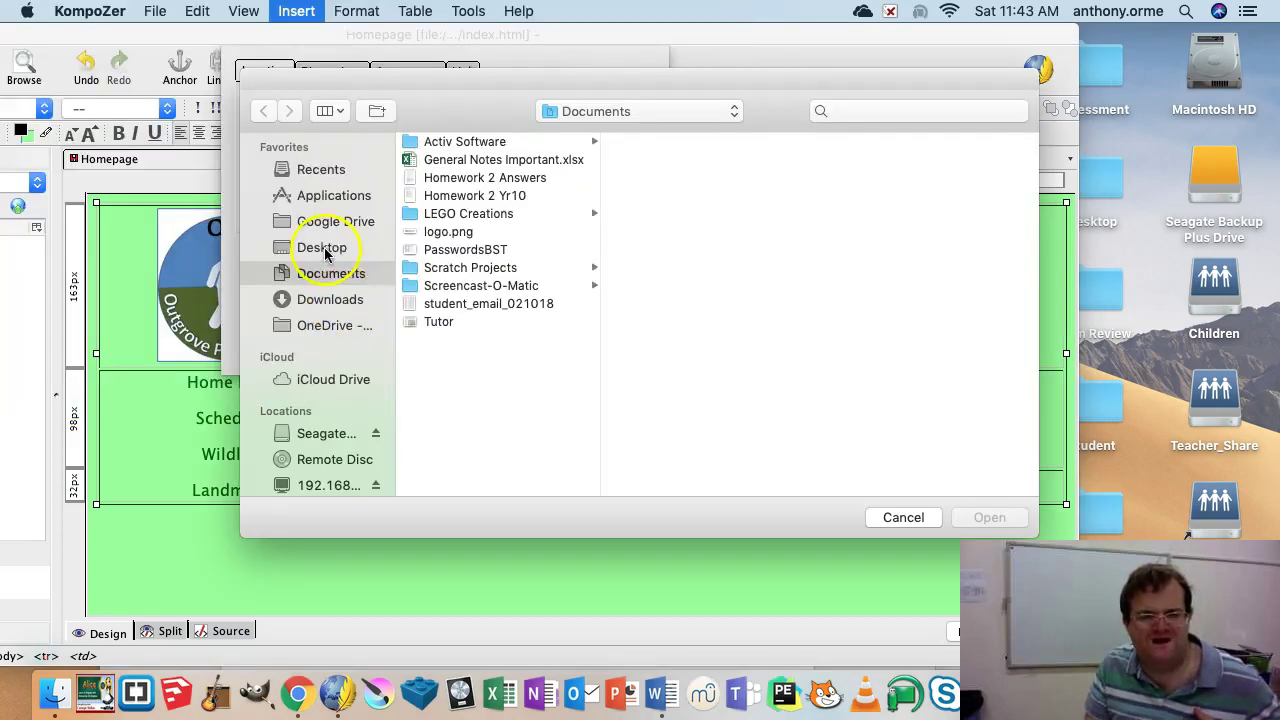
click(324, 247)
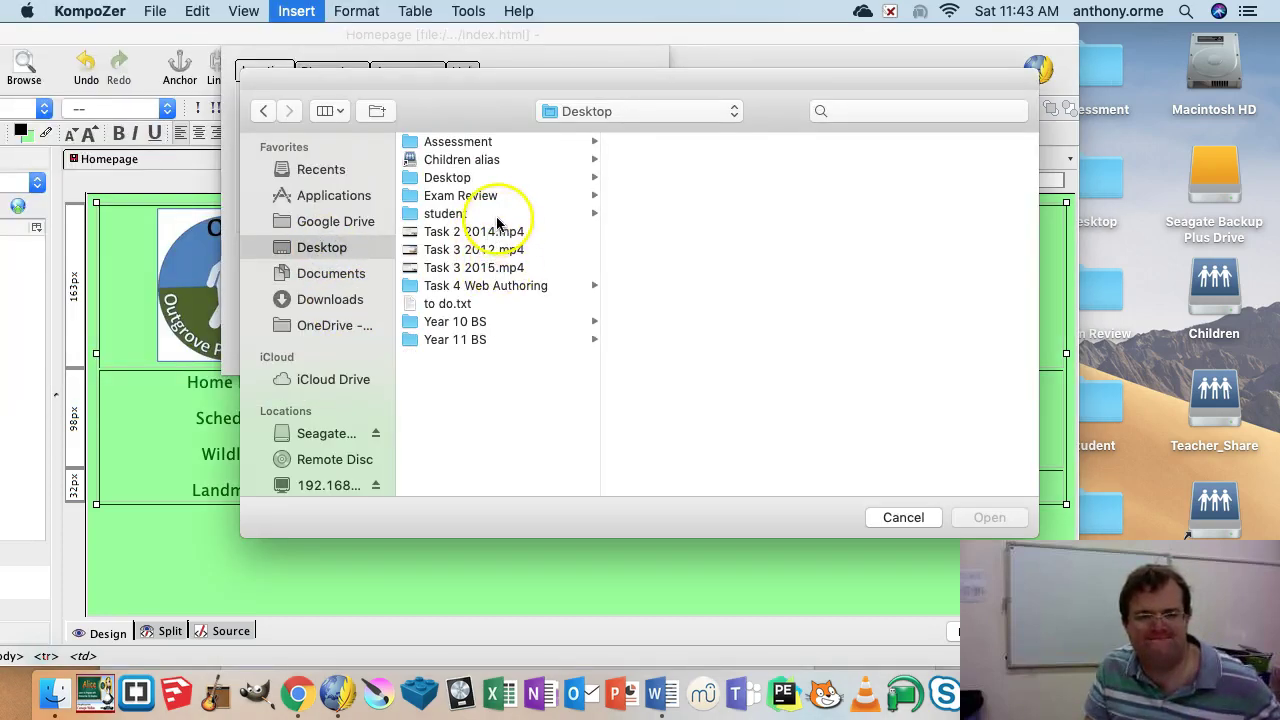
click(468, 286)
click(672, 196)
click(860, 160)
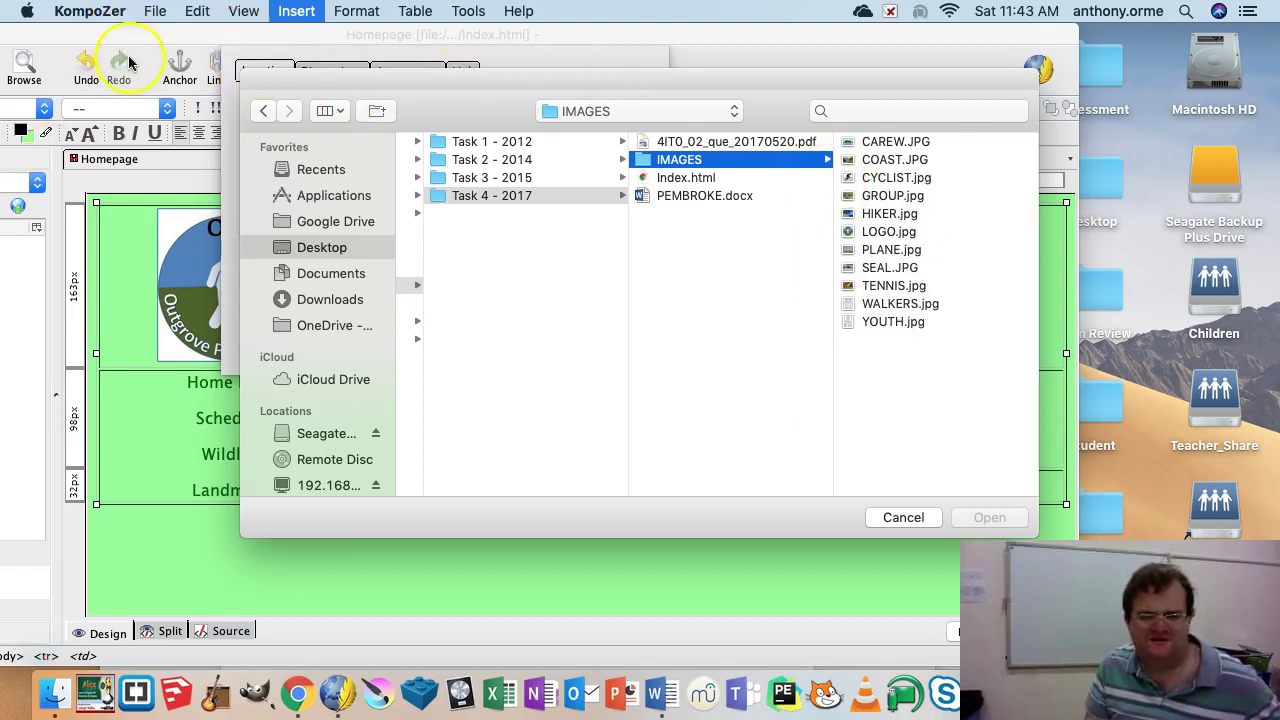
click(55, 693)
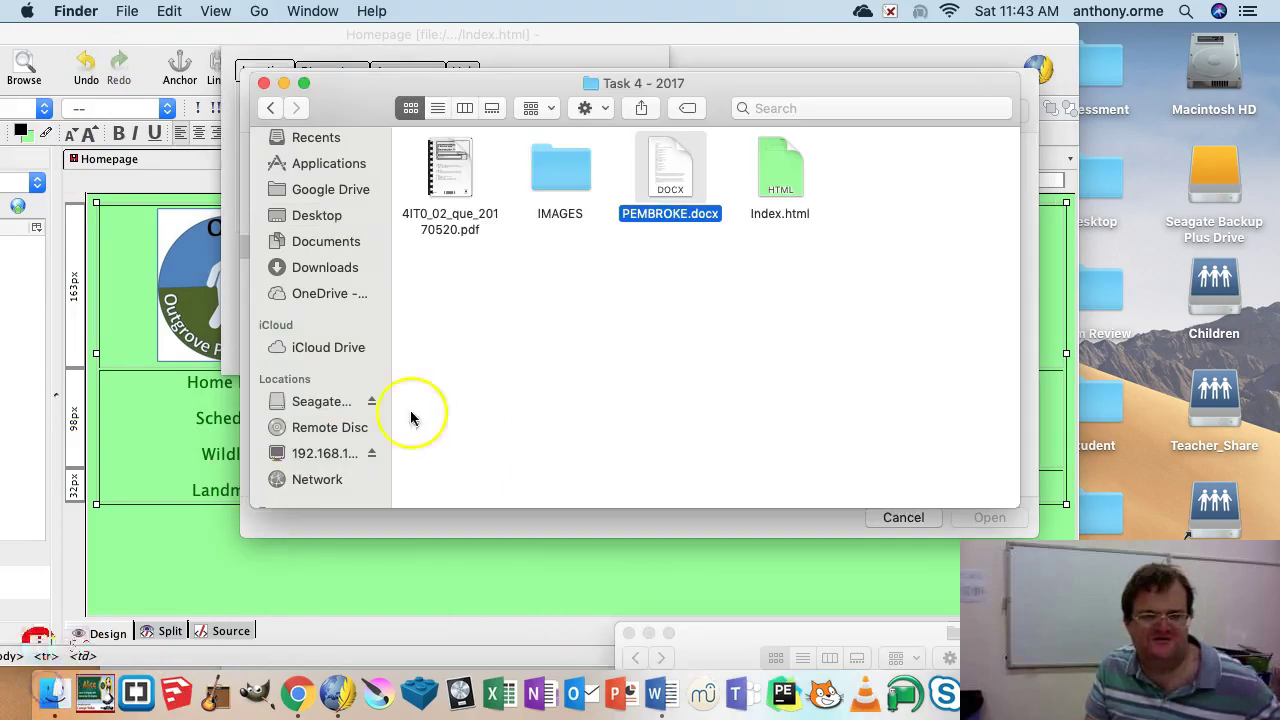
- Open the IMAGES folder in Finder and select CAREW.JPG
double_click(560, 170)
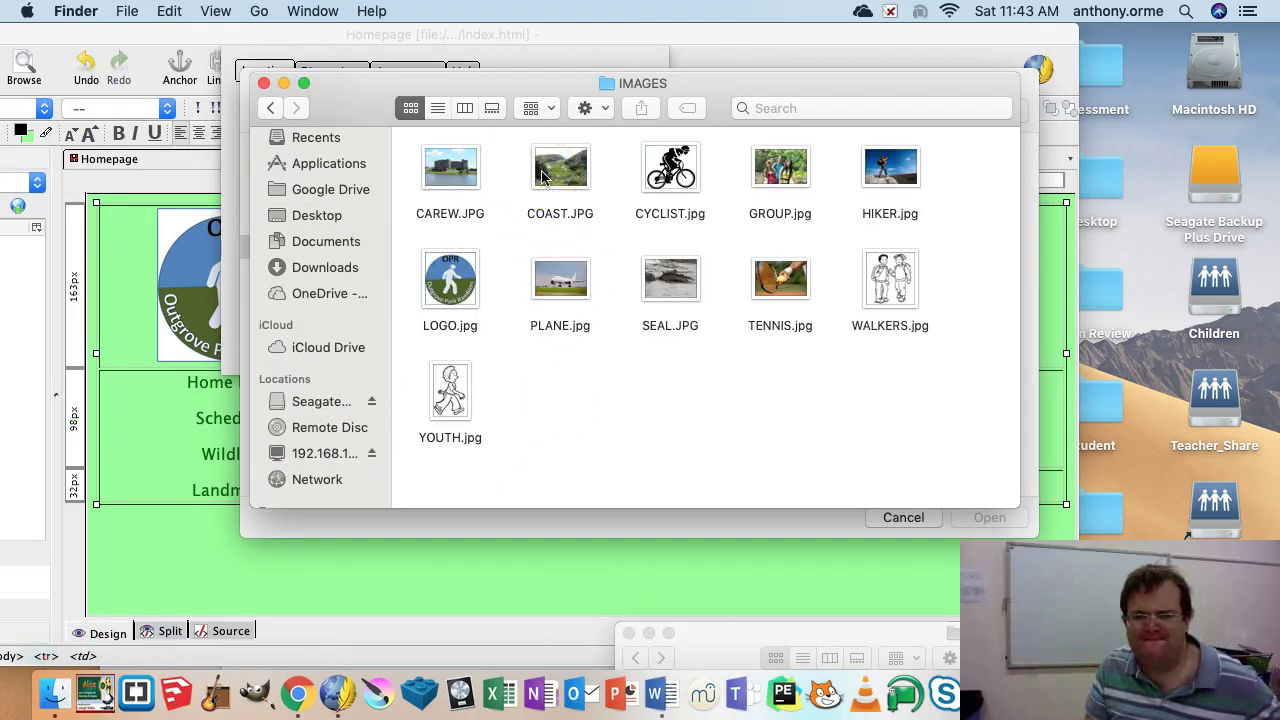
click(929, 367)
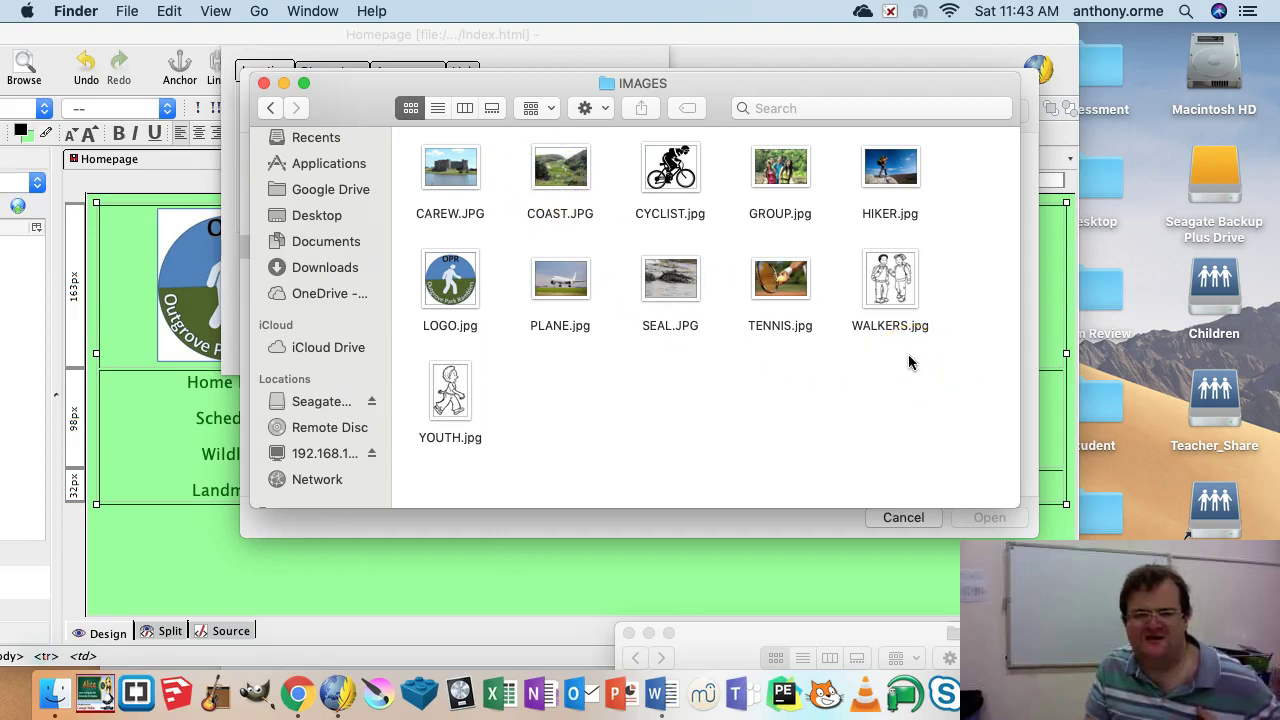
click(450, 172)
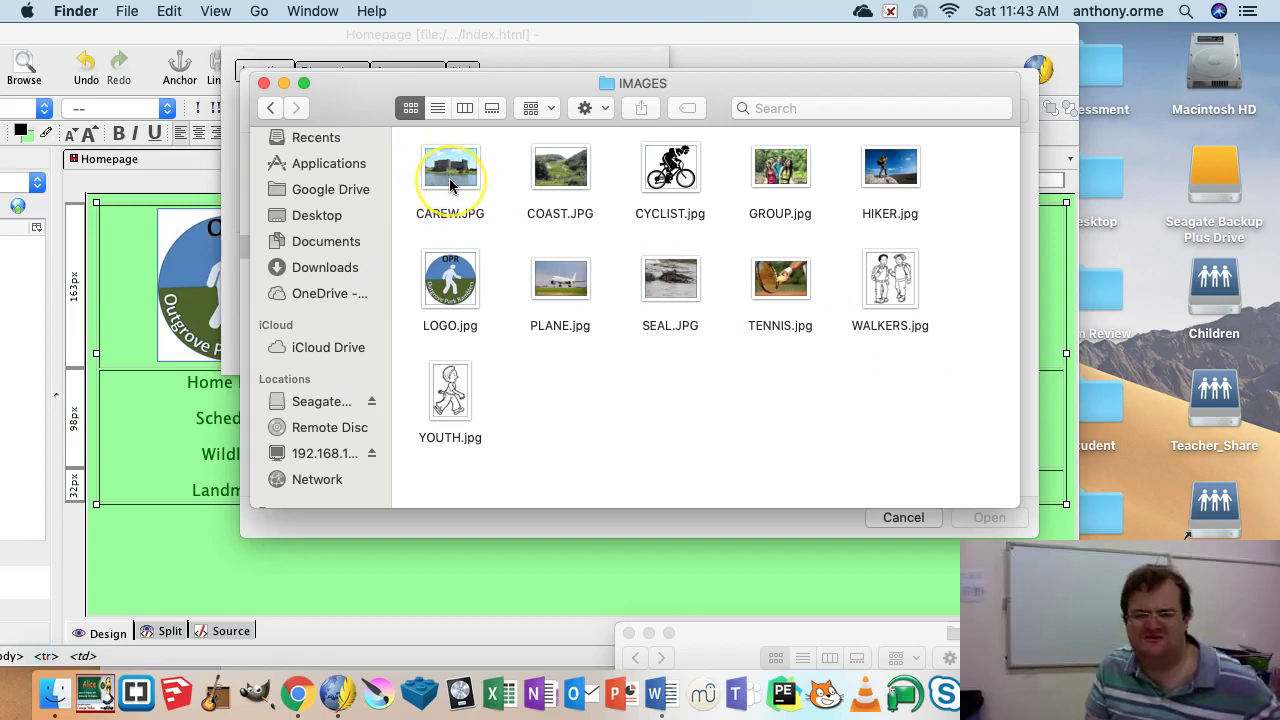
click(197, 595)
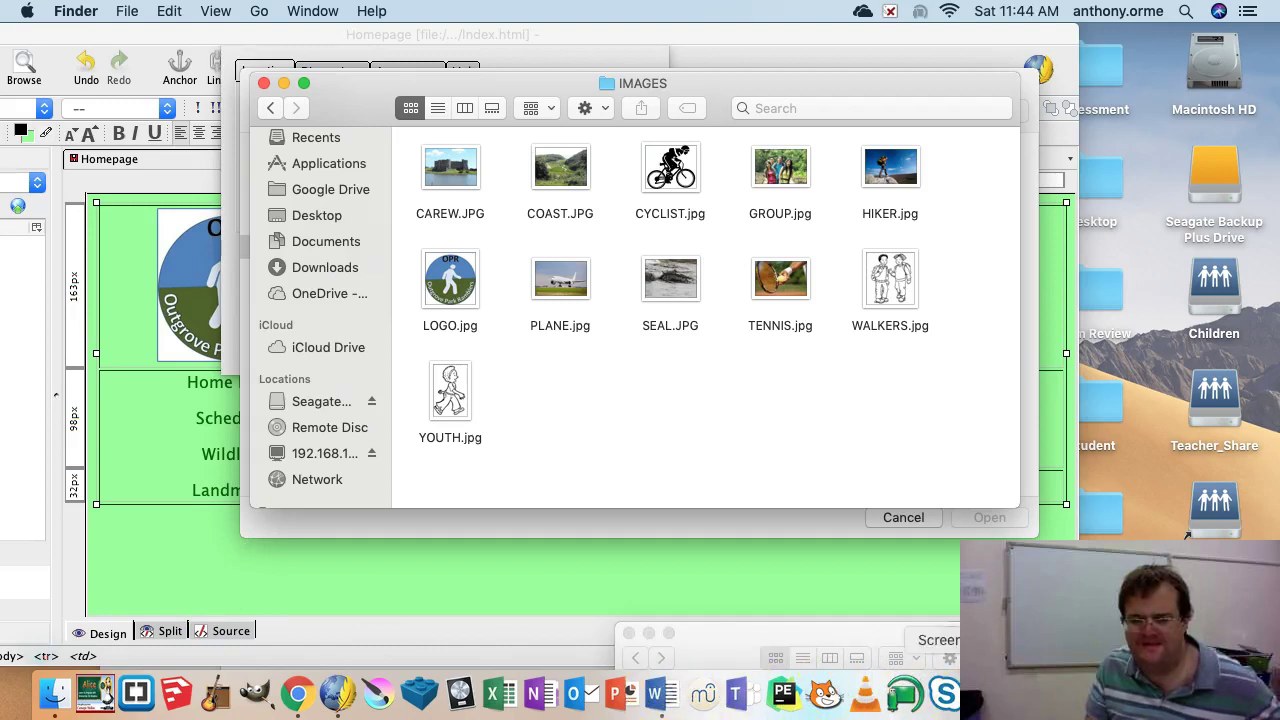
- Move the exam task sheet PDF away from the image list
click(1190, 700)
click(299, 367)
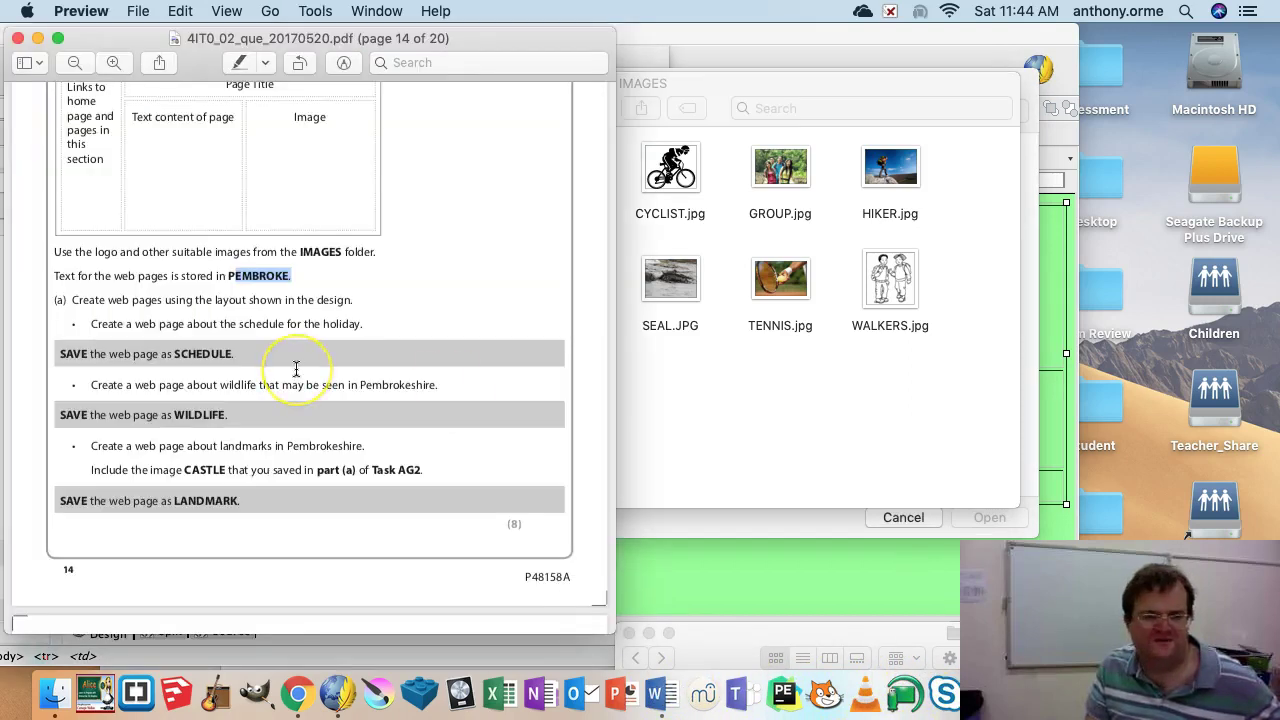
scroll(296, 369, down, 3)
scroll(296, 369, up, 3)
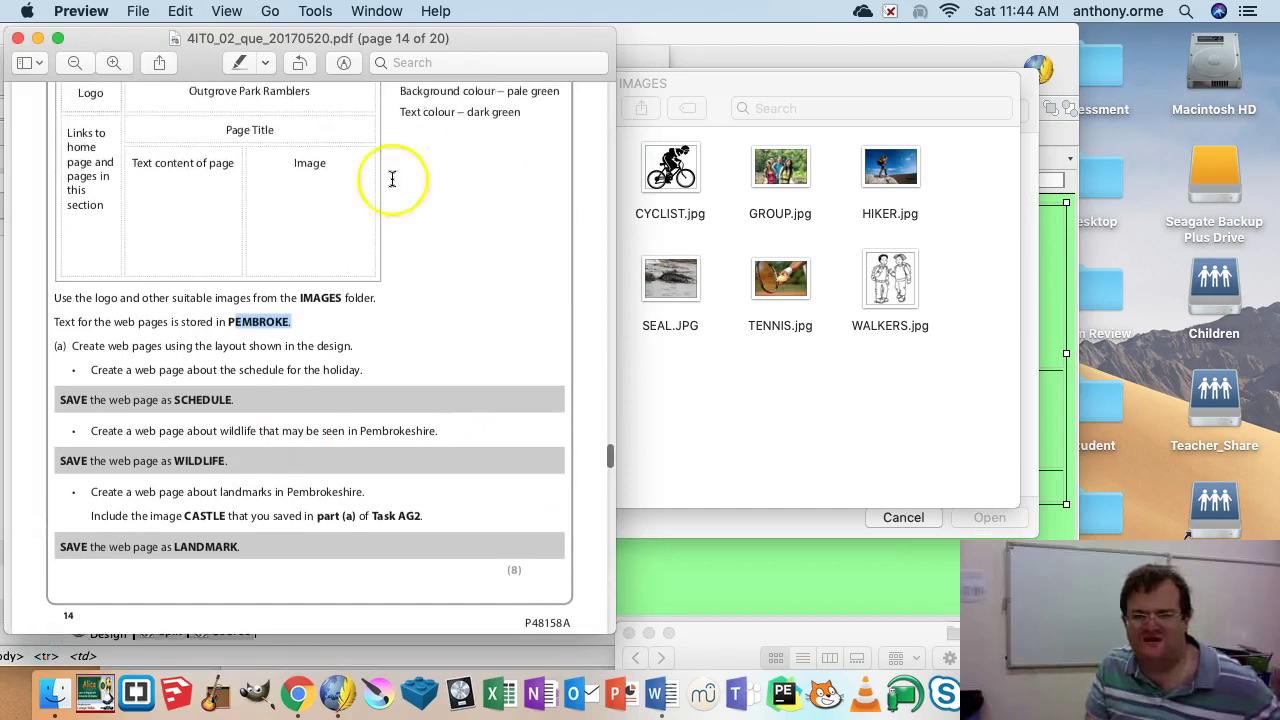
drag(459, 48, 648, 346)
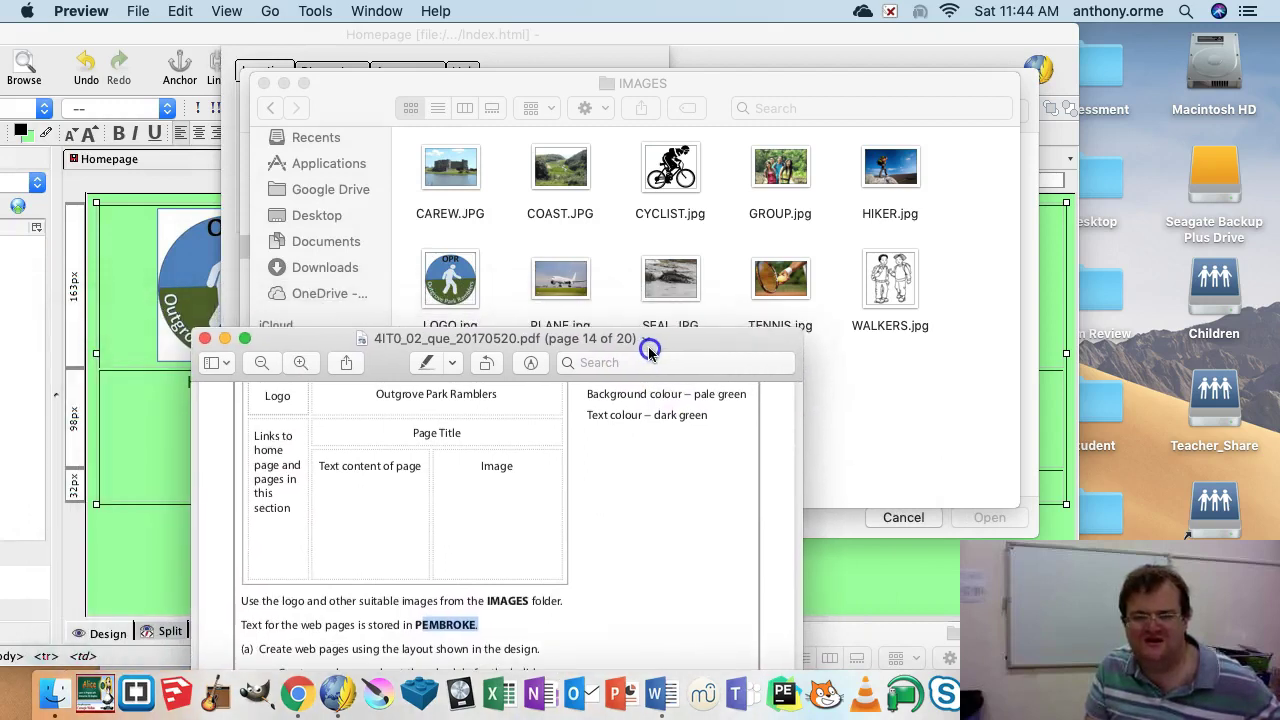
drag(648, 346, 858, 594)
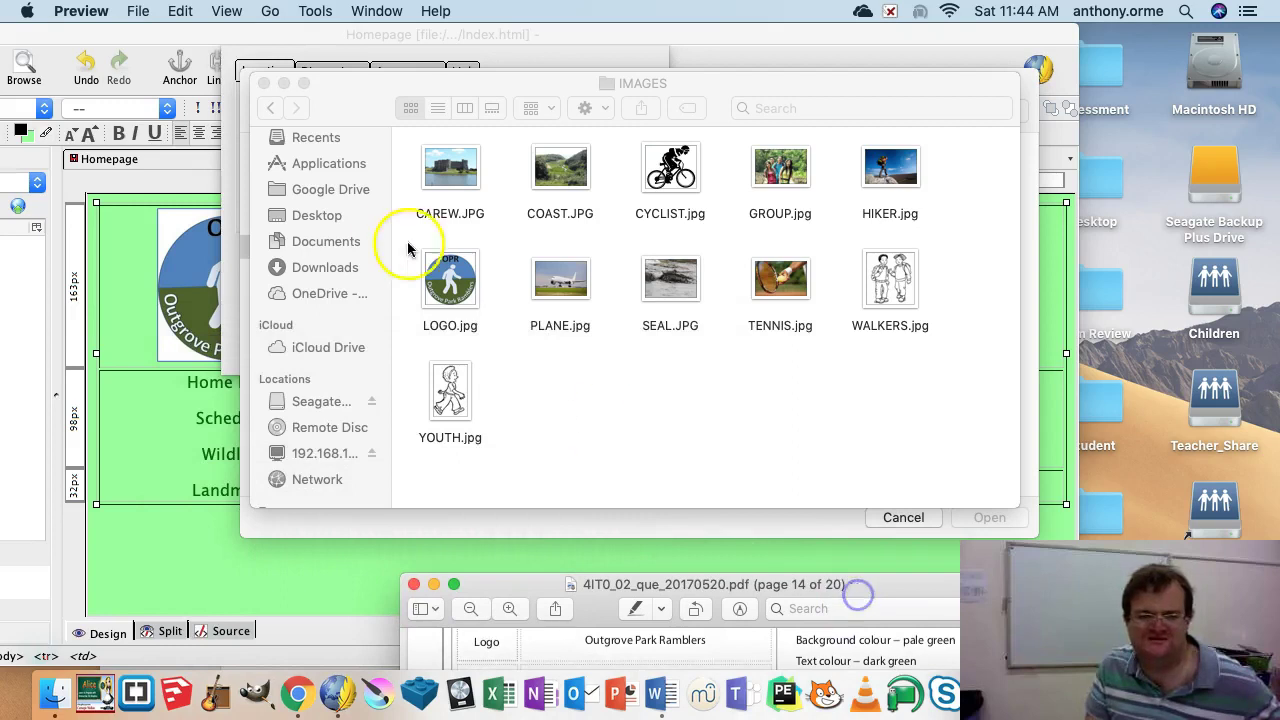
- Select GROUP.jpg instead and open it in Preview
click(556, 172)
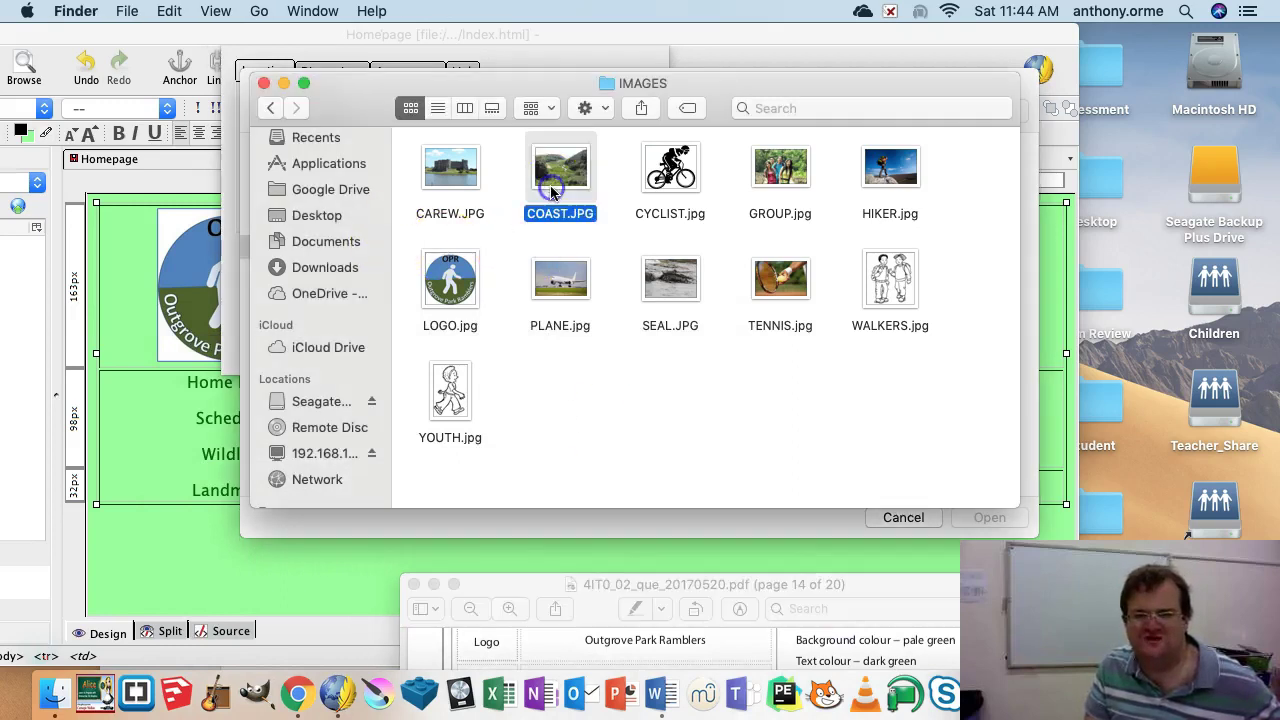
click(783, 166)
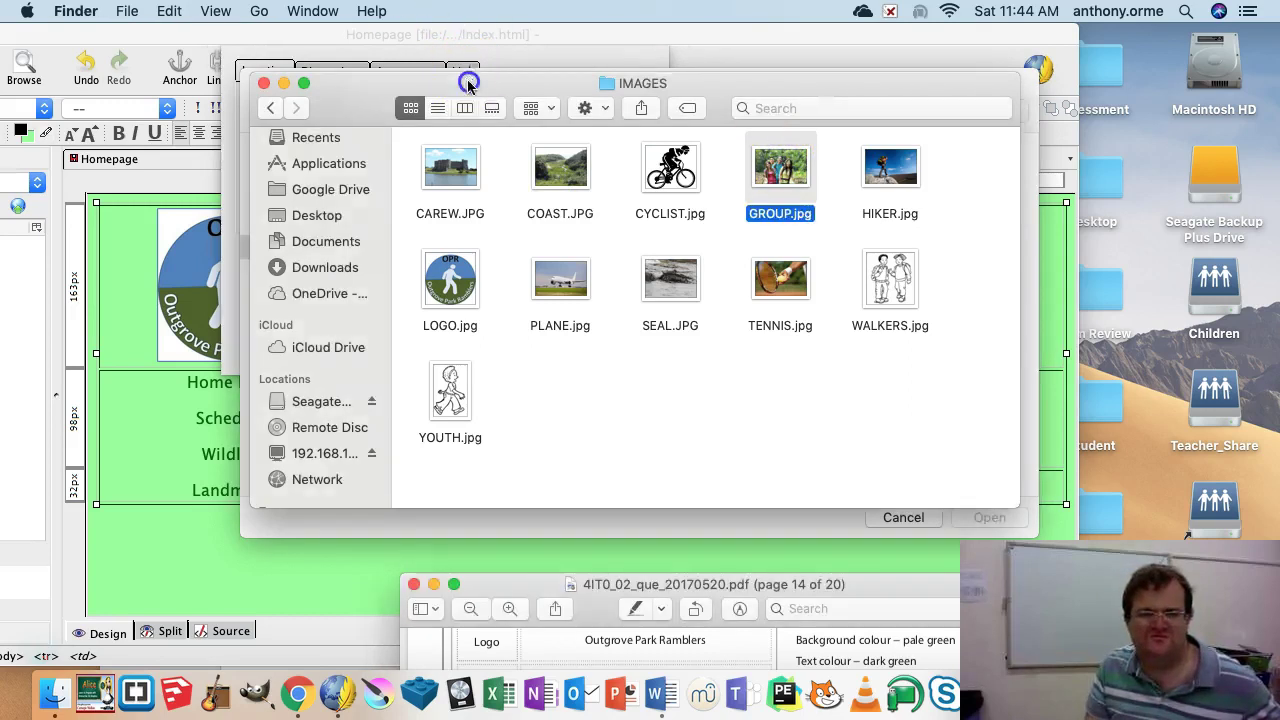
drag(466, 77, 622, 598)
click(729, 320)
- Close the GROUP.jpg preview and choose IMAGES/GROUP.jpg in KompoZer's image chooser
click(9, 236)
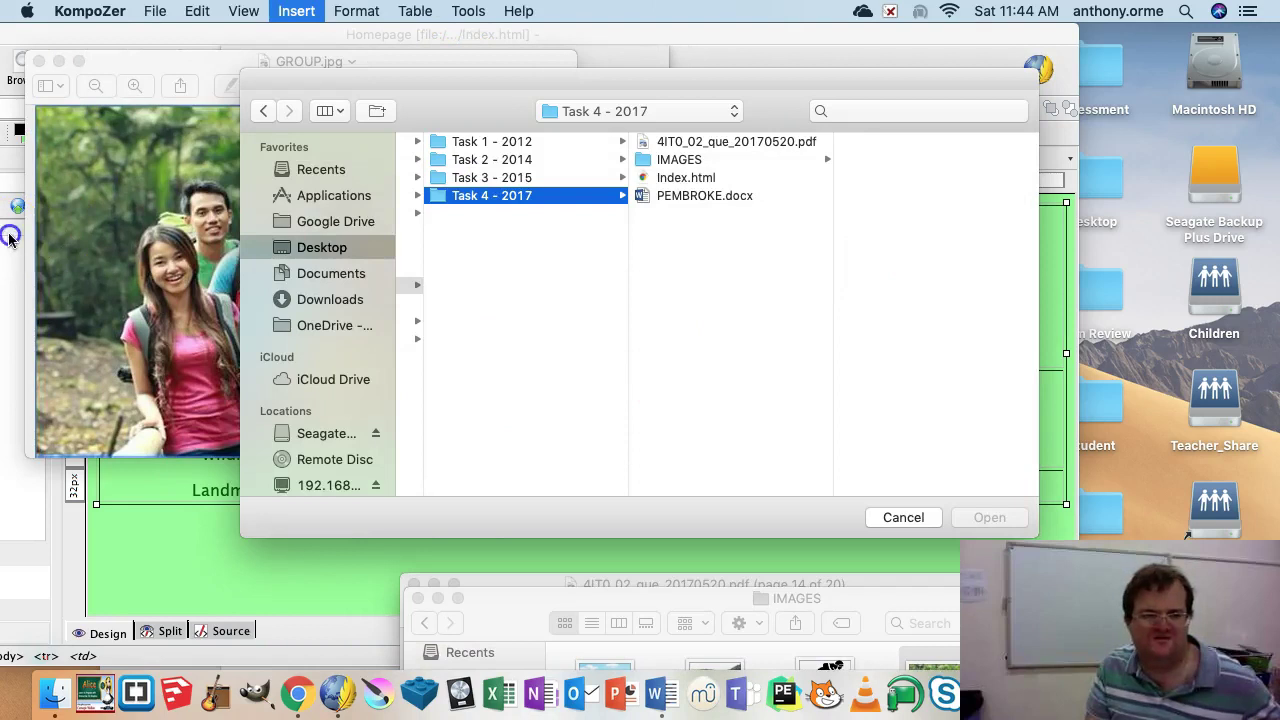
click(108, 238)
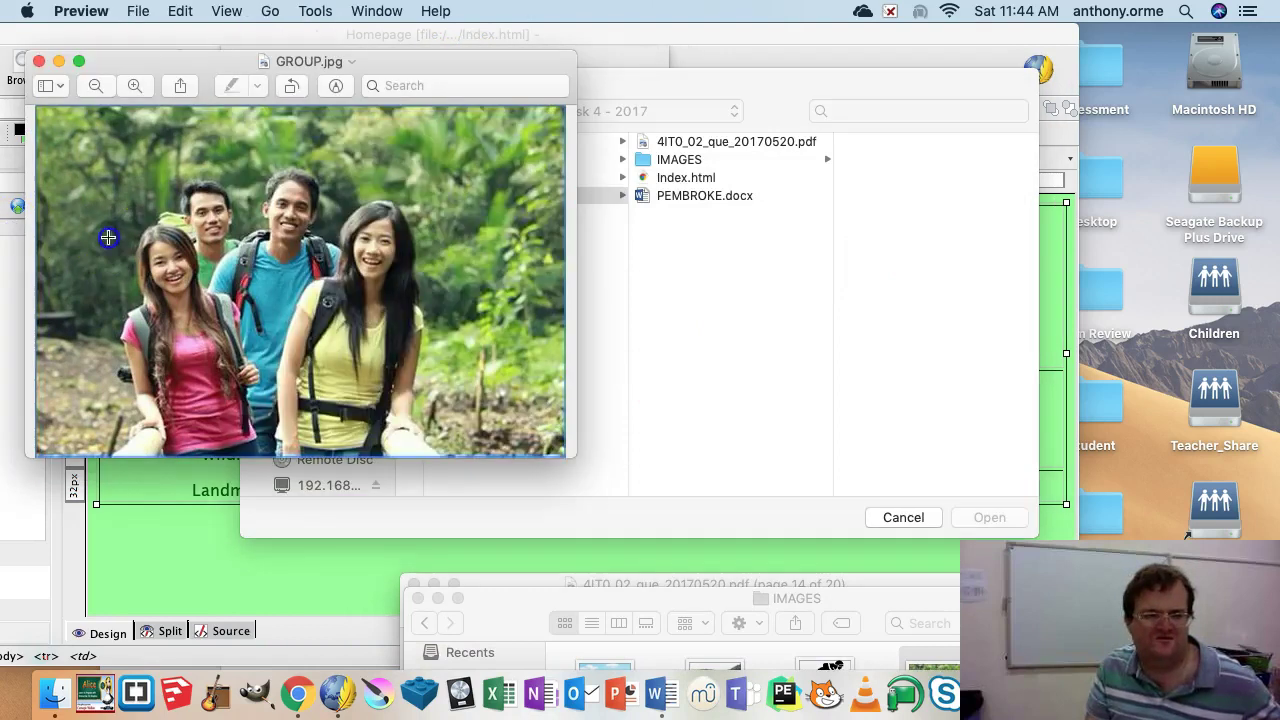
click(40, 66)
click(906, 323)
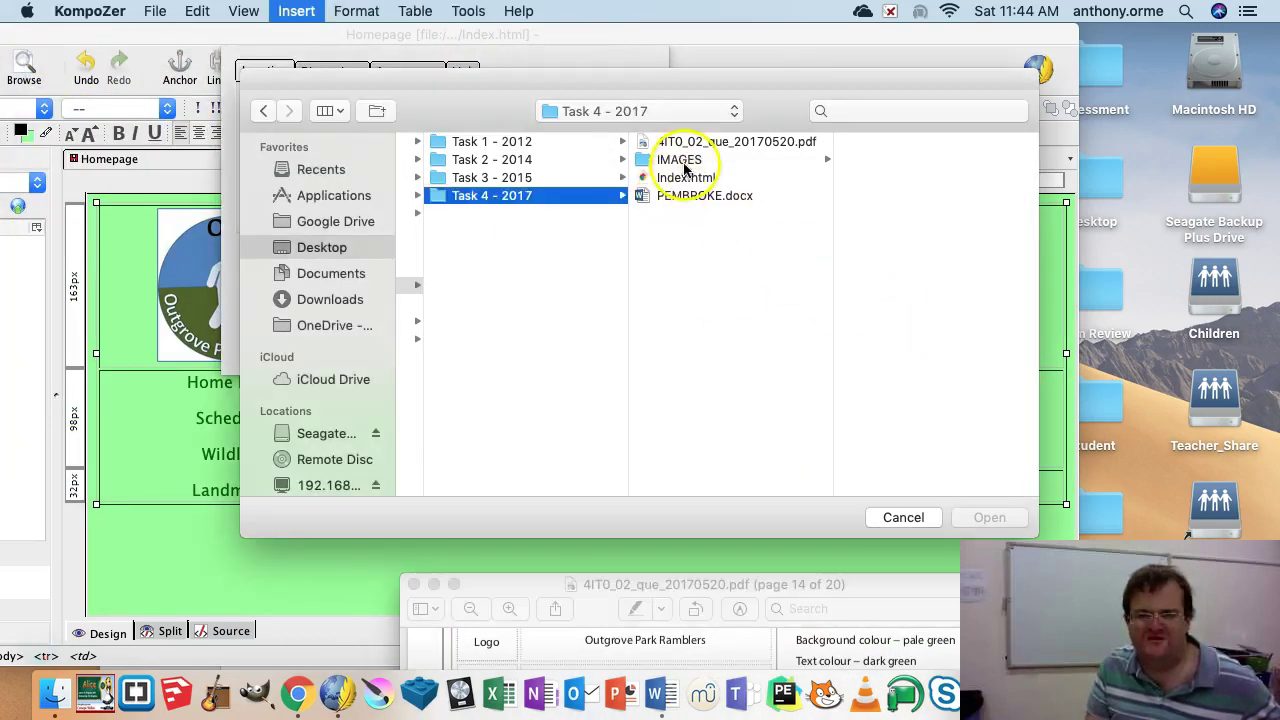
click(684, 162)
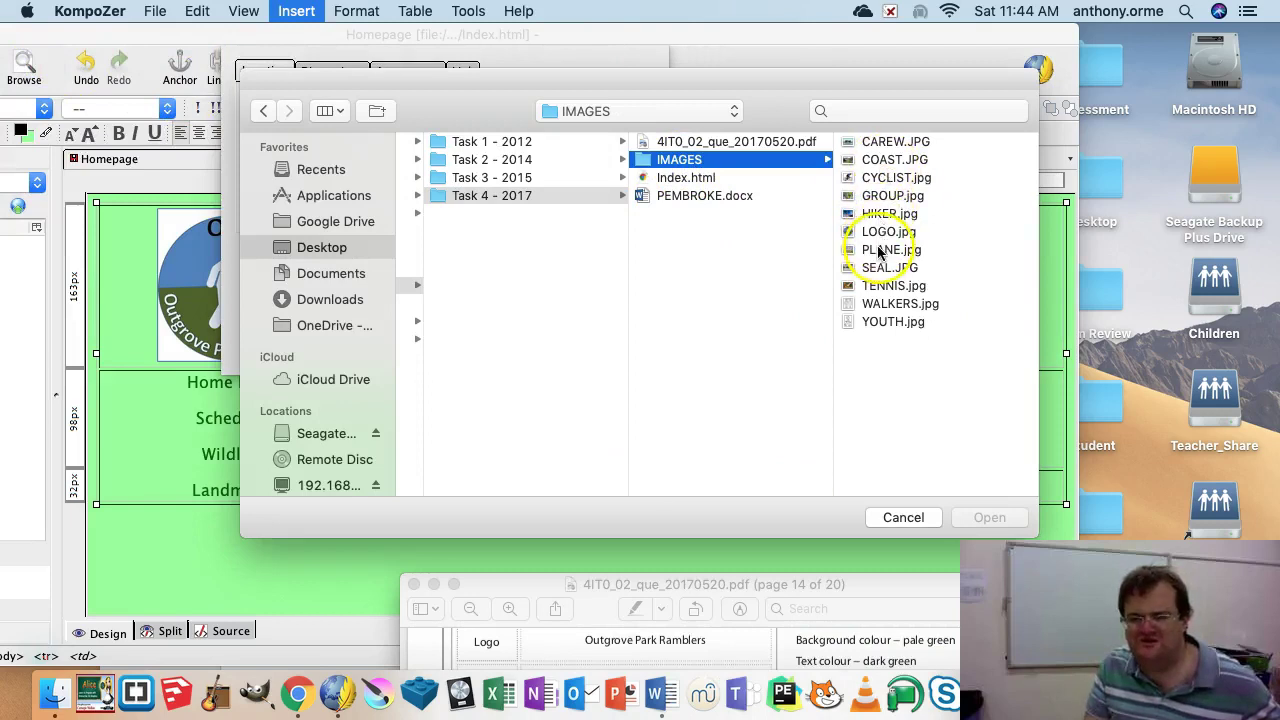
click(880, 196)
click(978, 513)
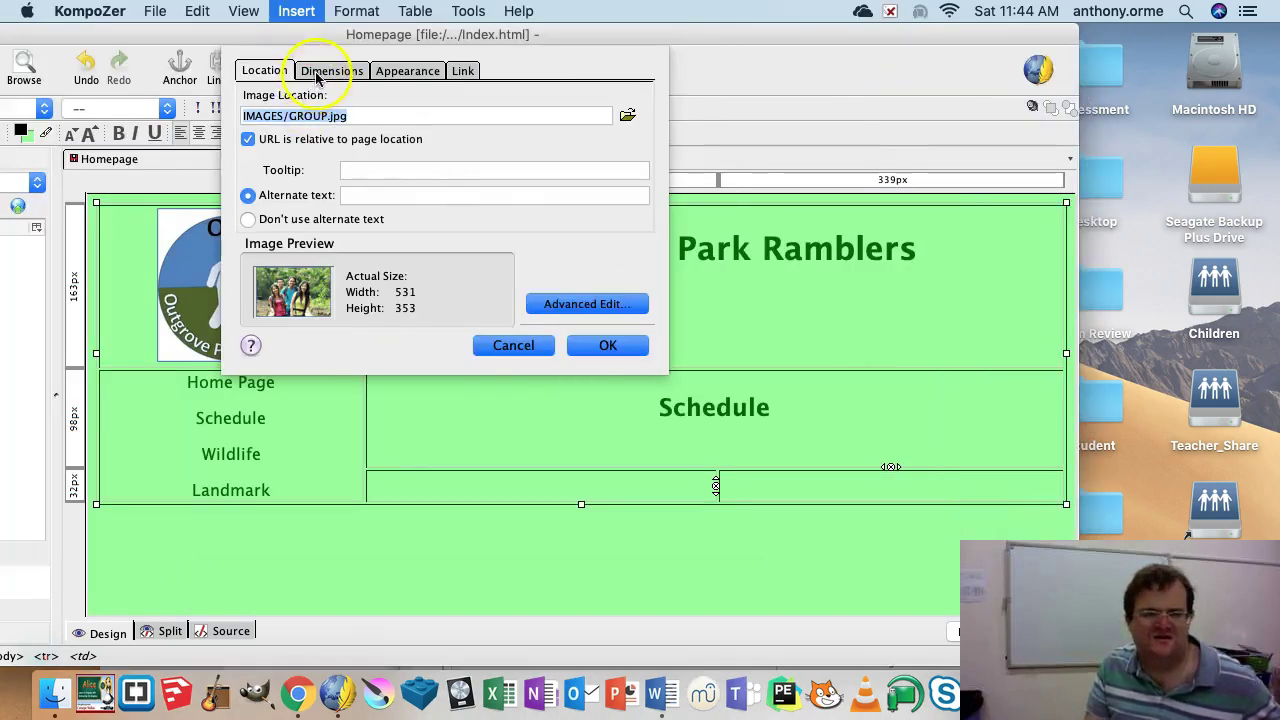
- Set a custom 450 × 299 px size and alt text 'group', then insert the photo
click(318, 74)
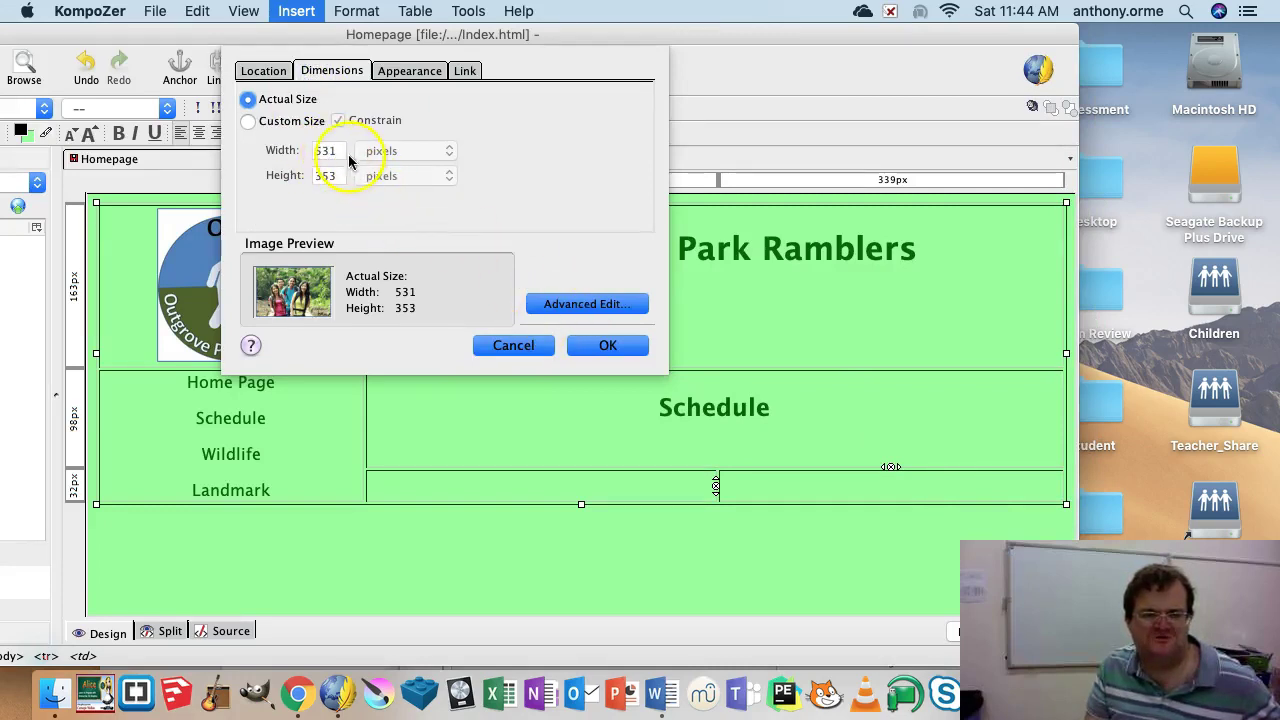
click(248, 121)
drag(335, 149, 254, 144)
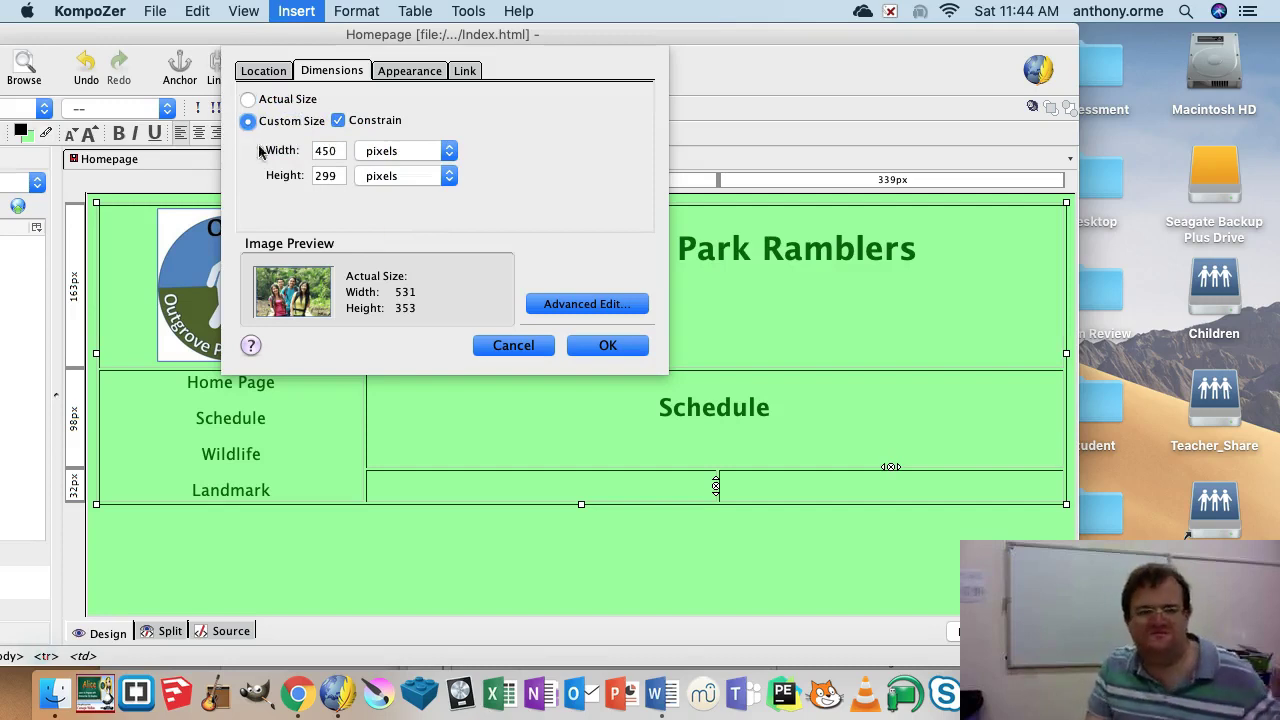
click(608, 350)
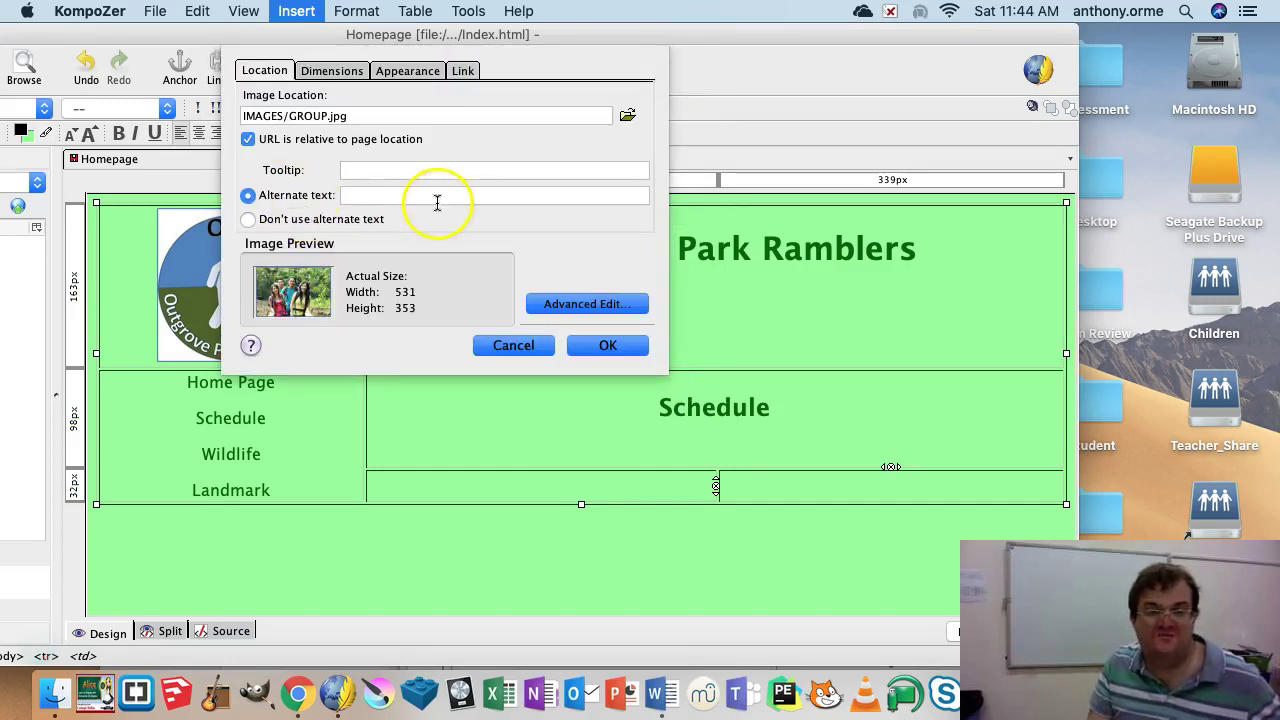
click(195, 160)
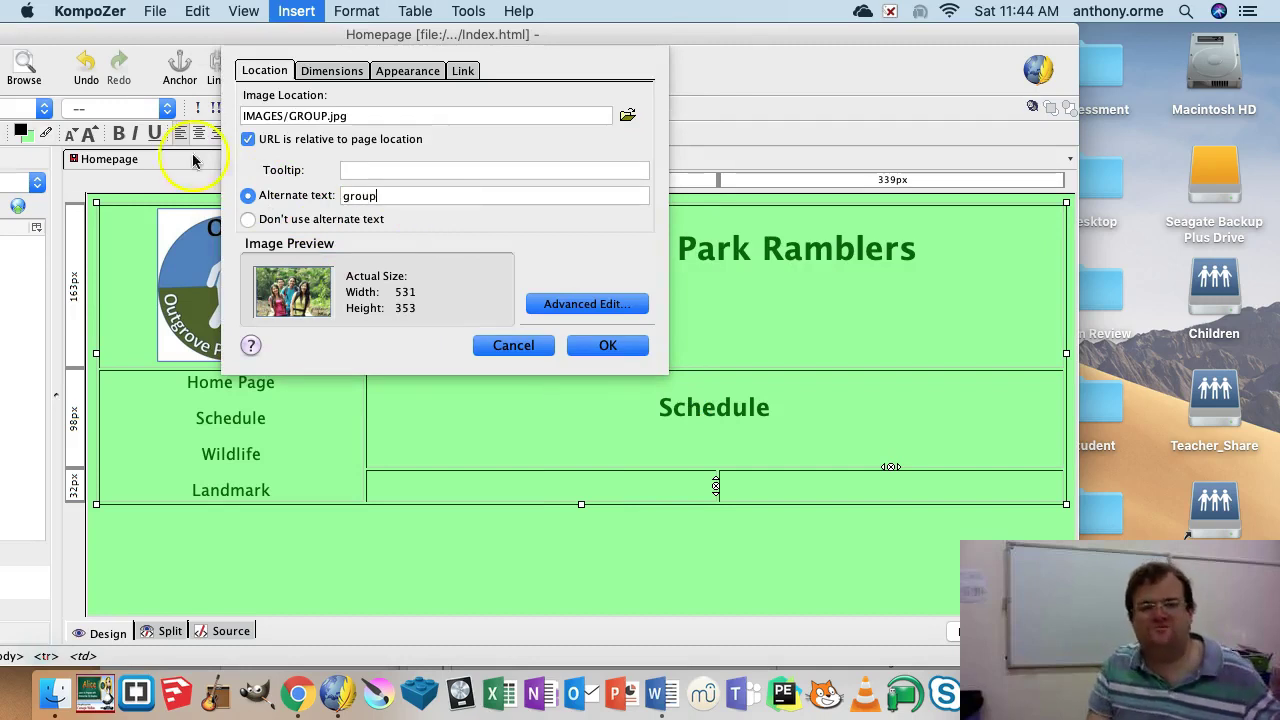
click(607, 346)
- Shrink the inserted photo to about 286 × 189 by dragging a corner handle
scroll(560, 460, down, 3)
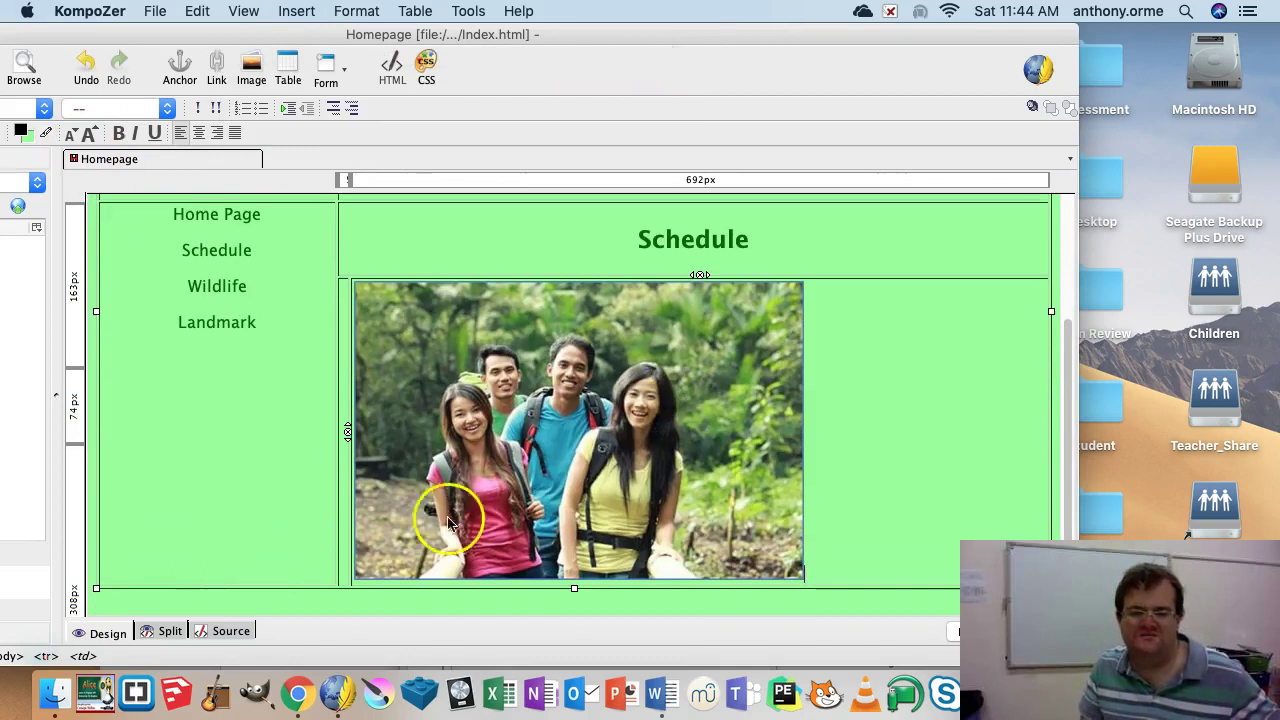
click(449, 522)
drag(355, 580, 517, 473)
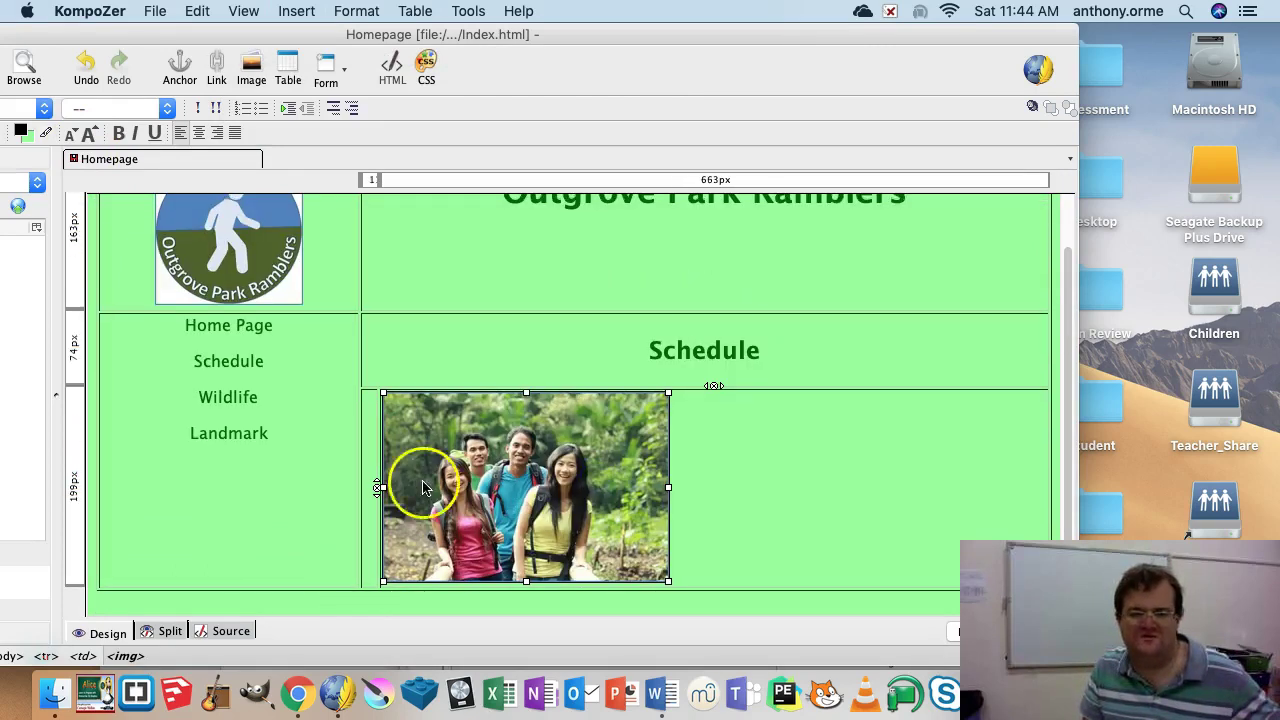
click(366, 440)
click(522, 465)
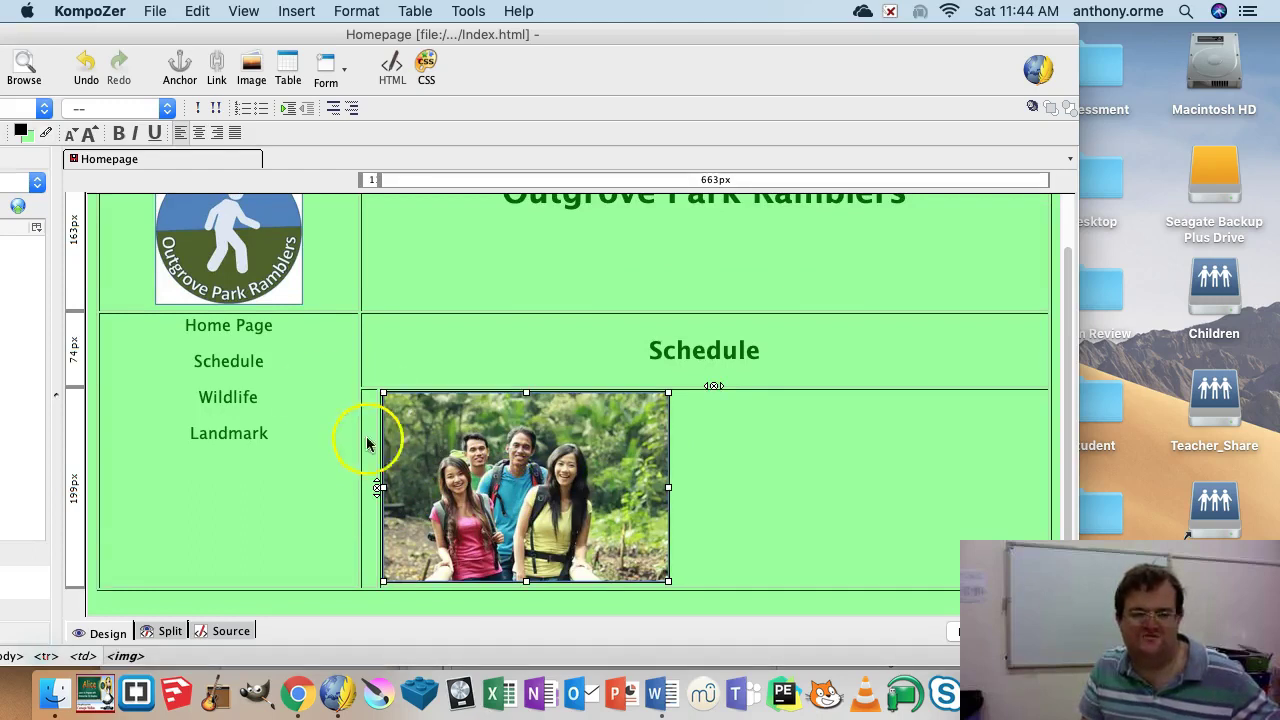
click(373, 458)
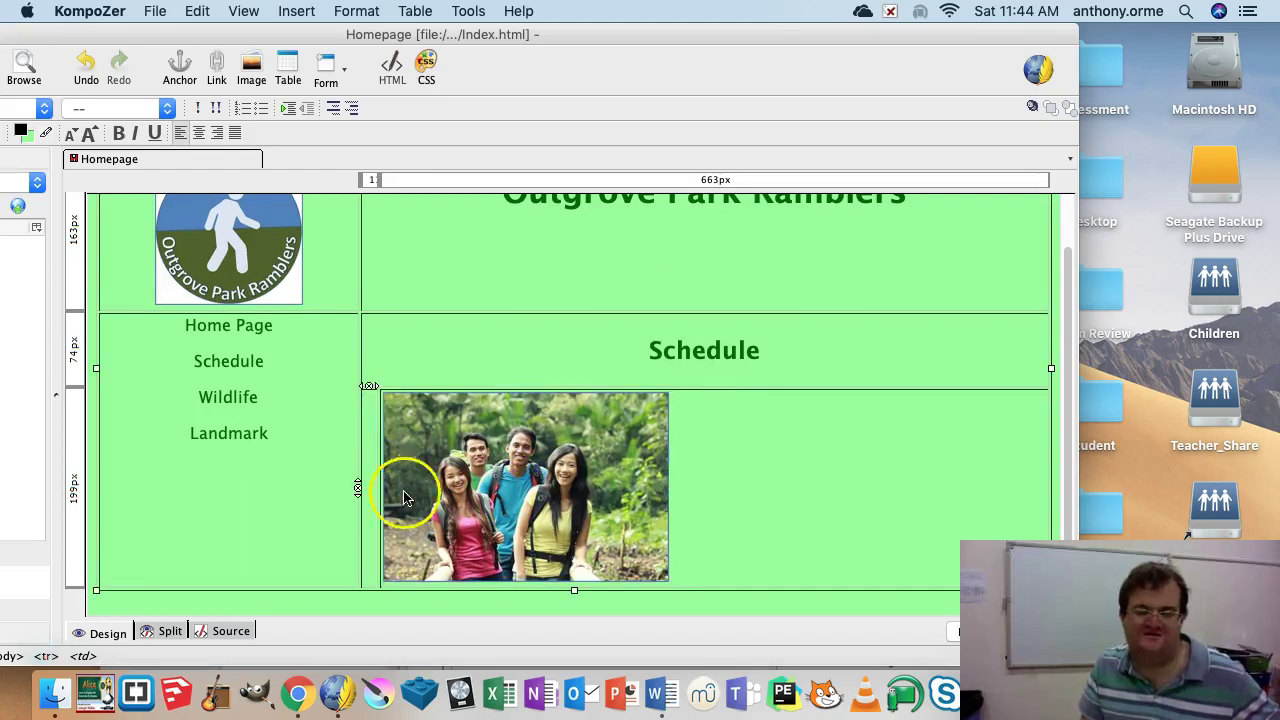
drag(372, 36, 997, 36)
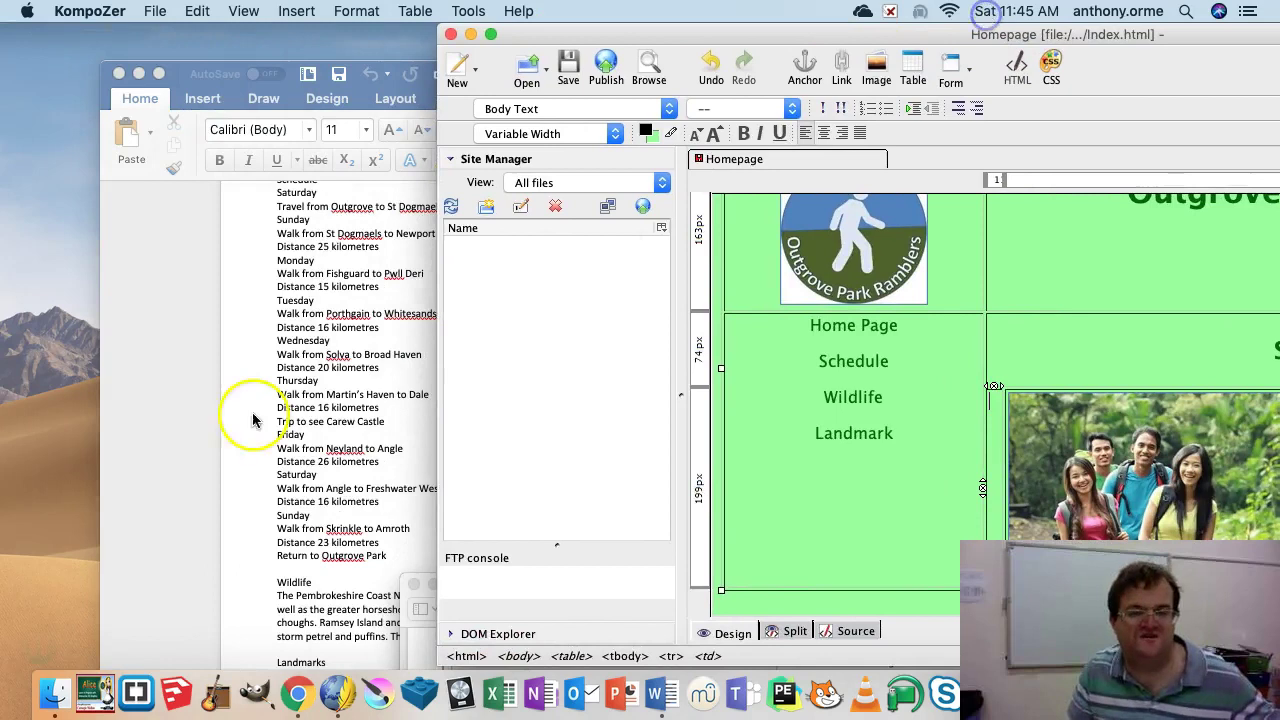
- Add blank lines below the PEMBROKE title and insert a 3-column, 8-row table there
click(253, 412)
scroll(365, 232, up, 2)
click(300, 220)
key(Return)
key(Return)
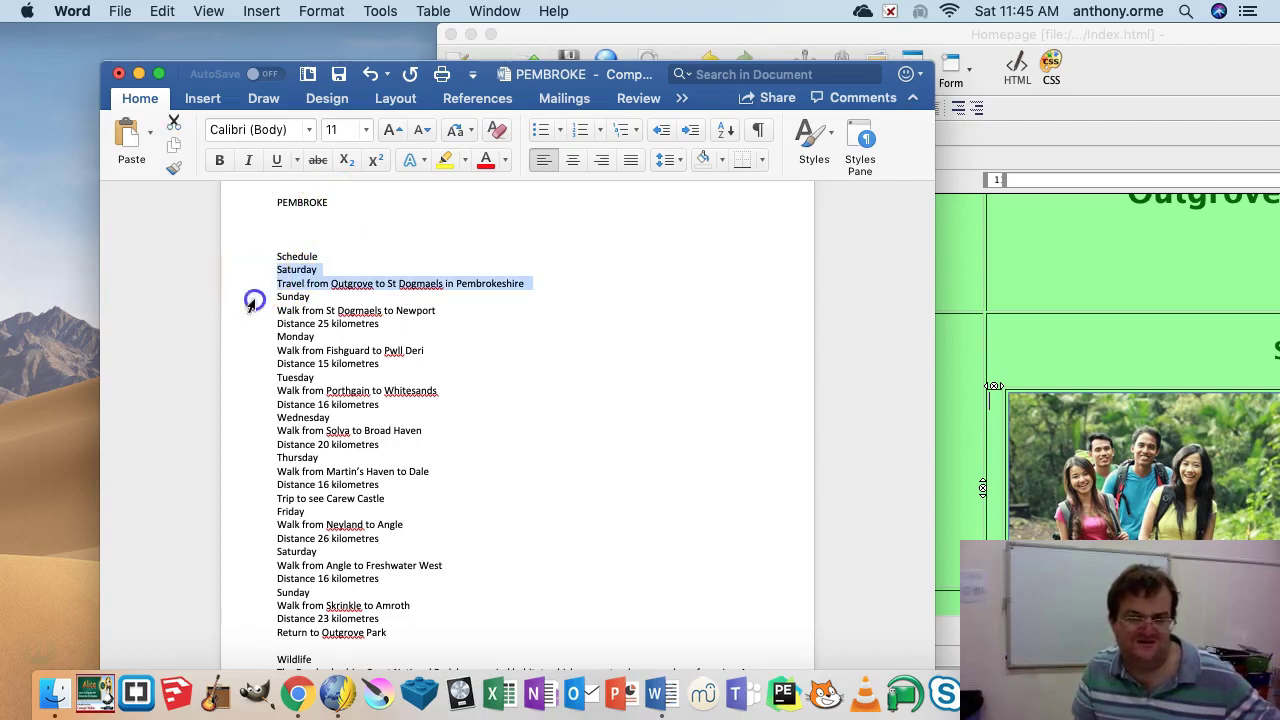
drag(253, 300, 257, 363)
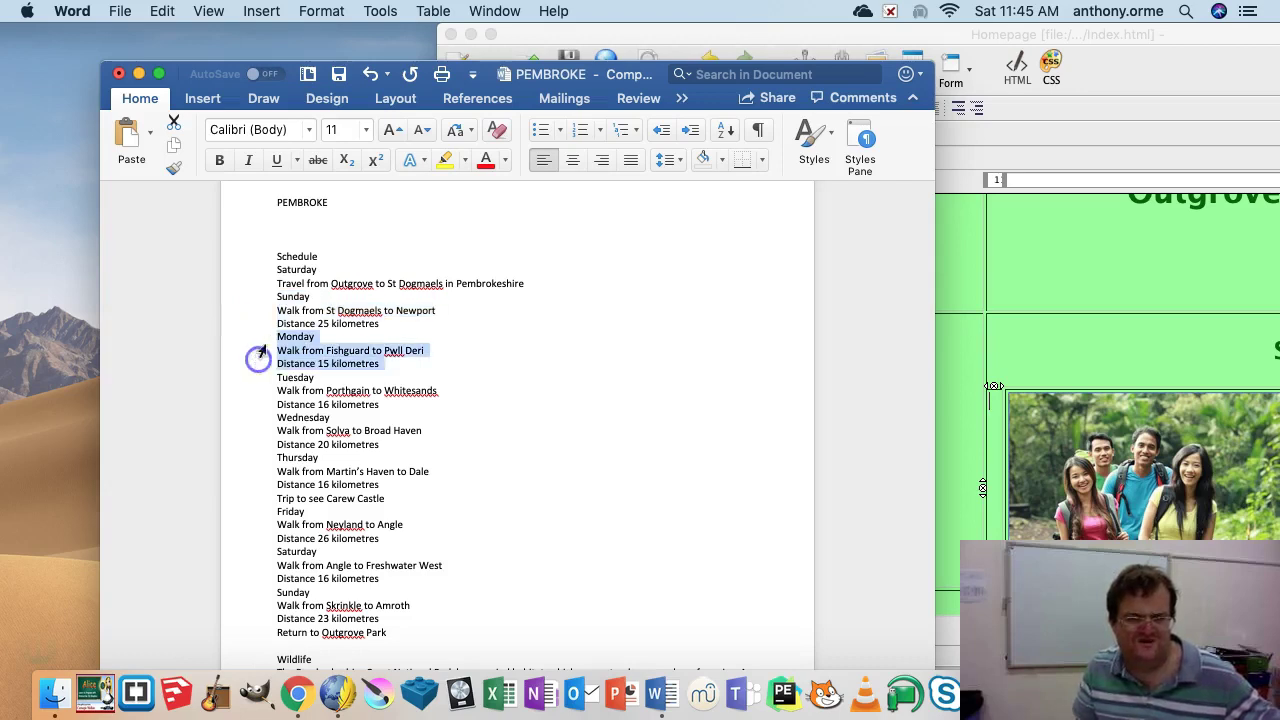
click(308, 234)
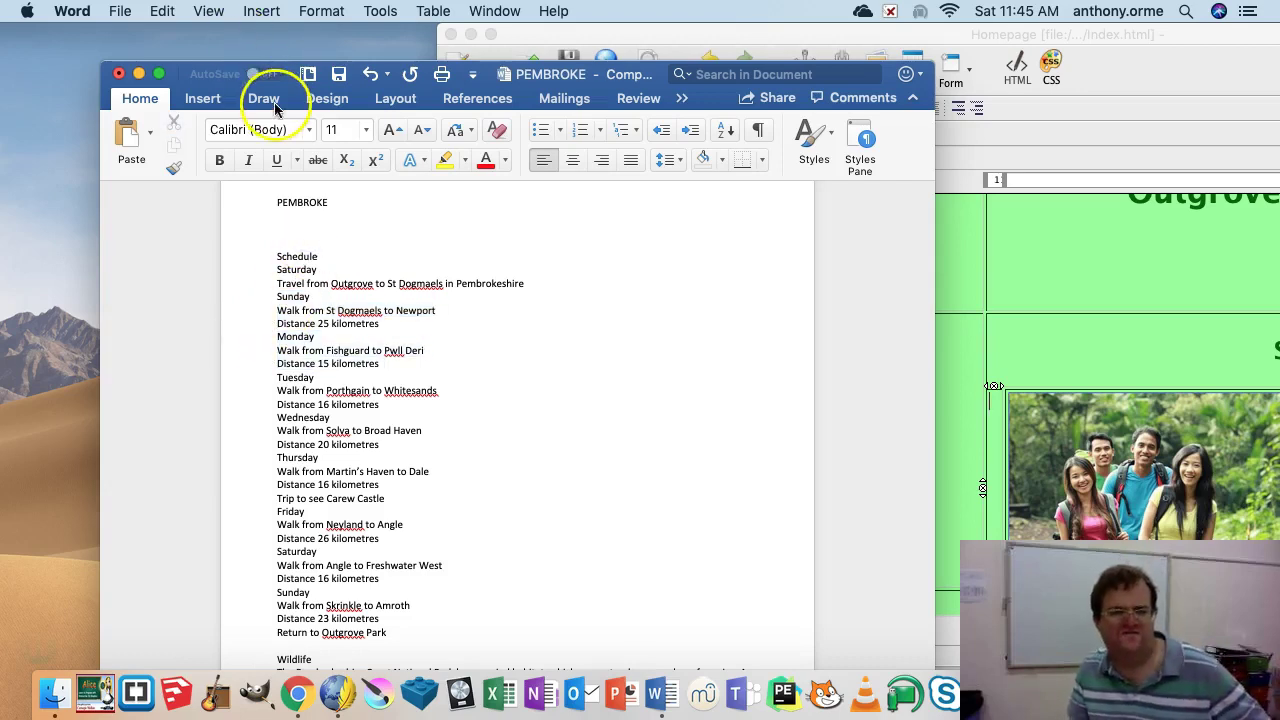
click(202, 102)
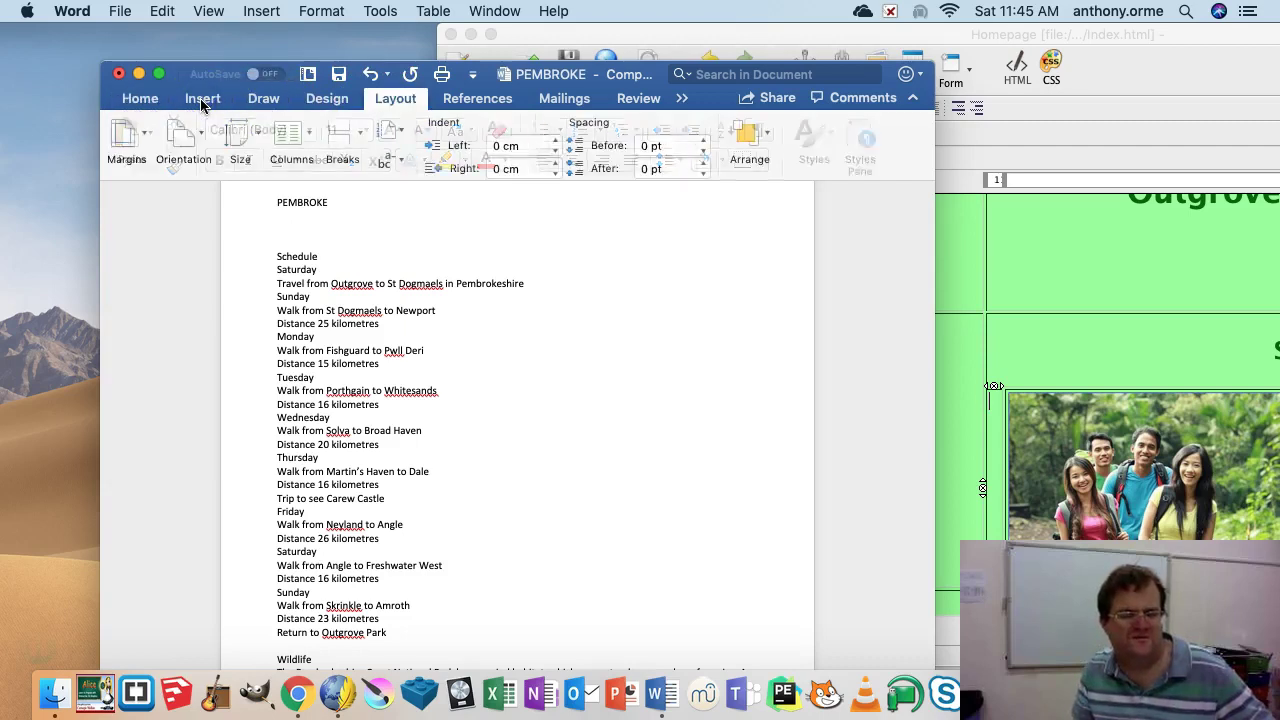
click(196, 152)
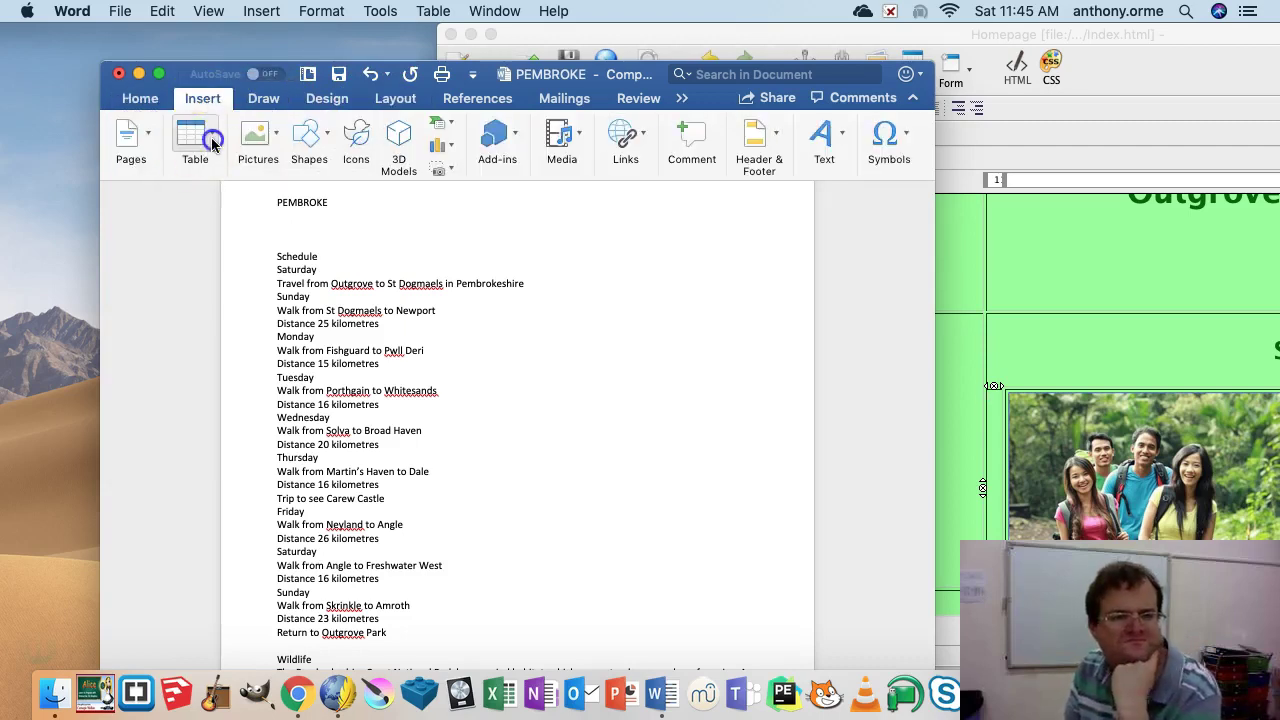
click(242, 343)
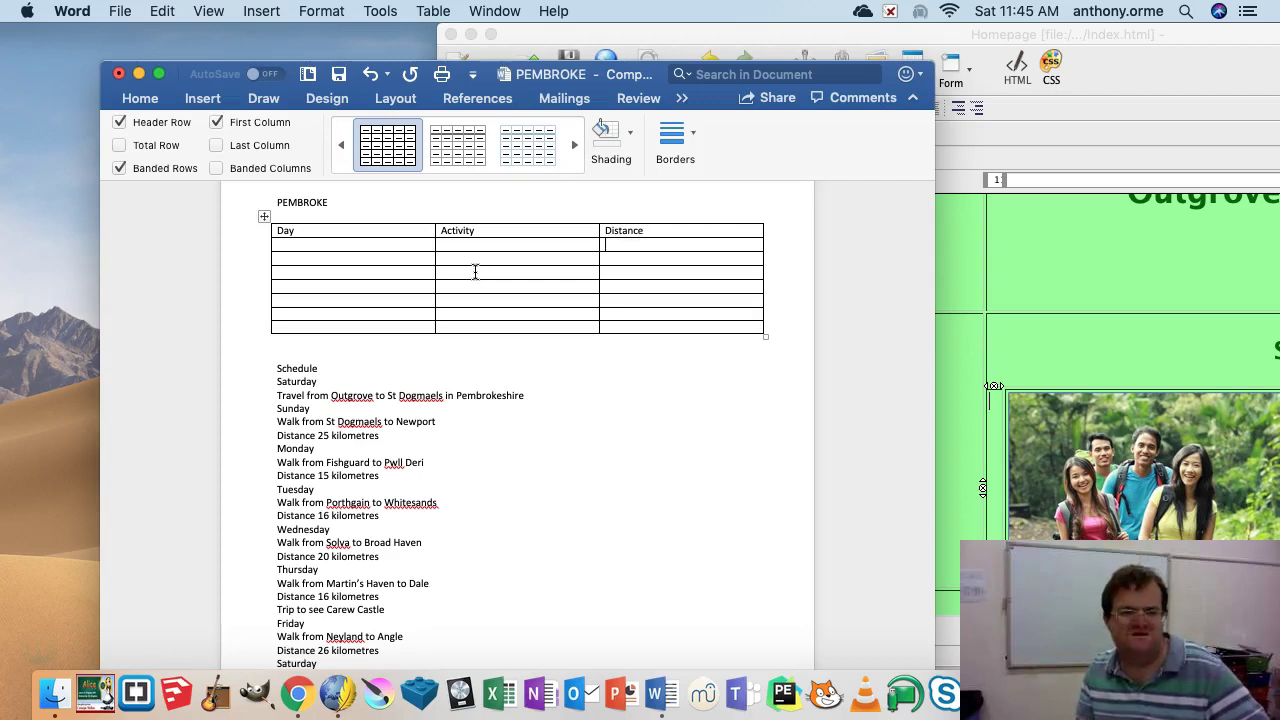
- Enter Saturday, Sunday and Monday in the first Day cells using AutoComplete
click(300, 244)
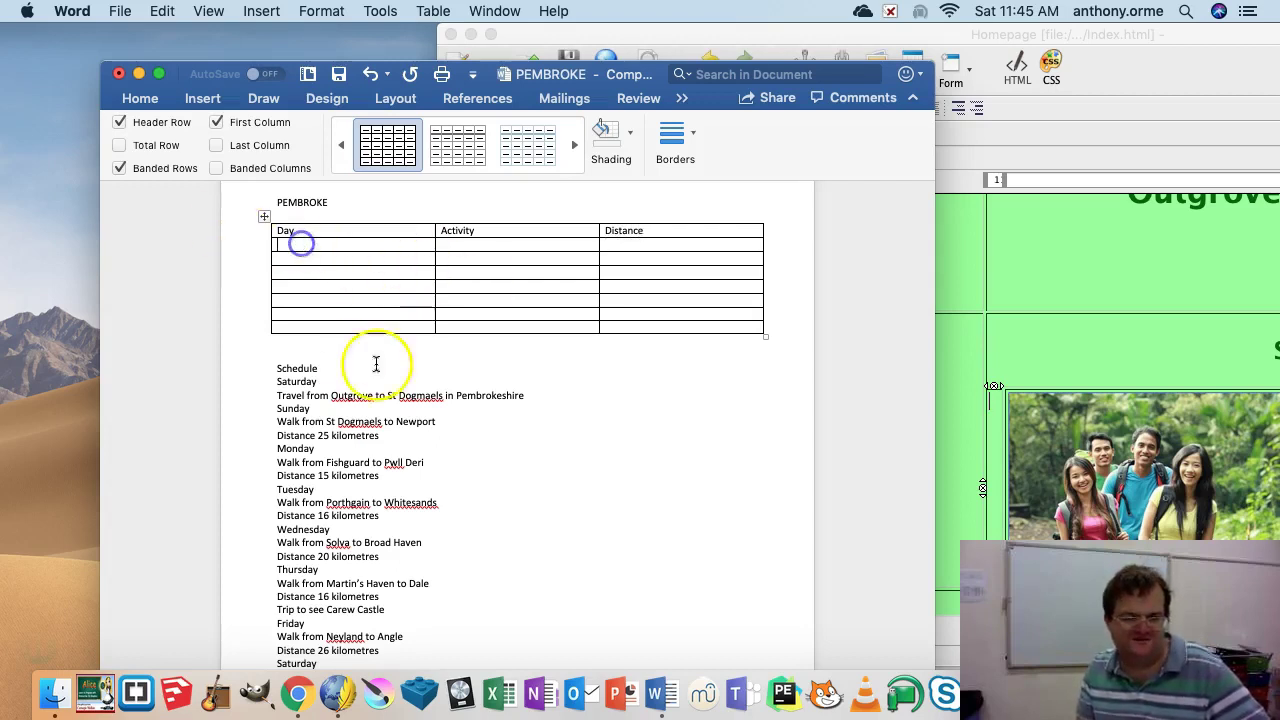
text(Saturd)
key(Return)
scroll(316, 288, up, 1)
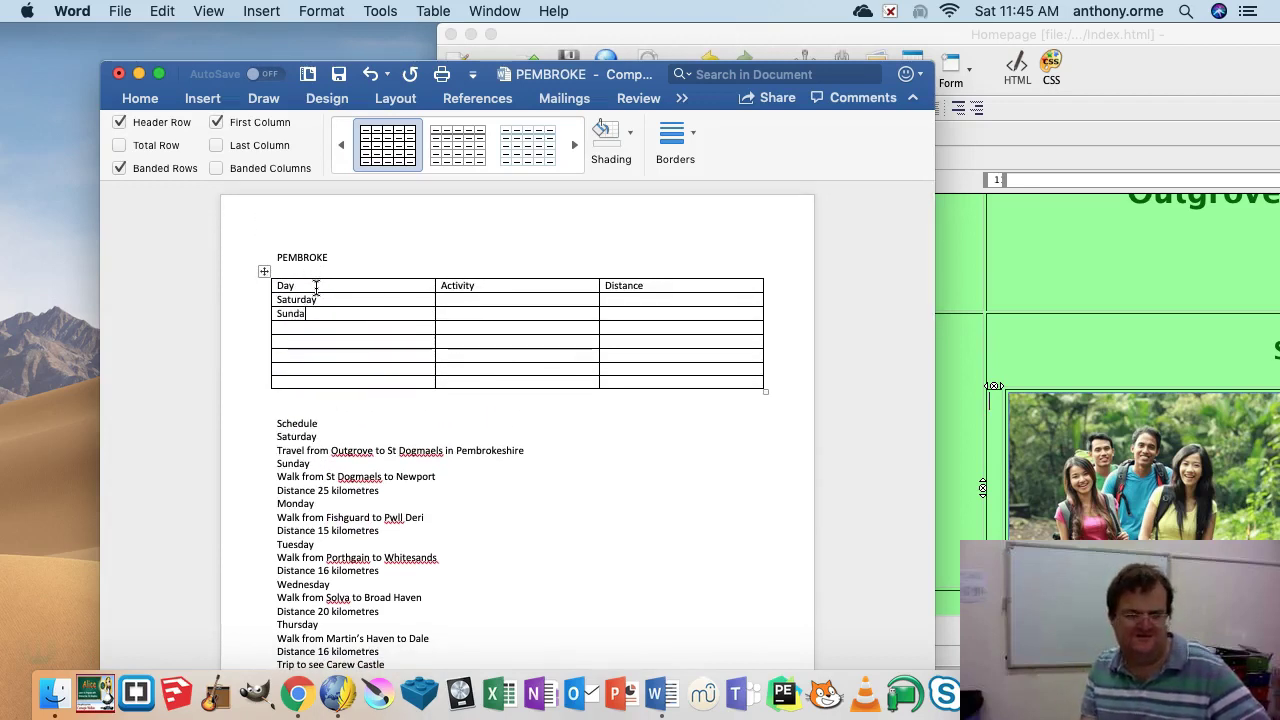
key(Down)
text(Mond)
key(Return)
scroll(316, 288, down, 2)
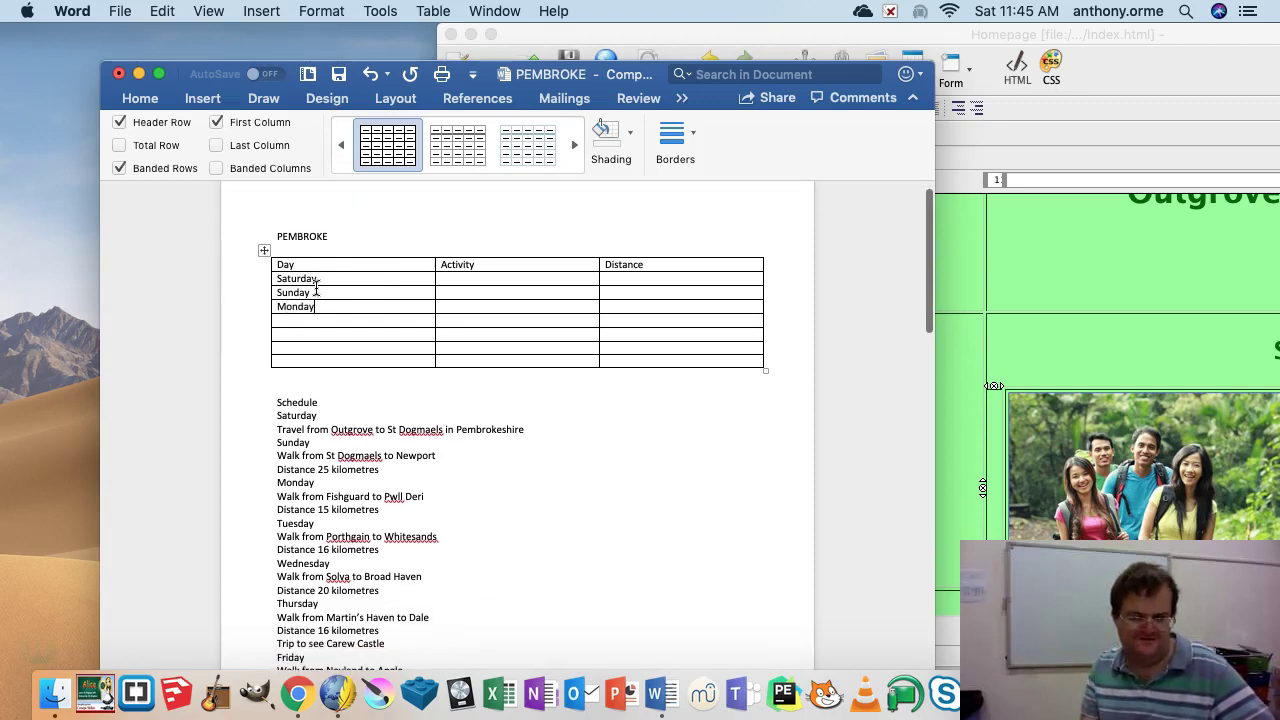
key(Down)
scroll(316, 288, up, 1)
- Fill in Tuesday, Wednesday, Thursday and Friday down the rest of the Day column
text(Tueds)
key(BackSpace)
key(BackSpace)
text(s)
key(Return)
key(Down)
text(W)
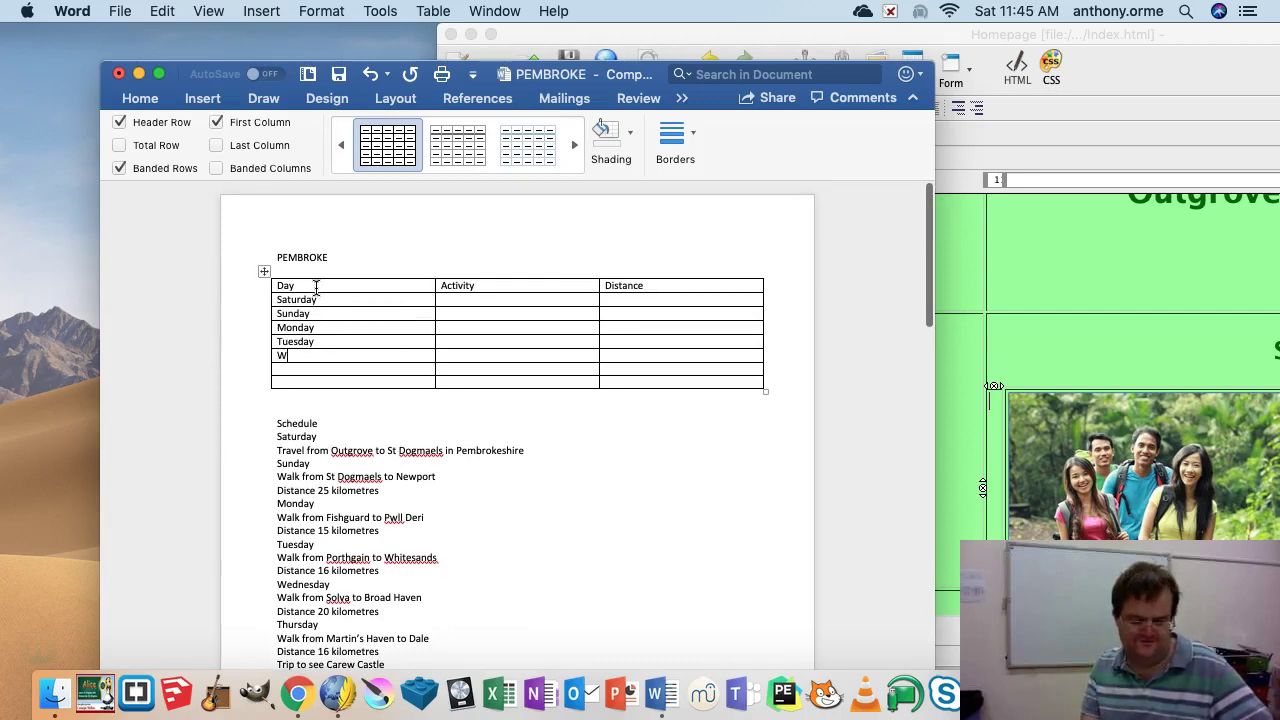
text(edne)
key(Return)
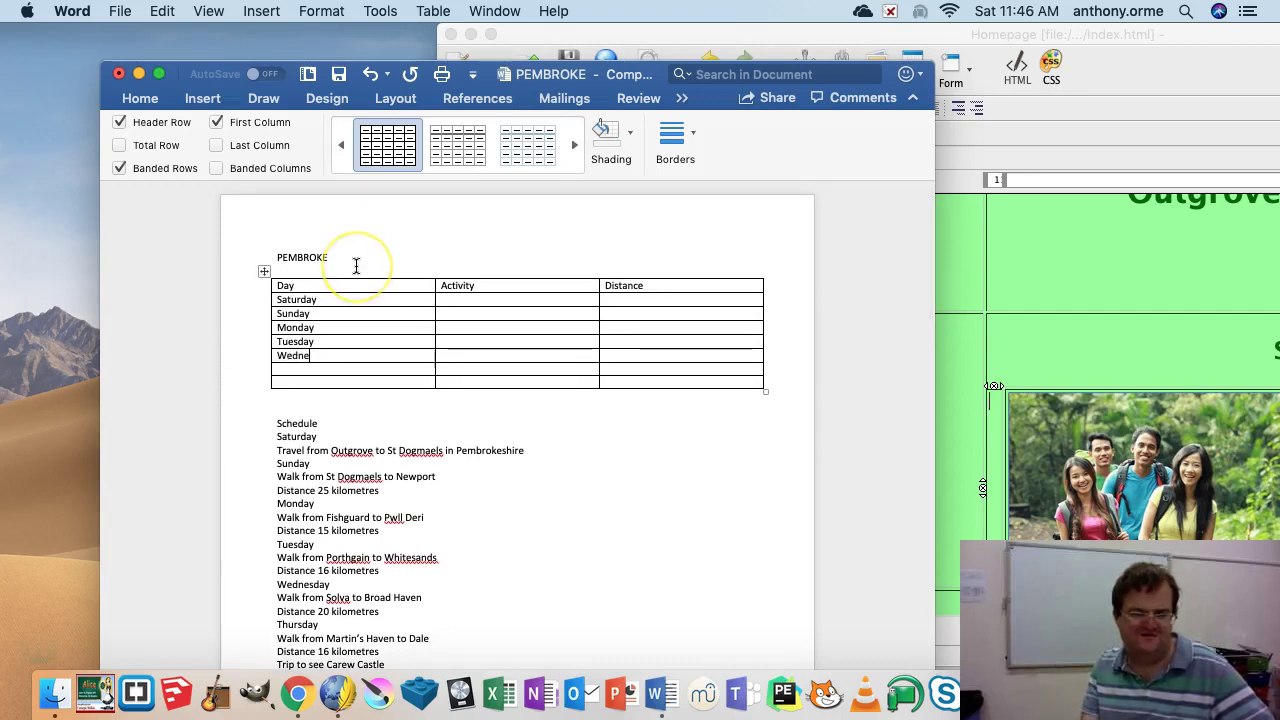
text(e)
key(Return)
key(Down)
text(Thur)
key(Return)
text(Frid)
key(Return)
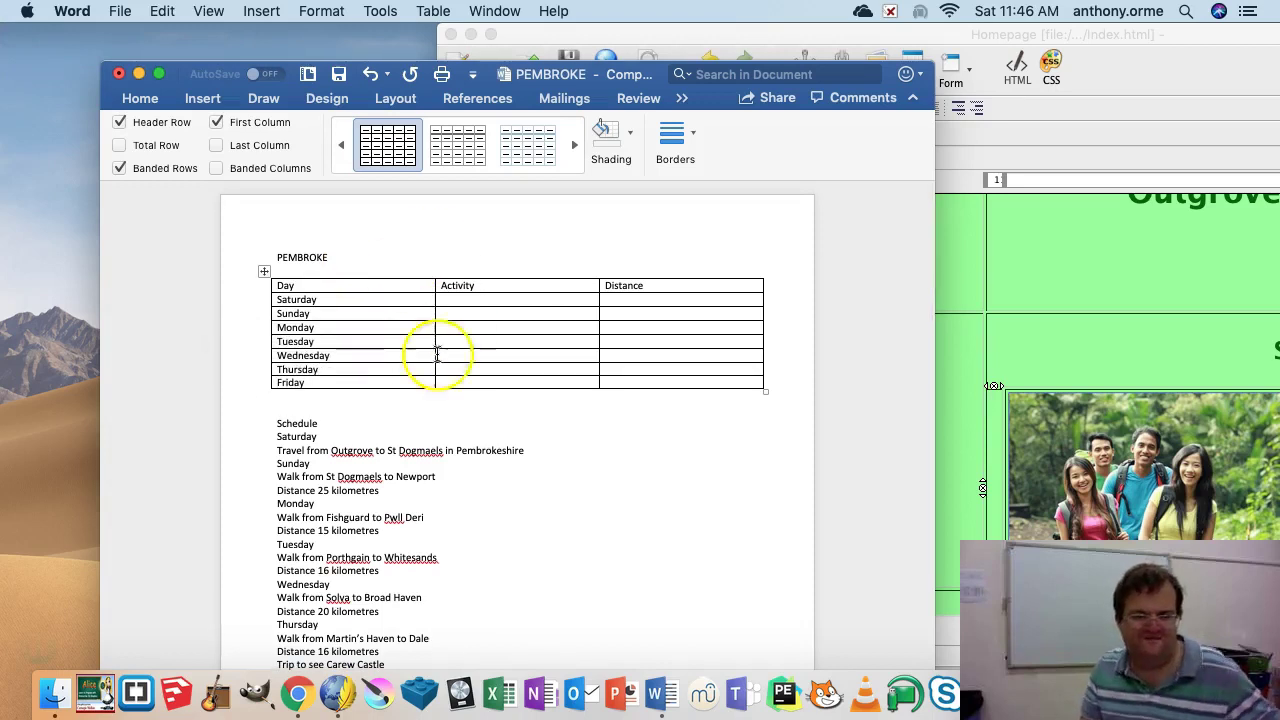
- Move Saturday's travel text and Sunday's walk into their Activity cells, with Sunday at 25km
drag(534, 449, 461, 301)
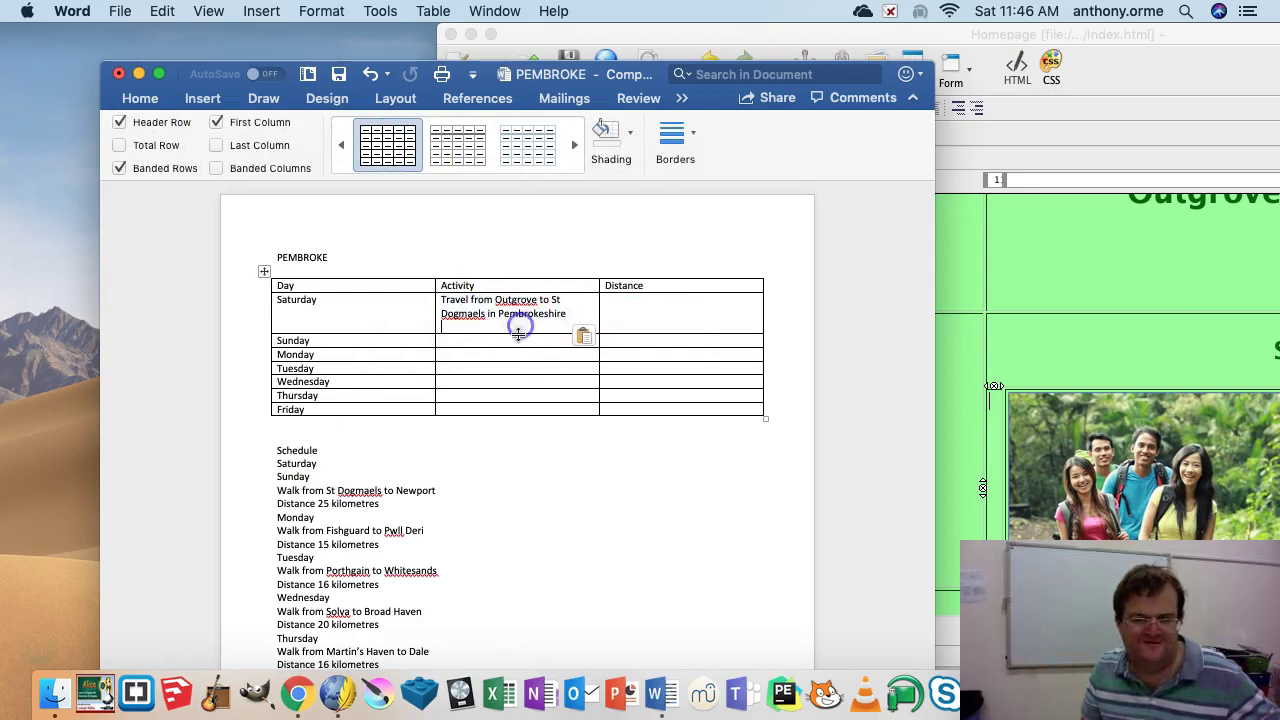
key(BackSpace)
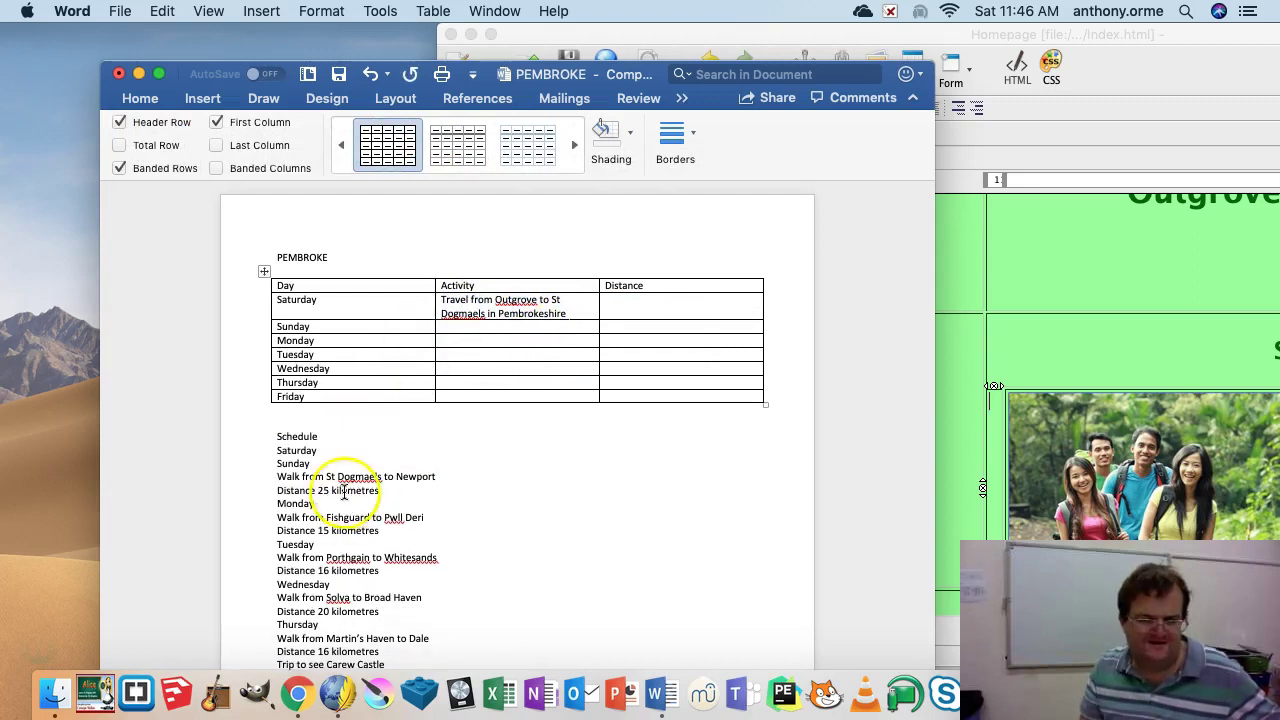
drag(440, 478, 463, 333)
click(462, 356)
key(BackSpace)
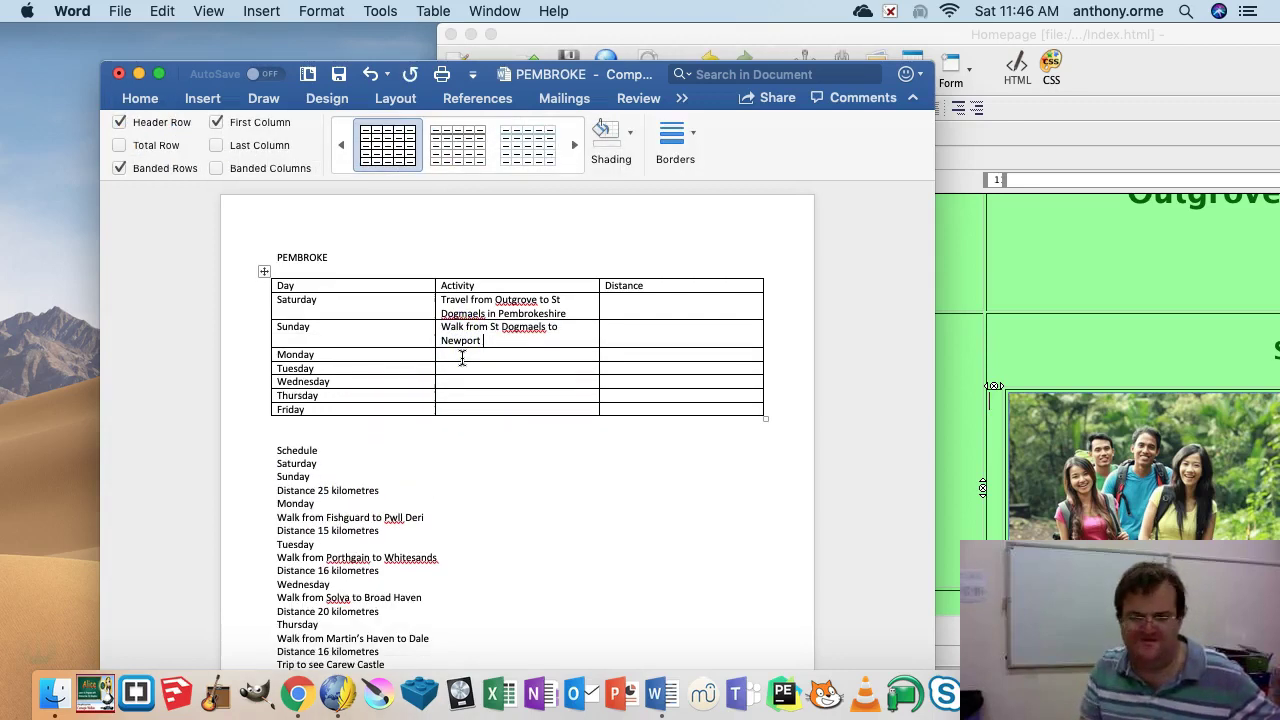
click(633, 334)
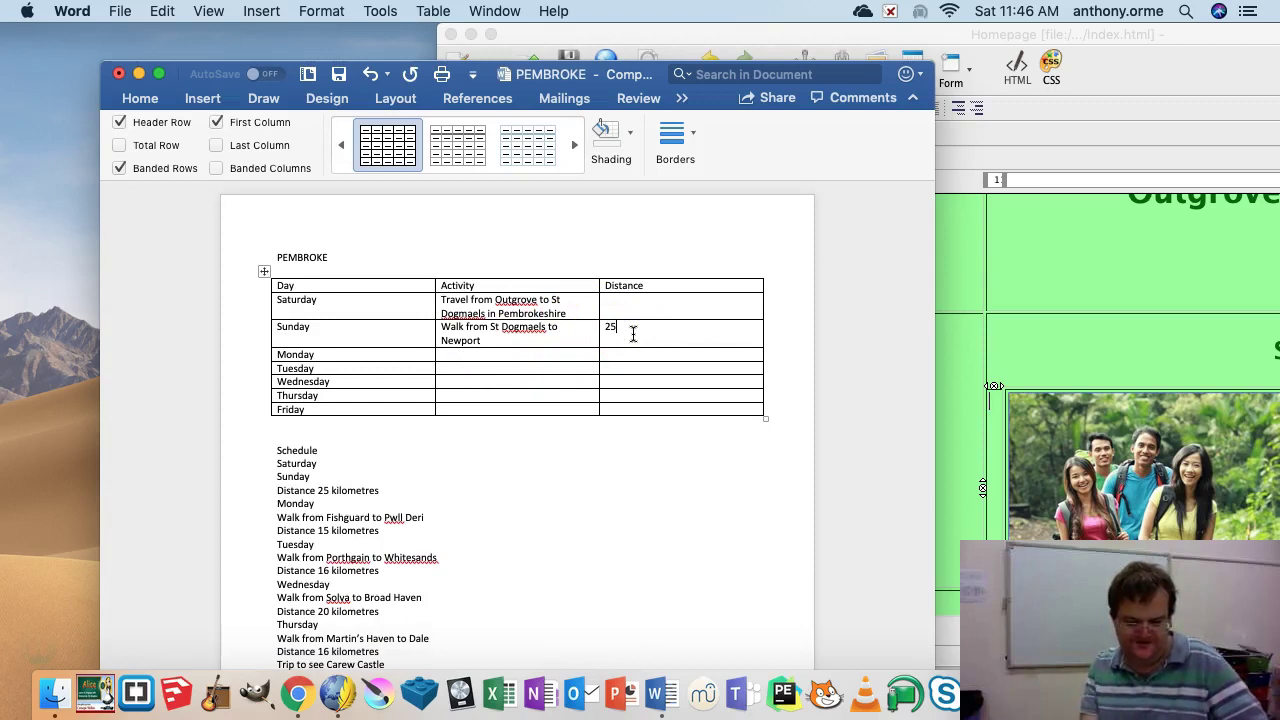
- Move the Fishguard to Pwll Deri walk into Monday's Activity cell and enter 15km
drag(424, 517, 480, 363)
key(BackSpace)
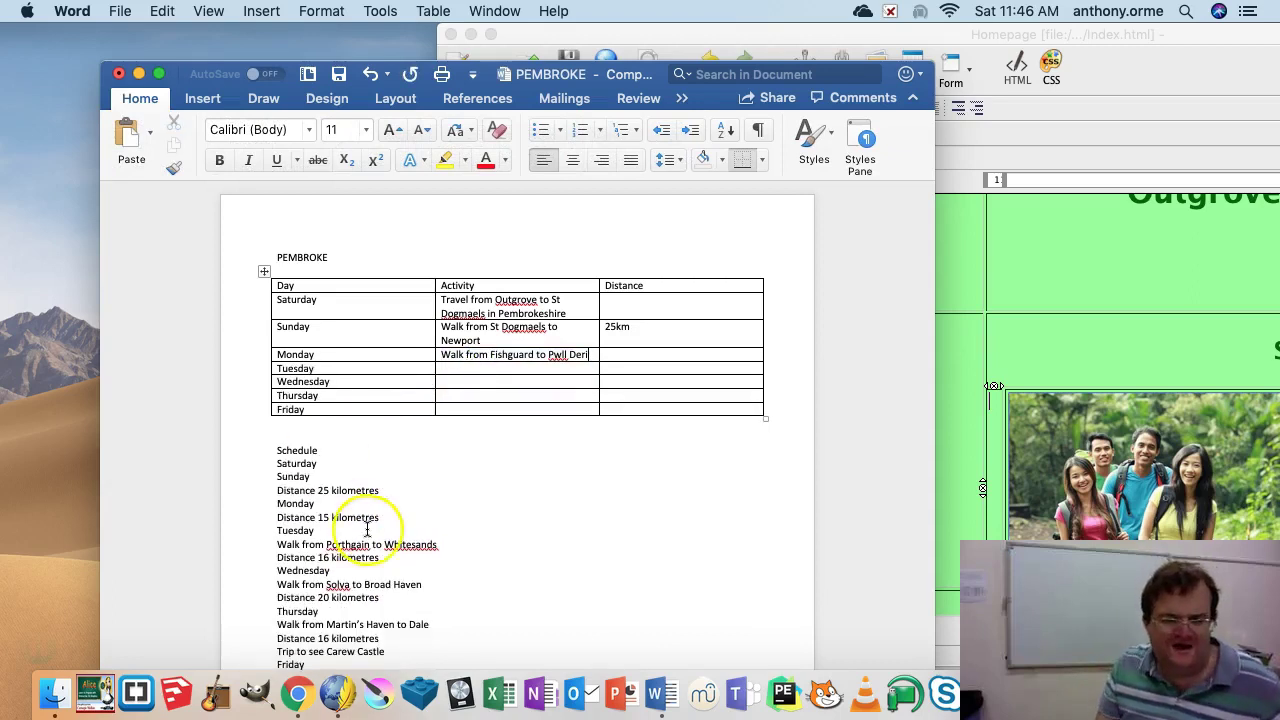
click(617, 358)
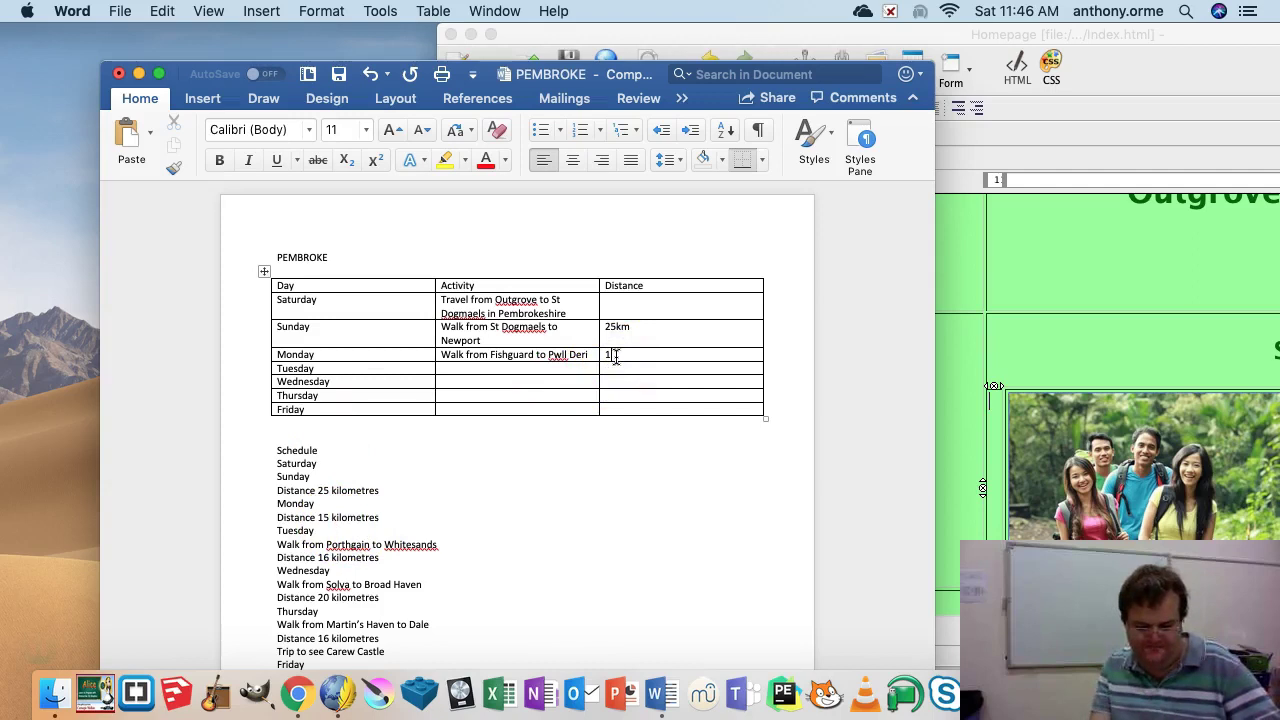
text(15km)
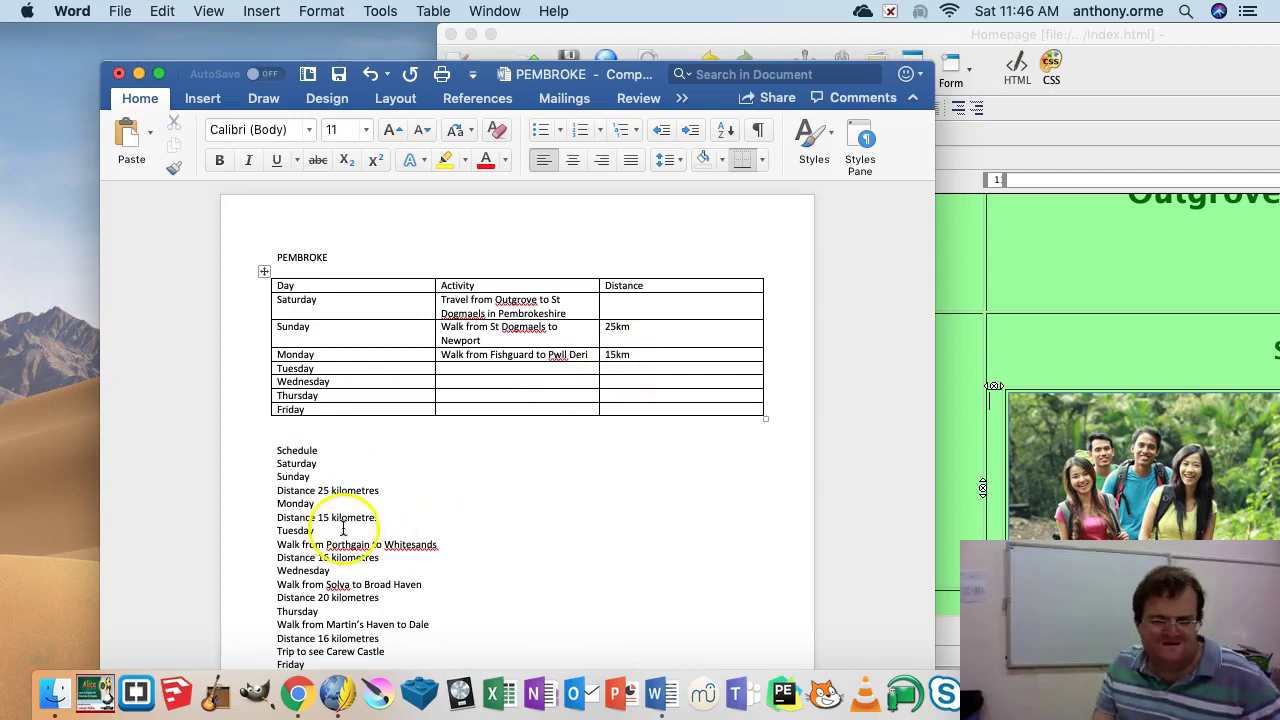
- Move the Porthgain–Whitesands, Solva–Broad Haven and Martin's Haven–Dale walks into Tuesday to Thursday (16km, 20km, 16km)
drag(447, 544, 490, 368)
click(457, 394)
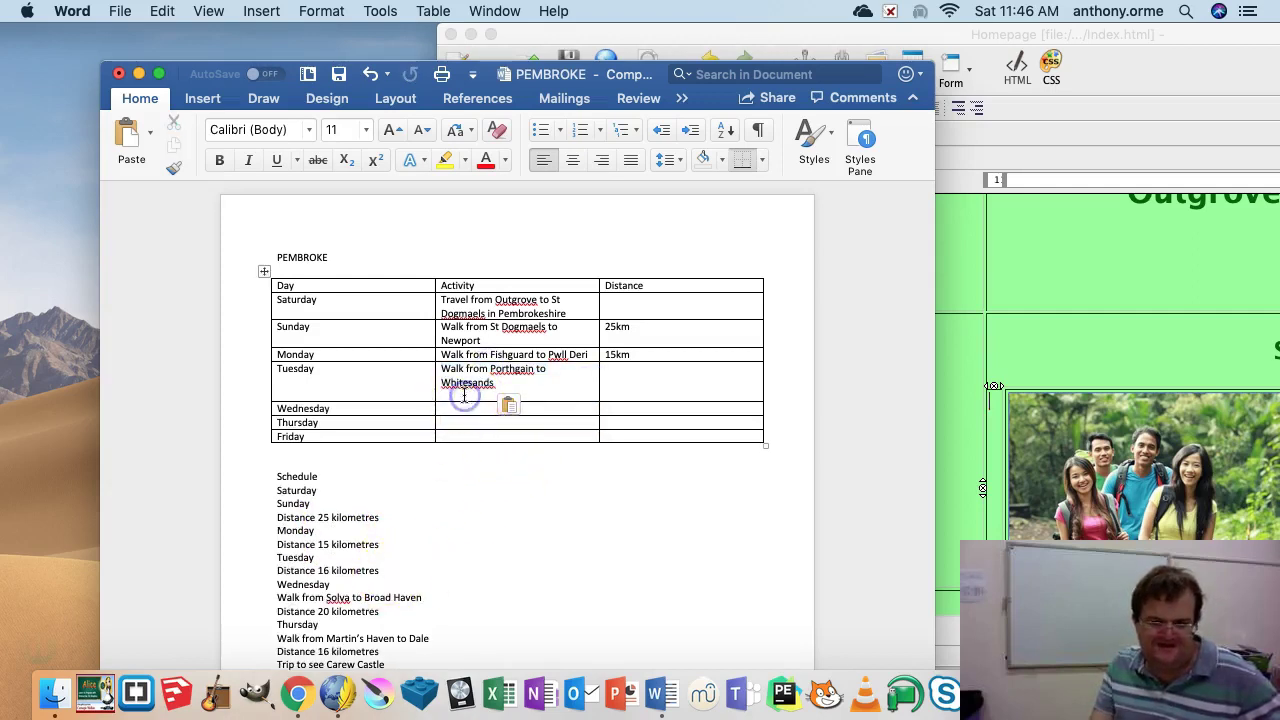
key(BackSpace)
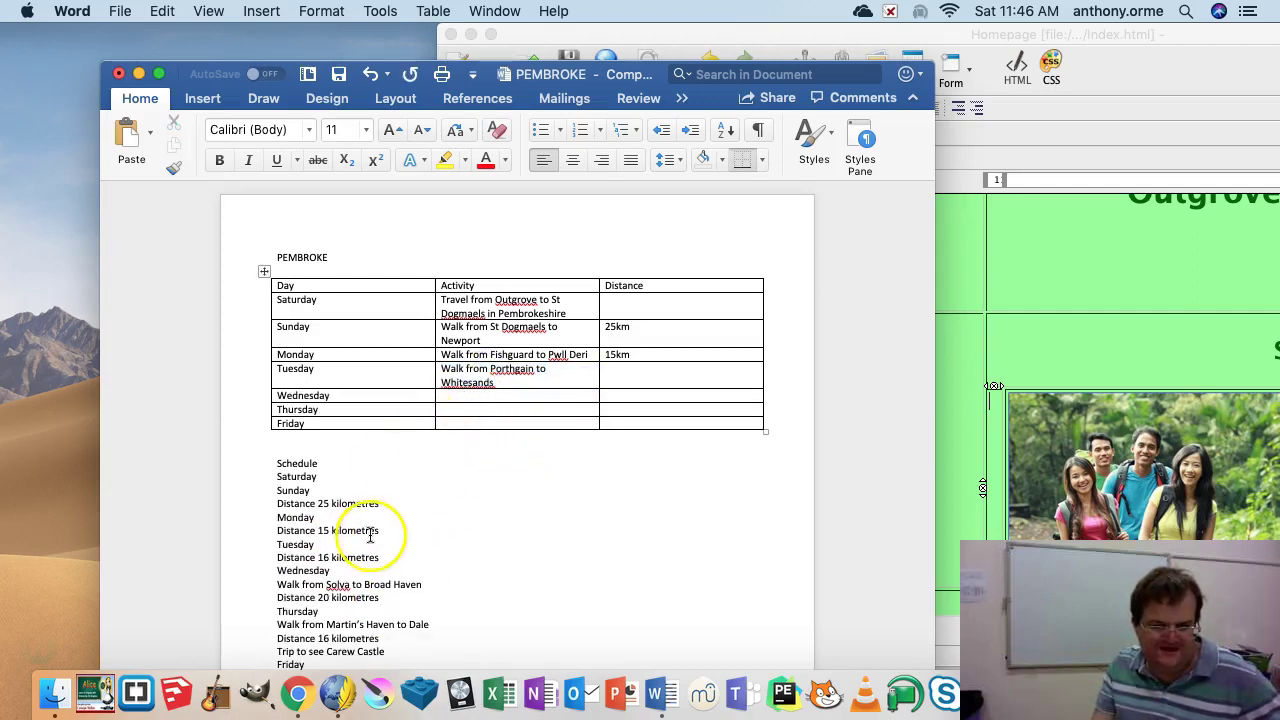
click(665, 377)
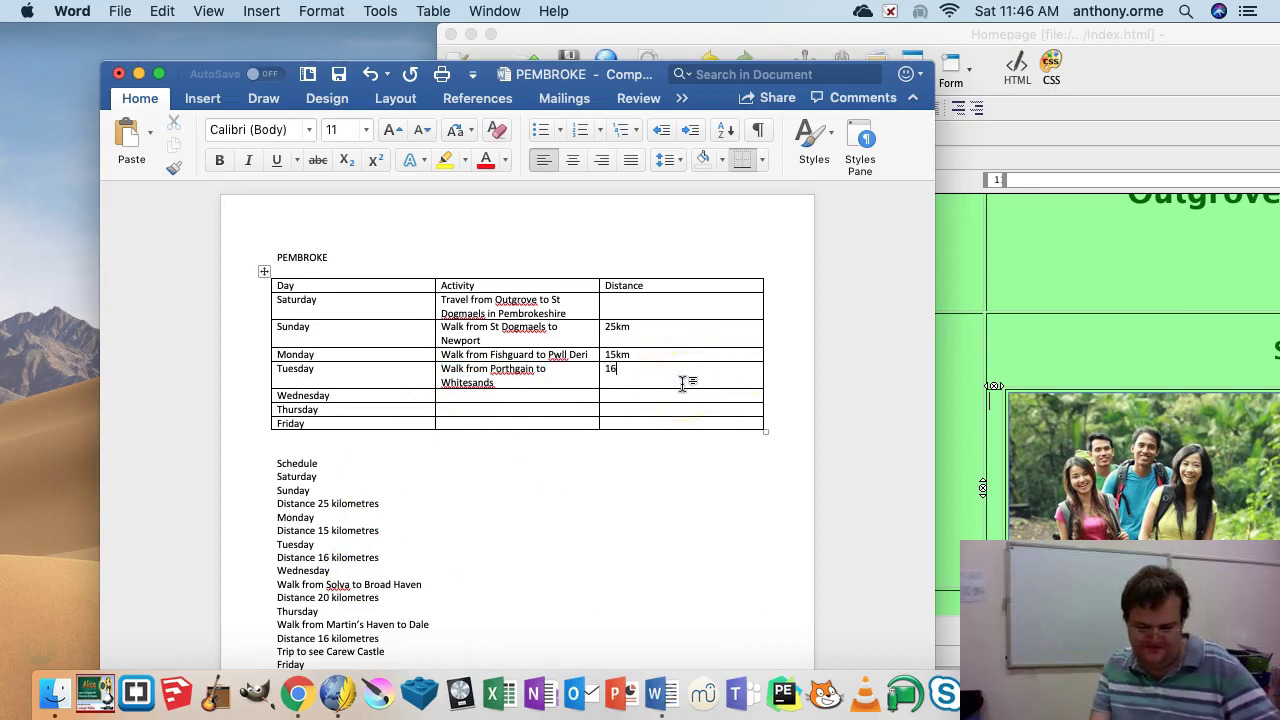
click(417, 586)
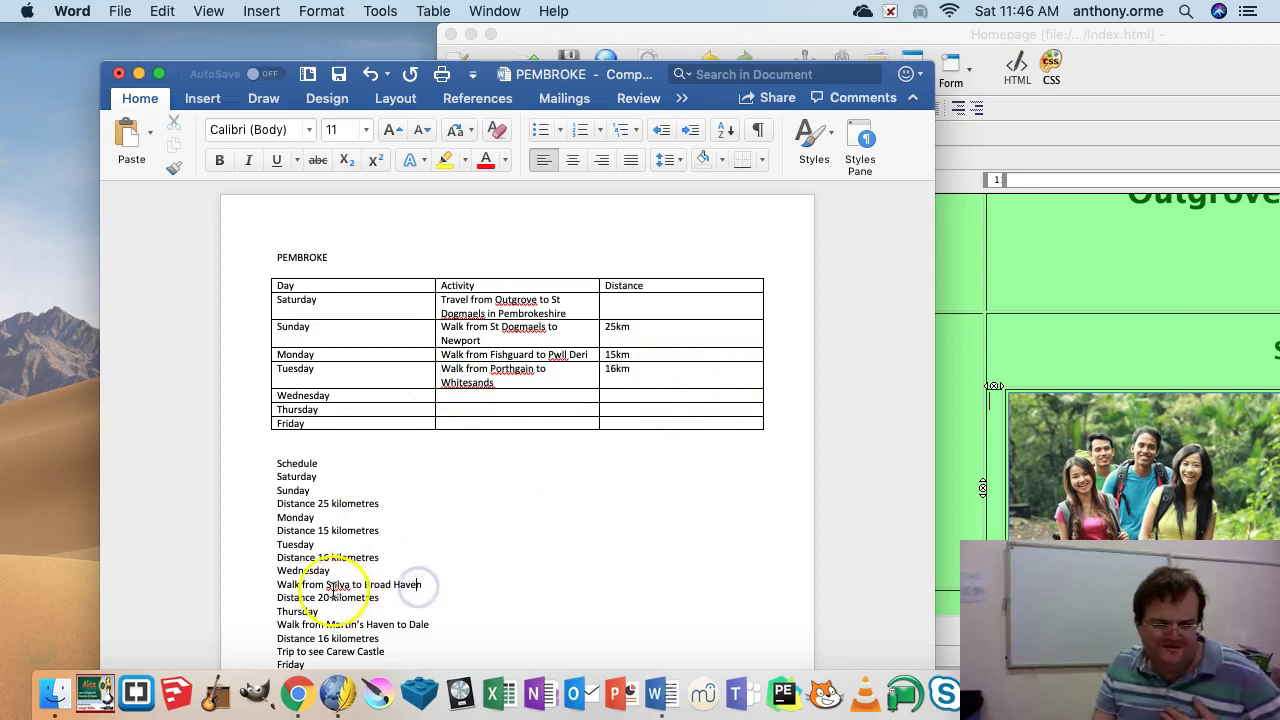
drag(428, 583, 472, 404)
click(570, 407)
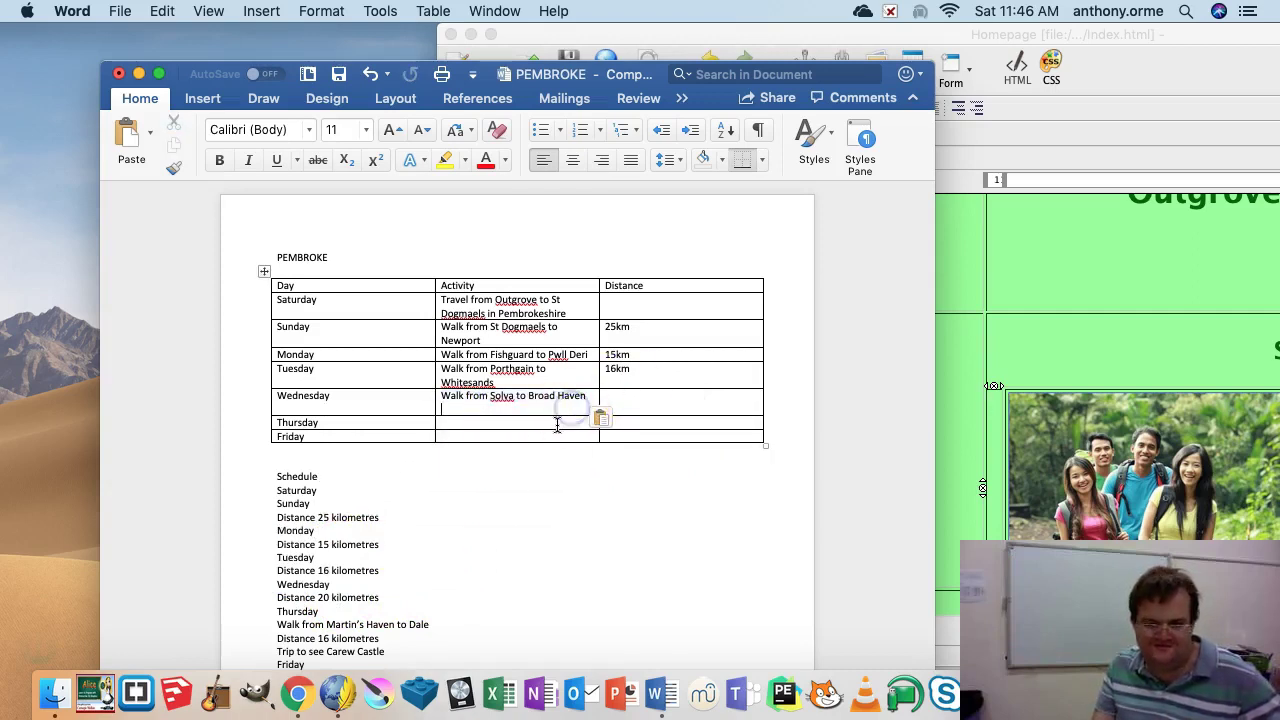
key(BackSpace)
click(620, 397)
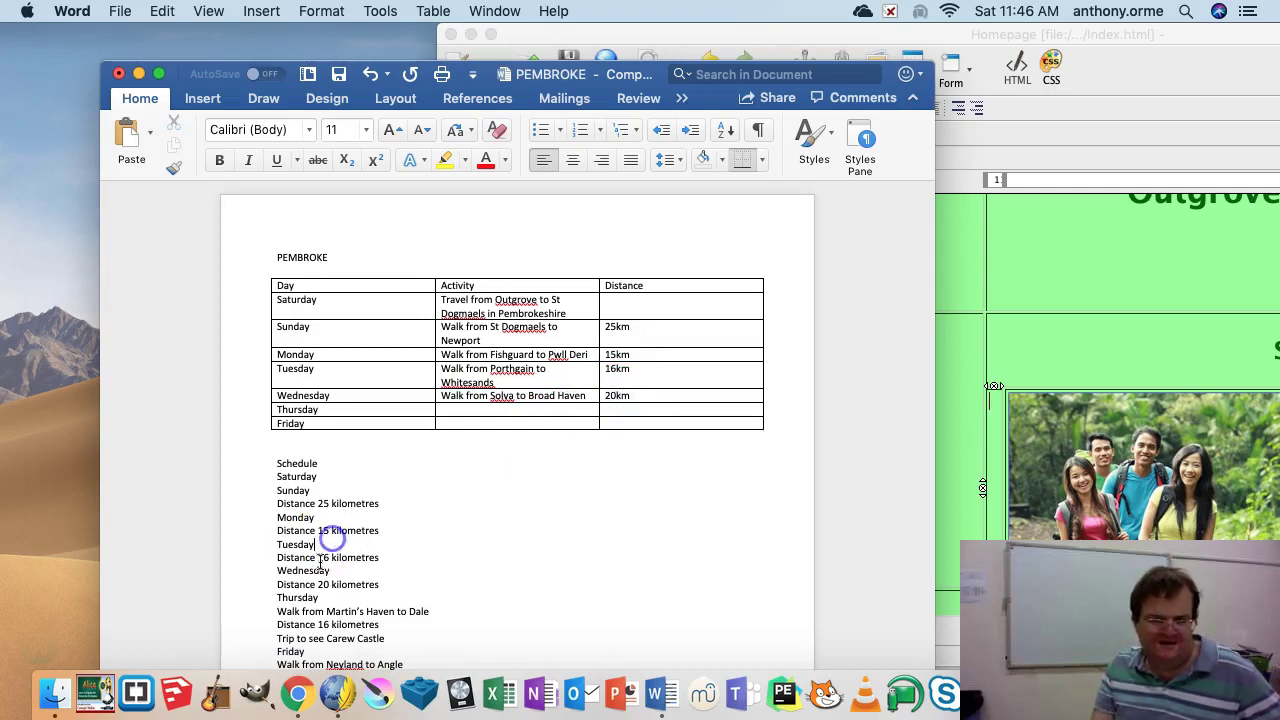
drag(429, 611, 474, 426)
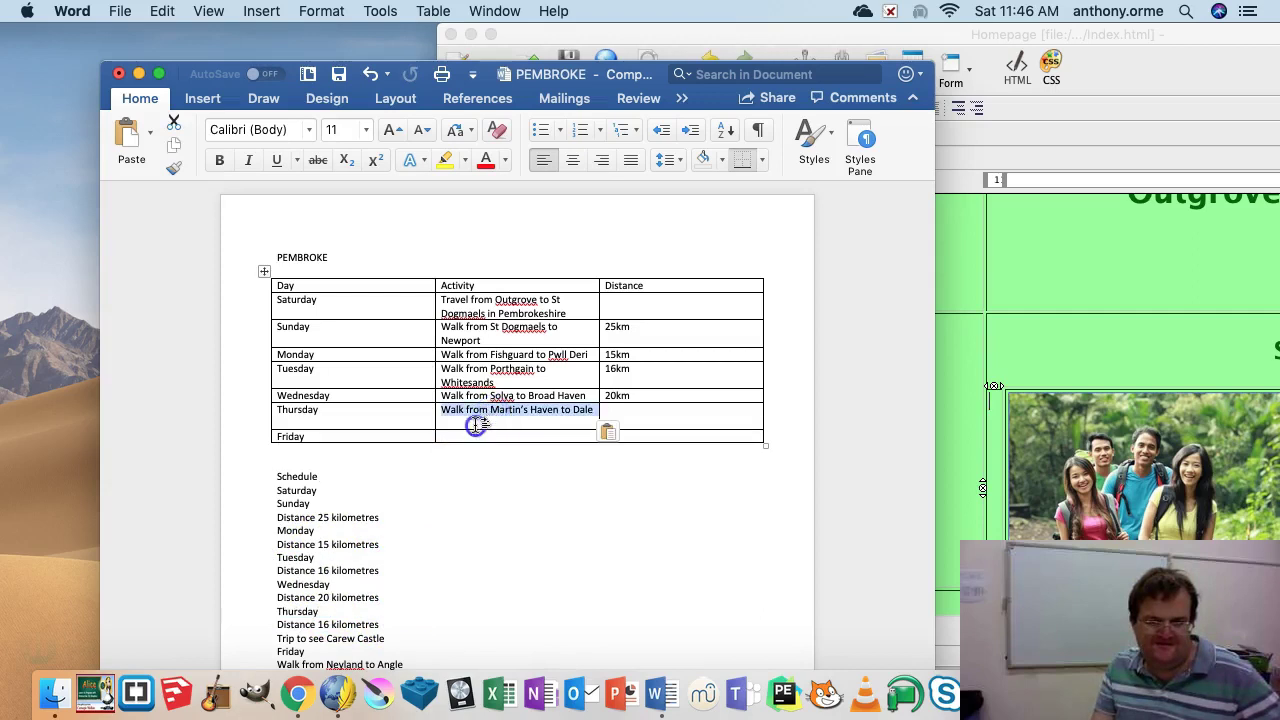
key(BackSpace)
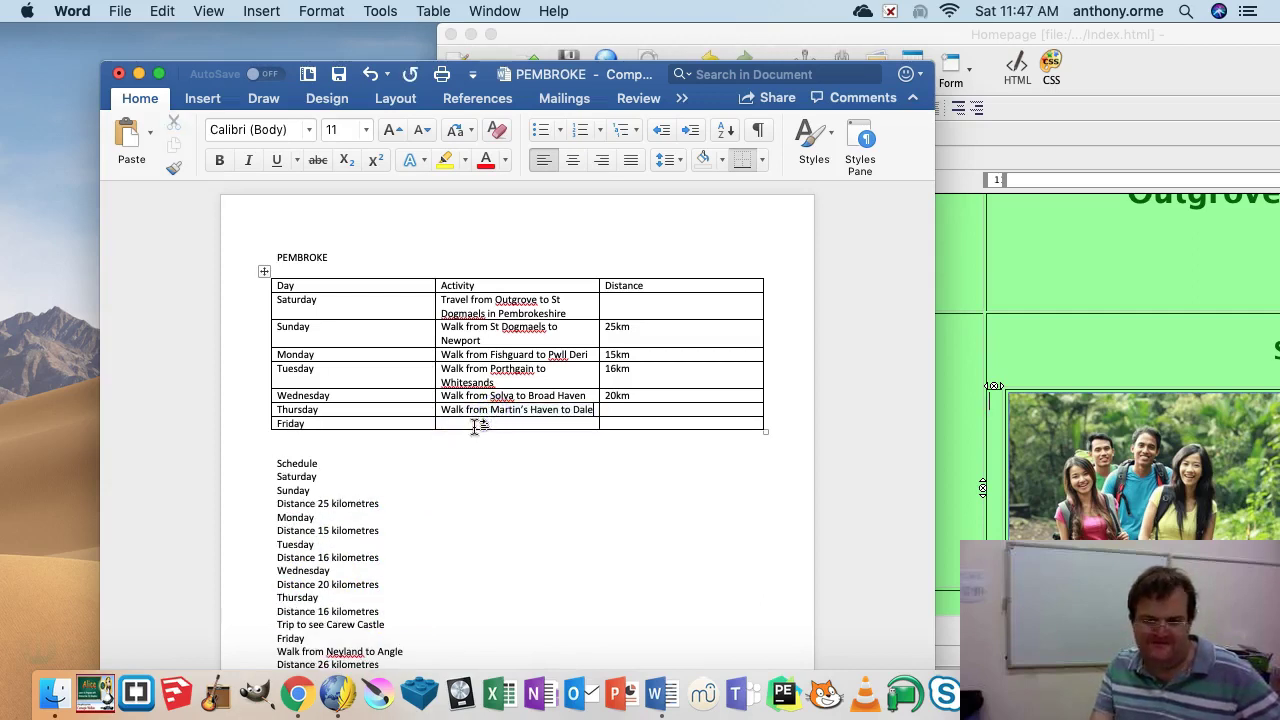
click(617, 410)
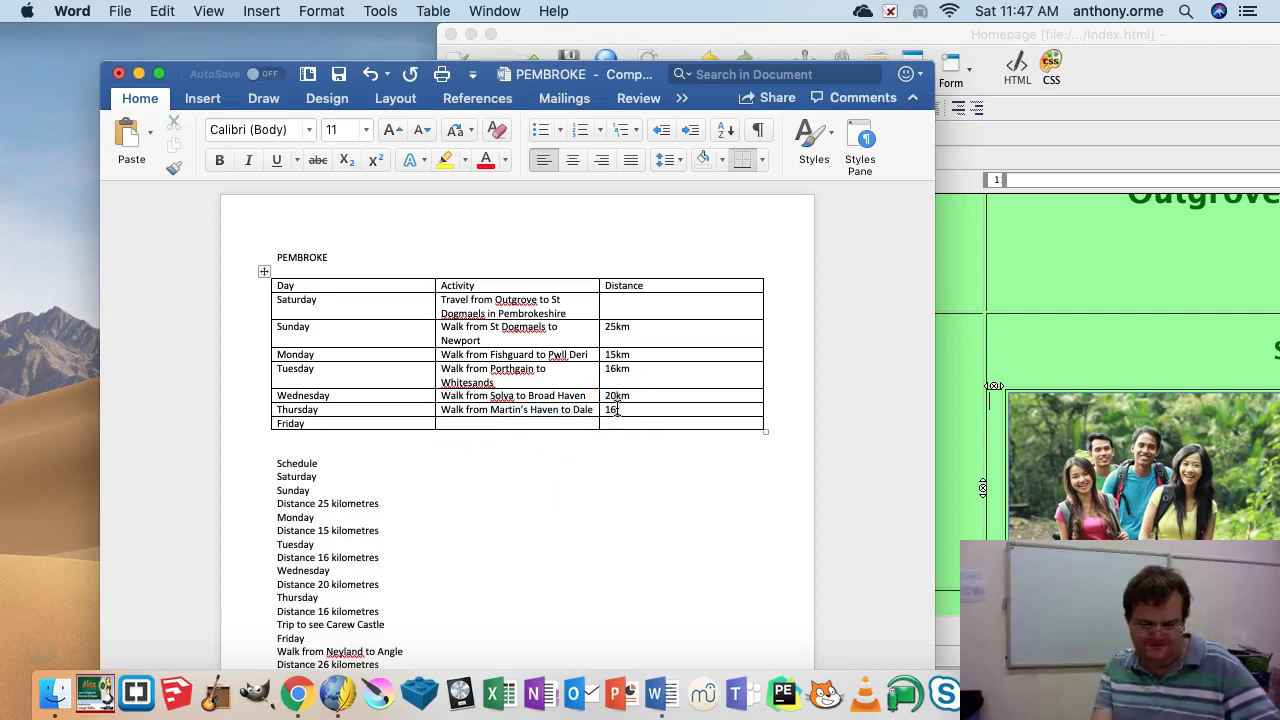
- Copy 'Trip to see Carew Castle' into Thursday's Activity cell, matching the table formatting
click(454, 597)
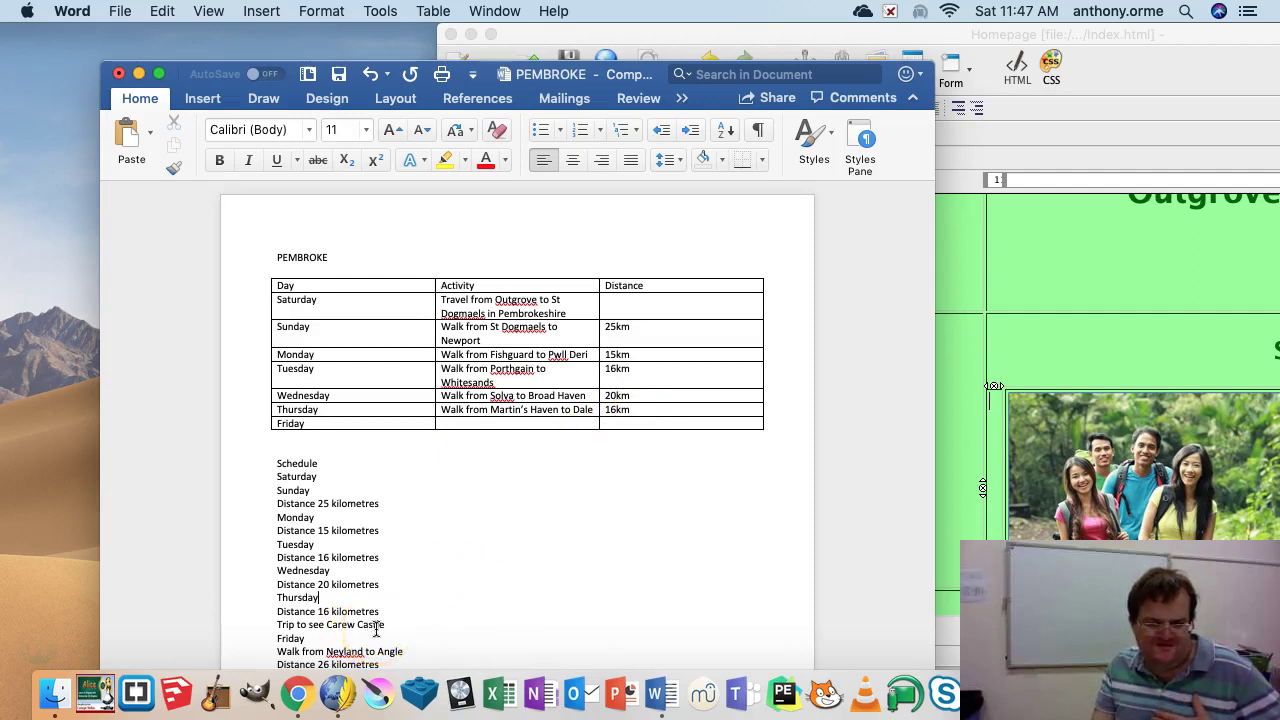
drag(384, 624, 280, 626)
key(super+c)
click(594, 410)
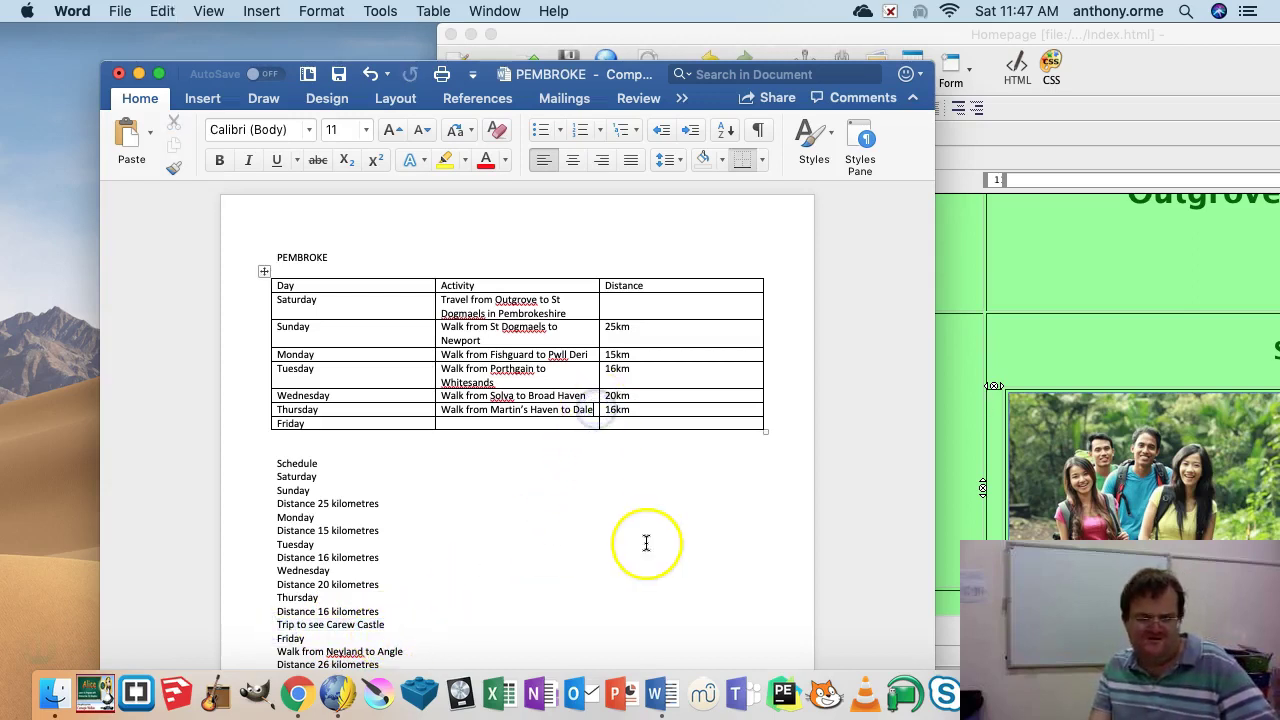
key(Return)
key(Return)
key(super+v)
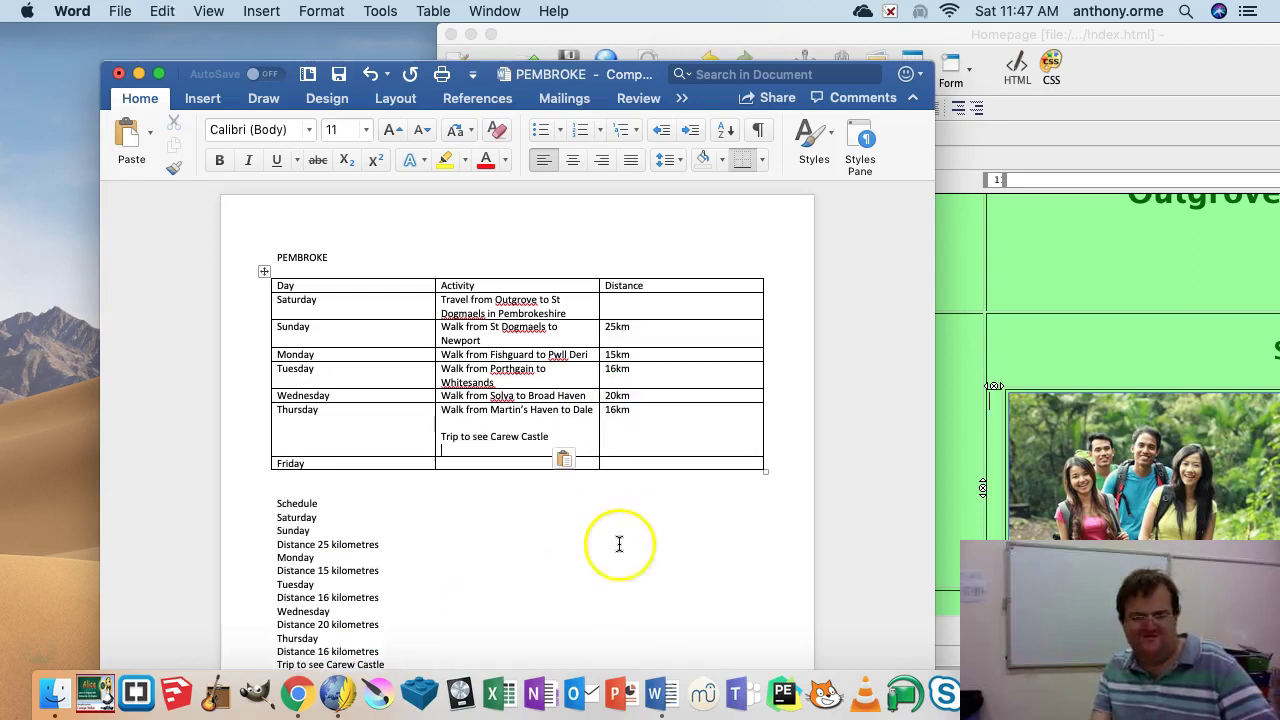
click(580, 457)
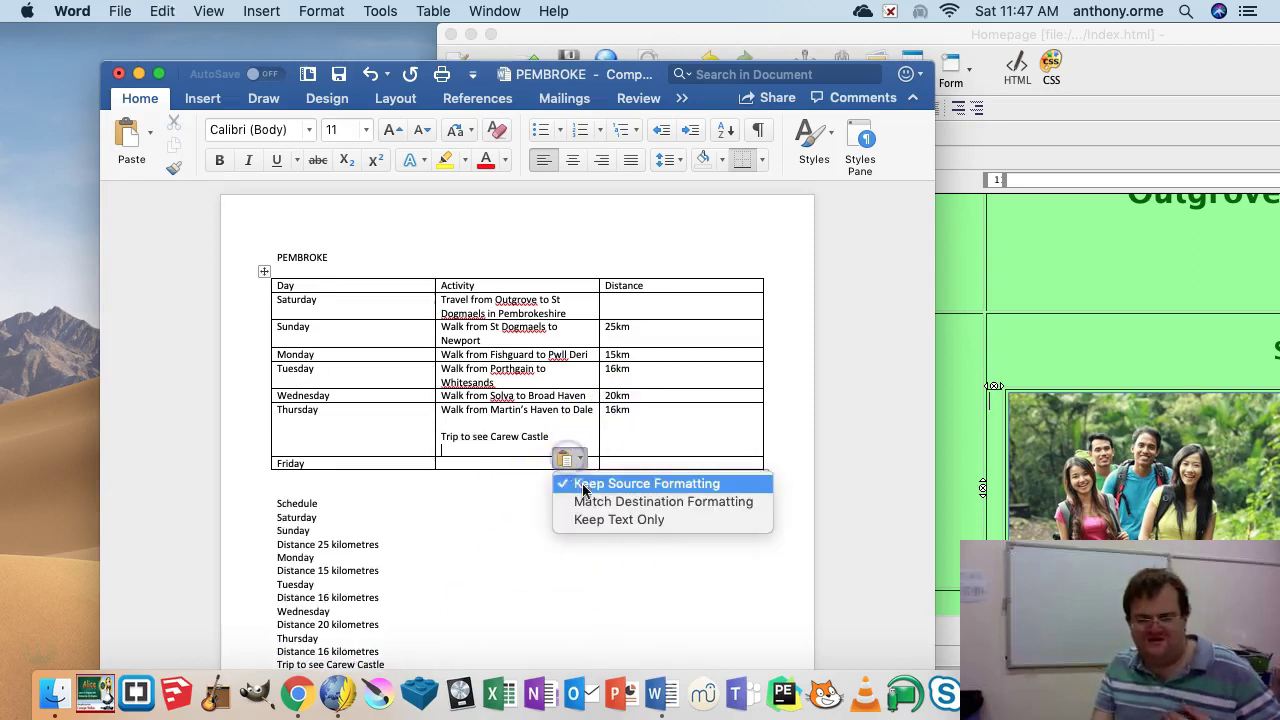
click(590, 514)
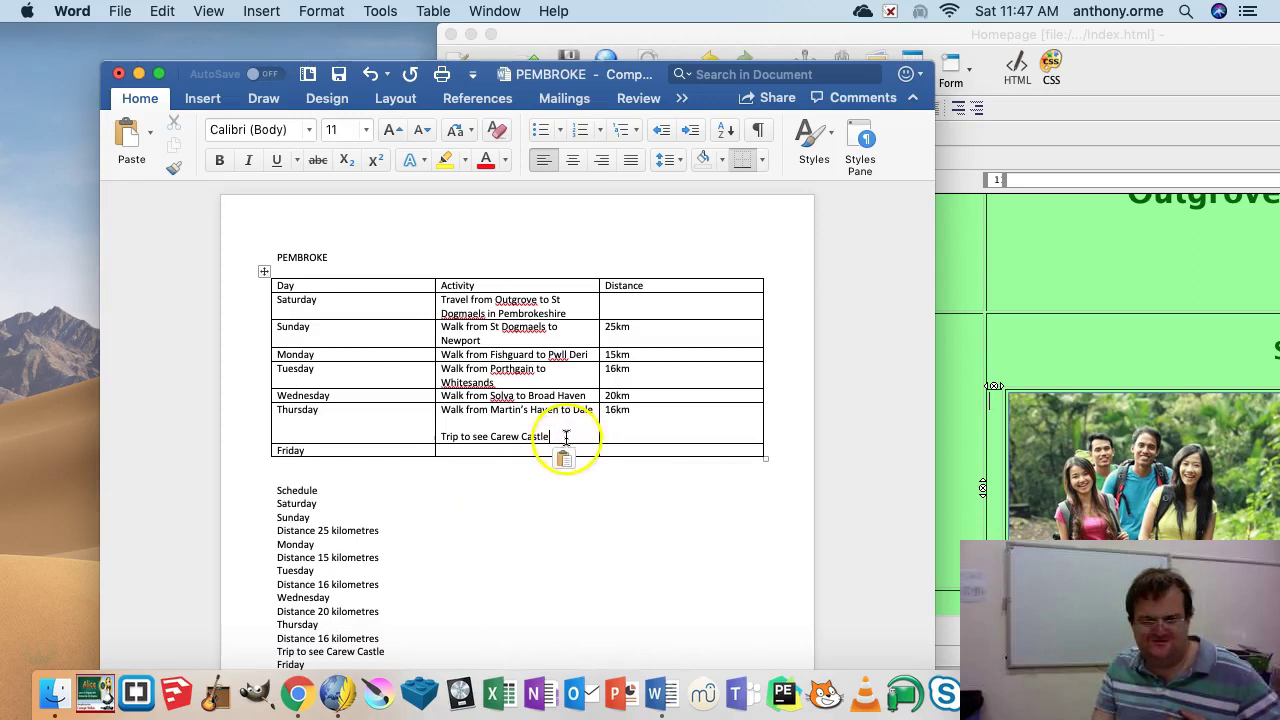
click(566, 458)
click(612, 501)
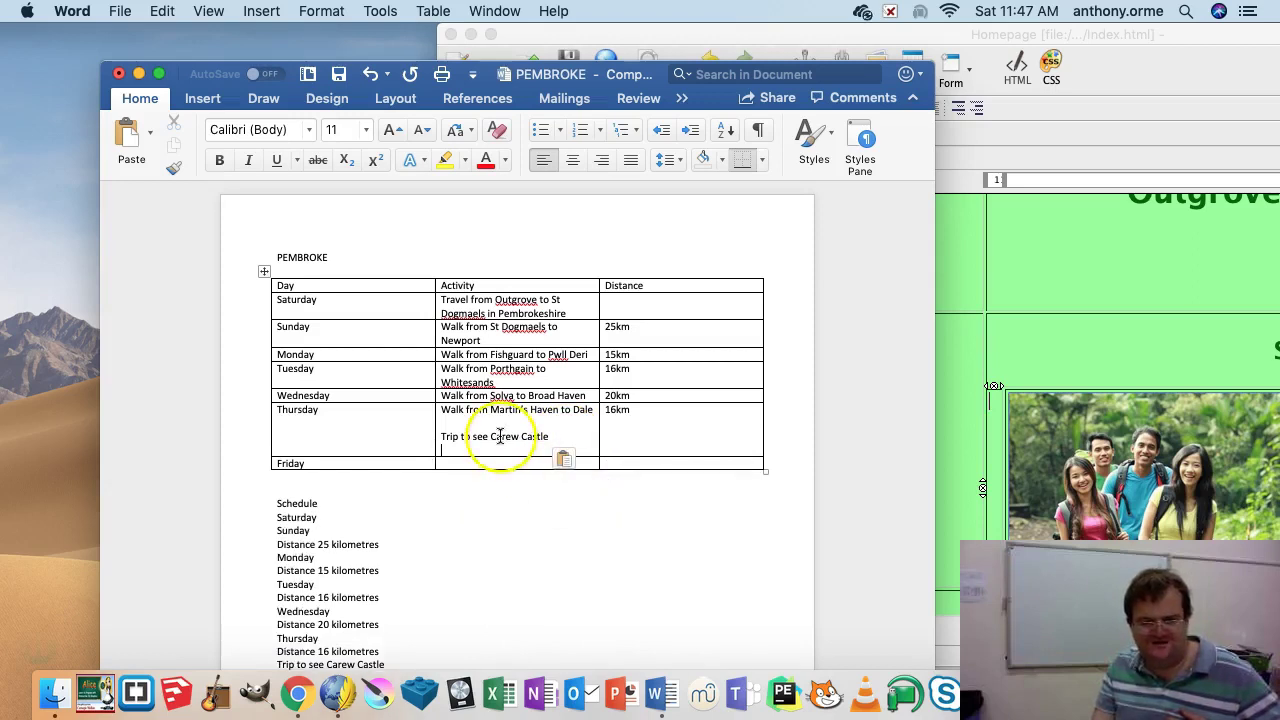
- Move the Neyland to Angle walk into Friday's row, enter 26km, and add a row below
click(372, 517)
scroll(343, 570, down, 3)
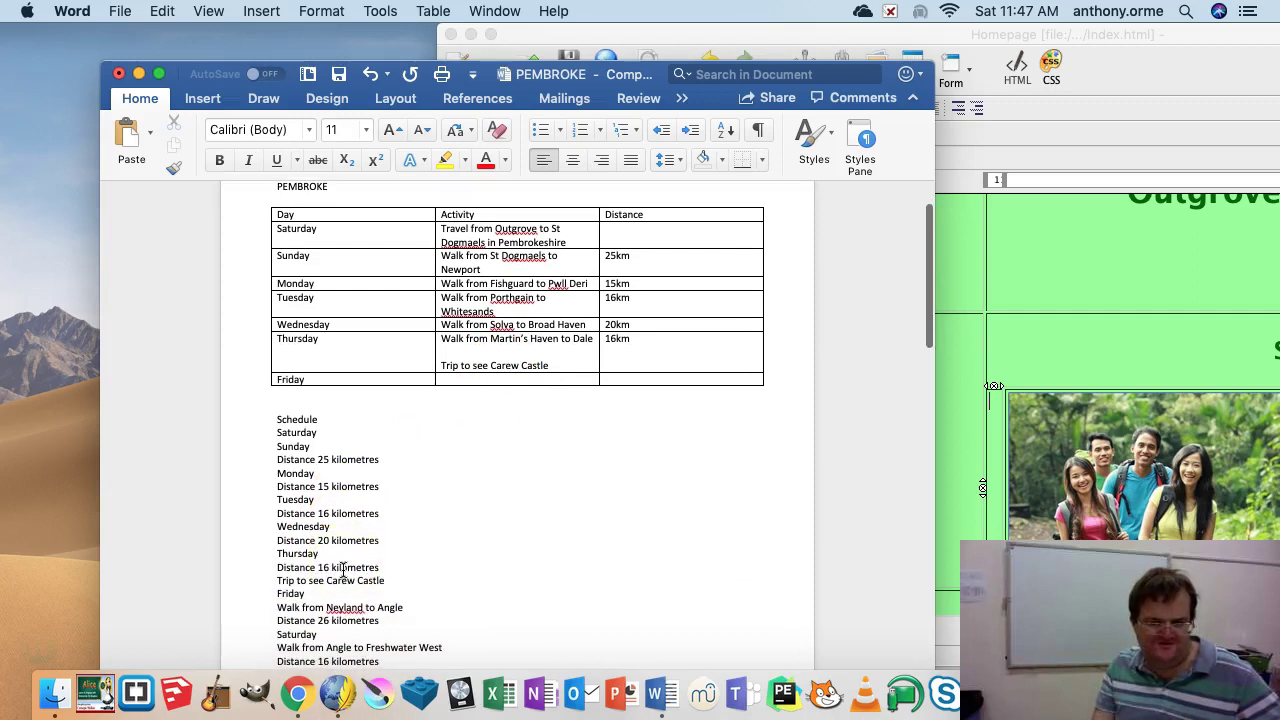
drag(404, 607, 478, 380)
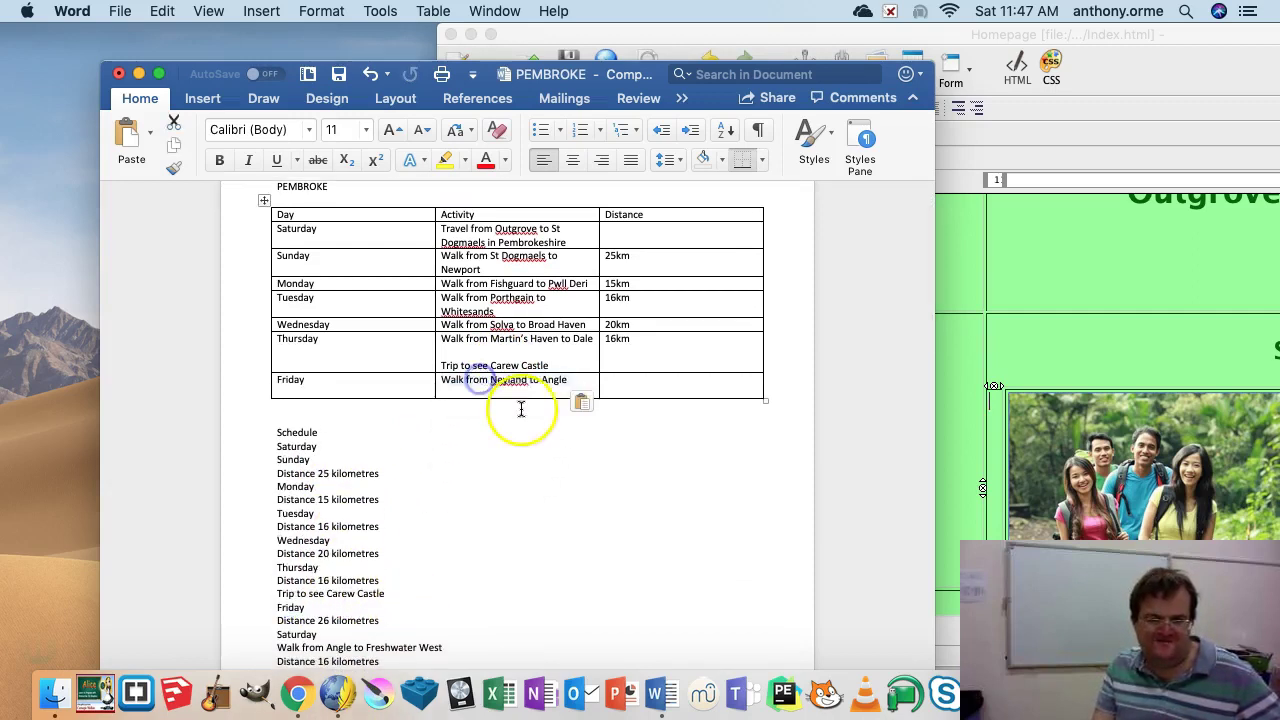
key(BackSpace)
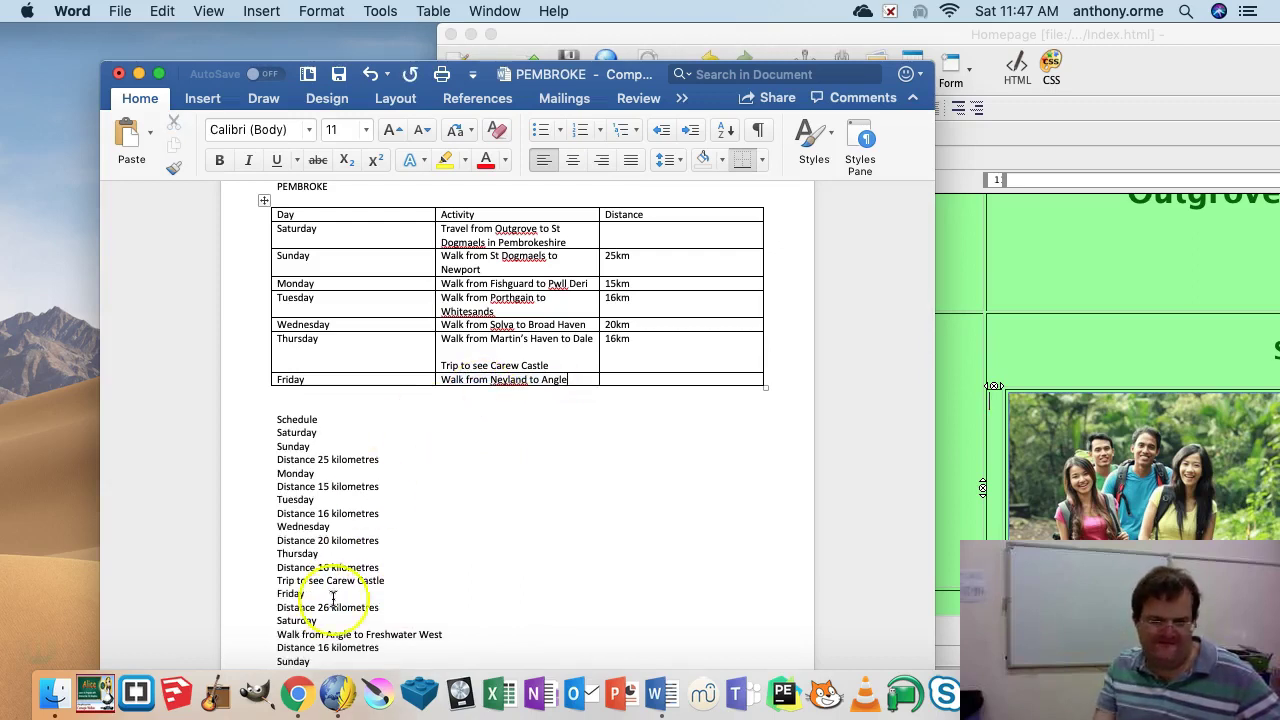
click(654, 379)
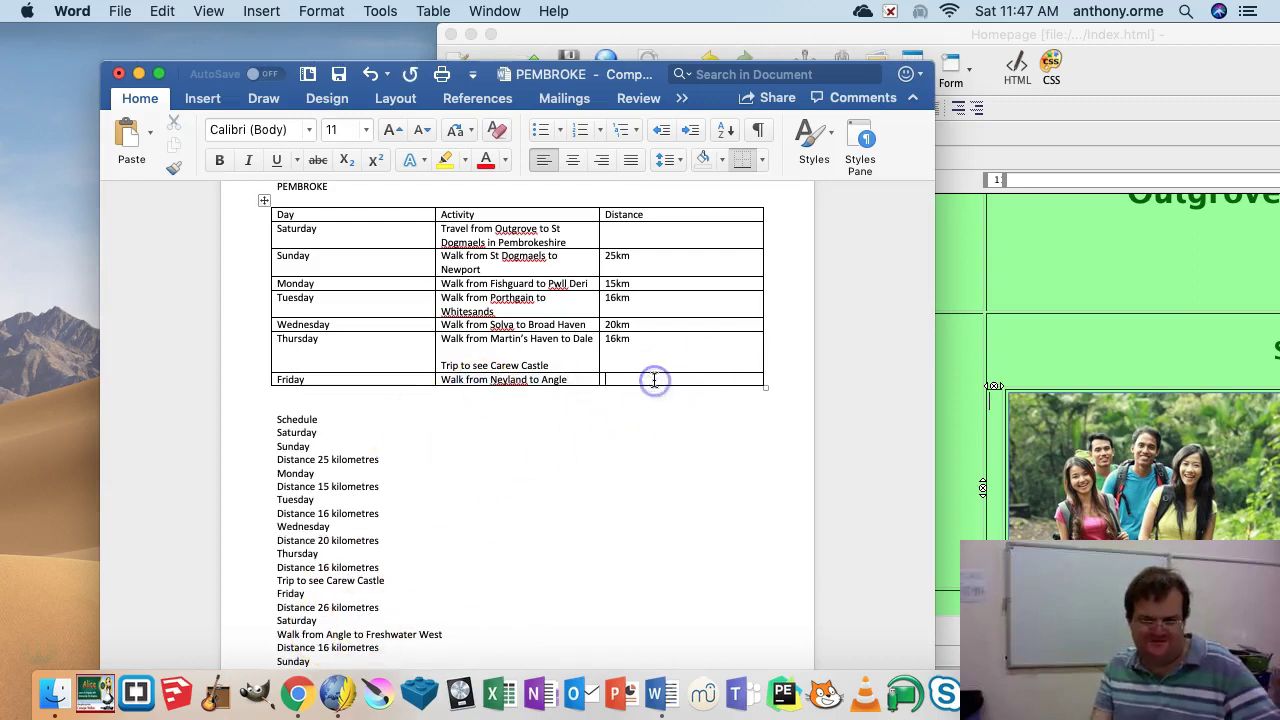
text(26km)
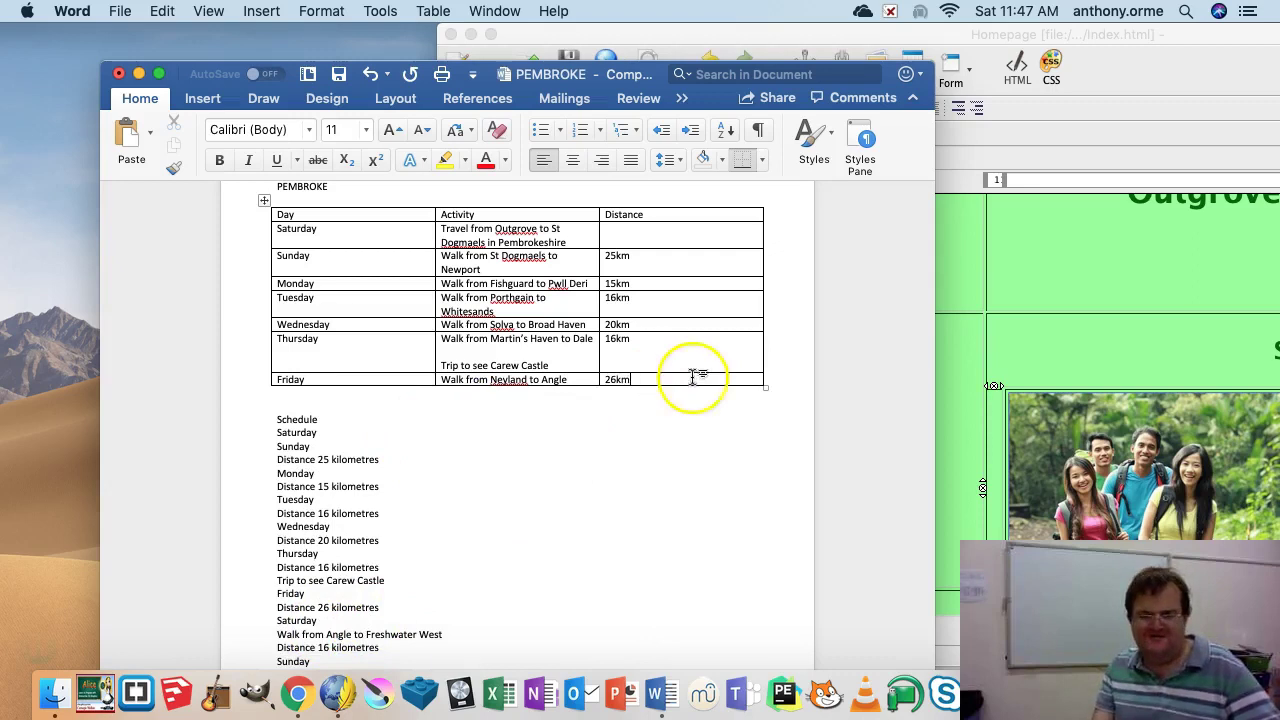
click(771, 379)
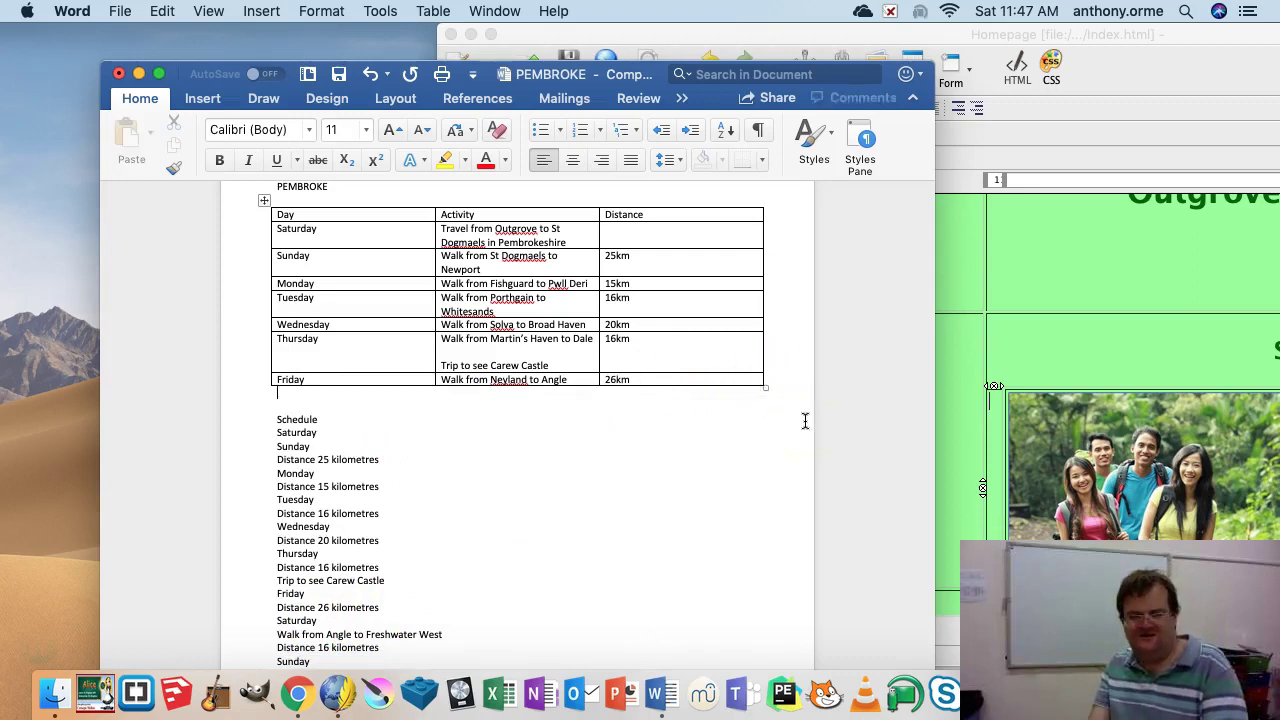
key(Return)
- Add more empty rows to the table and enter Saturday in the first new Day cell
click(772, 392)
key(Return)
click(774, 403)
key(Return)
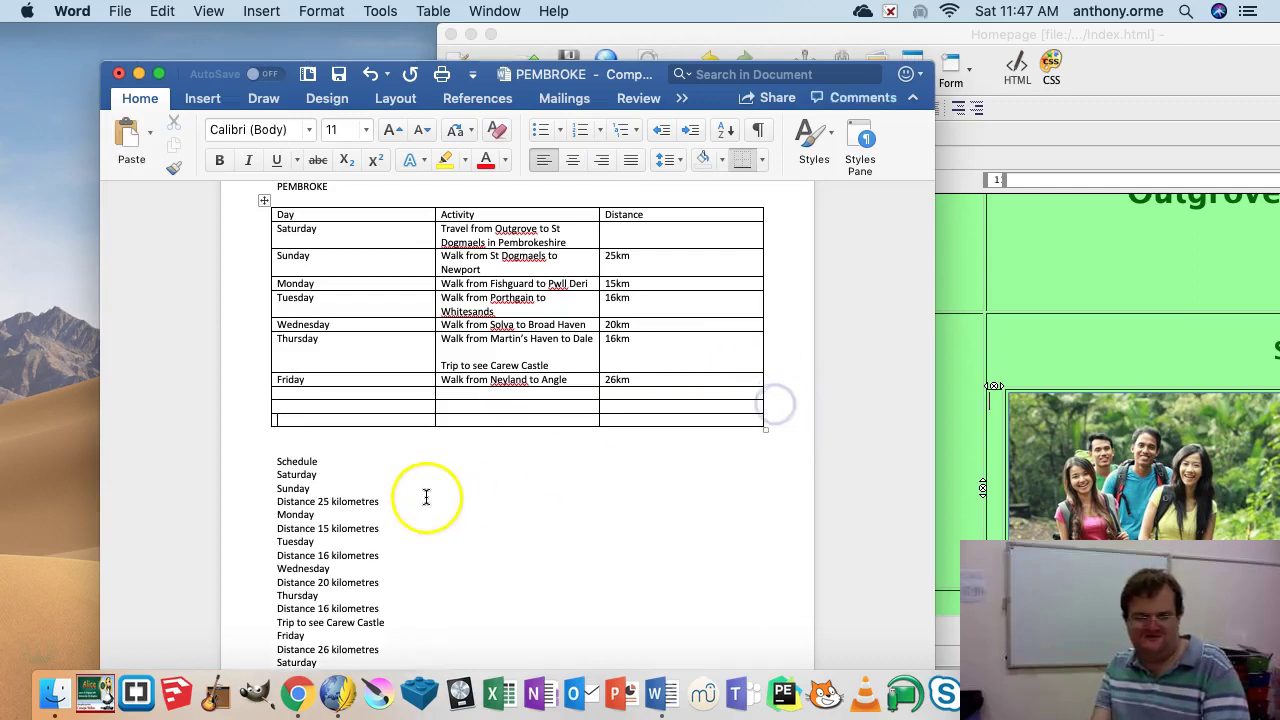
scroll(423, 497, down, 5)
click(298, 300)
text(Saturd)
key(Return)
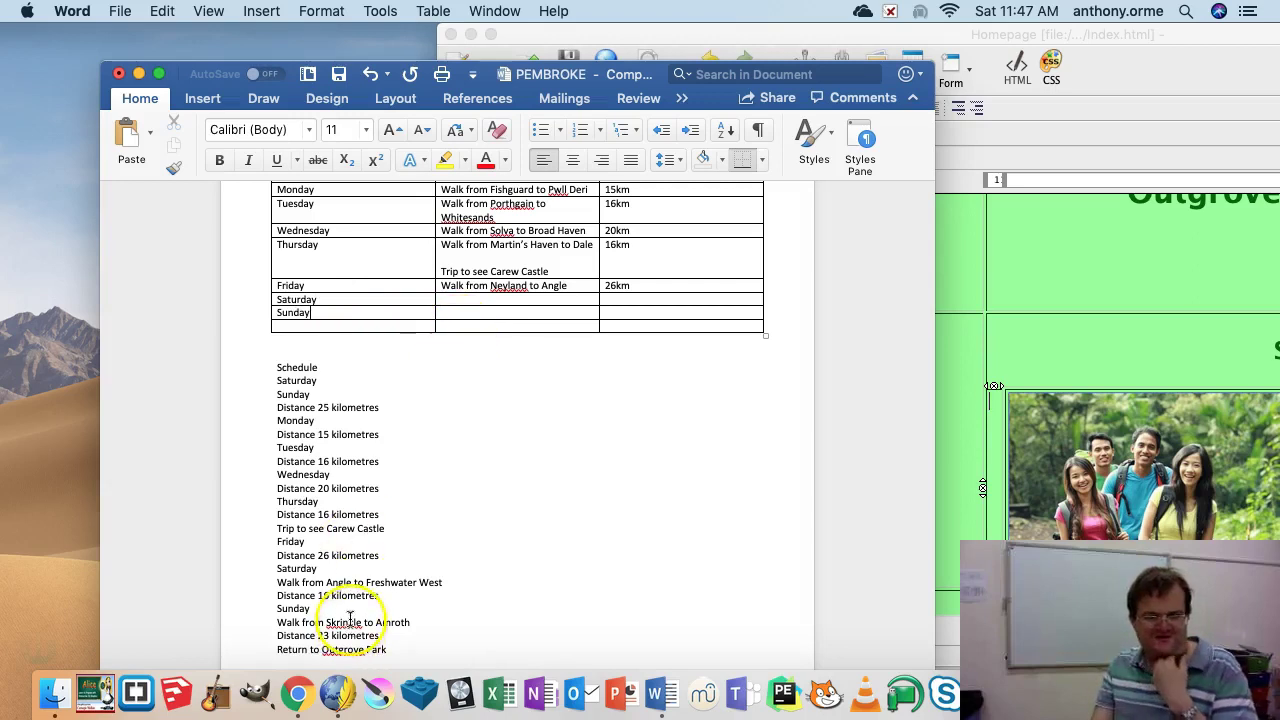
- Place Saturday's walk in its Activity cell and fill in distances 16km and 23km
drag(451, 584, 470, 300)
click(472, 331)
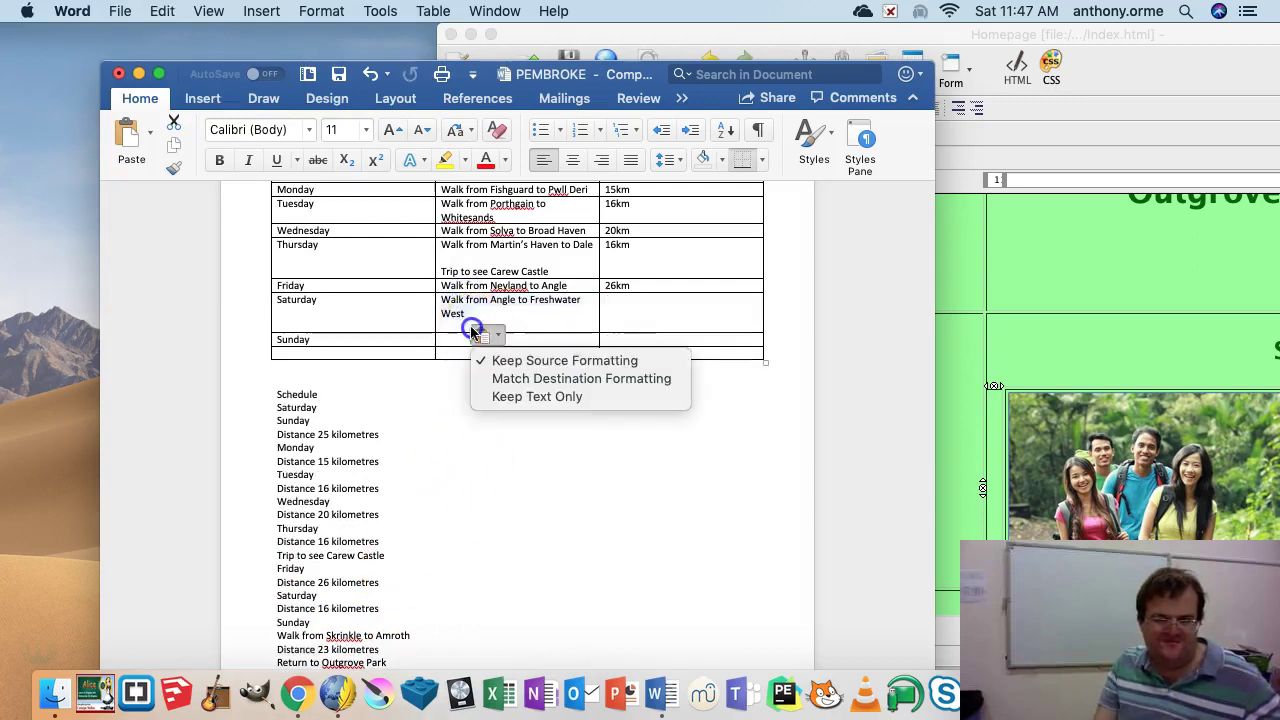
click(452, 328)
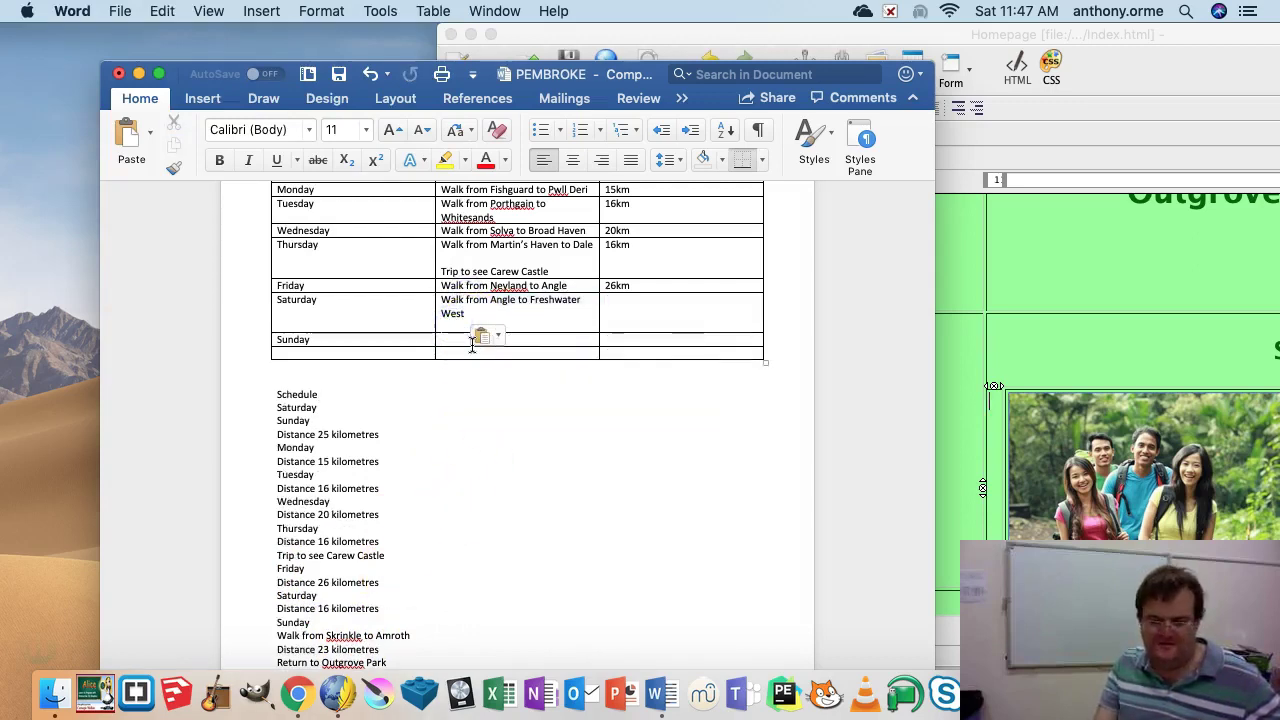
key(BackSpace)
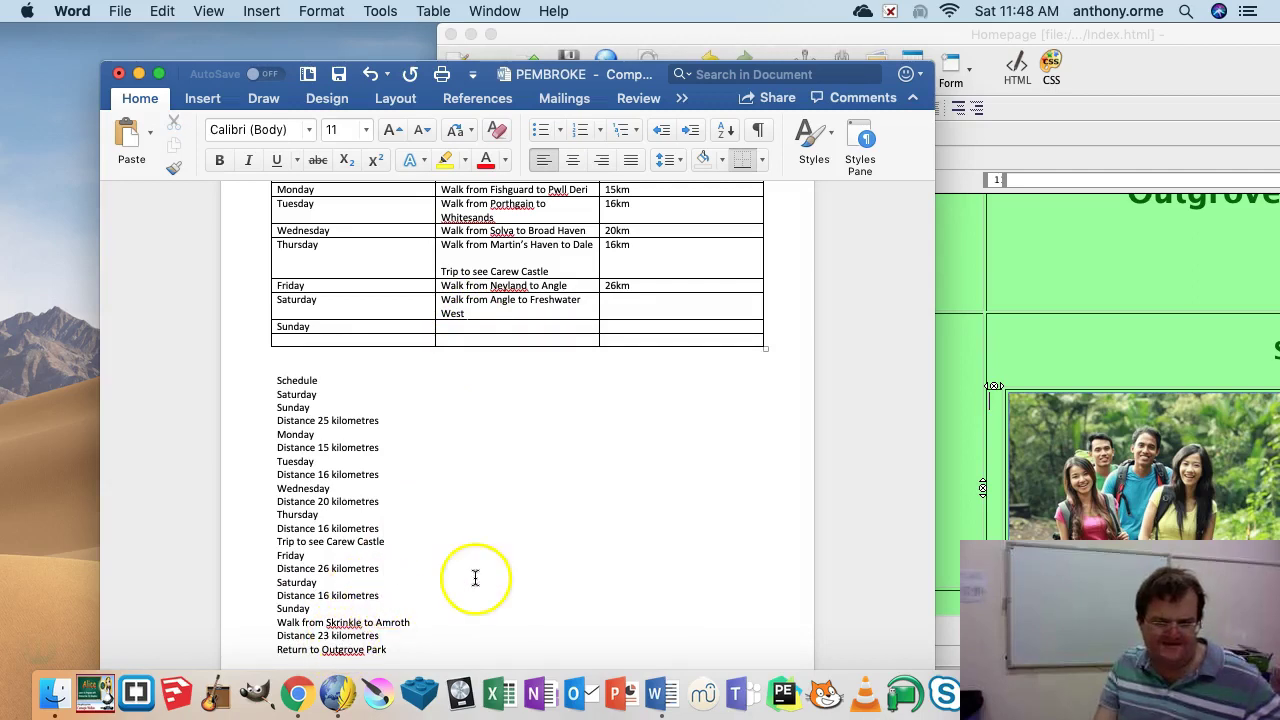
click(627, 307)
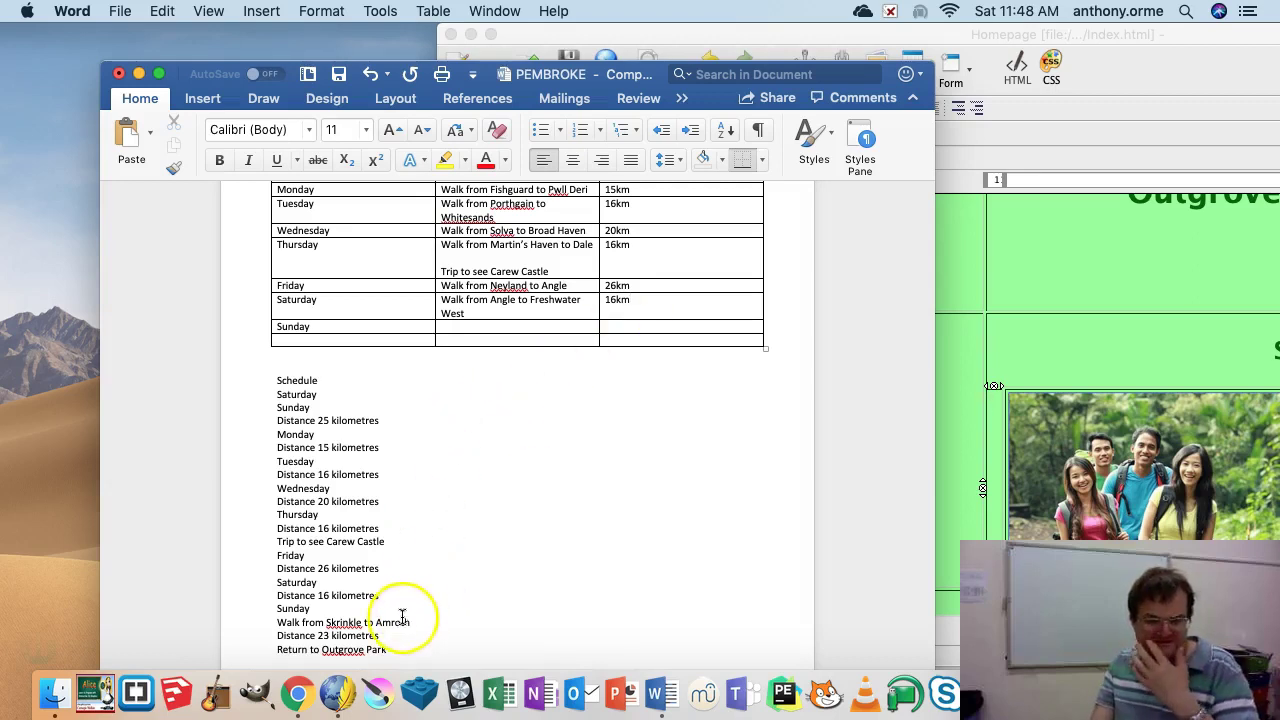
click(636, 332)
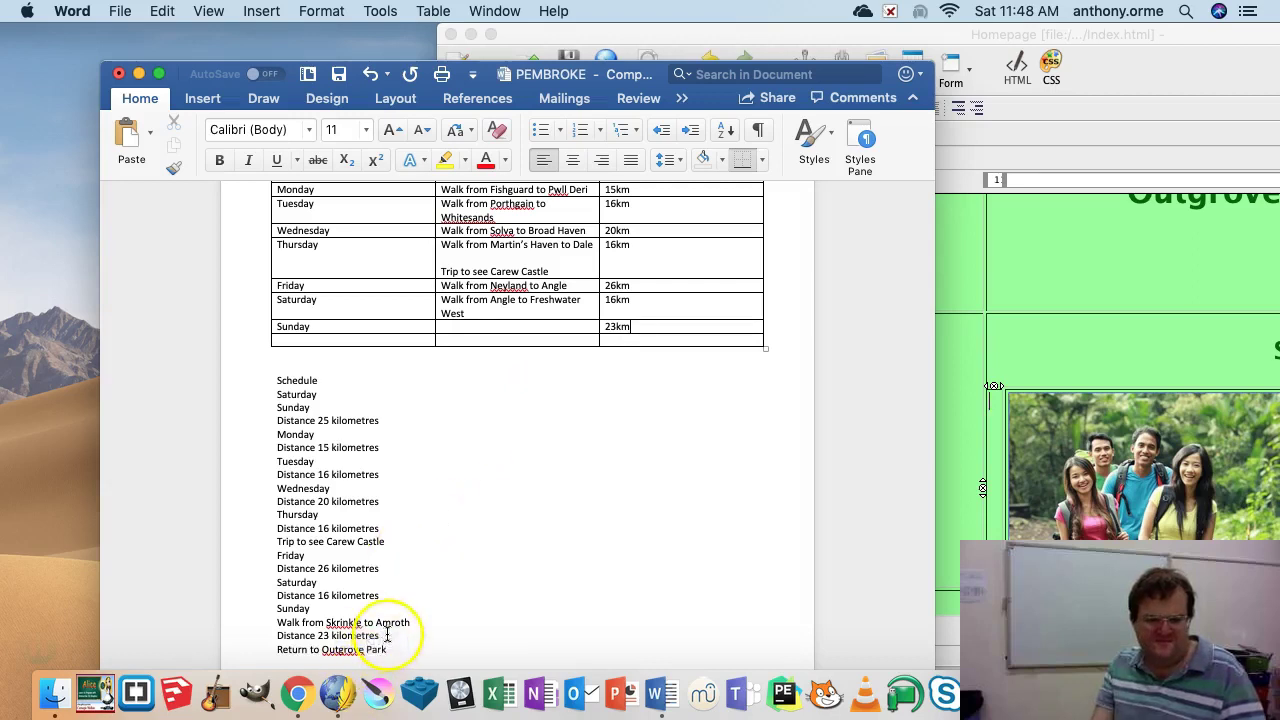
- Move the Skrinkle to Amroth walk and Return to Outgrove Park lines into Sunday's Activity cell
drag(410, 636, 232, 634)
key(Delete)
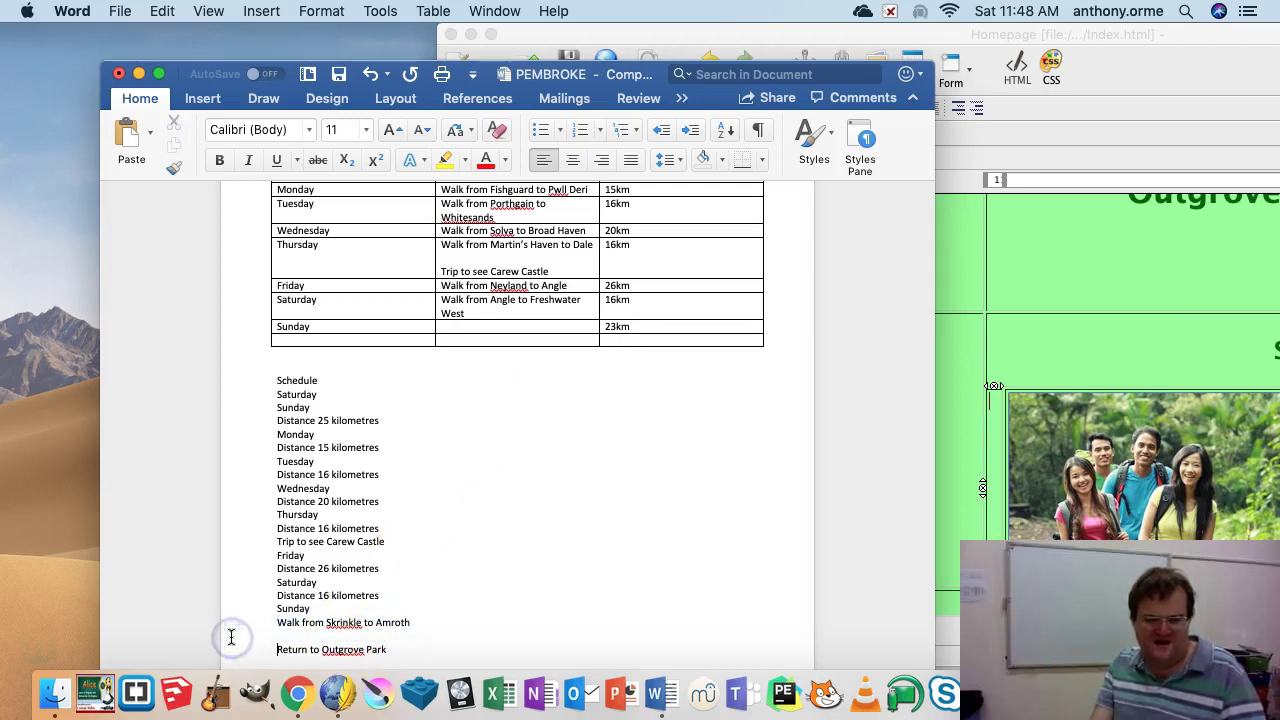
drag(388, 650, 445, 328)
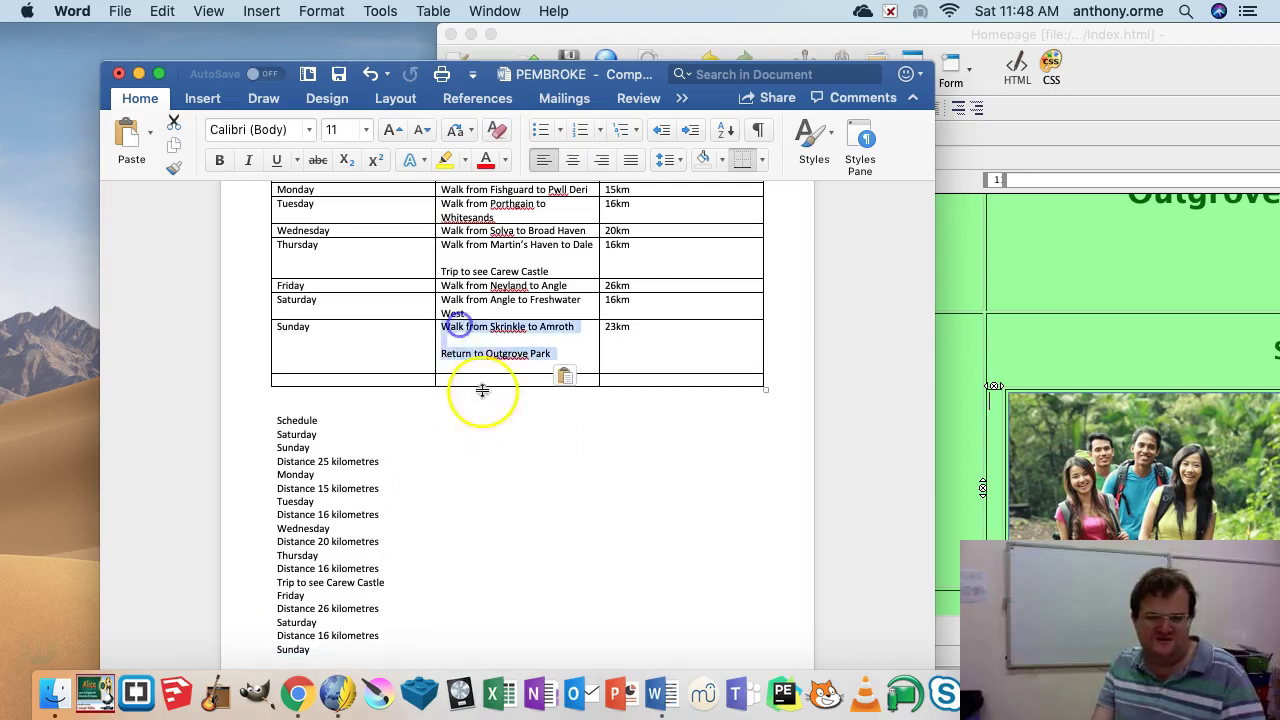
key(BackSpace)
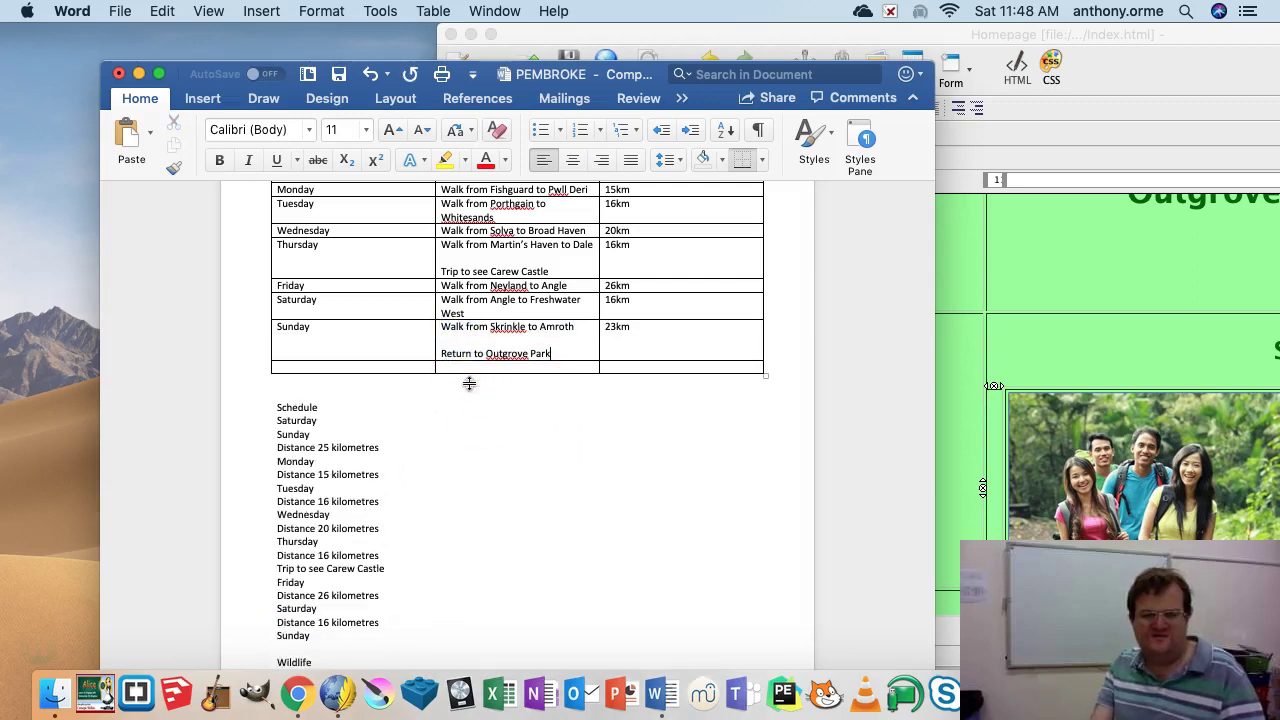
click(249, 372)
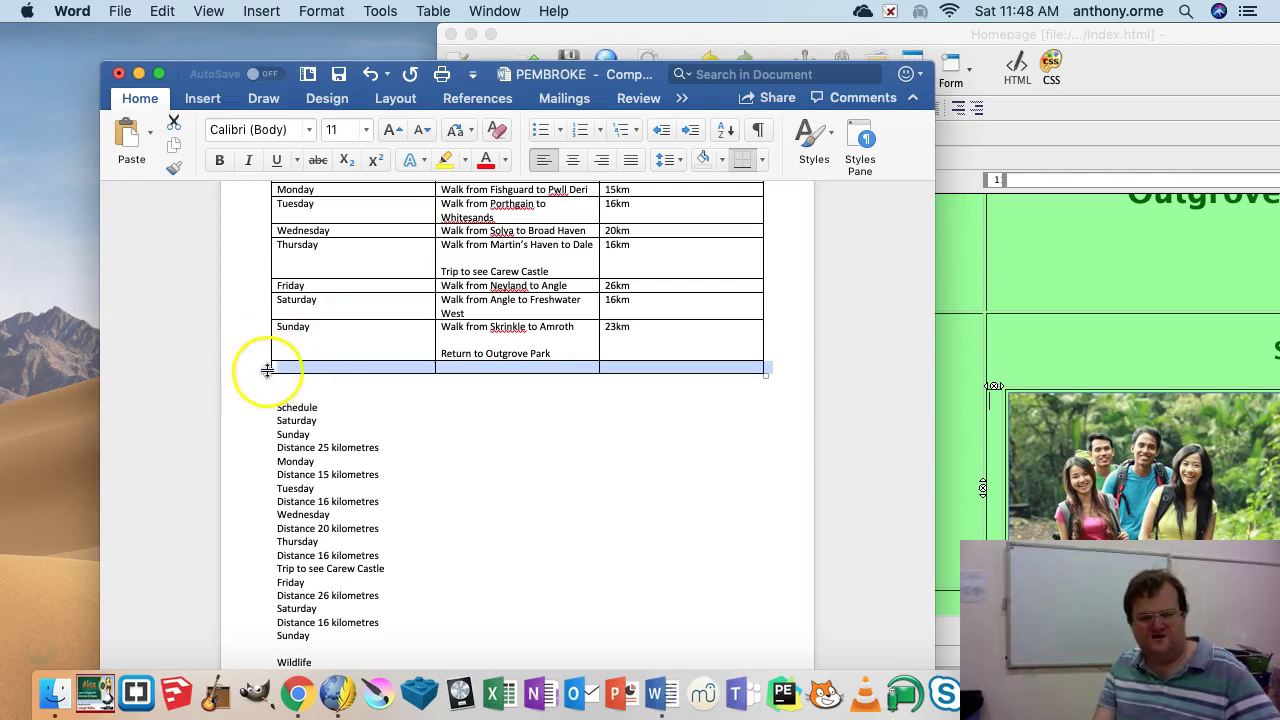
- Delete the empty last row of the Word schedule table
right_click(313, 371)
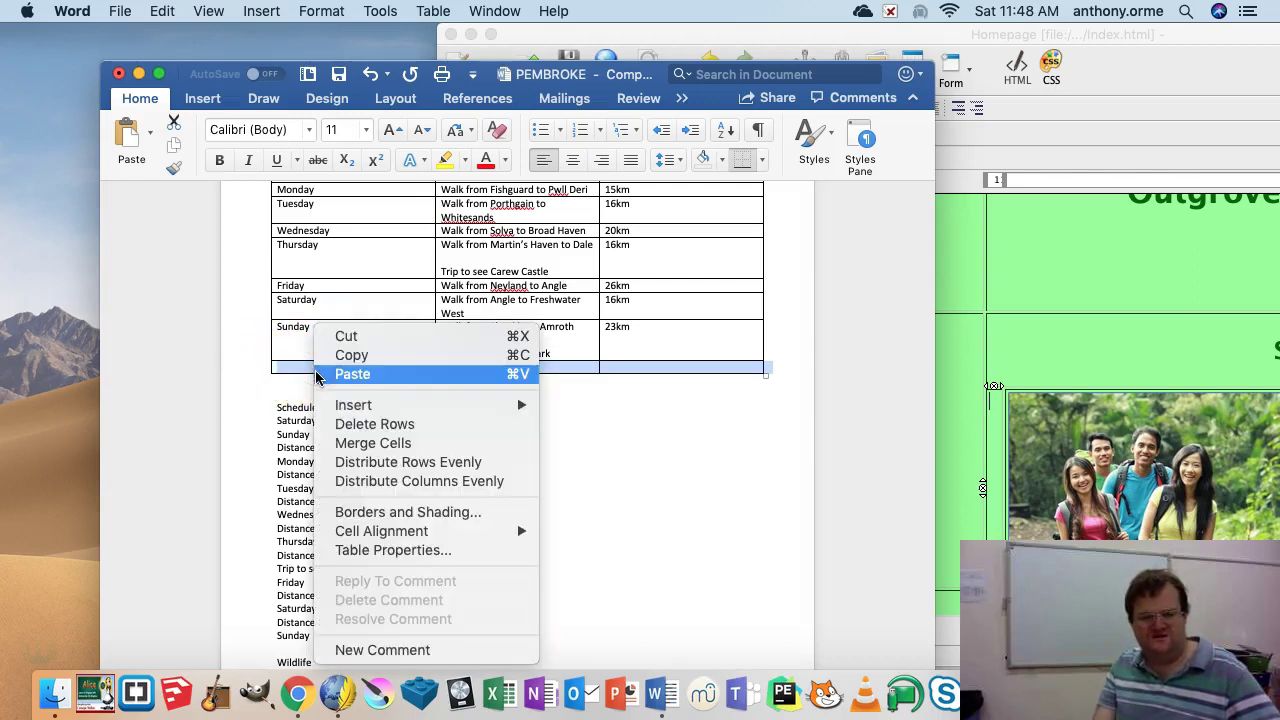
click(378, 423)
scroll(388, 414, up, 3)
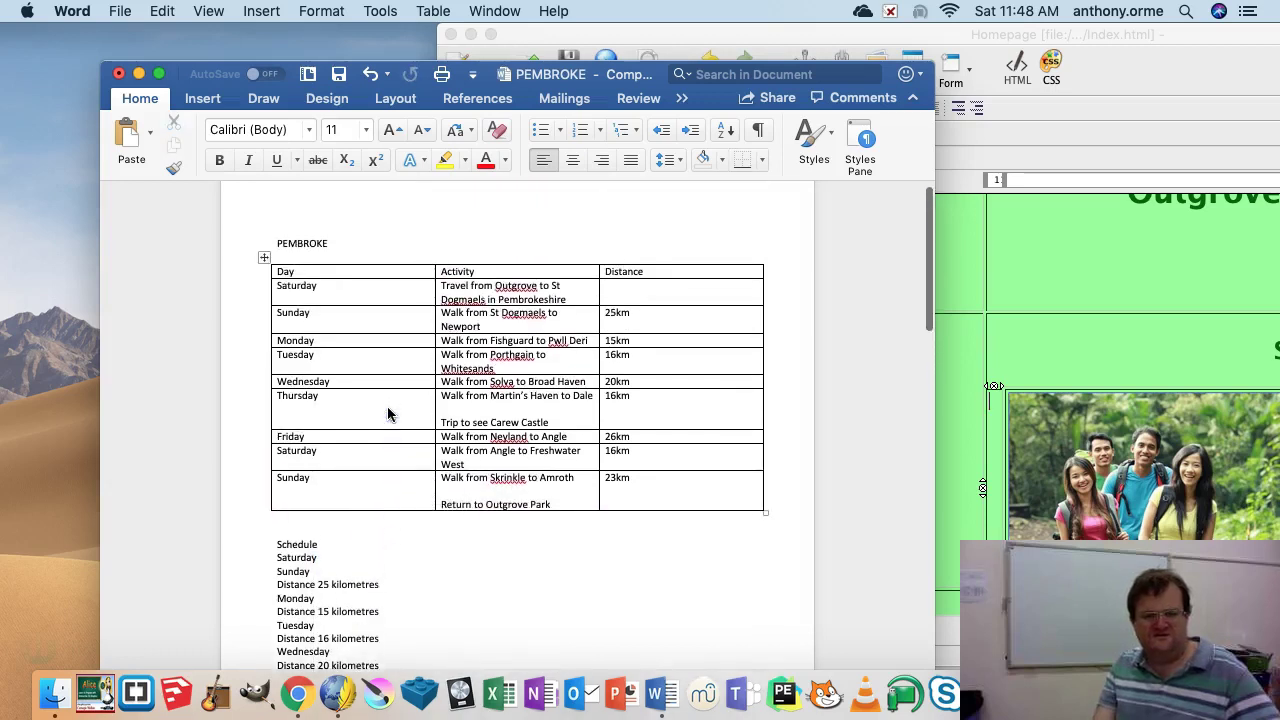
- Narrow the Word table by dragging its left and right borders inward
click(252, 280)
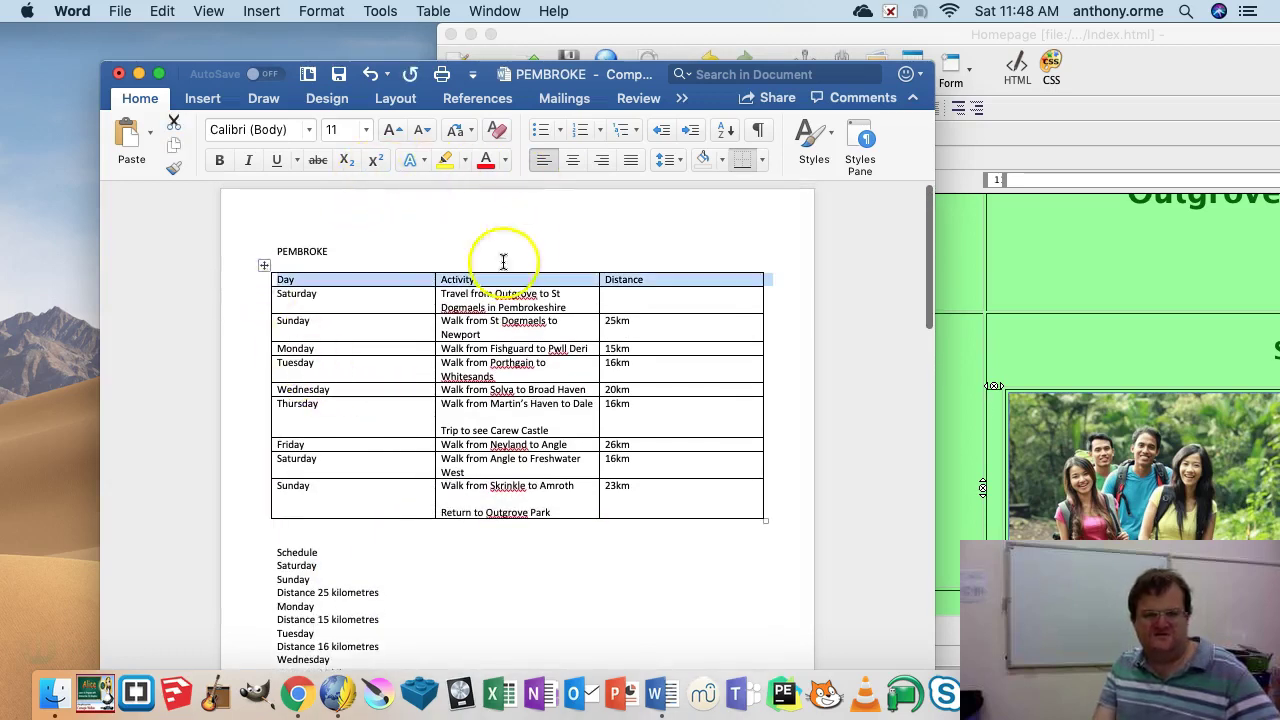
drag(270, 308, 366, 317)
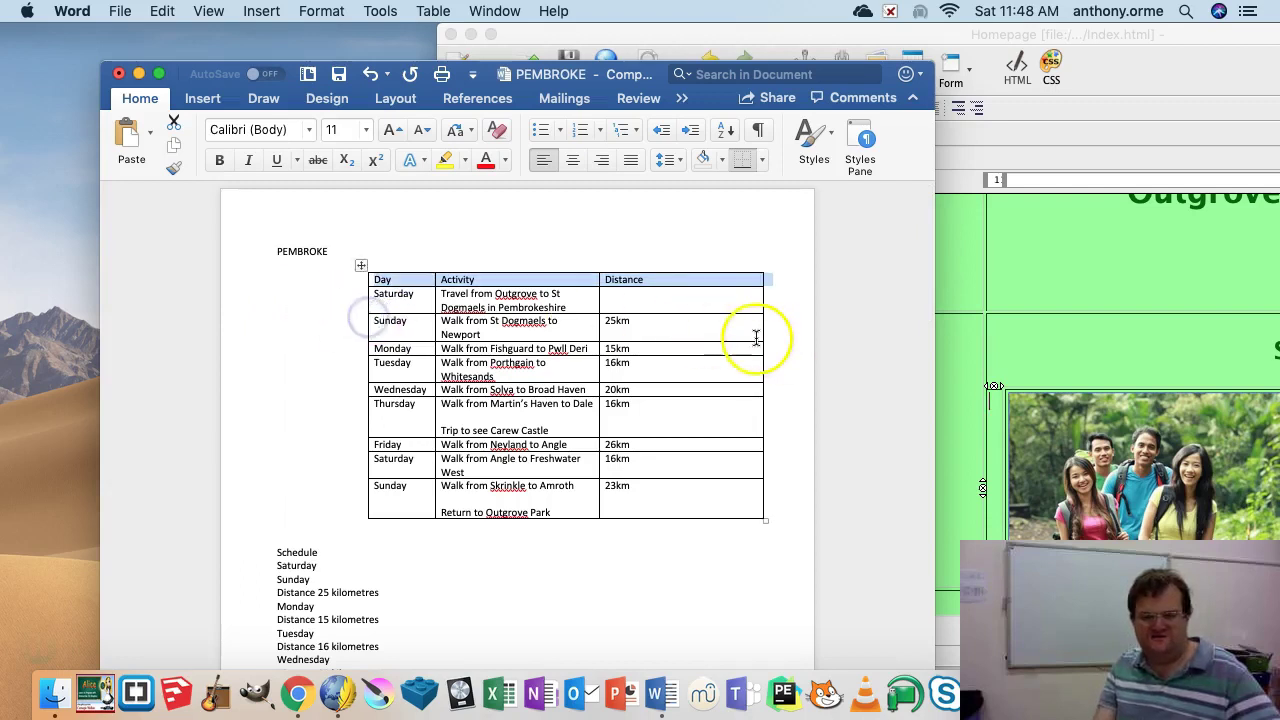
drag(763, 337, 658, 328)
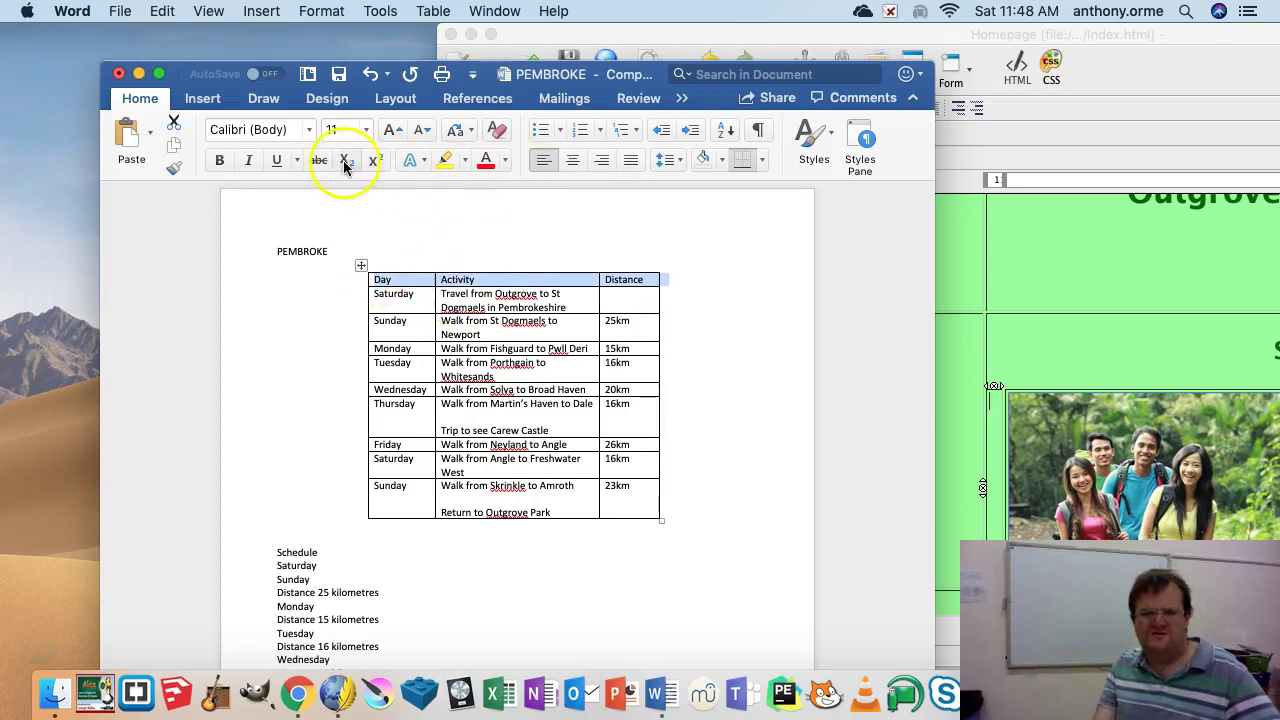
- Make the Day/Activity/Distance header row bold and centred, then select the whole table
click(218, 160)
click(574, 162)
click(463, 446)
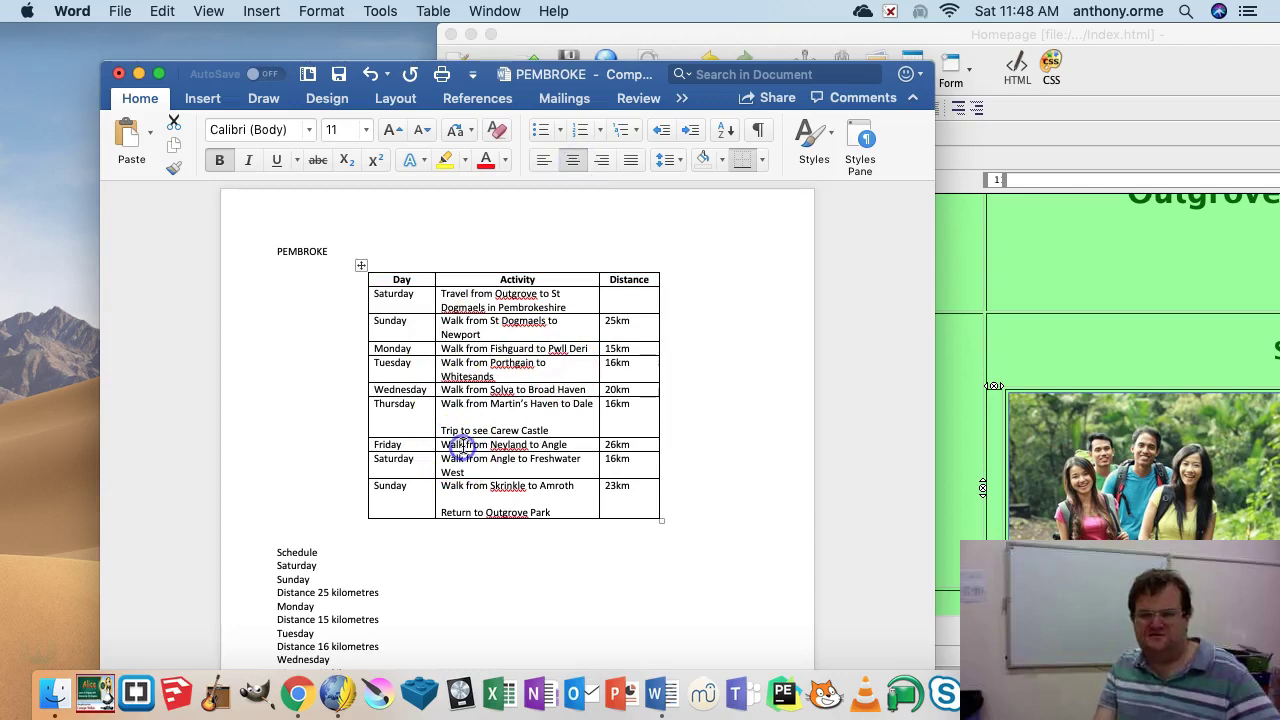
click(361, 265)
key(super+c)
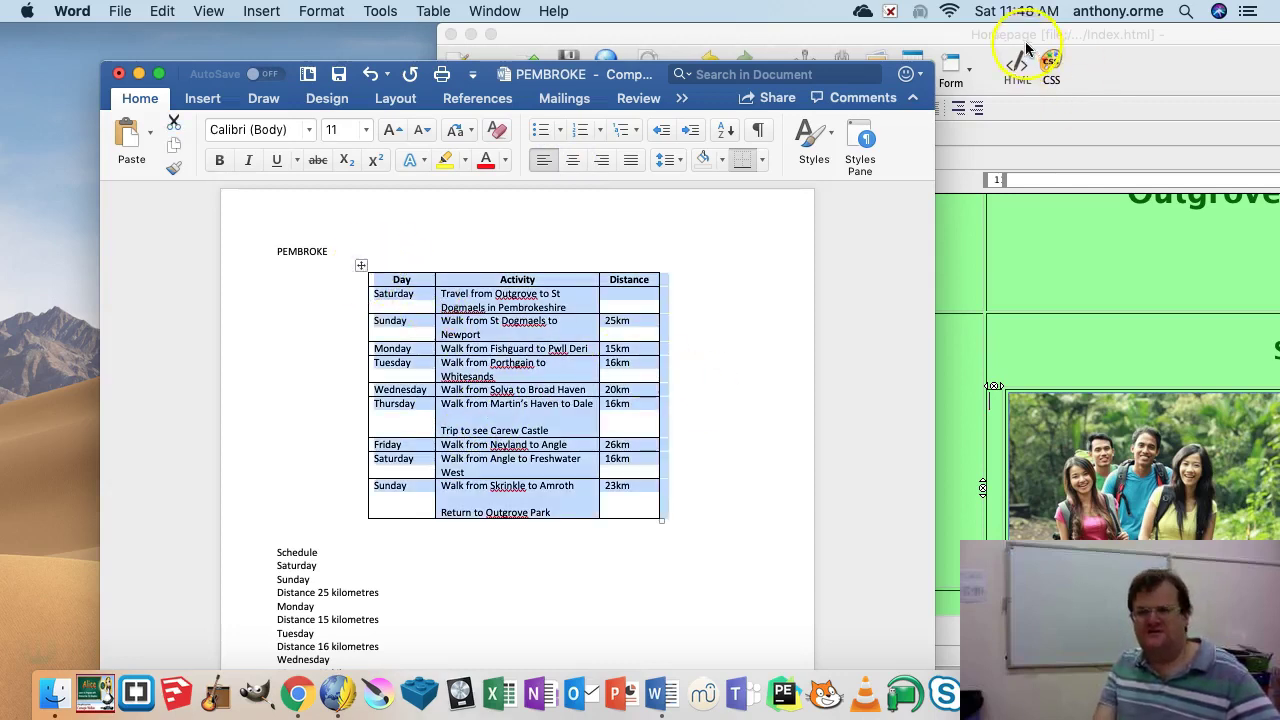
- Bring KompoZer forward, paste the Word schedule beside the photo, then undo the paste
drag(1025, 38, 494, 18)
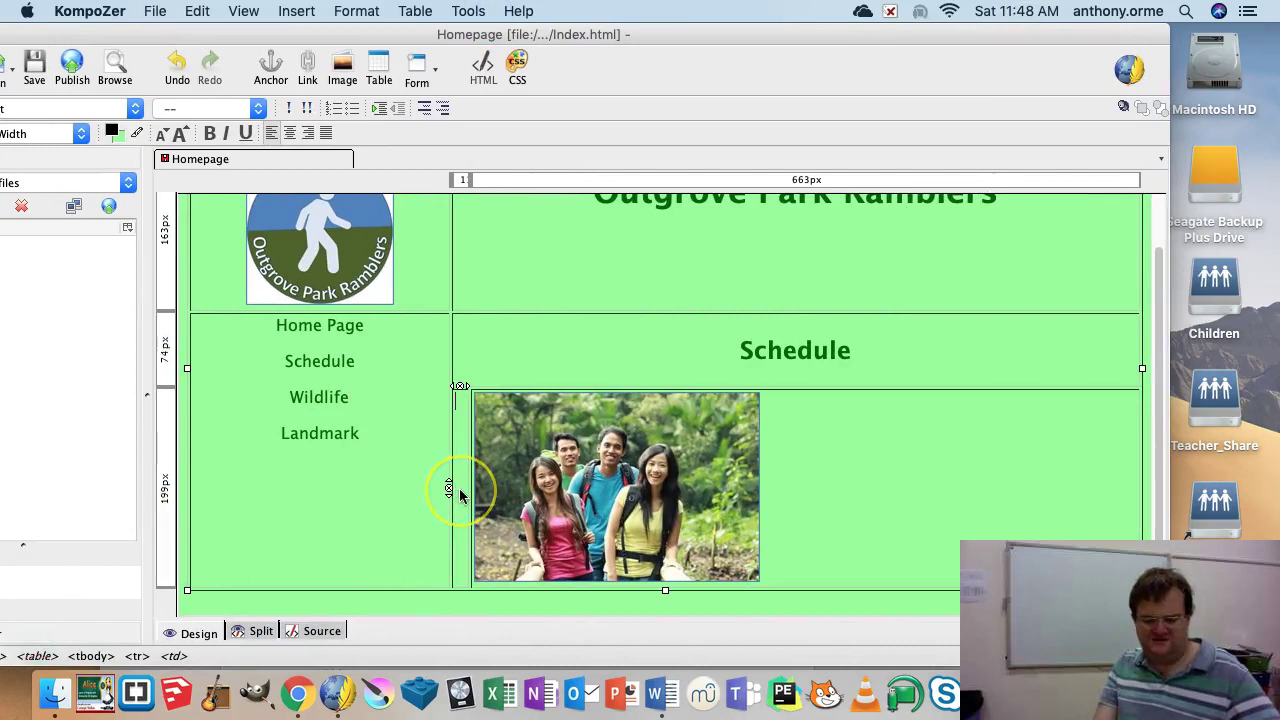
key(super+v)
click(508, 443)
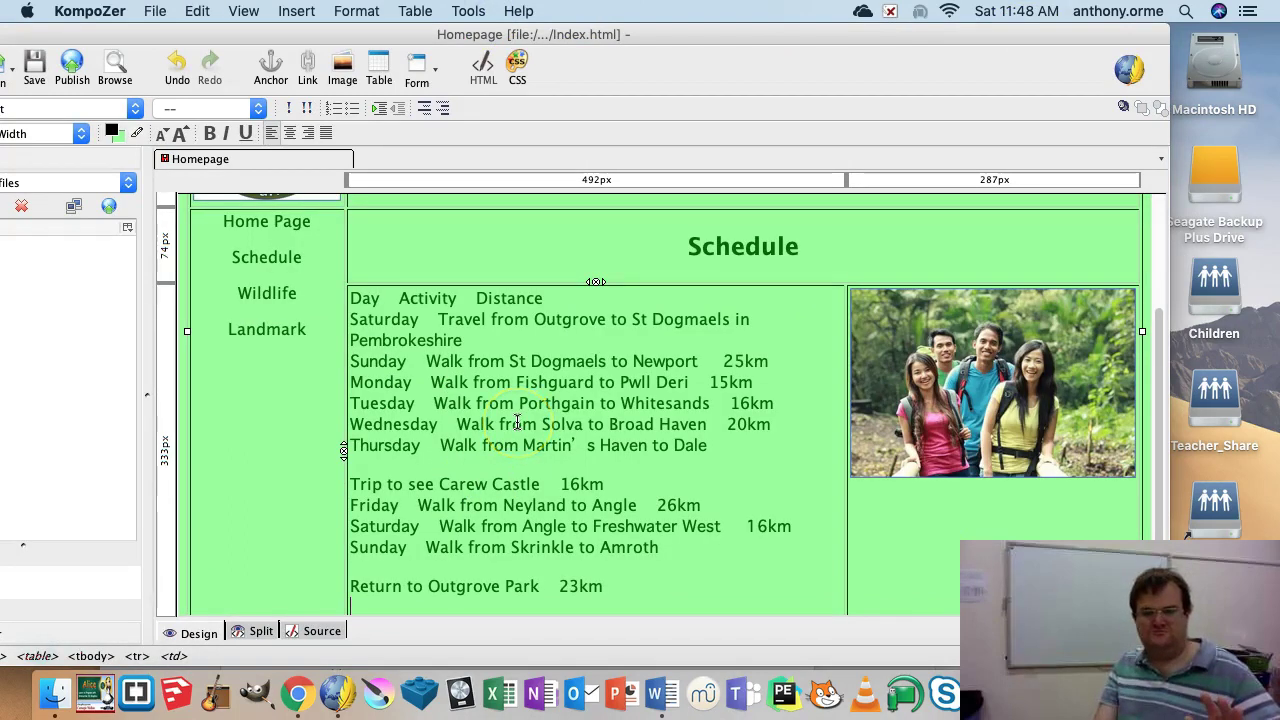
click(446, 340)
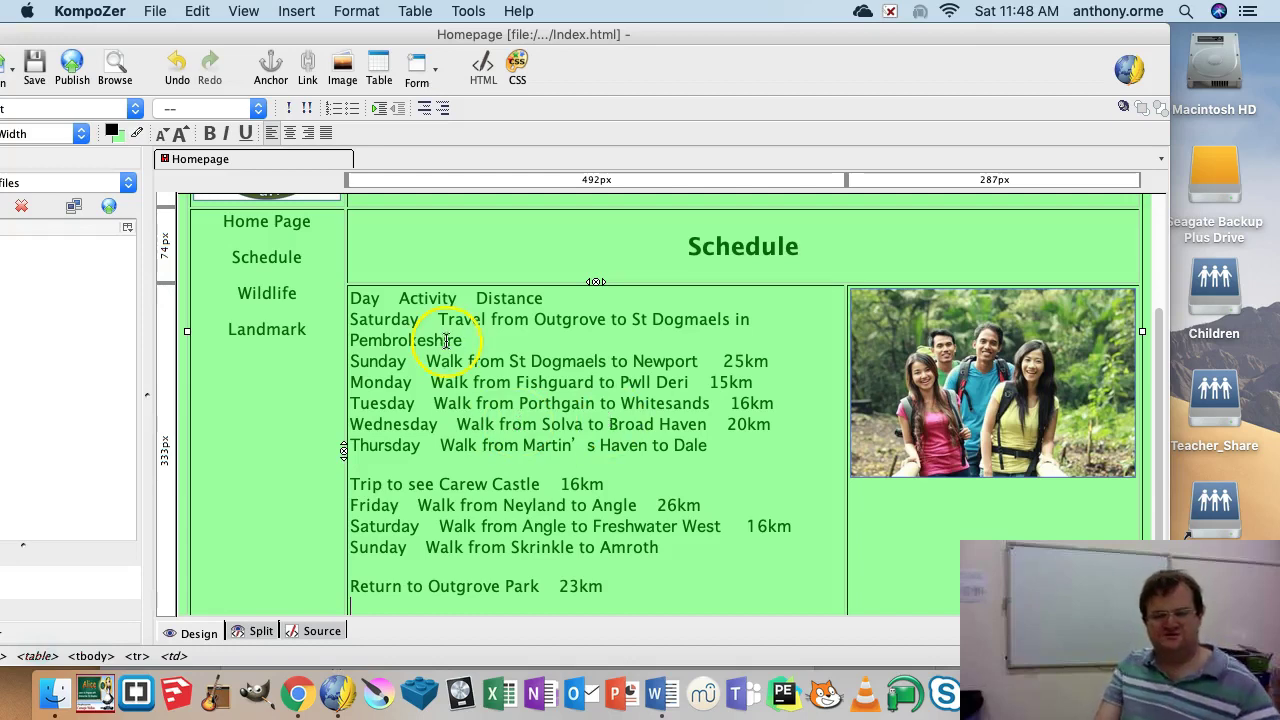
key(super+z)
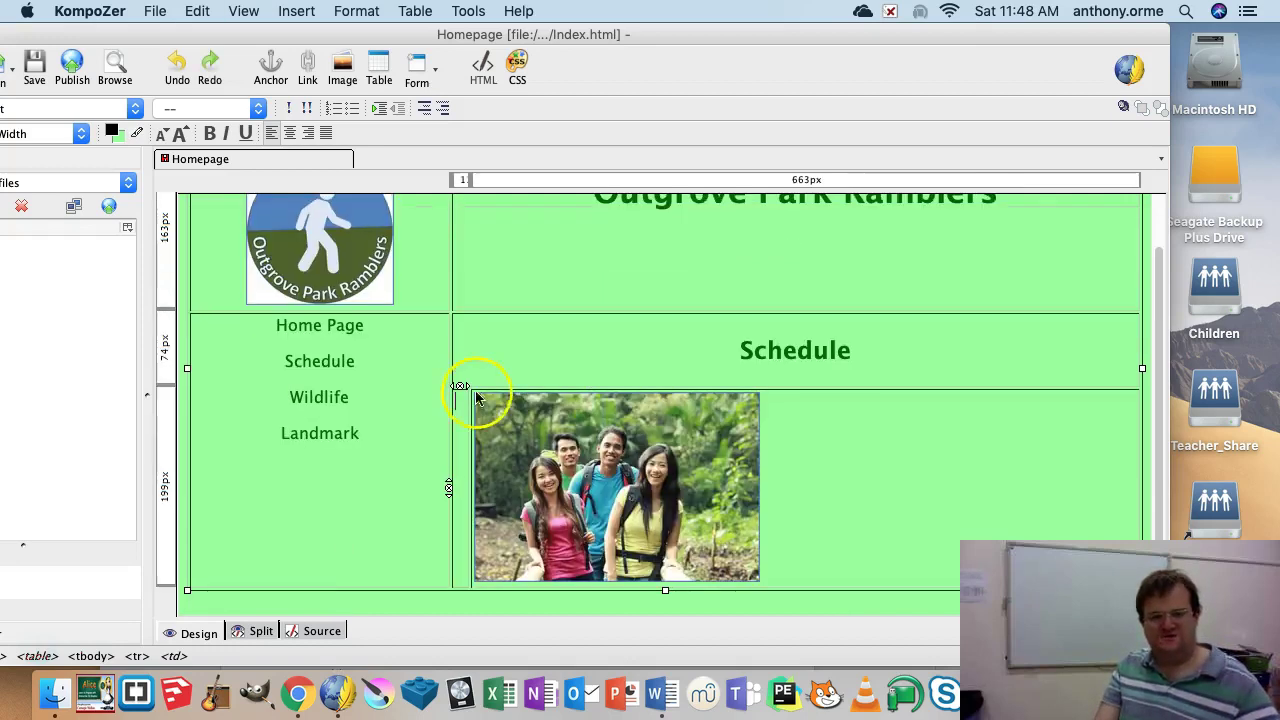
- Insert an empty 6-row, 3-column table beside the hikers photo from Insert > Table's quick grid
click(296, 11)
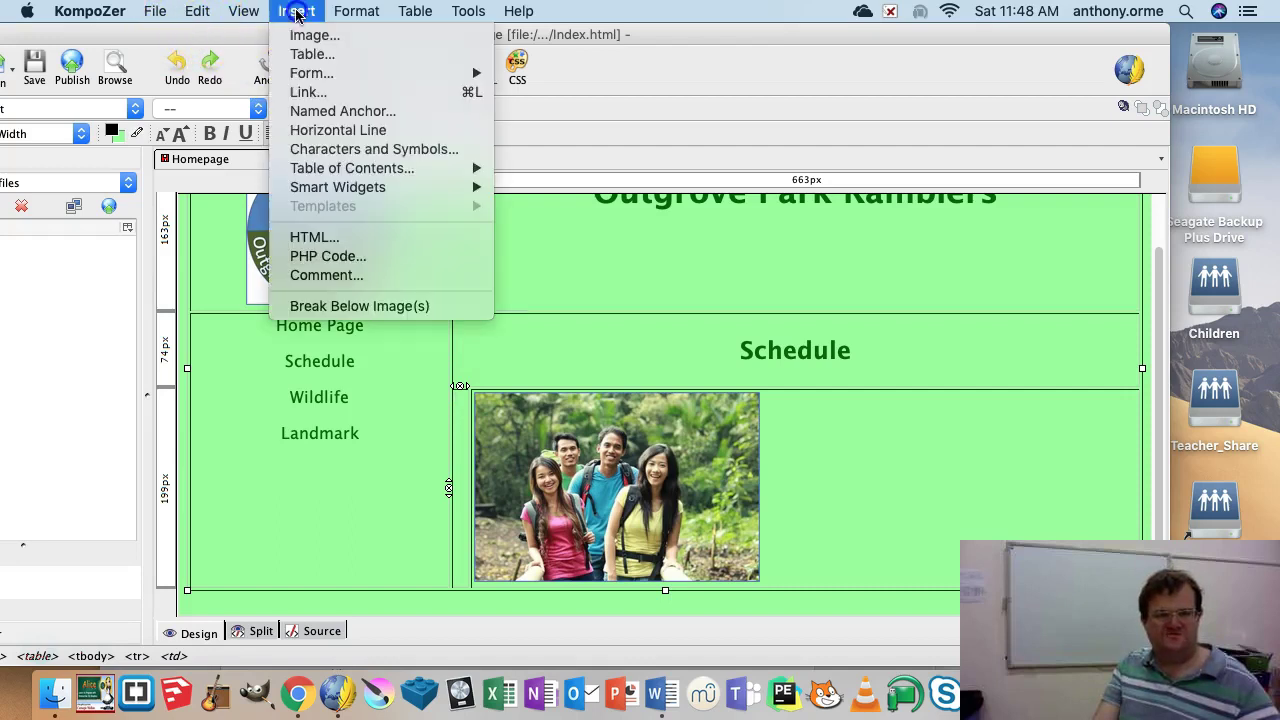
click(343, 58)
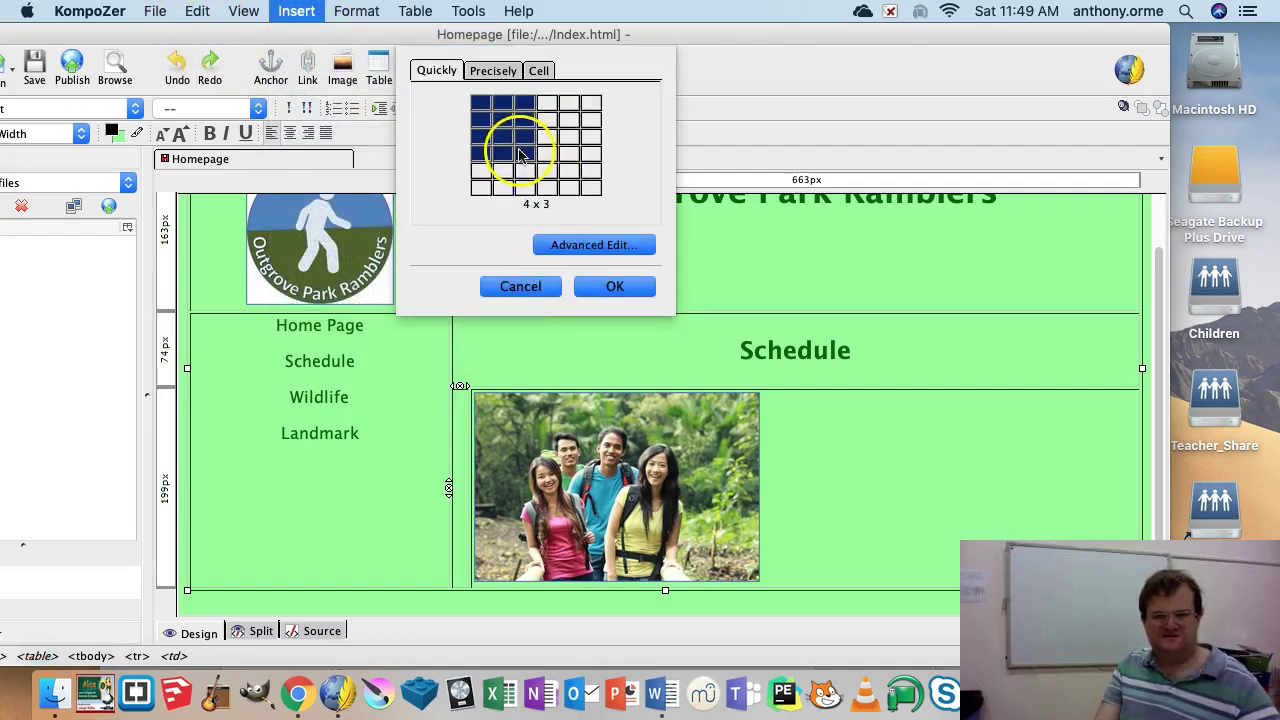
click(524, 192)
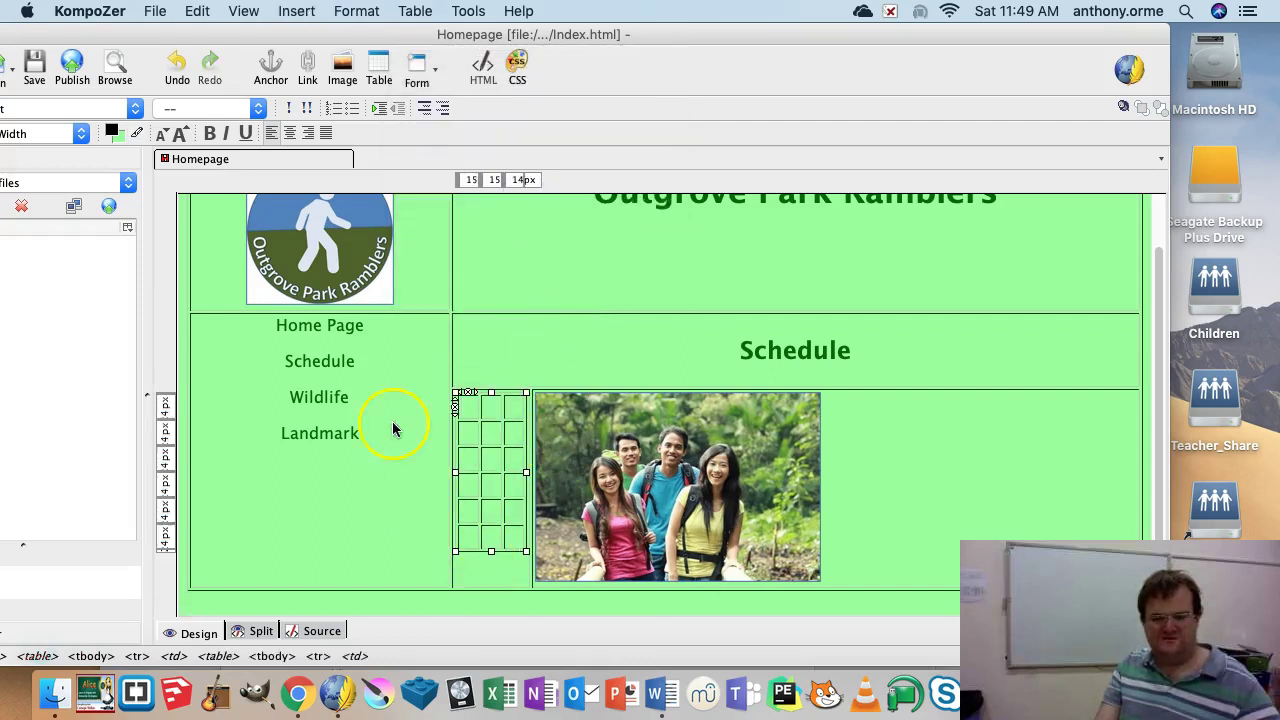
drag(283, 34, 927, 37)
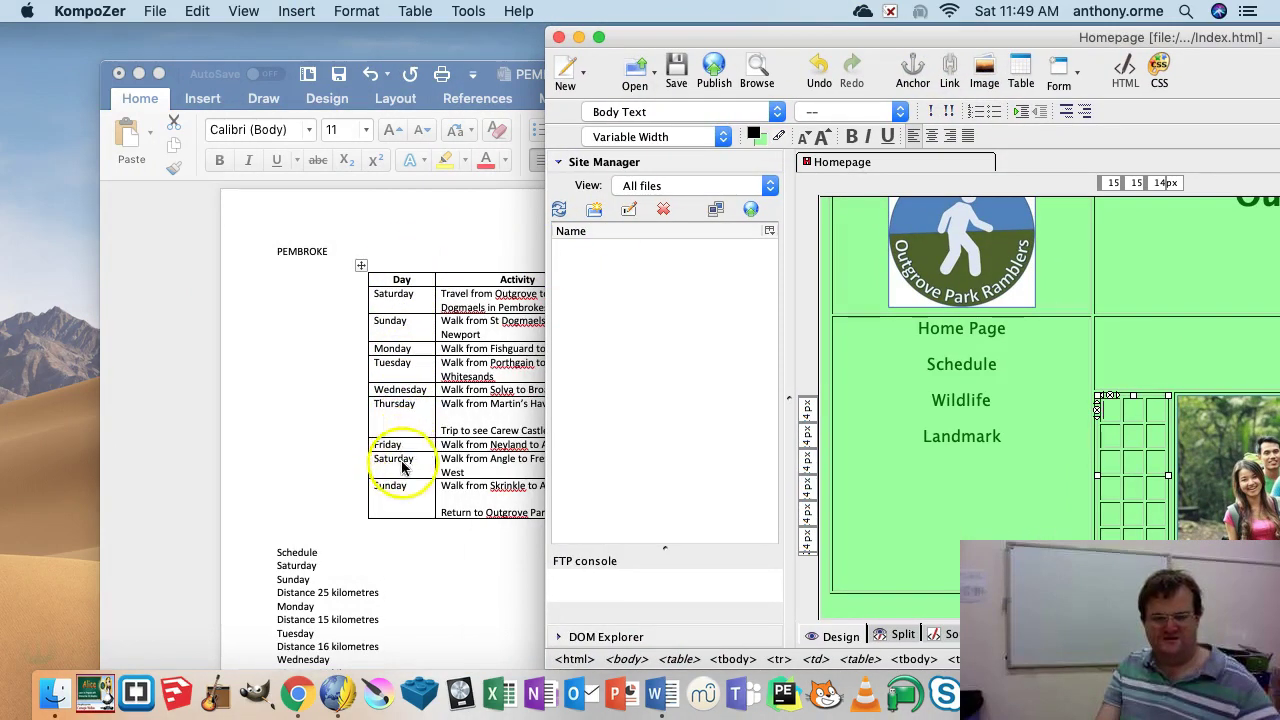
drag(966, 38, 434, 36)
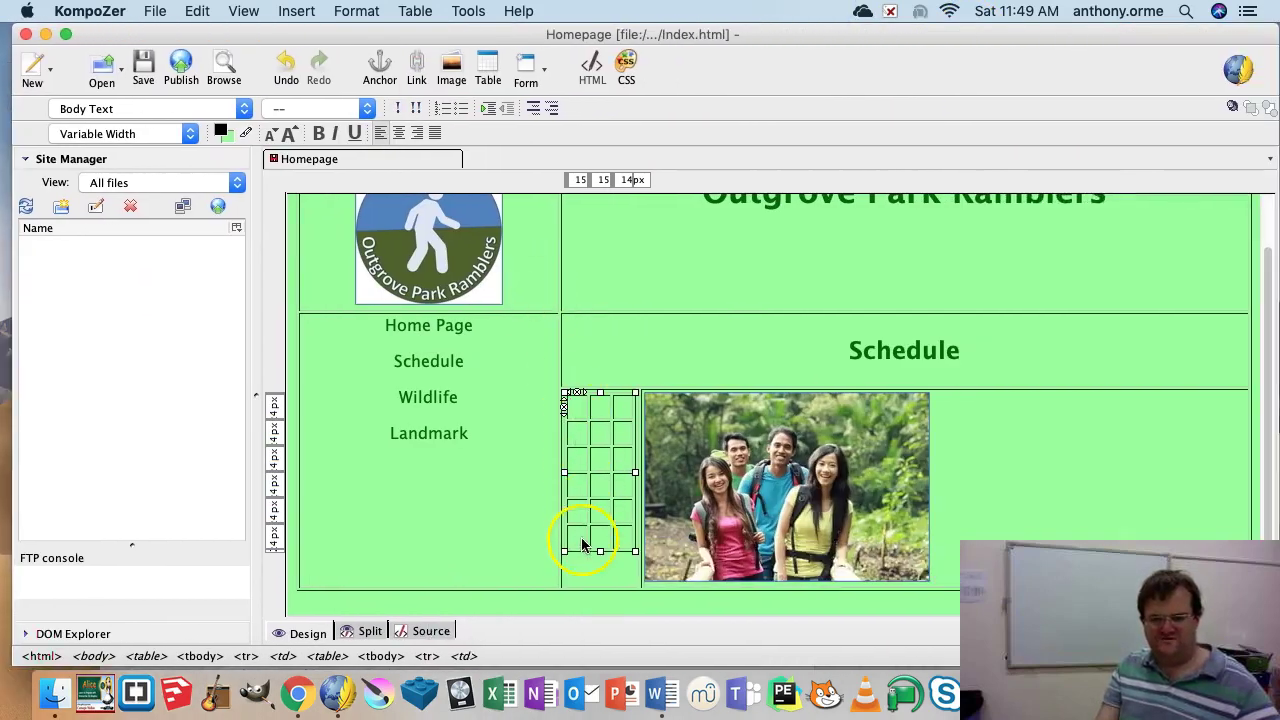
click(583, 424)
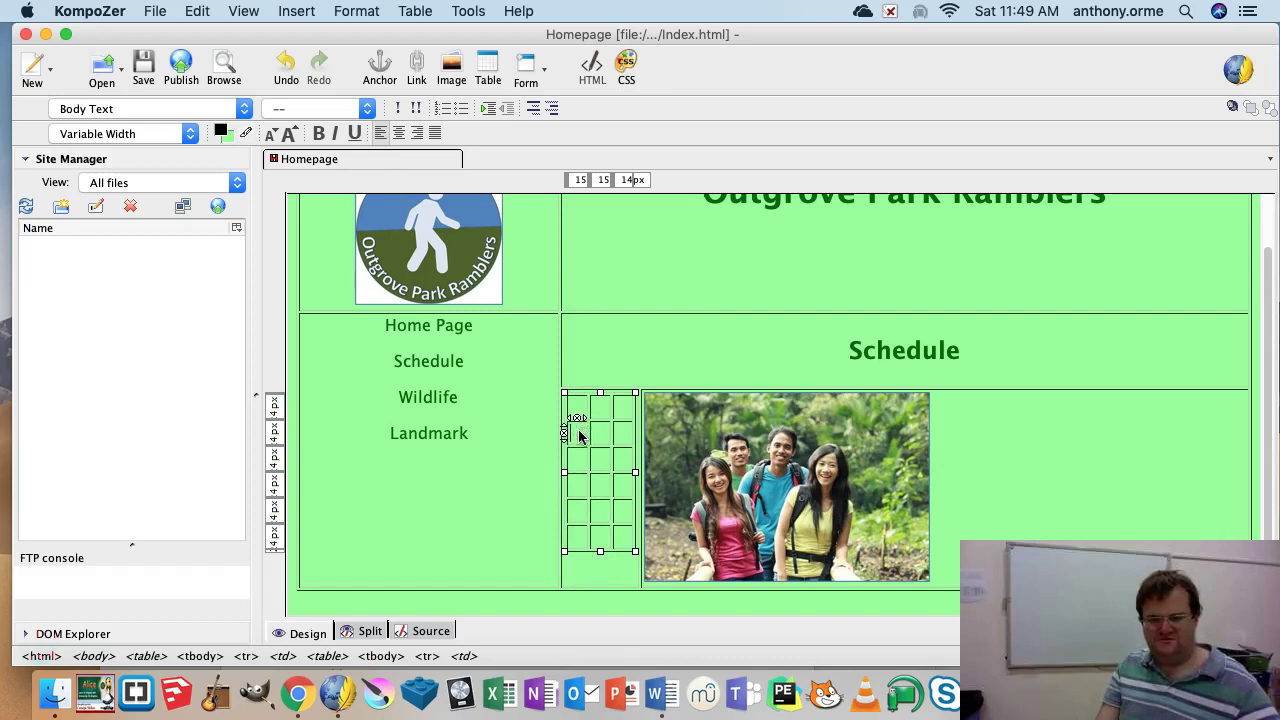
- Select a block of cells in the new table and add a row below them
drag(577, 463, 628, 537)
right_click(607, 509)
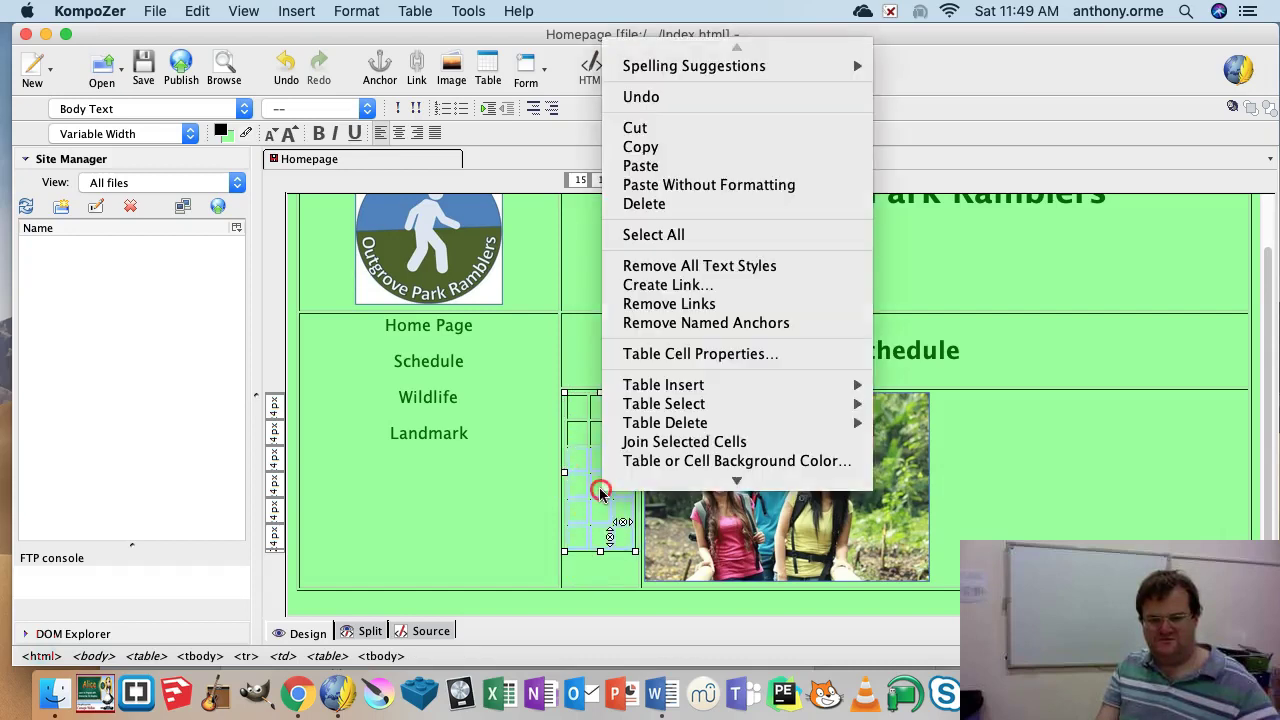
mouse_move(750, 392)
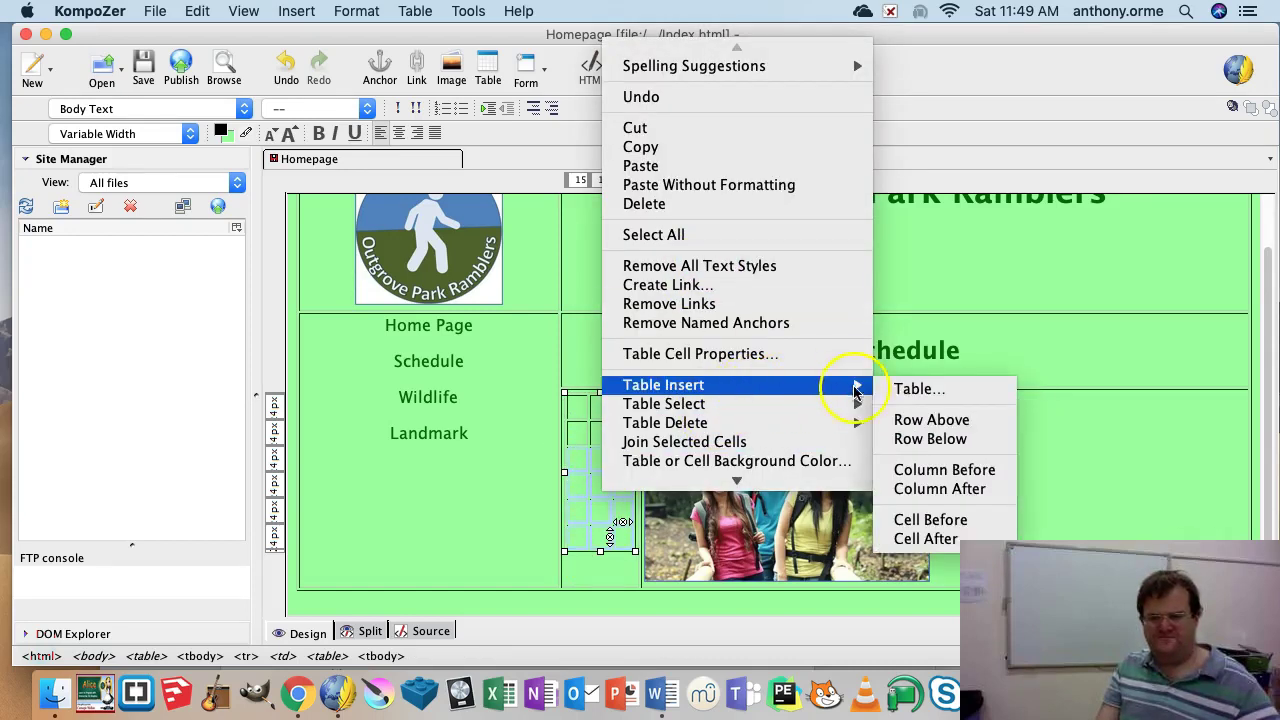
click(930, 438)
- Switch between the Word schedule table and the KompoZer page editor
click(603, 432)
click(171, 371)
drag(157, 40, 590, 90)
click(361, 265)
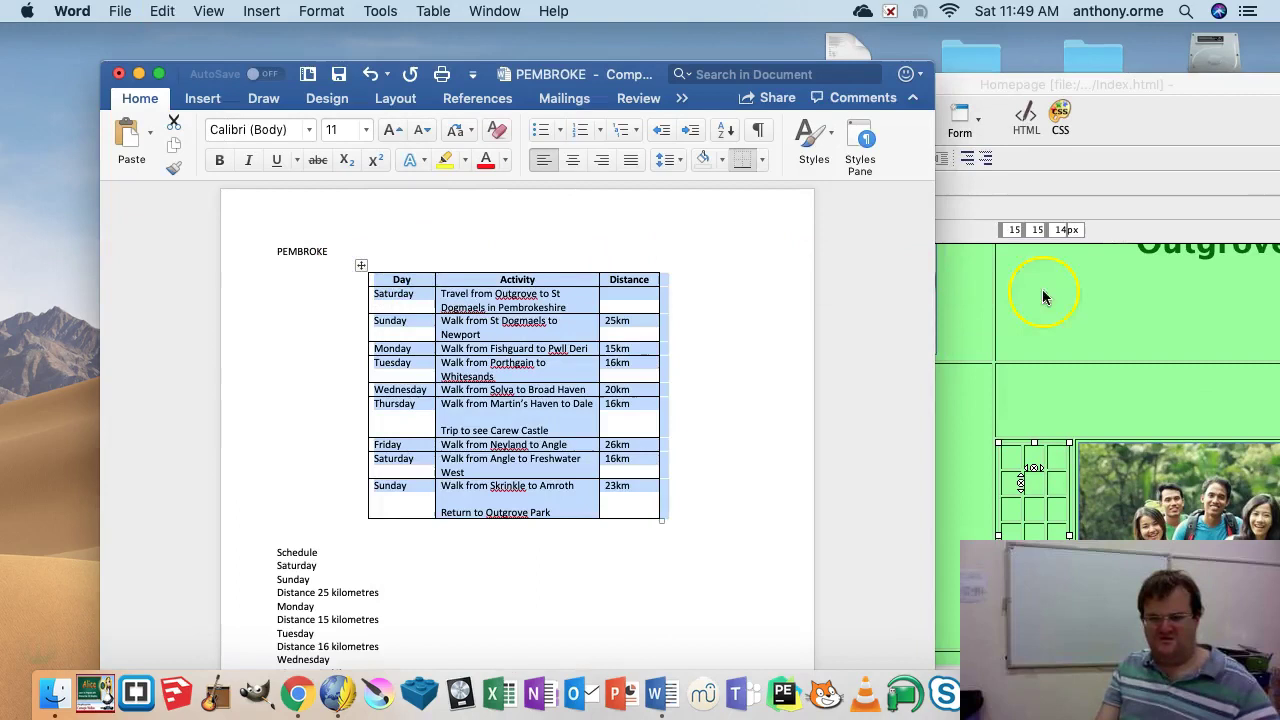
click(1049, 343)
double_click(914, 45)
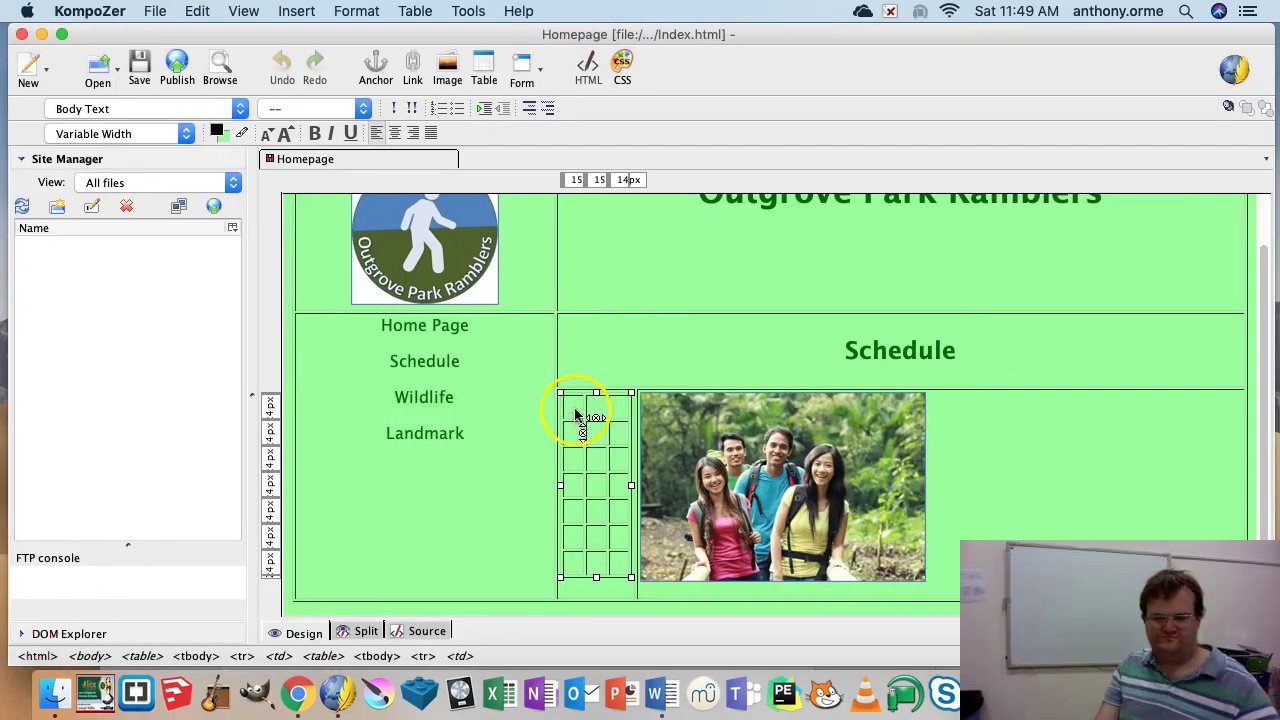
- Paste Word's schedule into the table cells, undo it, and move the editor aside
drag(575, 415, 614, 532)
key(super+v)
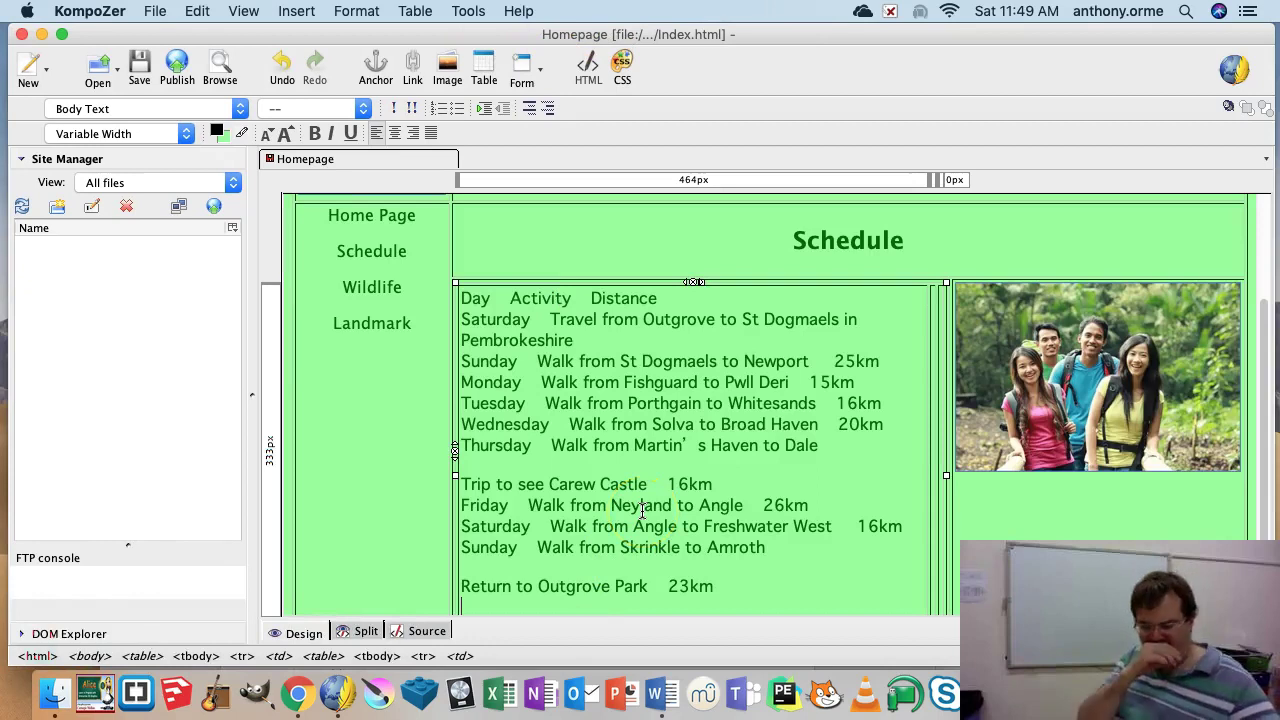
key(super+z)
click(612, 487)
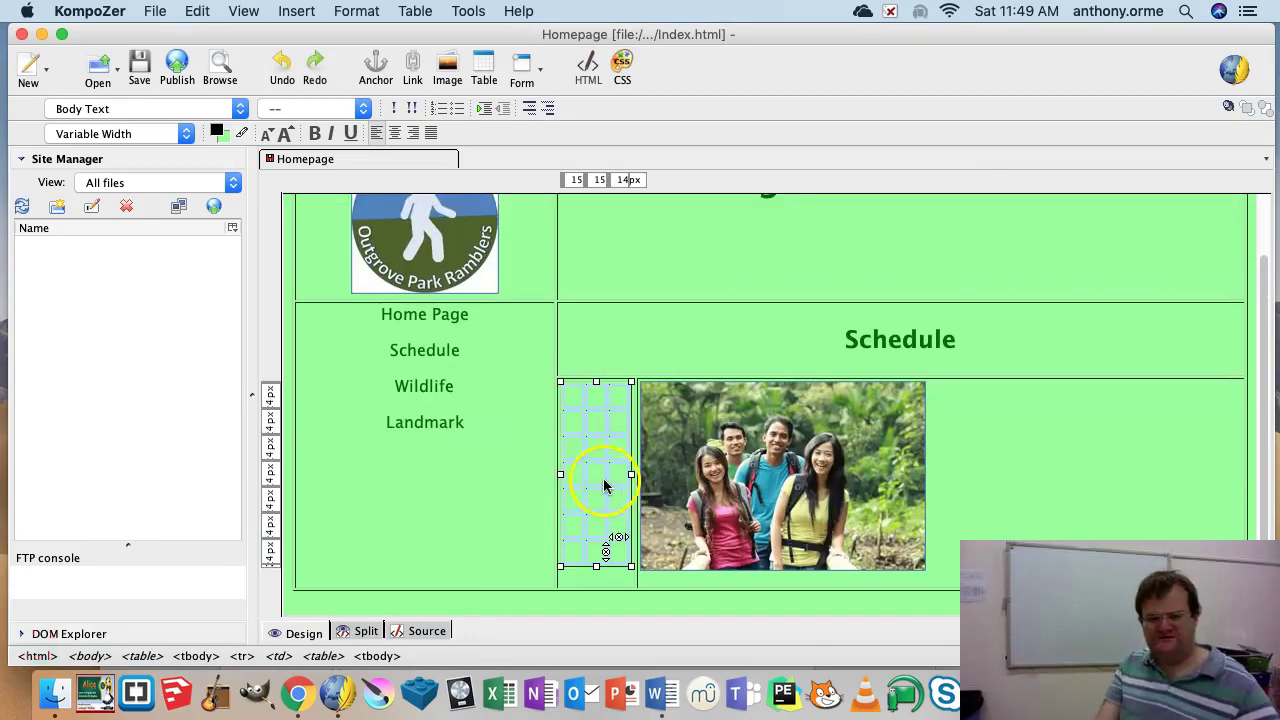
click(578, 400)
drag(250, 34, 805, 16)
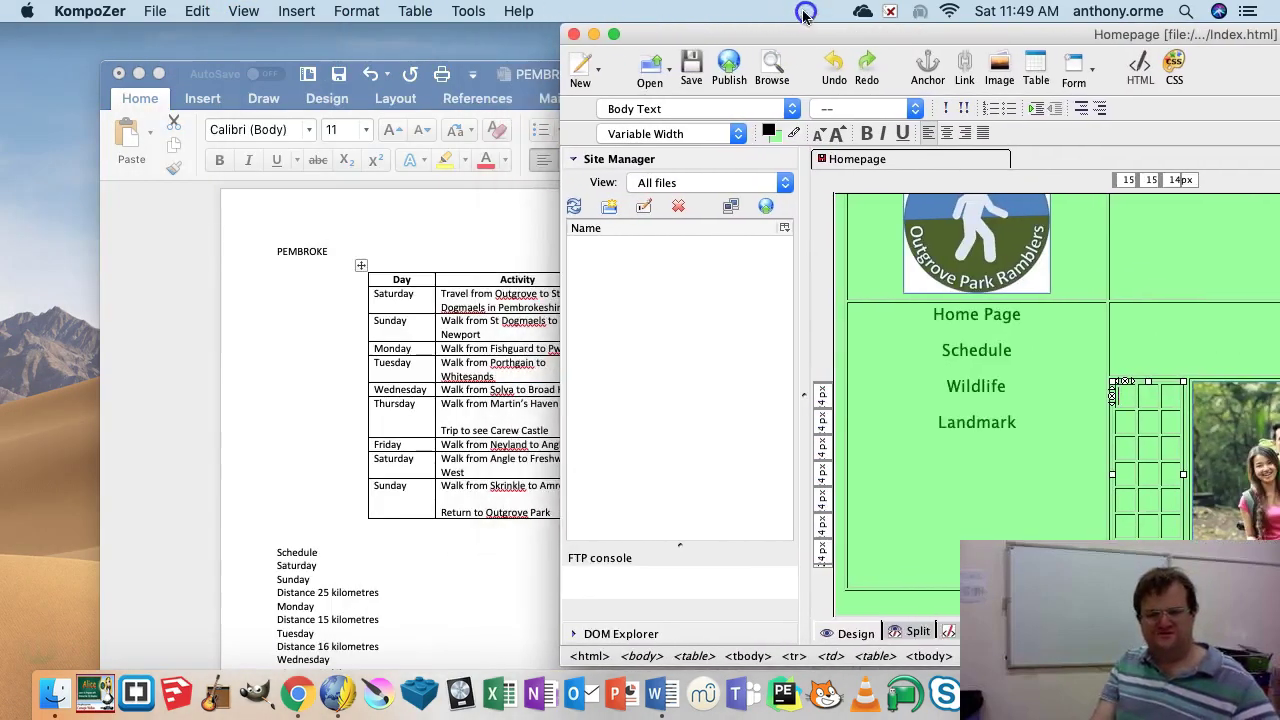
- Paste Word's schedule as plain text lines into the outer cell below the empty table with Edit > Paste
right_click(1125, 402)
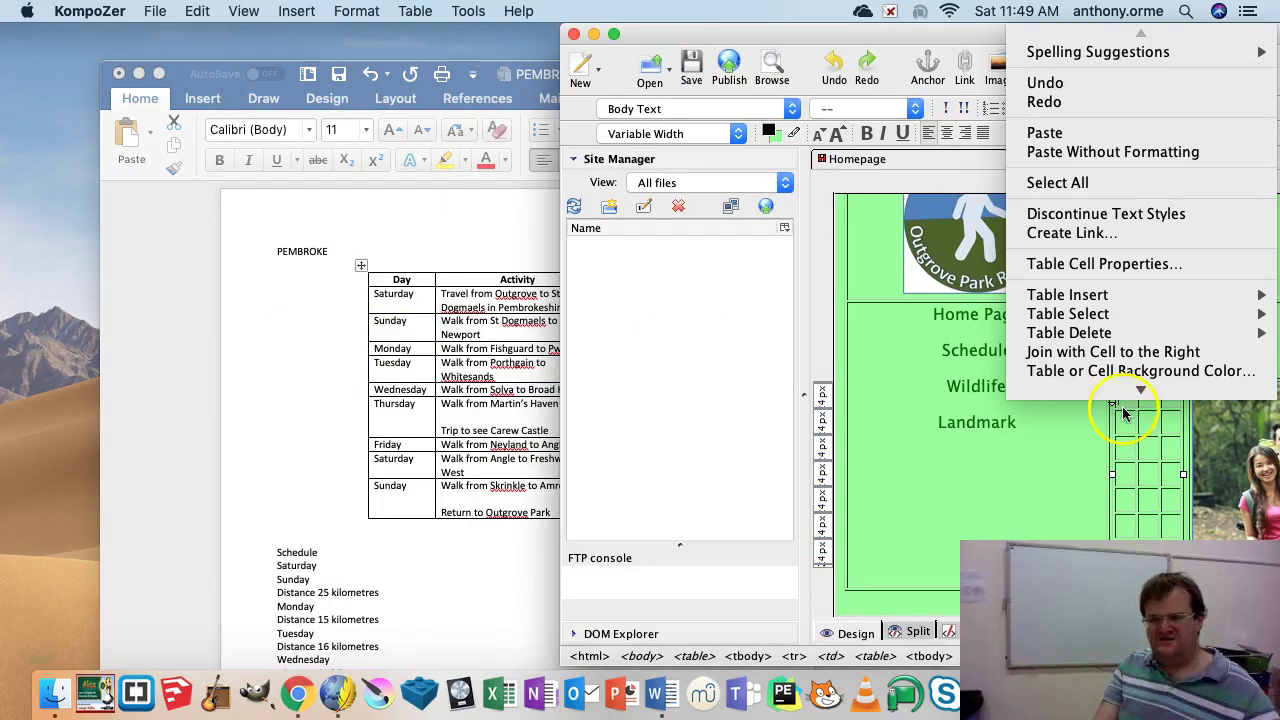
click(1104, 140)
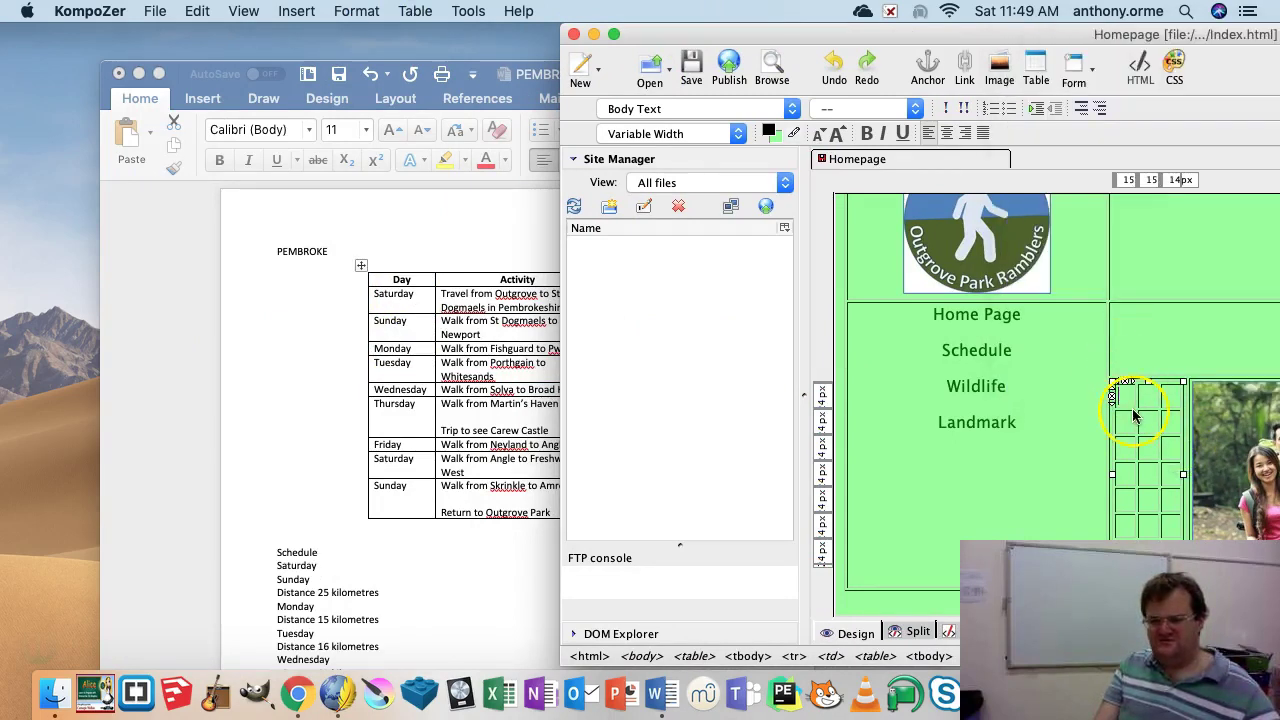
drag(1044, 34, 646, 34)
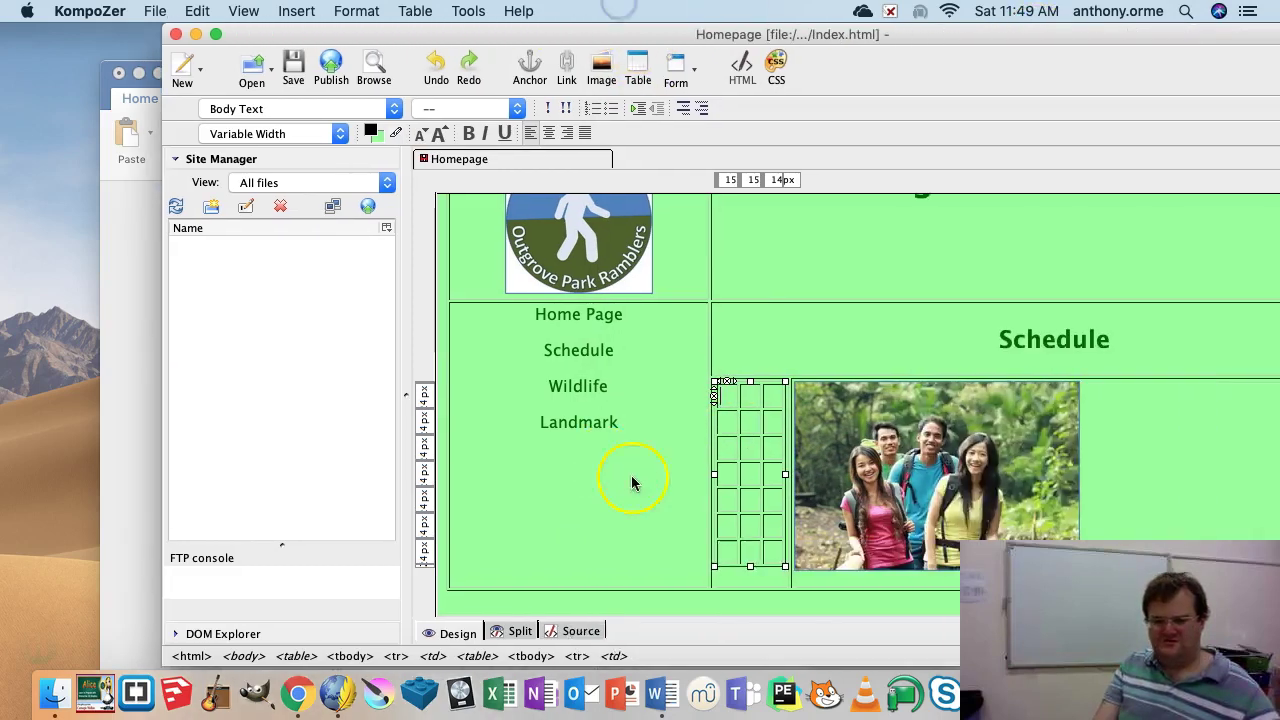
click(740, 575)
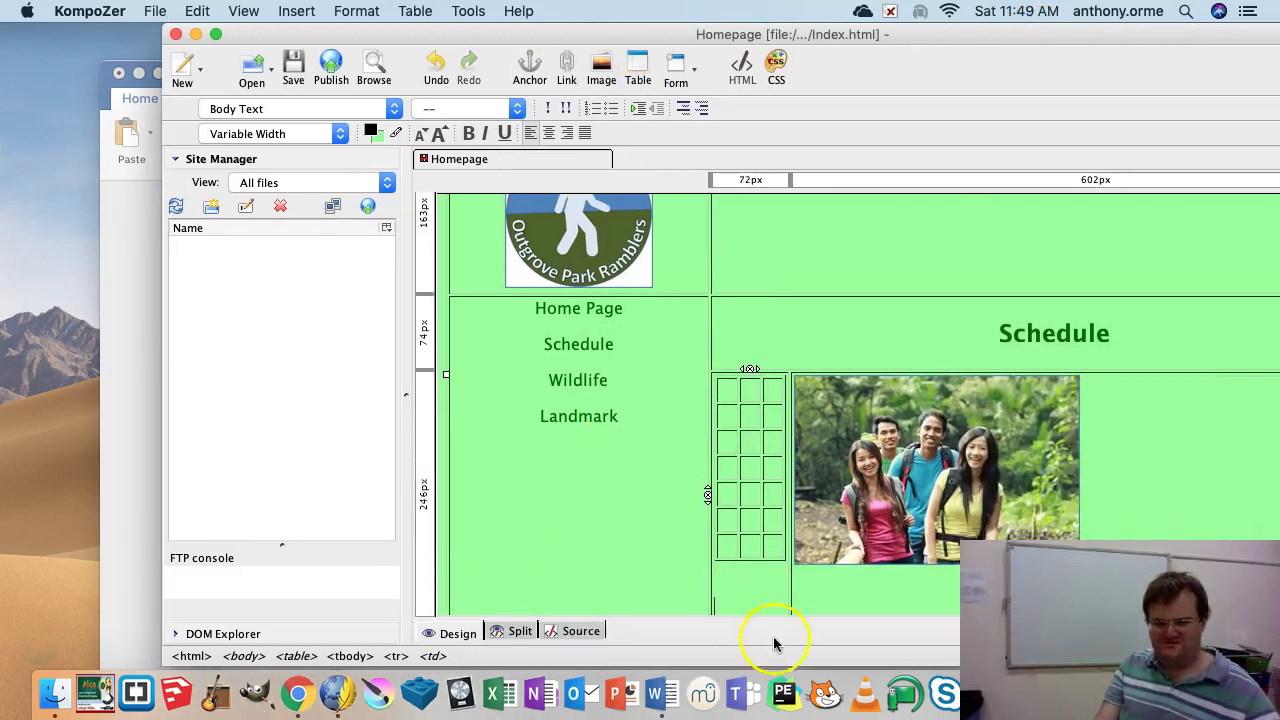
right_click(721, 593)
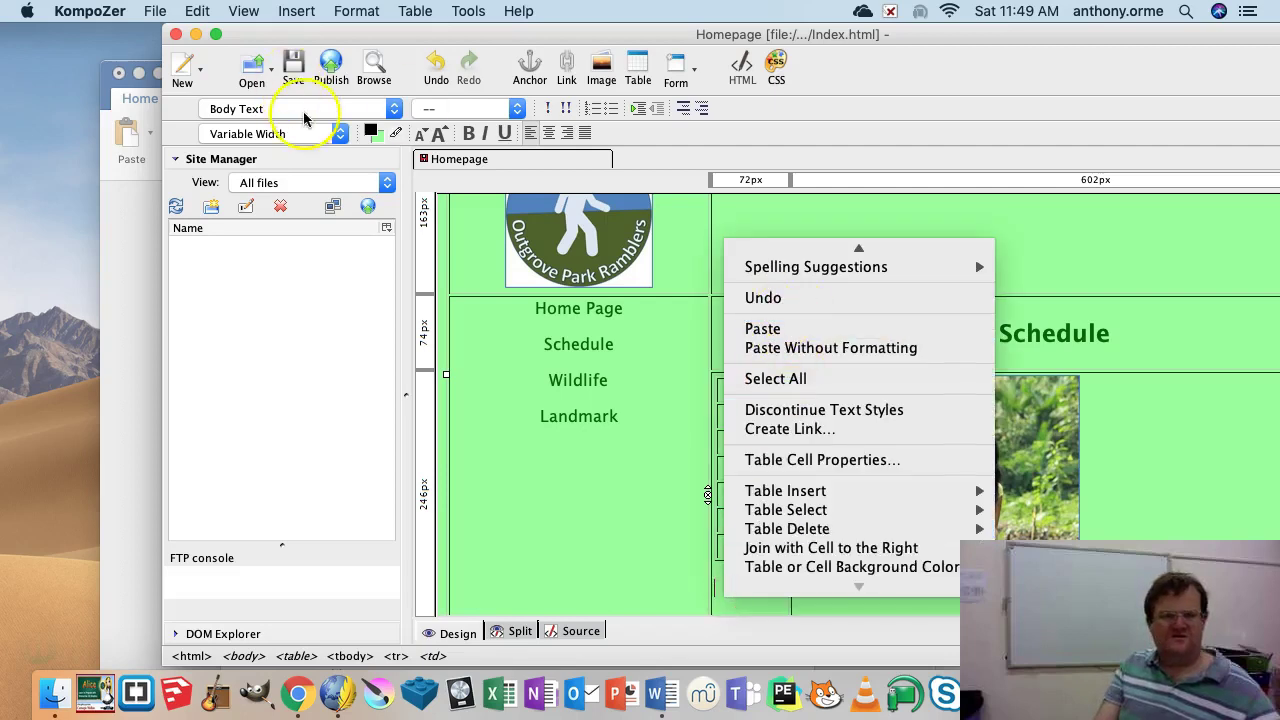
click(198, 9)
click(198, 9)
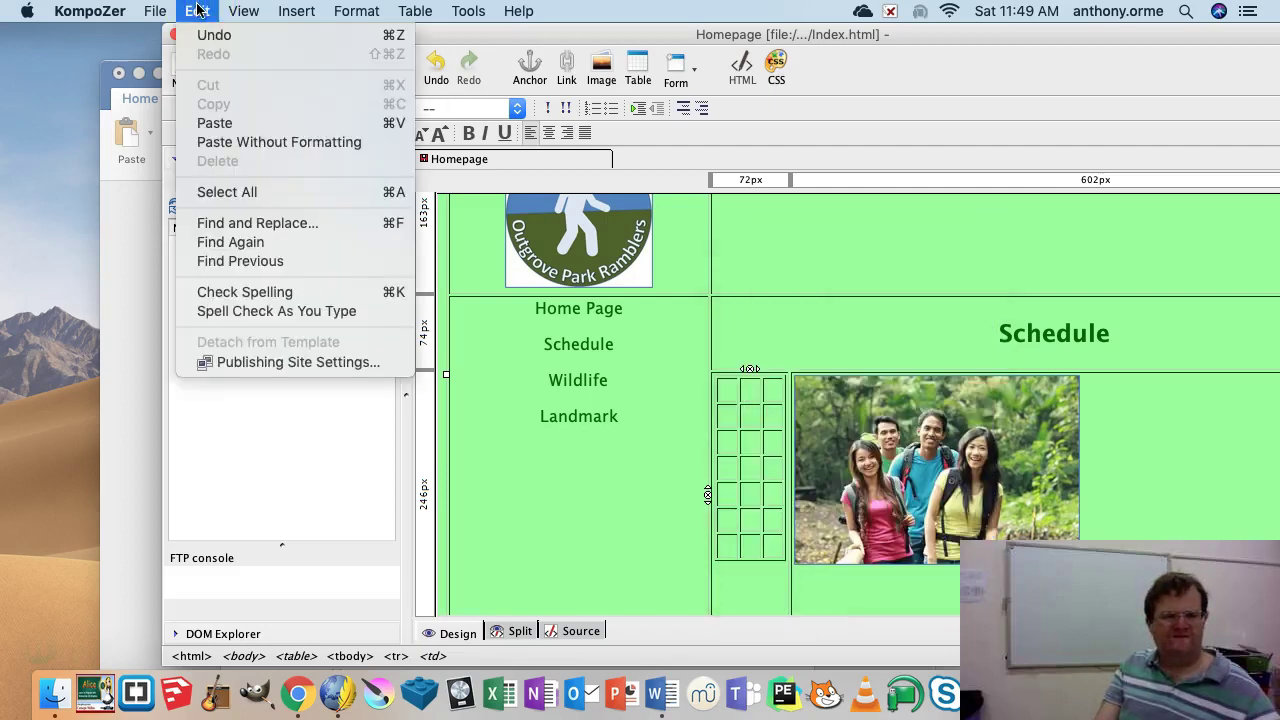
click(214, 123)
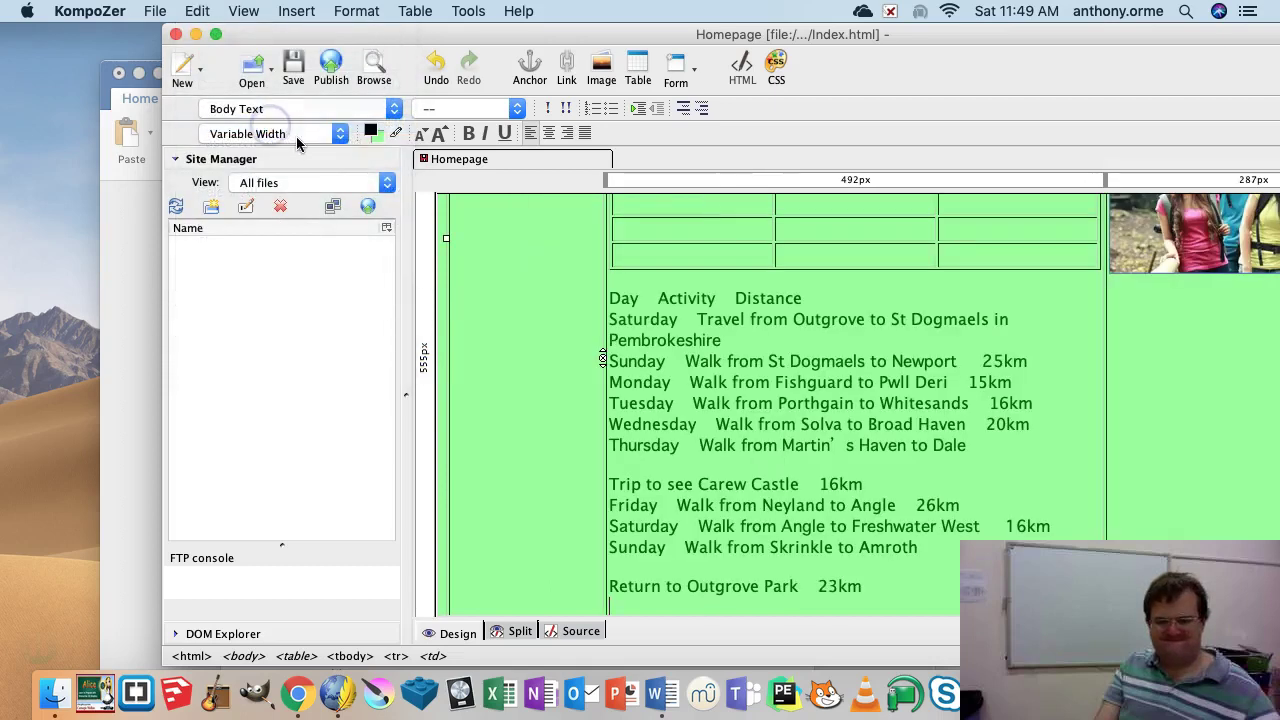
scroll(600, 280, up, 5)
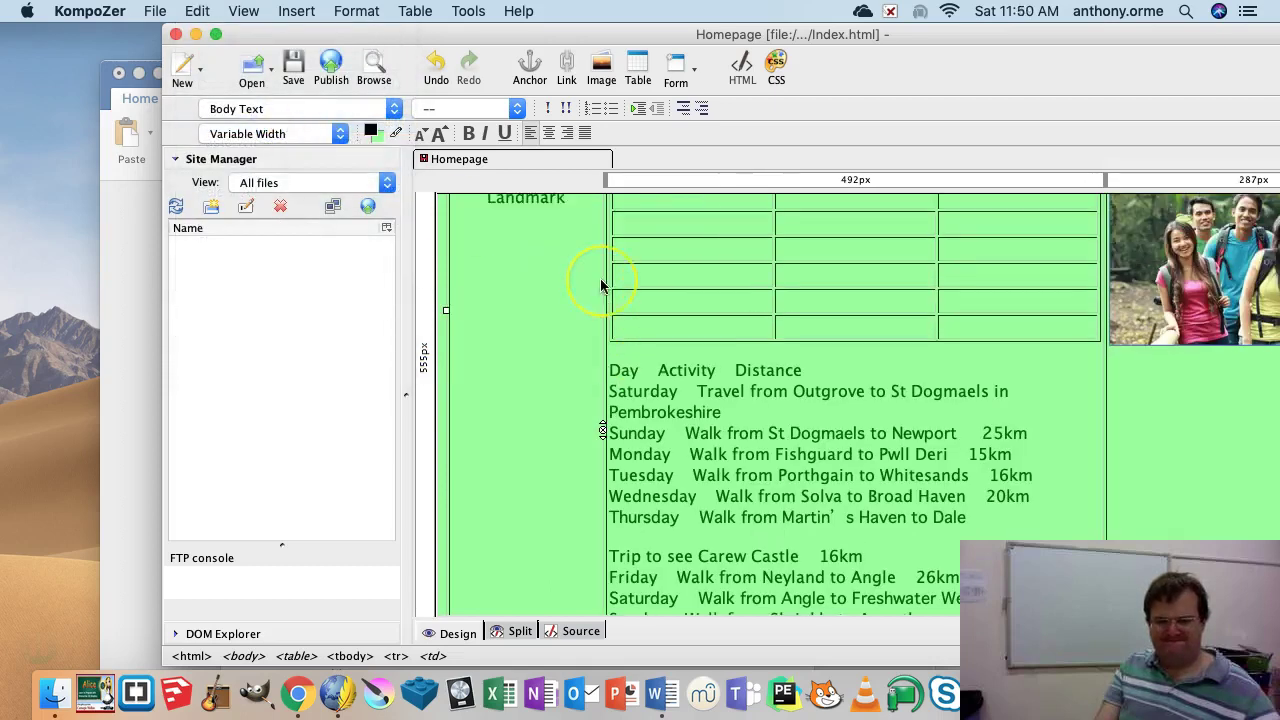
- Drag Day, Activity and Distance from the pasted text into the table's header cells
drag(642, 476, 610, 477)
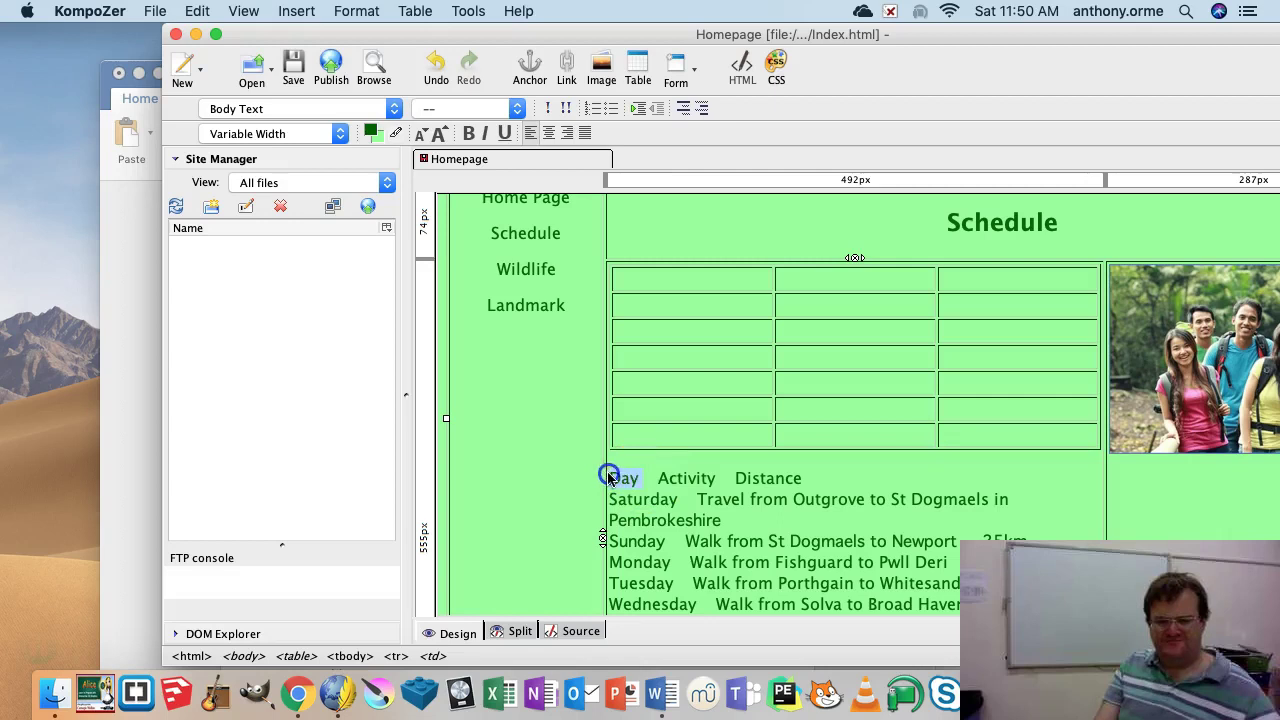
drag(648, 369, 652, 280)
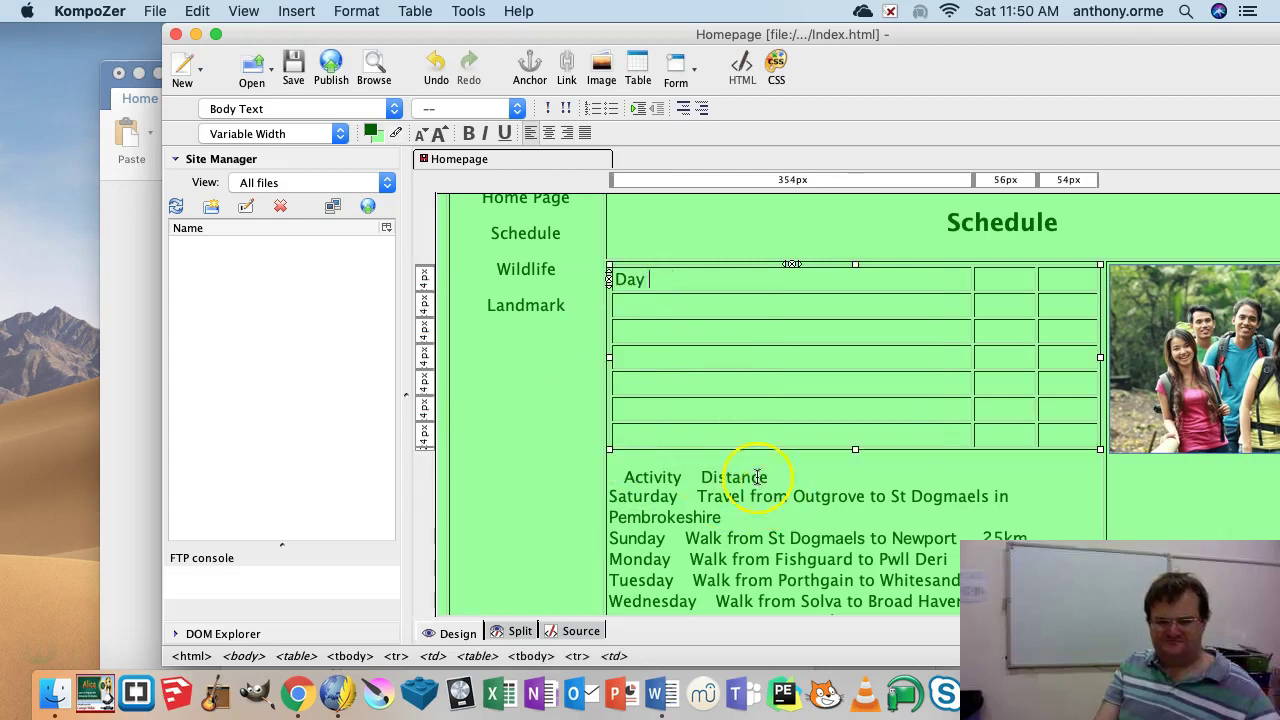
drag(681, 477, 1004, 286)
drag(712, 477, 863, 414)
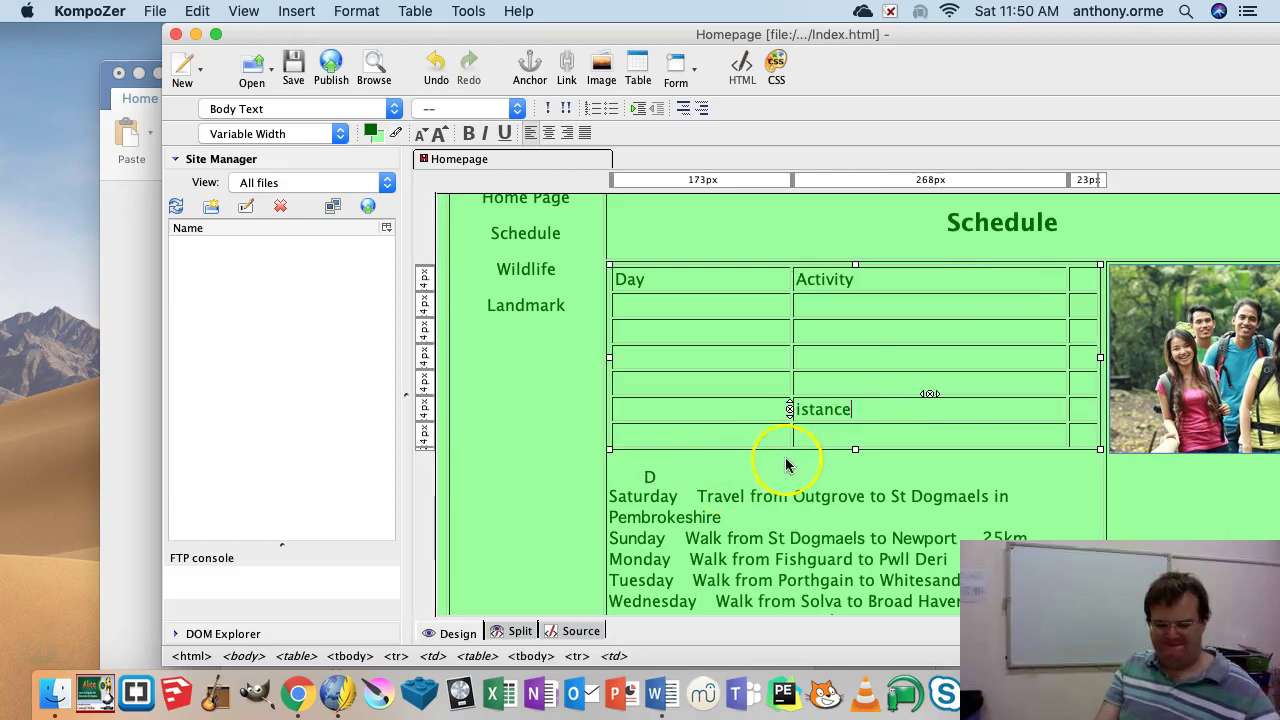
key(super+z)
click(650, 477)
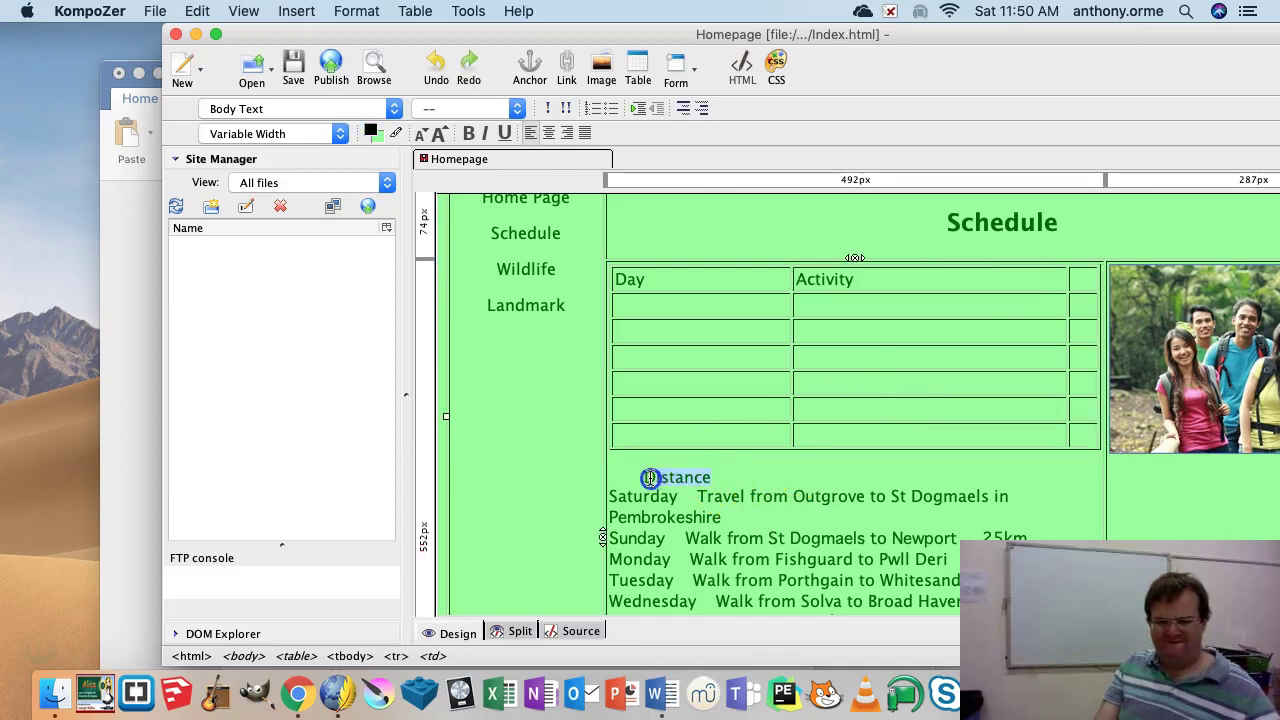
drag(650, 477, 1083, 283)
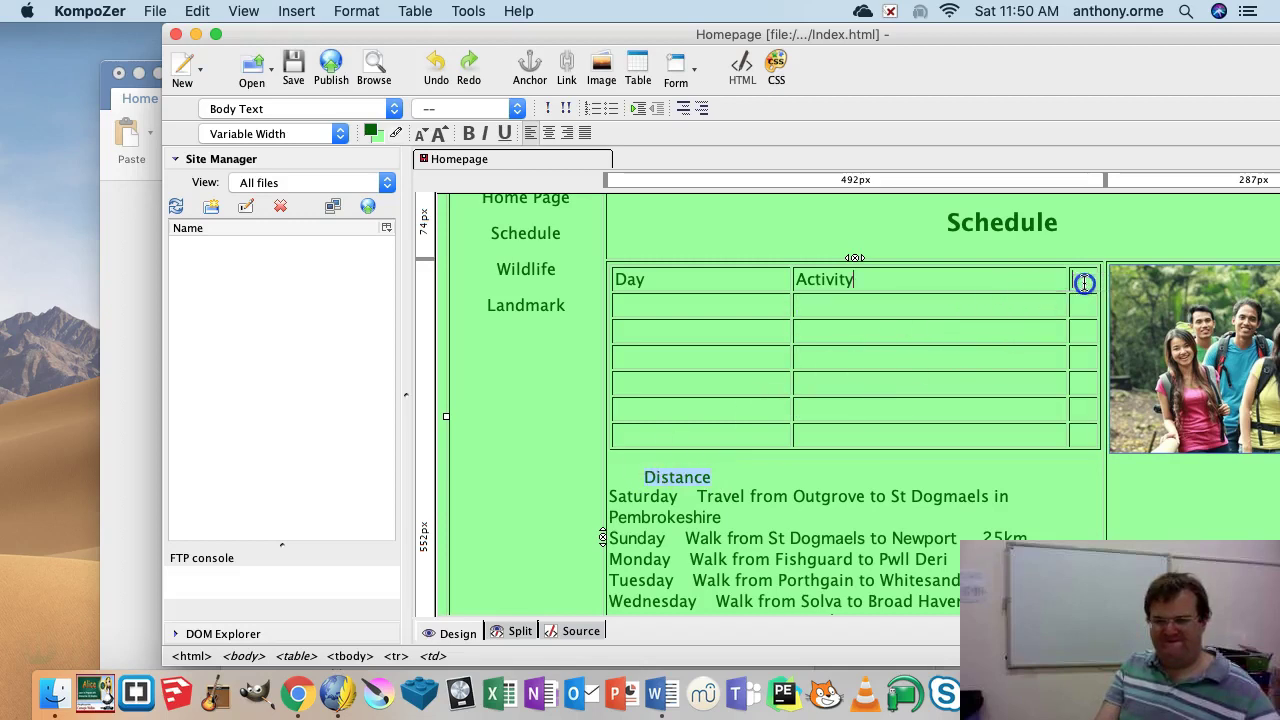
- Fill the Saturday row with its activity and the Sunday row with its walk and 25km
drag(680, 497, 657, 306)
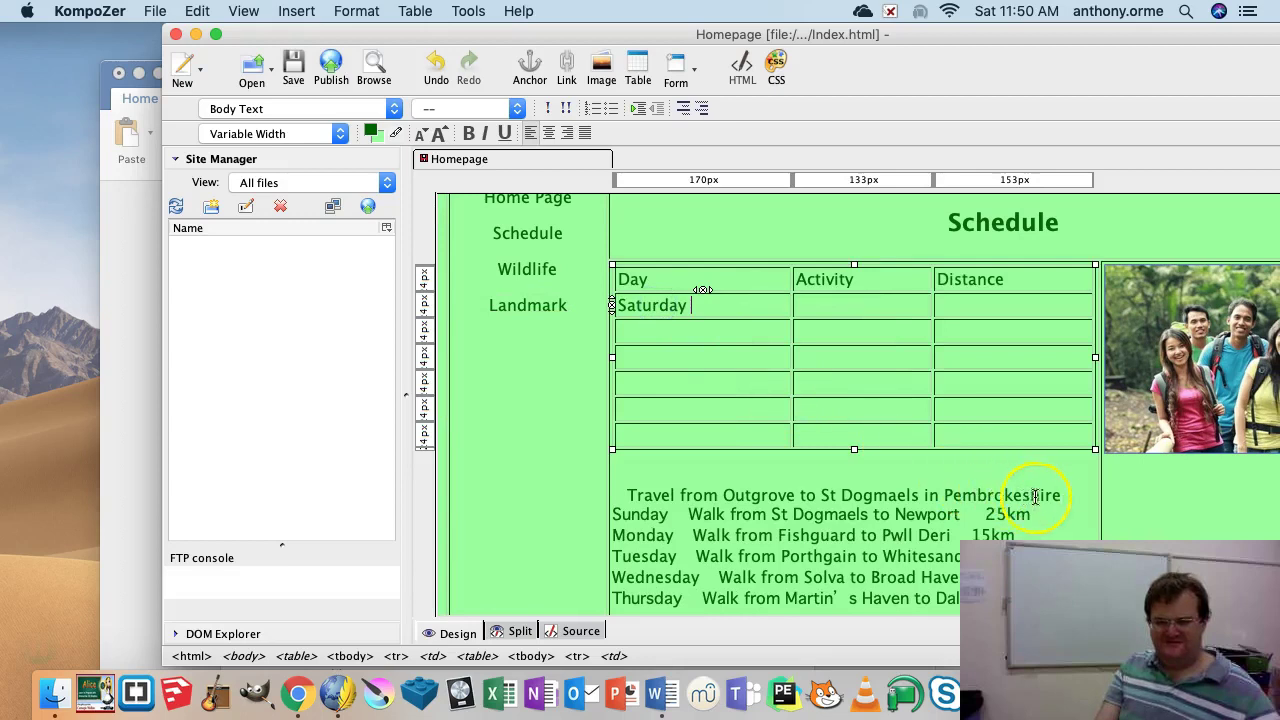
drag(1063, 497, 638, 494)
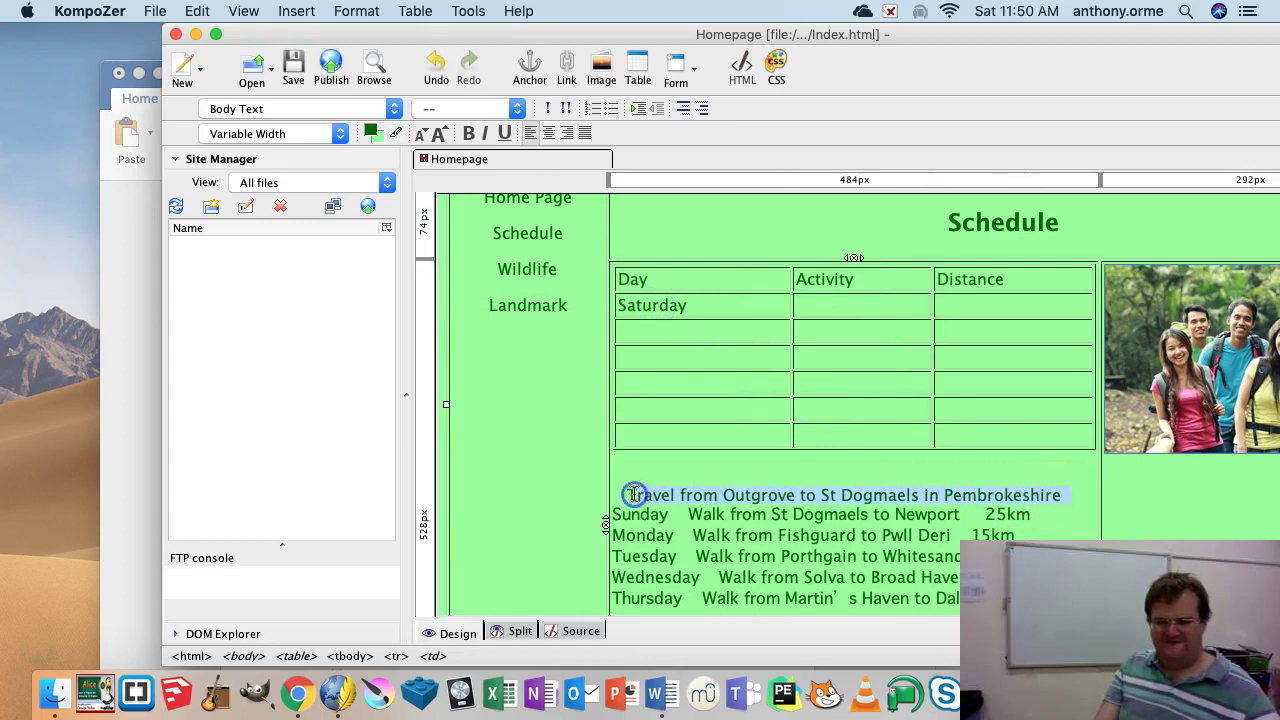
drag(673, 489, 814, 294)
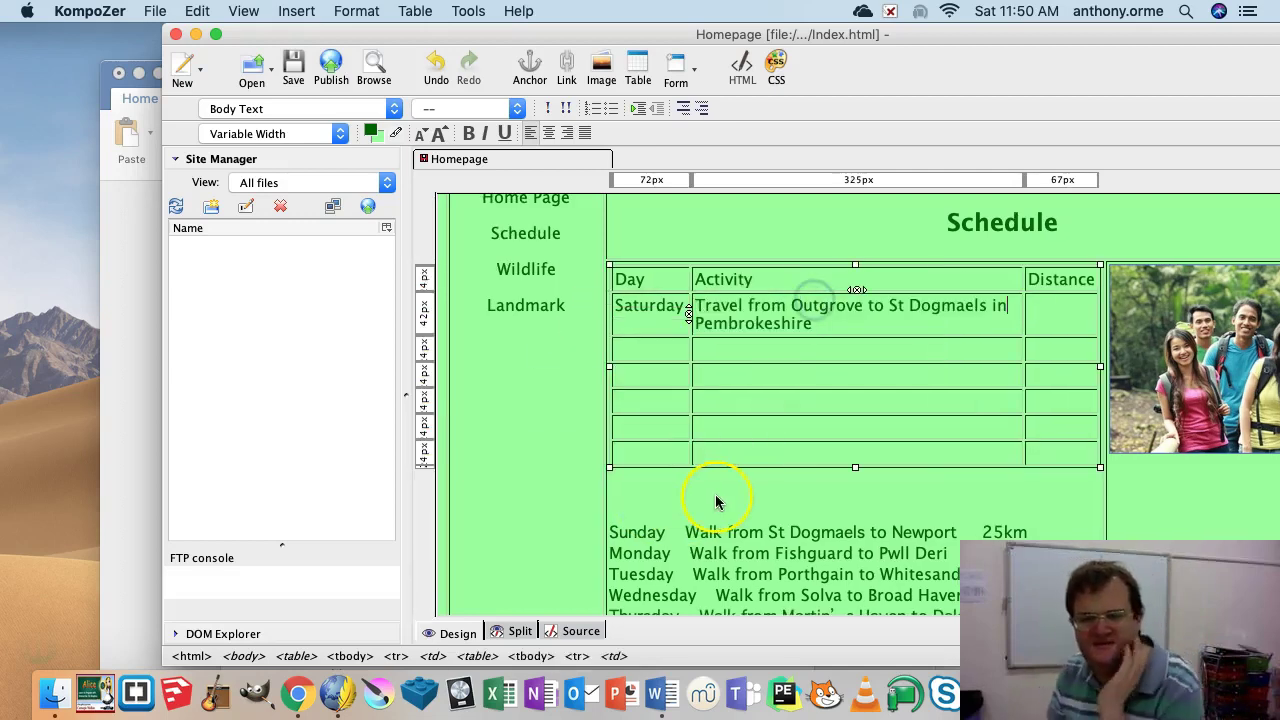
scroll(775, 527, down, 1)
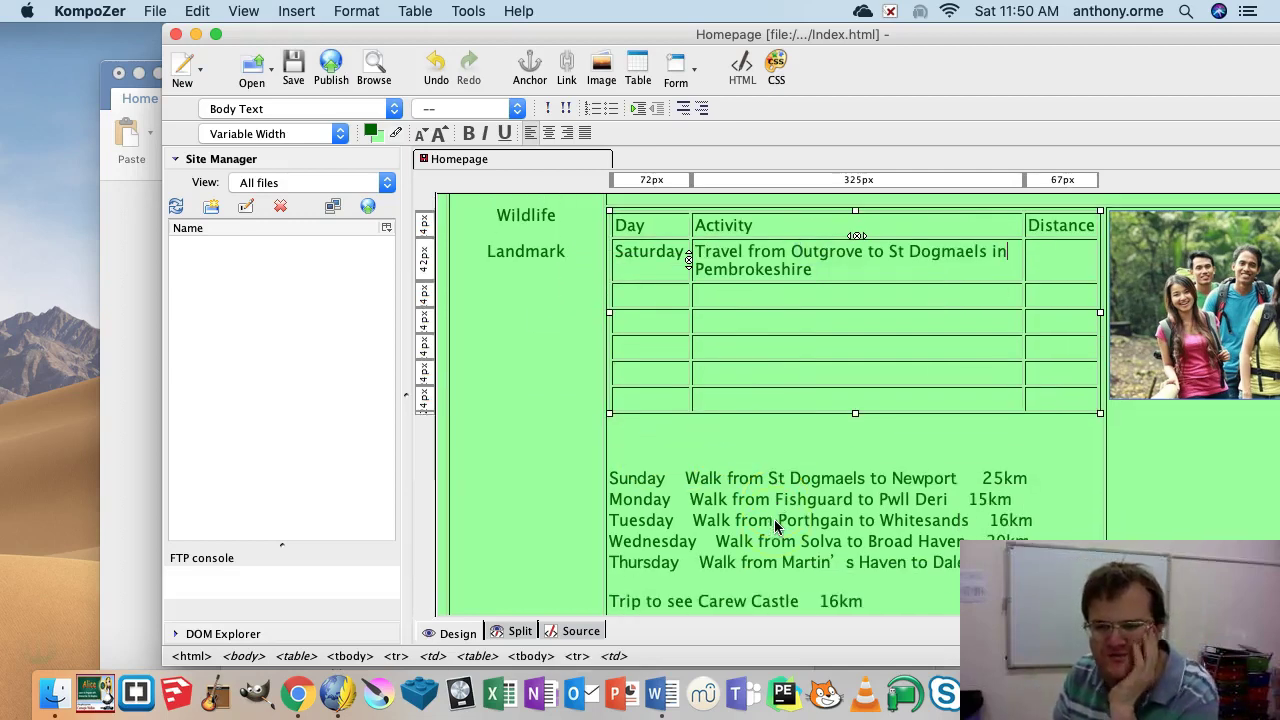
drag(666, 479, 660, 292)
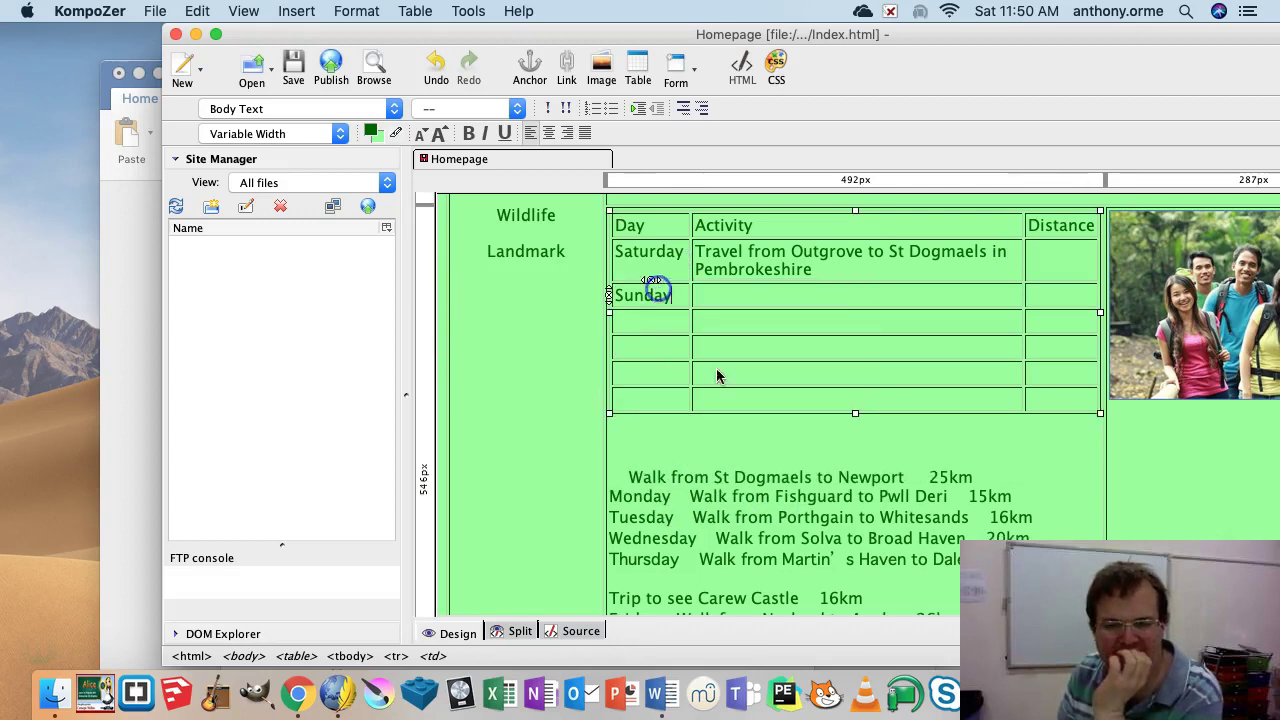
drag(903, 475, 808, 309)
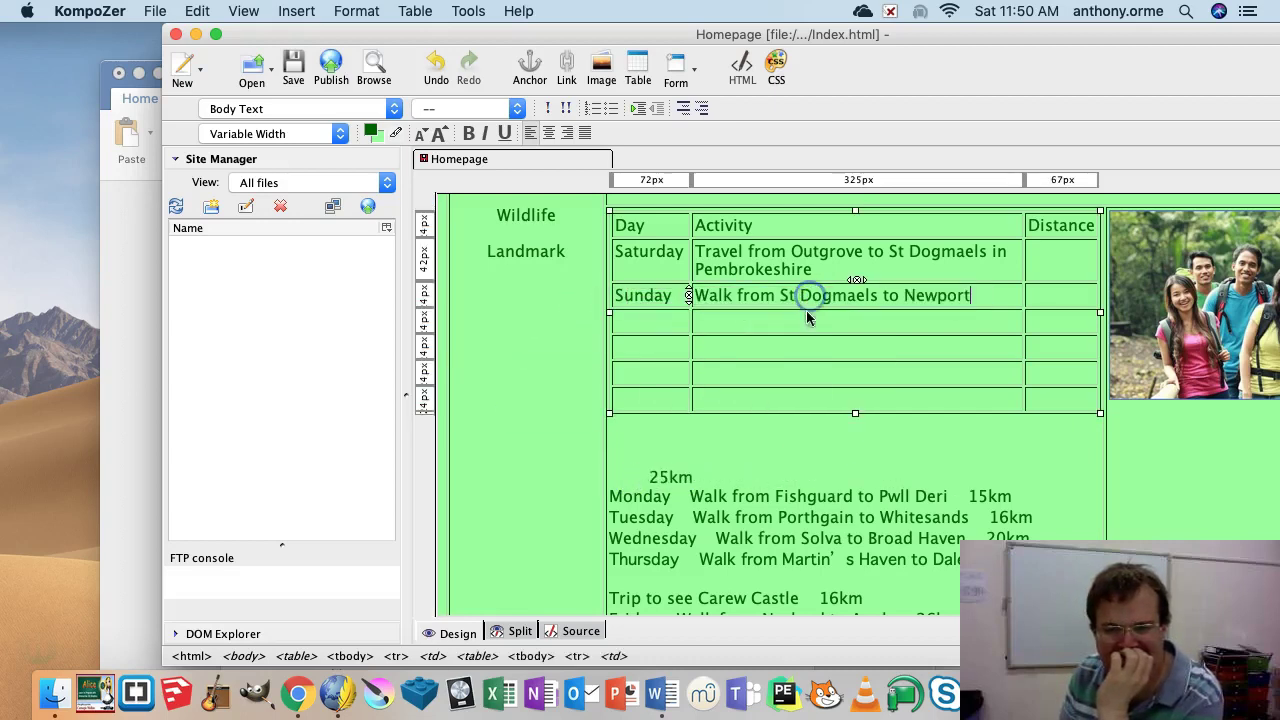
drag(695, 478, 1043, 299)
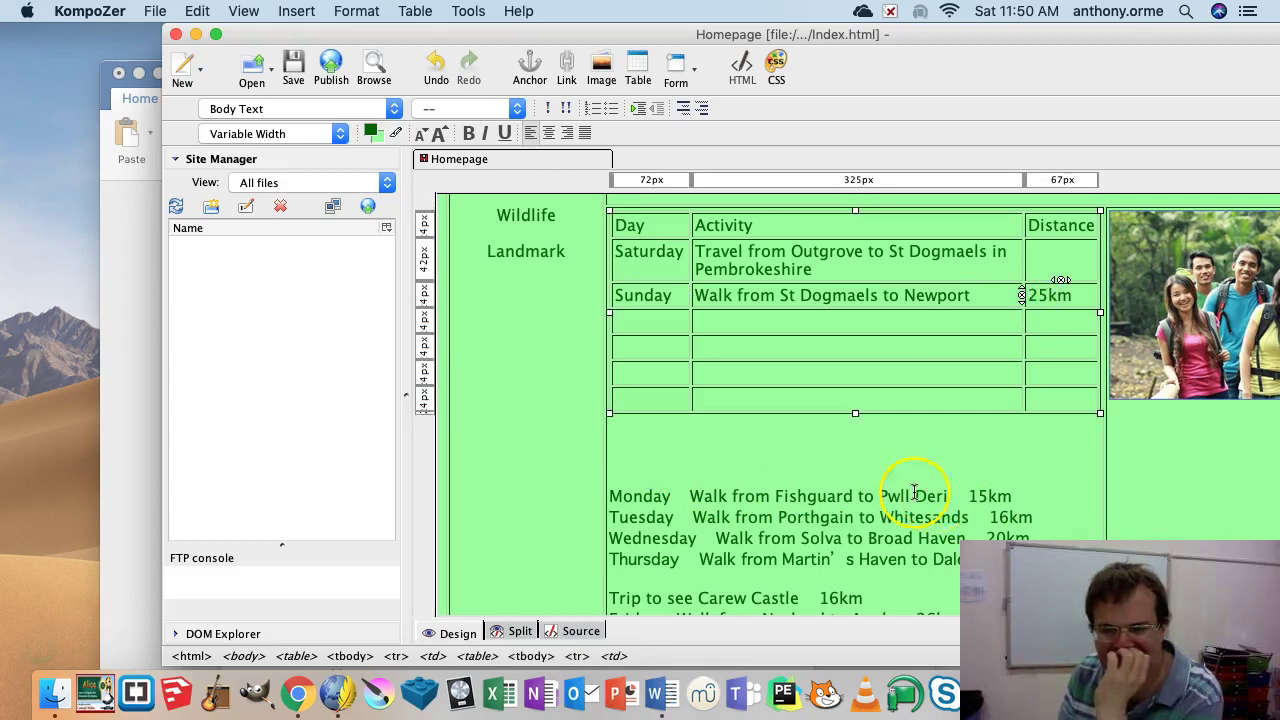
- Fill the Monday row with its walk and 15km, and move Tuesday into the next Day cell
drag(672, 492, 651, 321)
drag(893, 496, 737, 318)
drag(672, 492, 1030, 321)
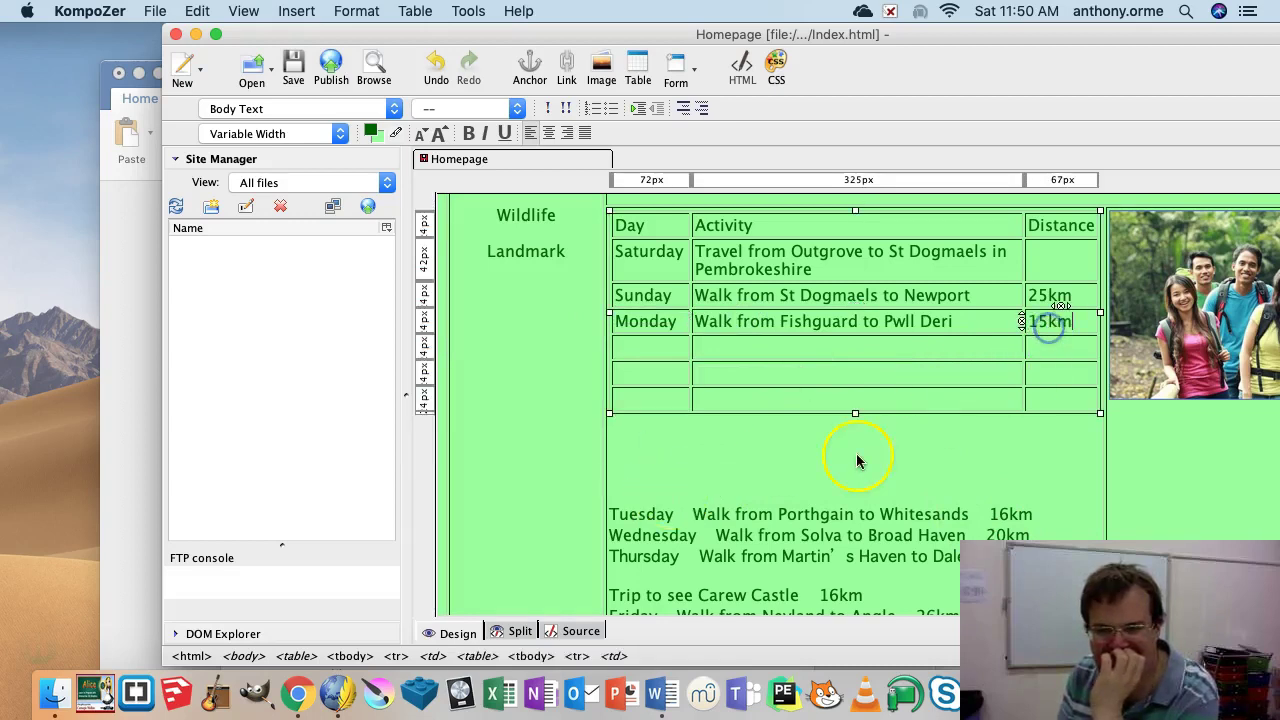
drag(675, 516, 660, 350)
drag(904, 514, 806, 349)
click(678, 510)
- Put 16km in Tuesday's row and fill Wednesday with the Solva to Broad Haven walk and 20km
drag(653, 511, 1042, 350)
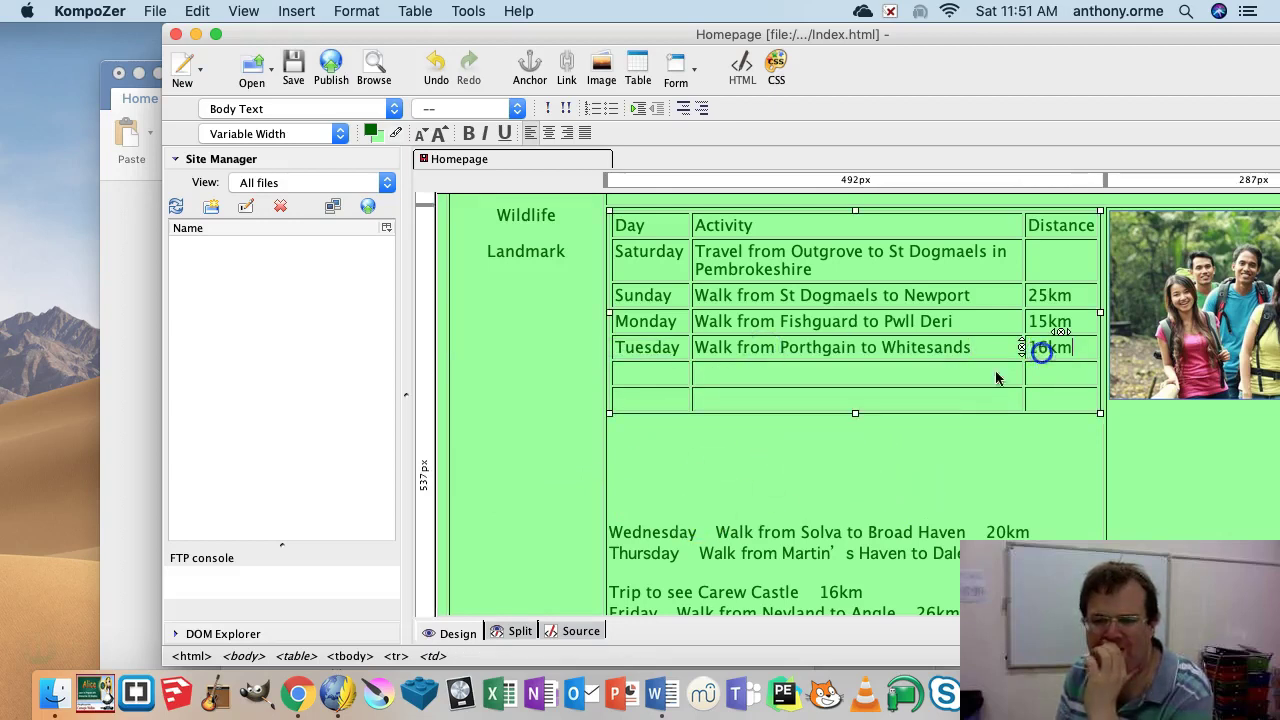
click(667, 537)
drag(695, 533, 678, 375)
drag(880, 533, 757, 535)
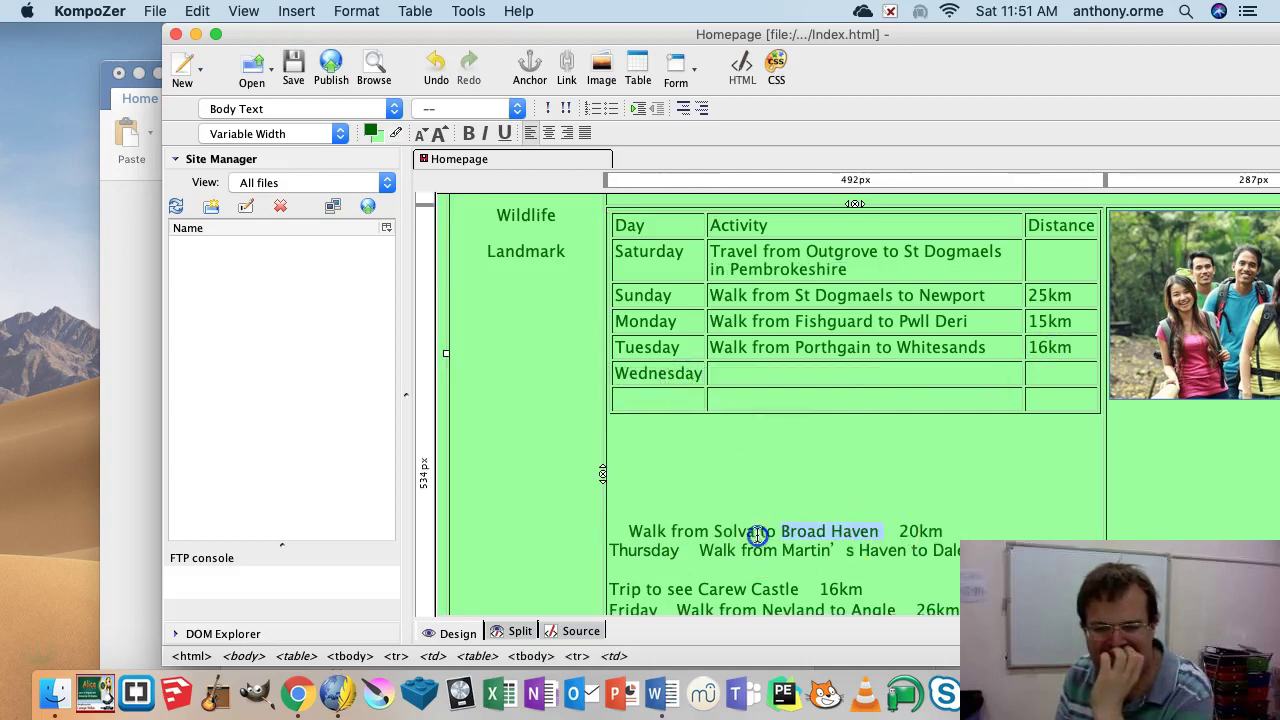
drag(632, 532, 772, 376)
double_click(662, 531)
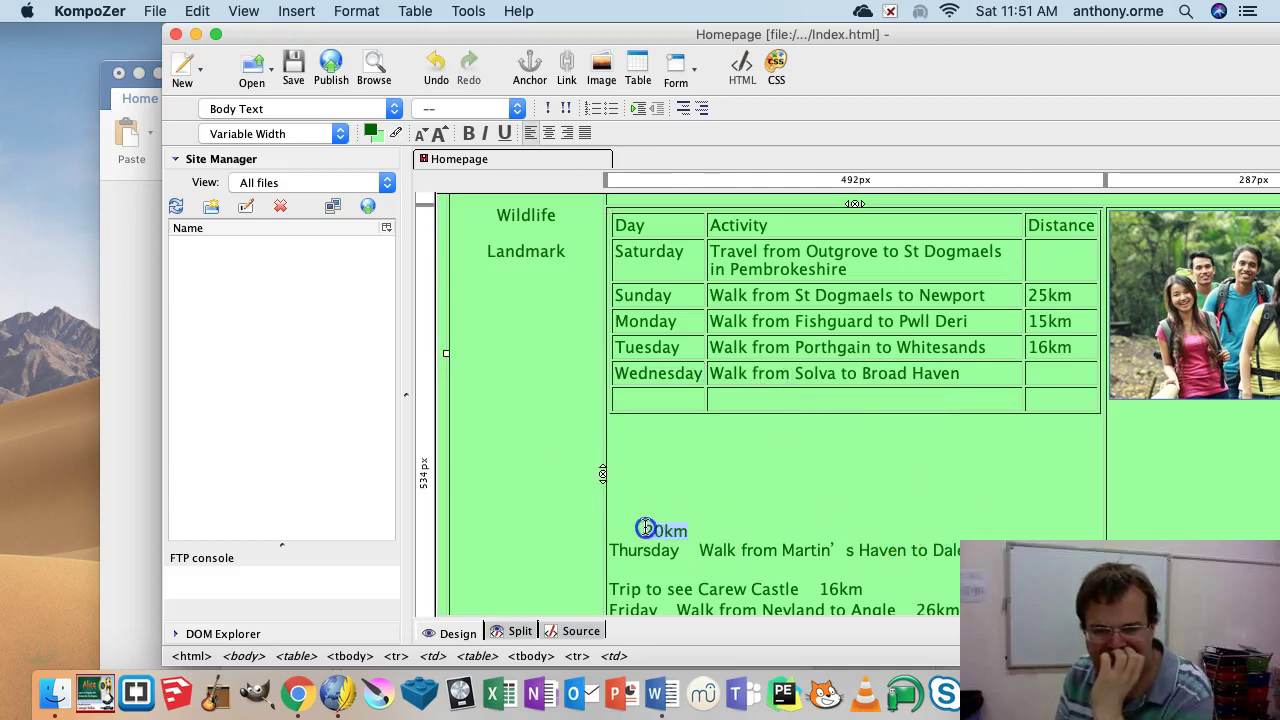
drag(640, 530, 1043, 372)
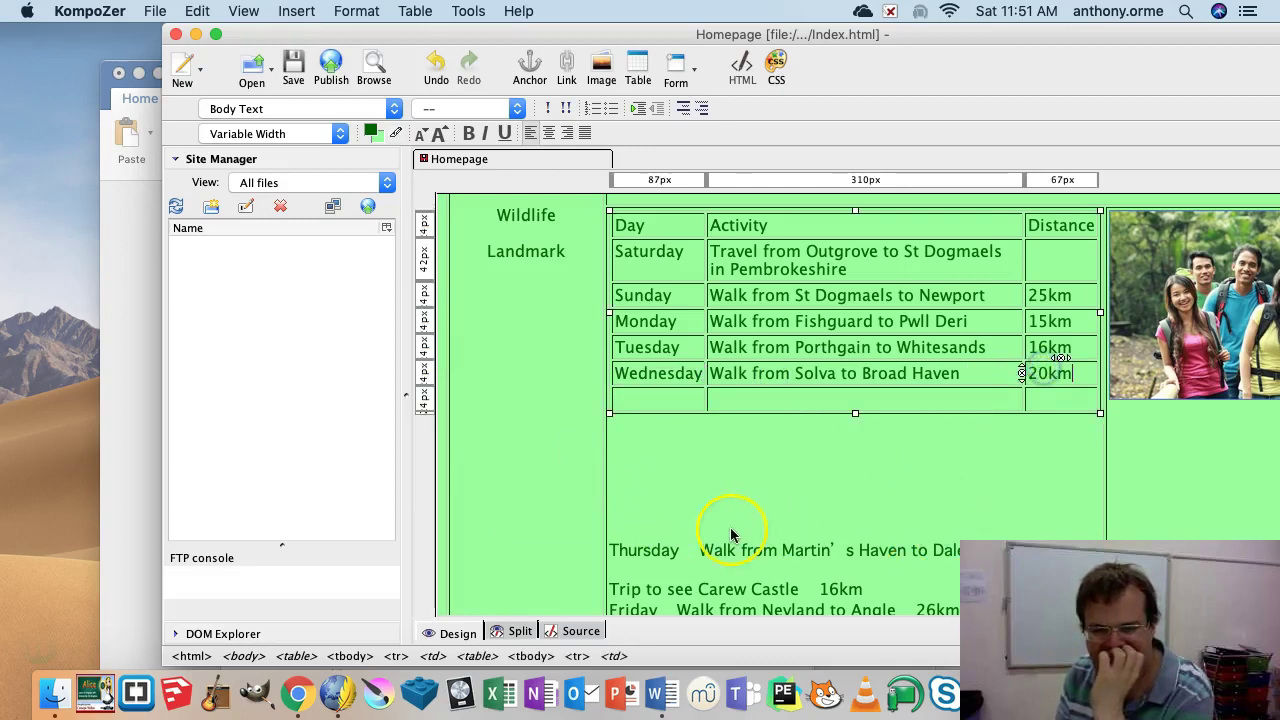
- Put Thursday and 'Walk from Martins Haven to Dale' in the last row, removing the apostrophe
drag(678, 546, 617, 548)
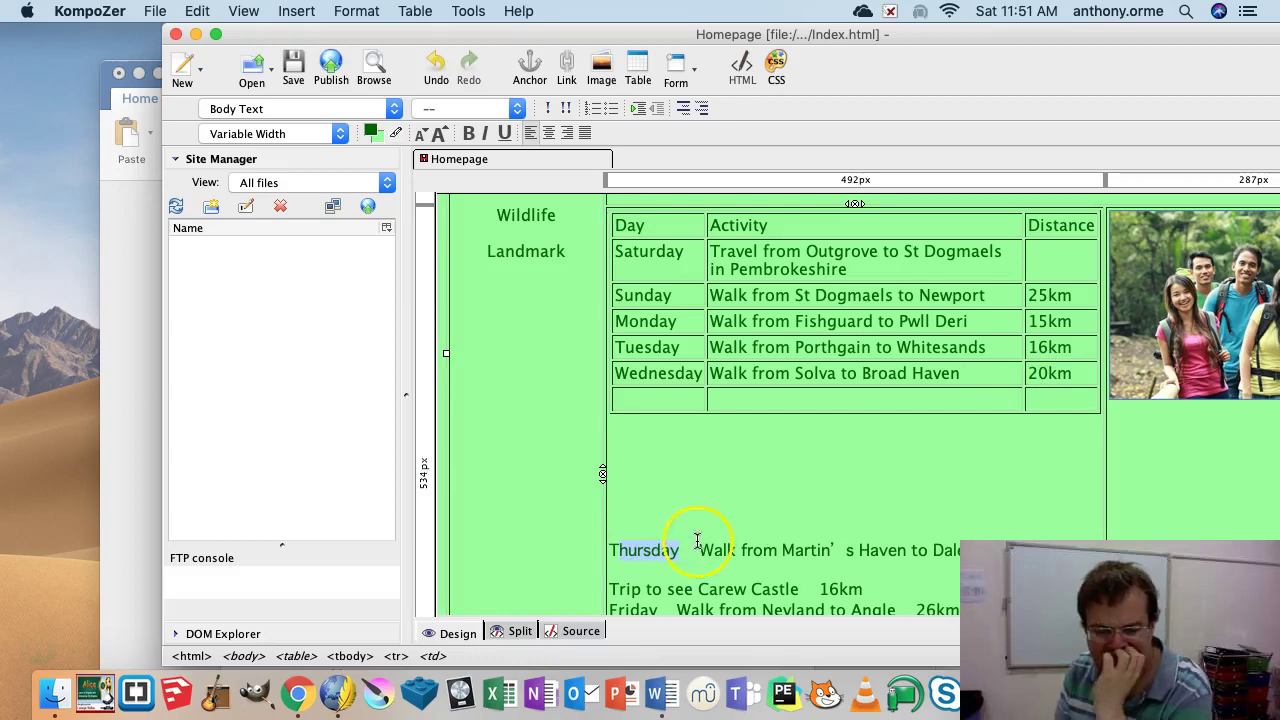
drag(649, 541, 666, 396)
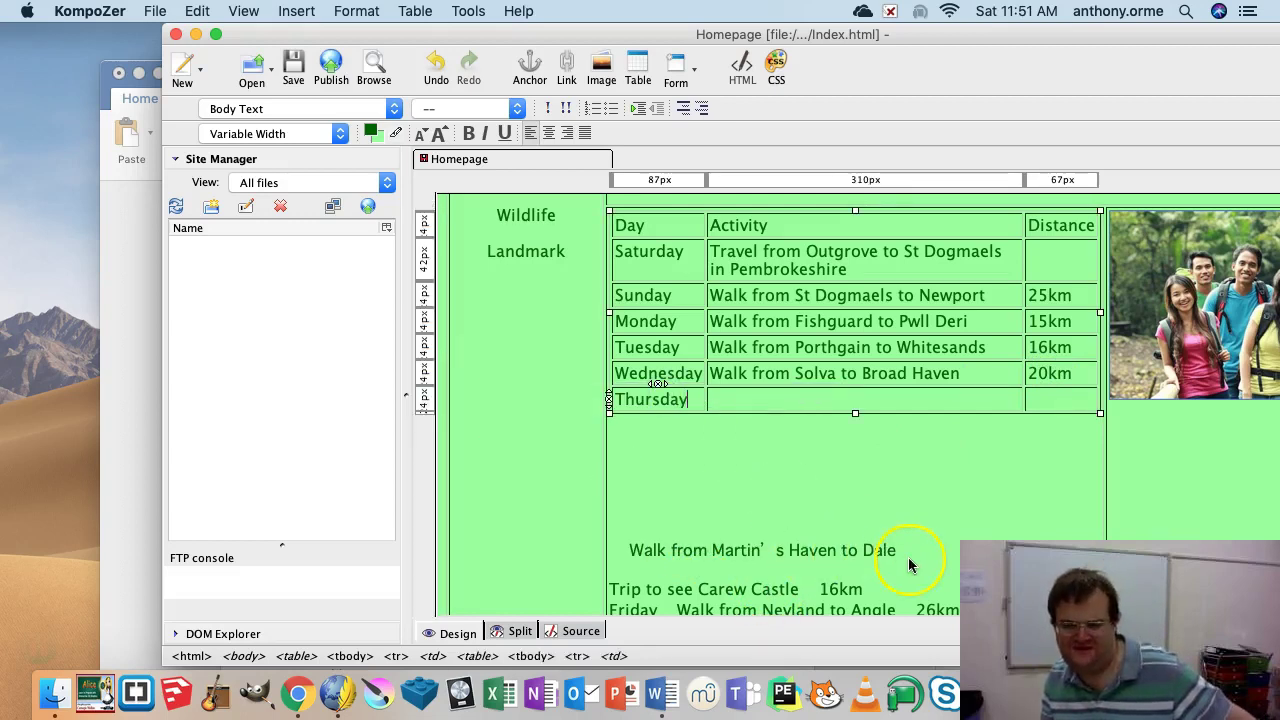
drag(910, 566, 796, 556)
drag(616, 538, 751, 406)
click(860, 400)
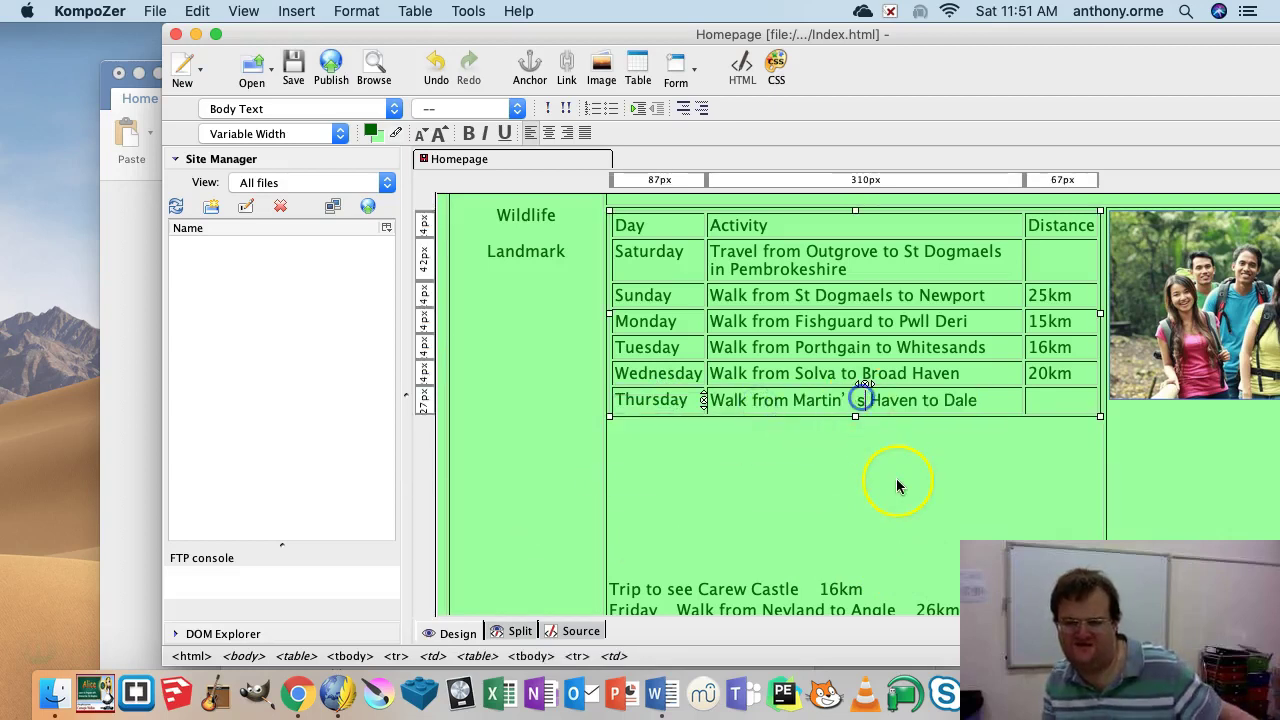
key(BackSpace)
key(BackSpace)
text(')
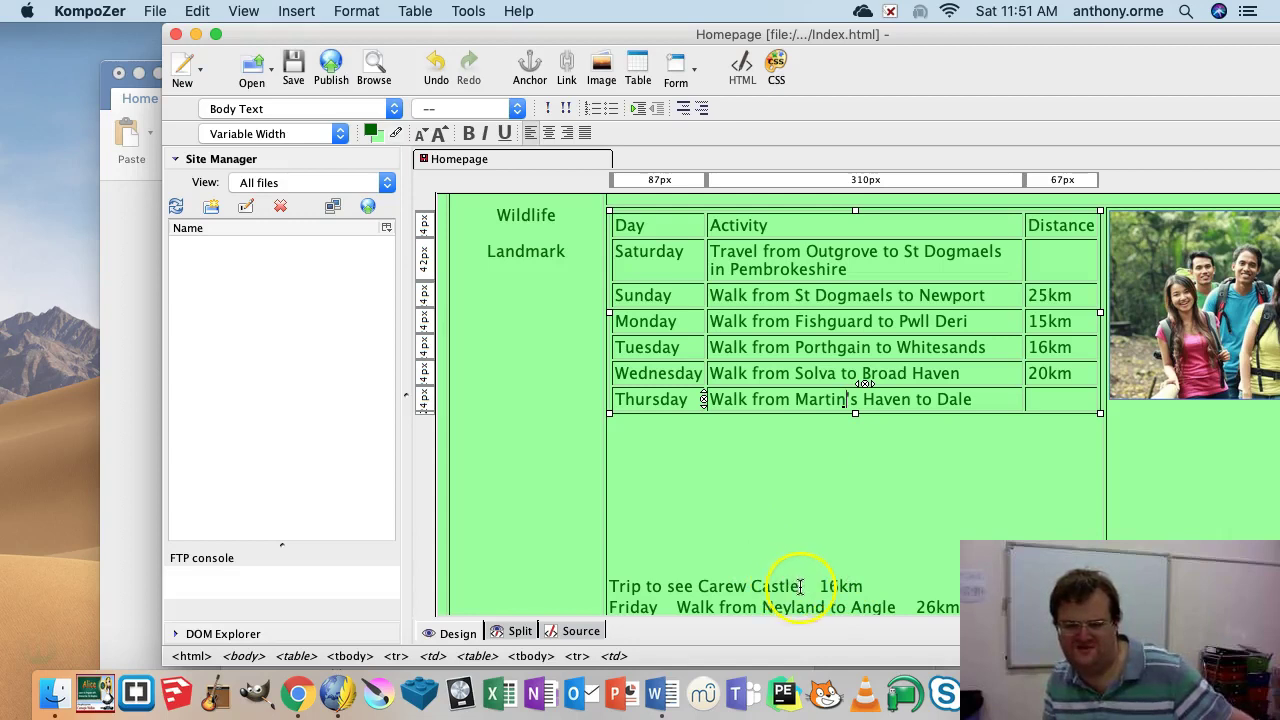
key(BackSpace)
- Move 'Trip to see Carew Castle' into Thursday's Activity cell and delete the blank lines below
drag(800, 585, 702, 583)
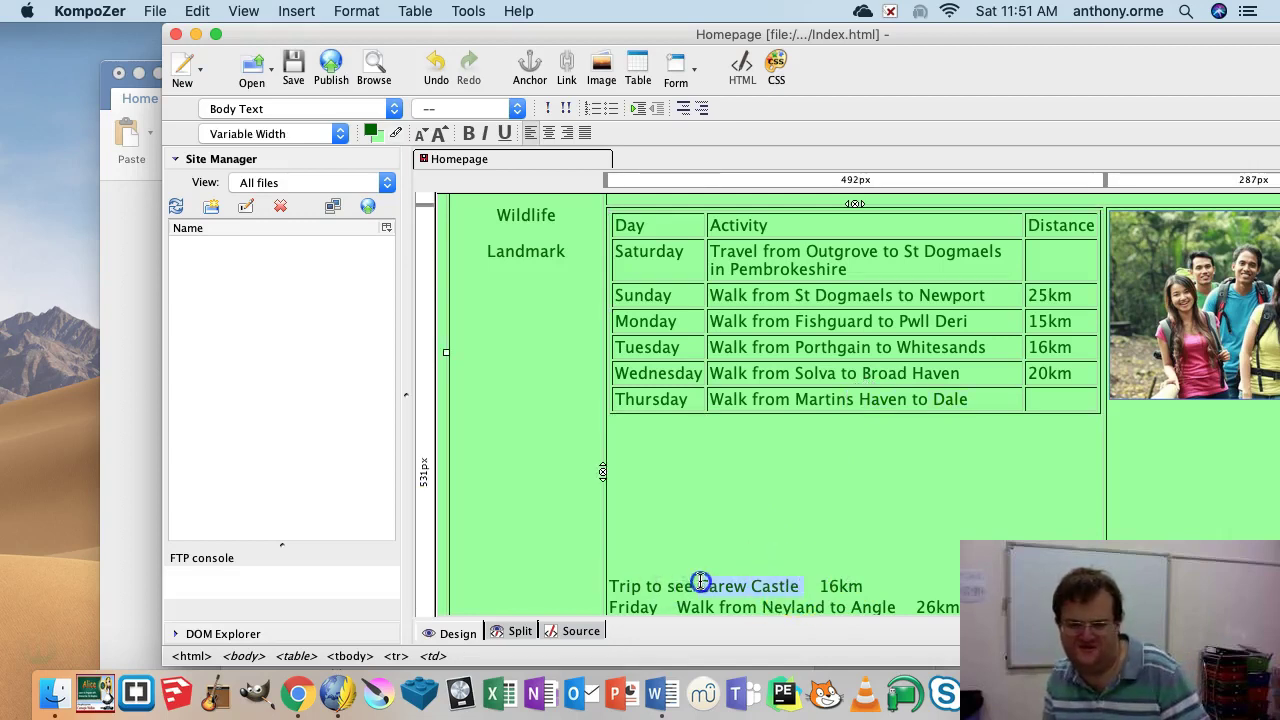
key(super+x)
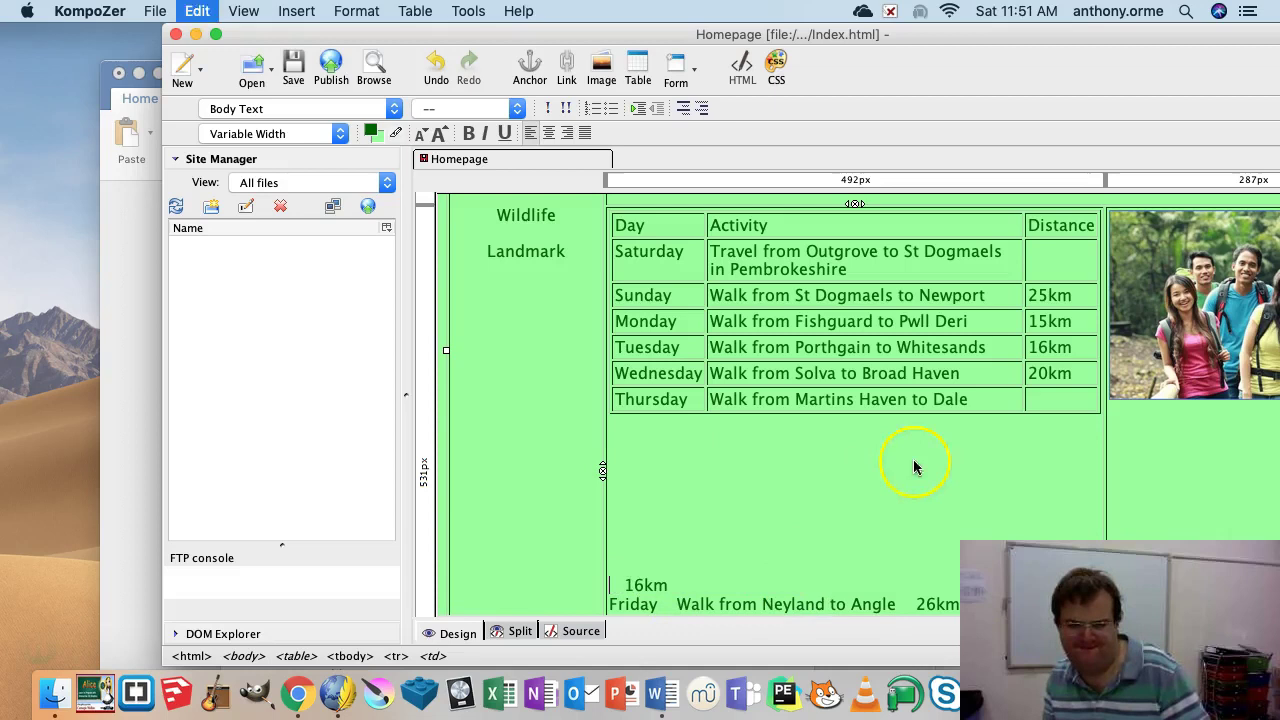
click(980, 399)
key(super+v)
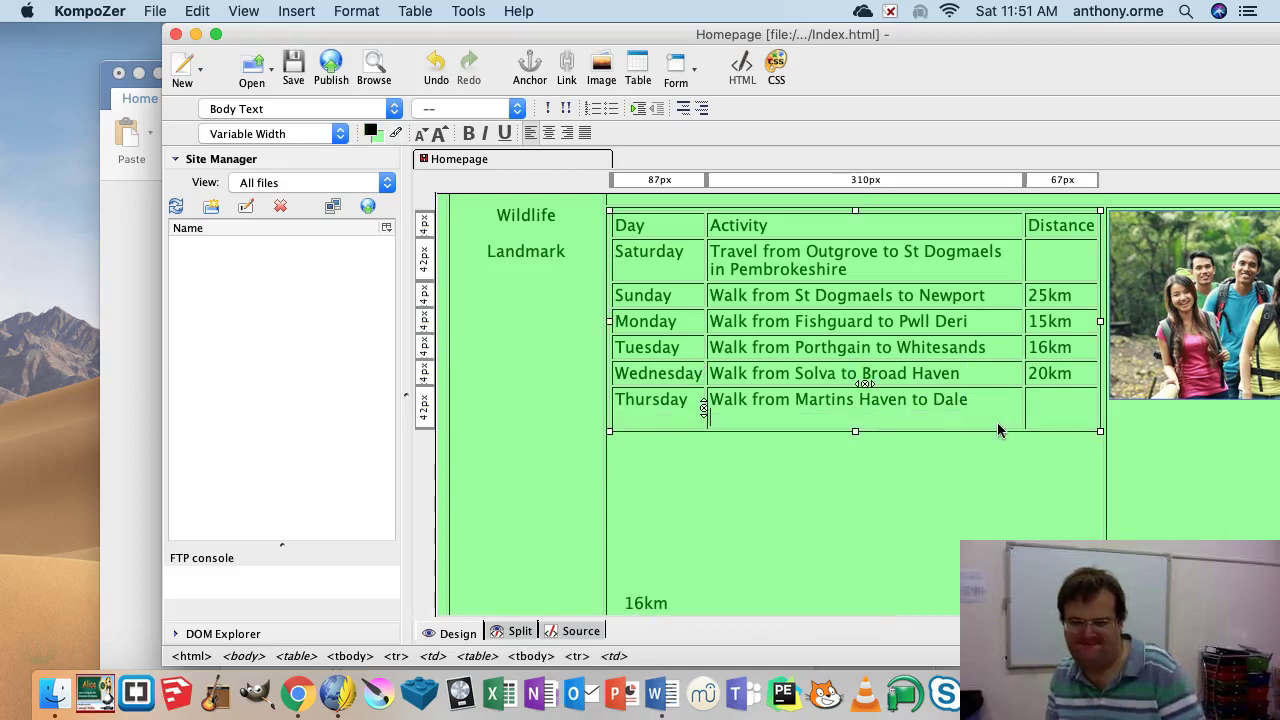
scroll(762, 527, down, 5)
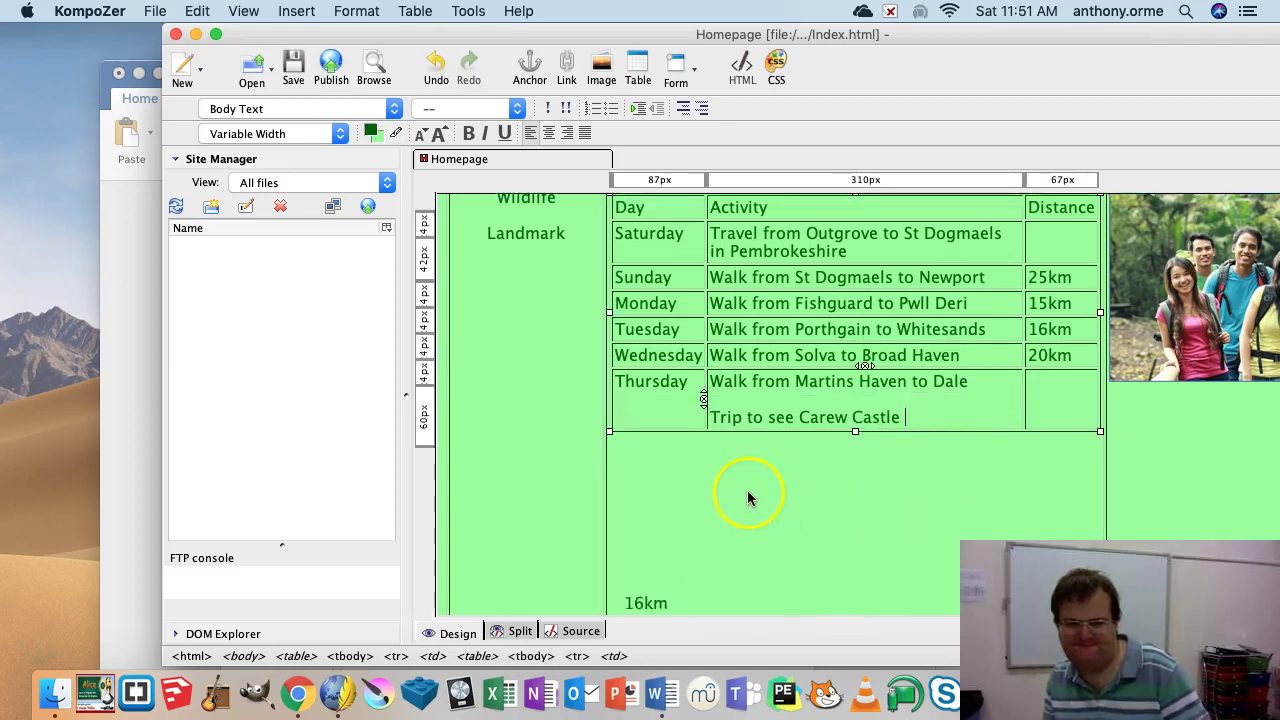
drag(646, 403, 615, 290)
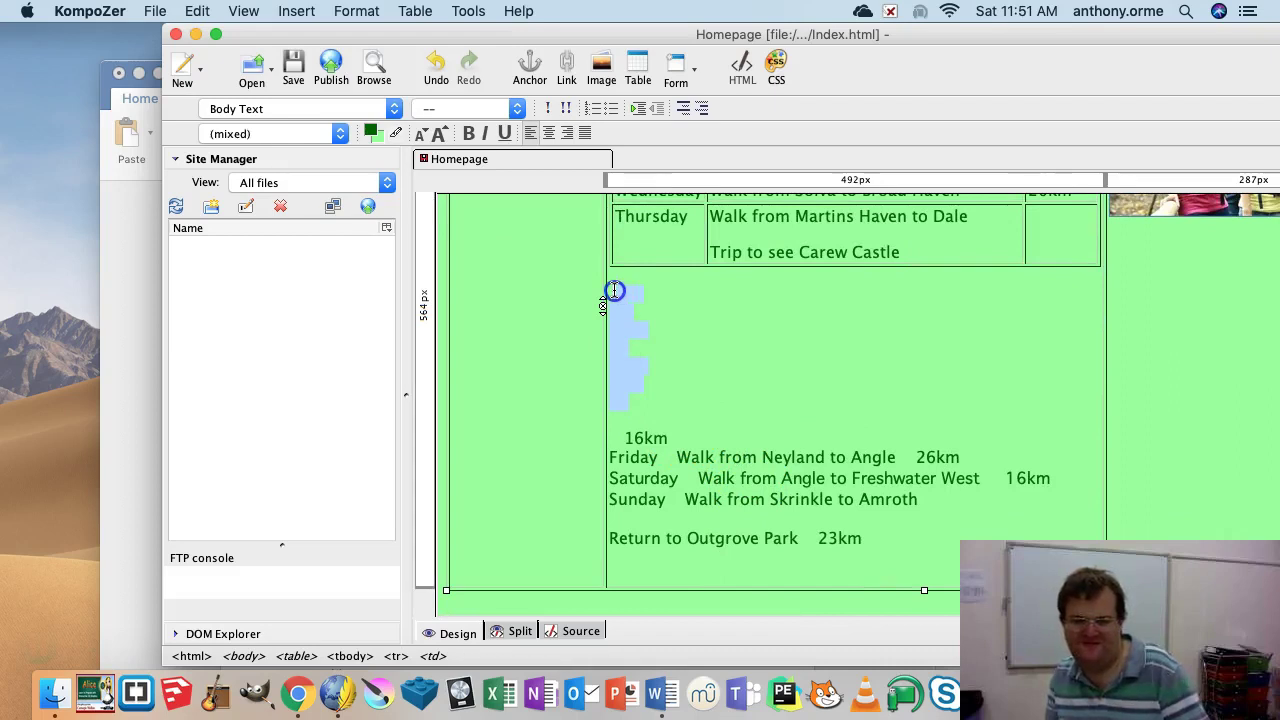
key(BackSpace)
key(BackSpace)
key(BackSpace)
key(BackSpace)
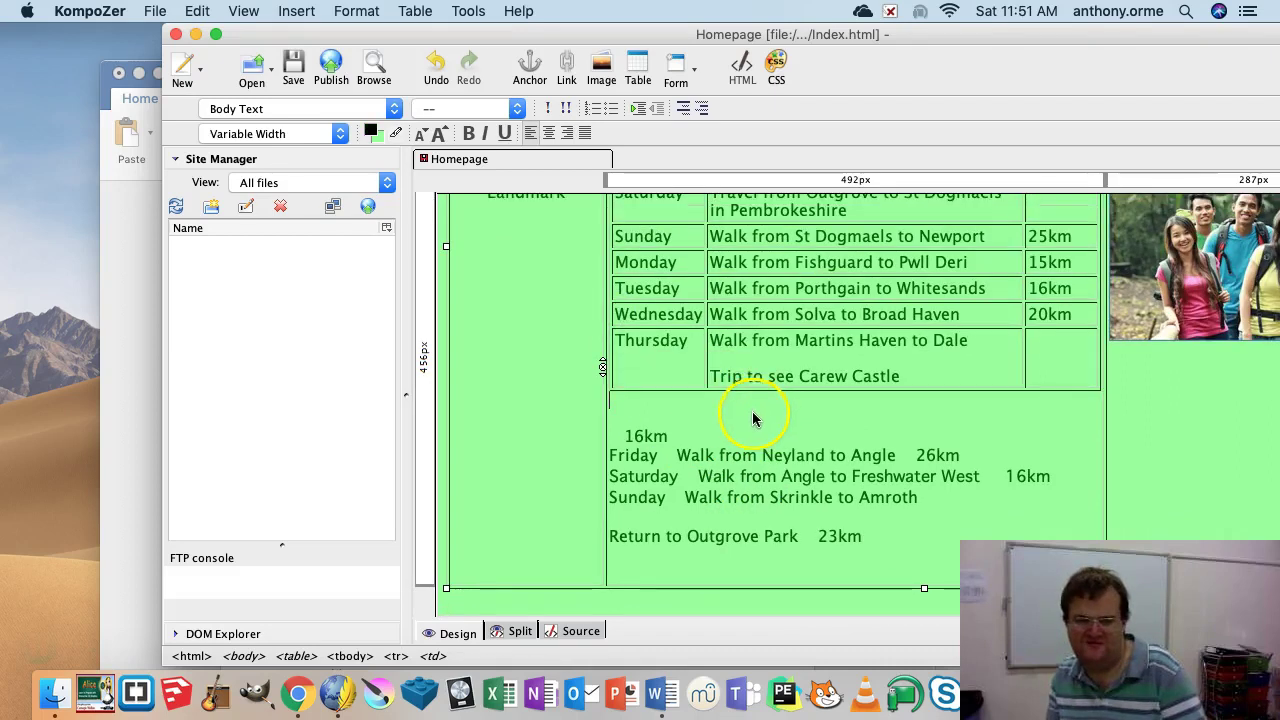
- Drag 16km into Thursday's Distance cell, then select the Monday to Thursday rows
drag(627, 438, 1058, 357)
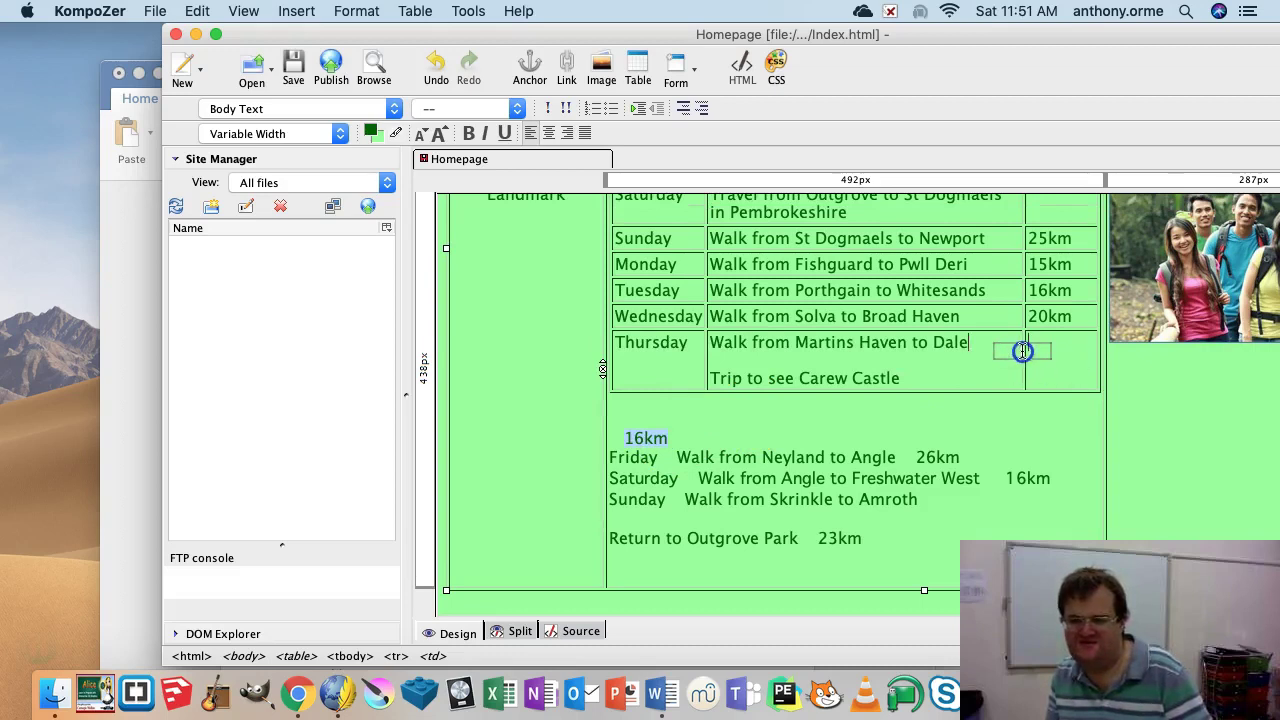
drag(1022, 351, 1022, 351)
click(752, 357)
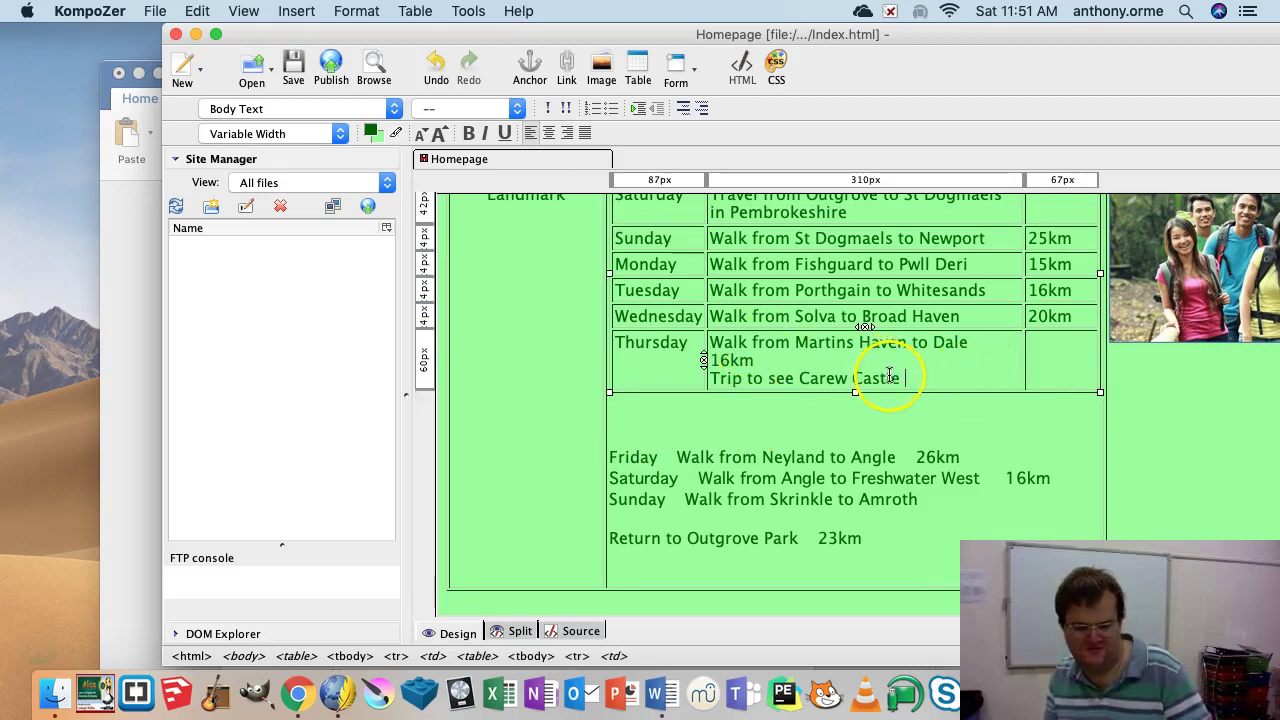
key(super+z)
drag(940, 362, 1084, 361)
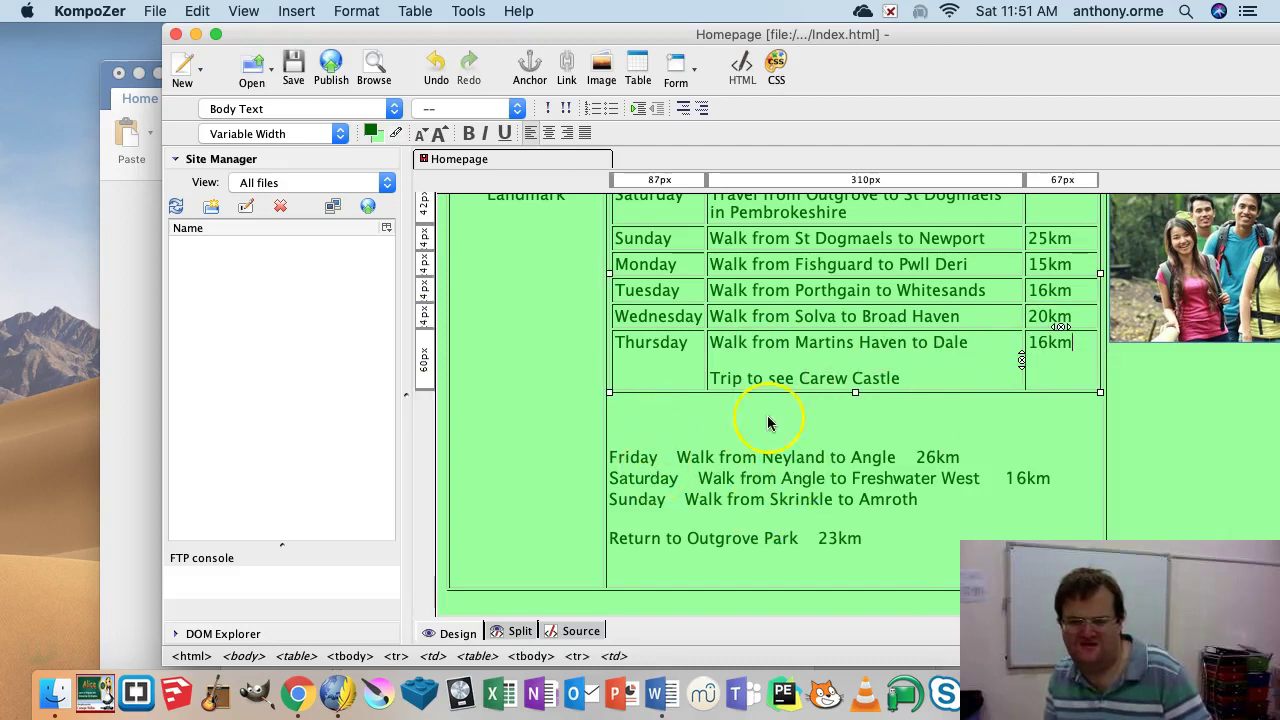
drag(652, 278, 1032, 370)
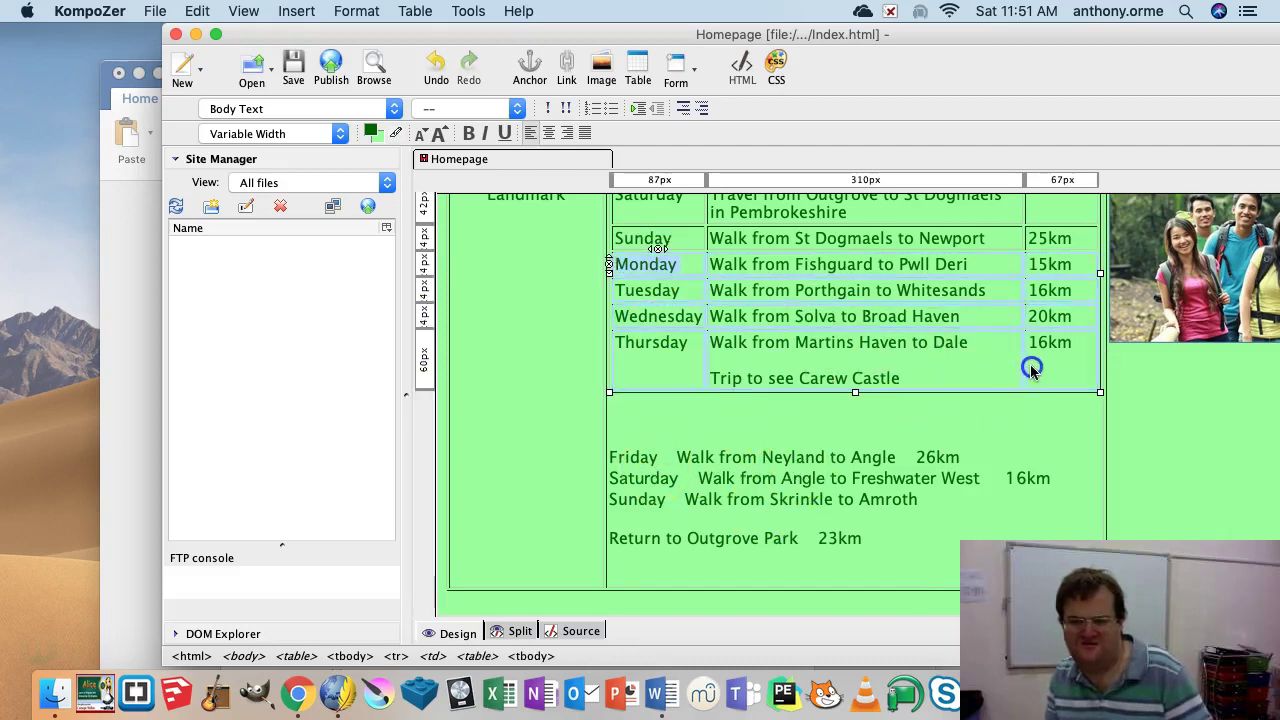
- Add an empty row below Monday through the table context options, then undo it
right_click(1058, 370)
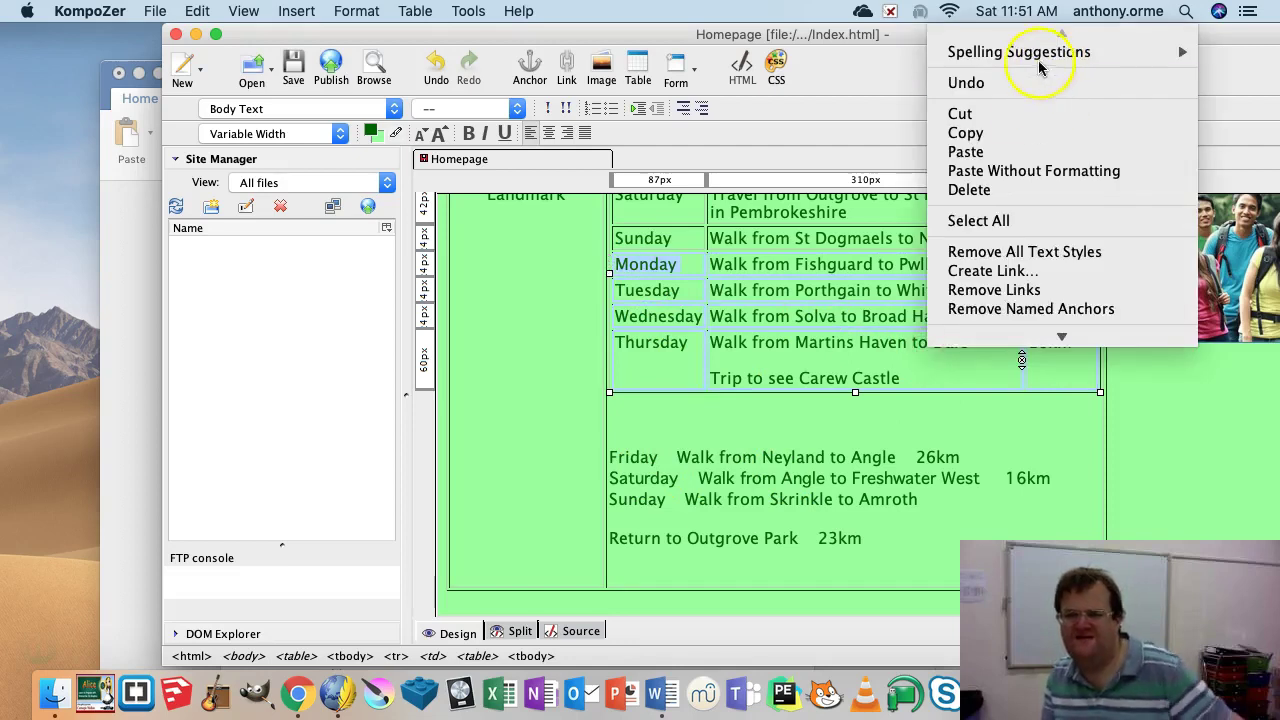
click(300, 12)
click(296, 12)
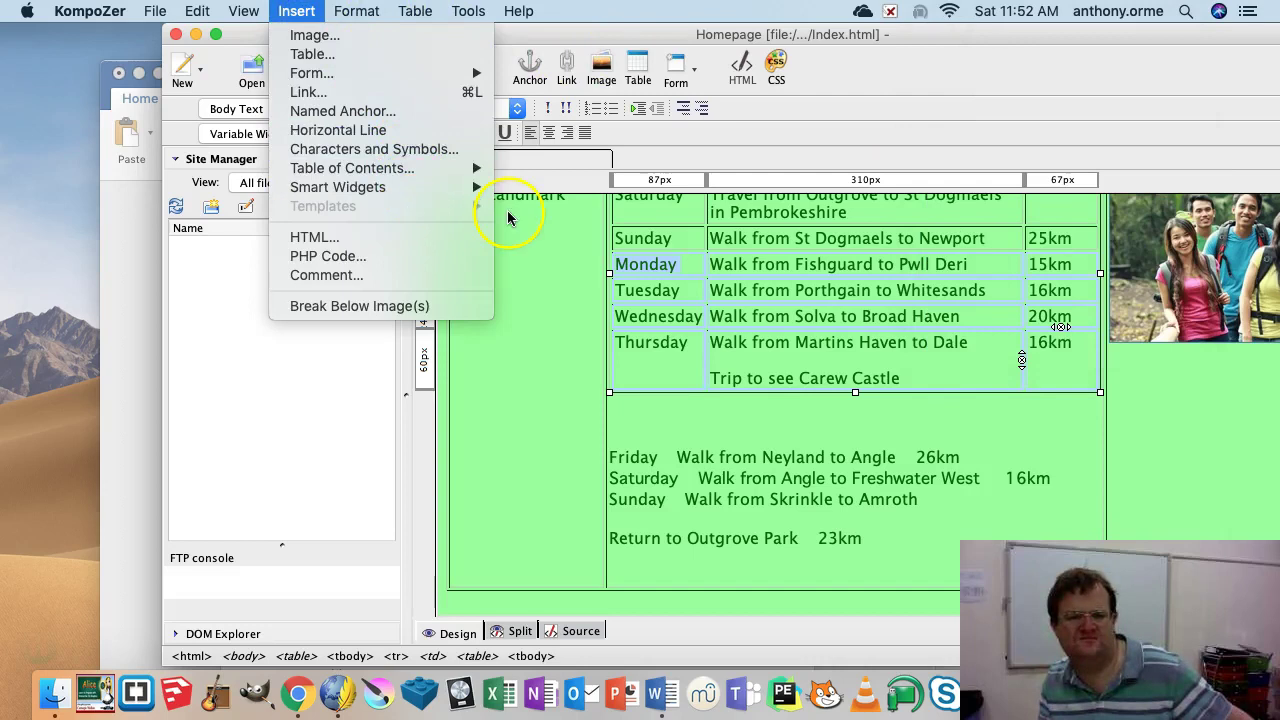
click(800, 334)
right_click(800, 334)
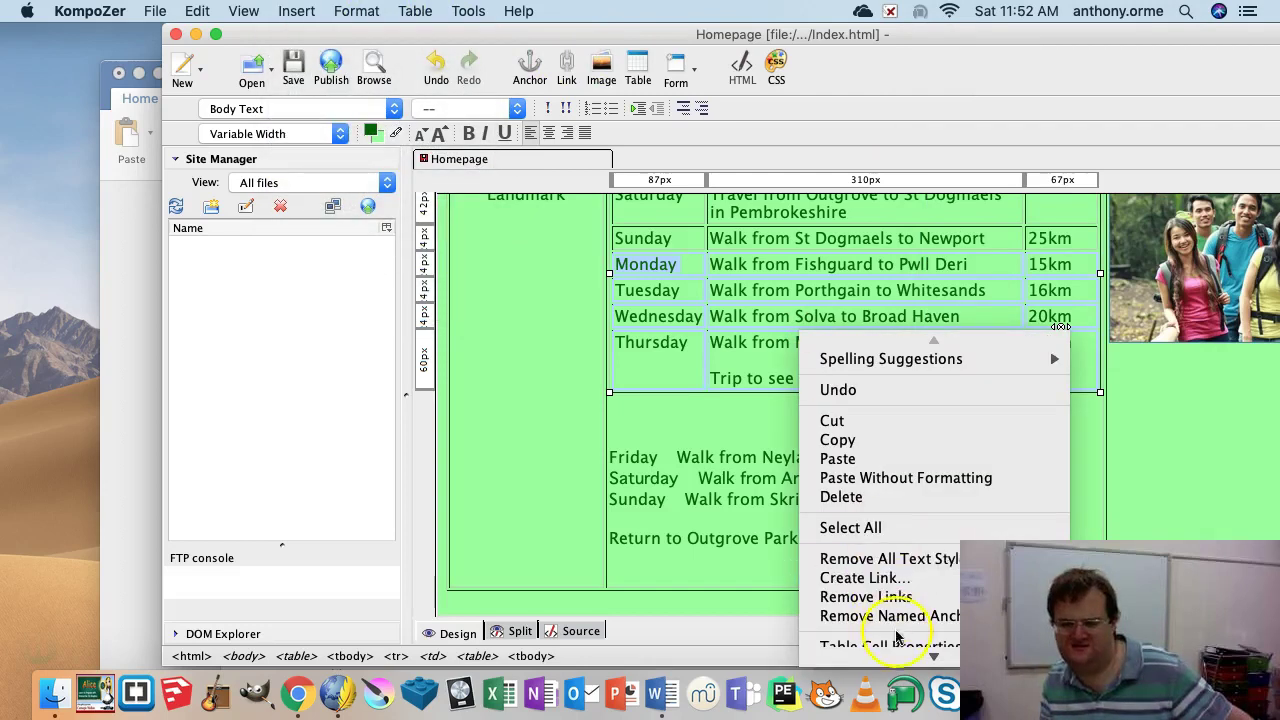
mouse_move(934, 658)
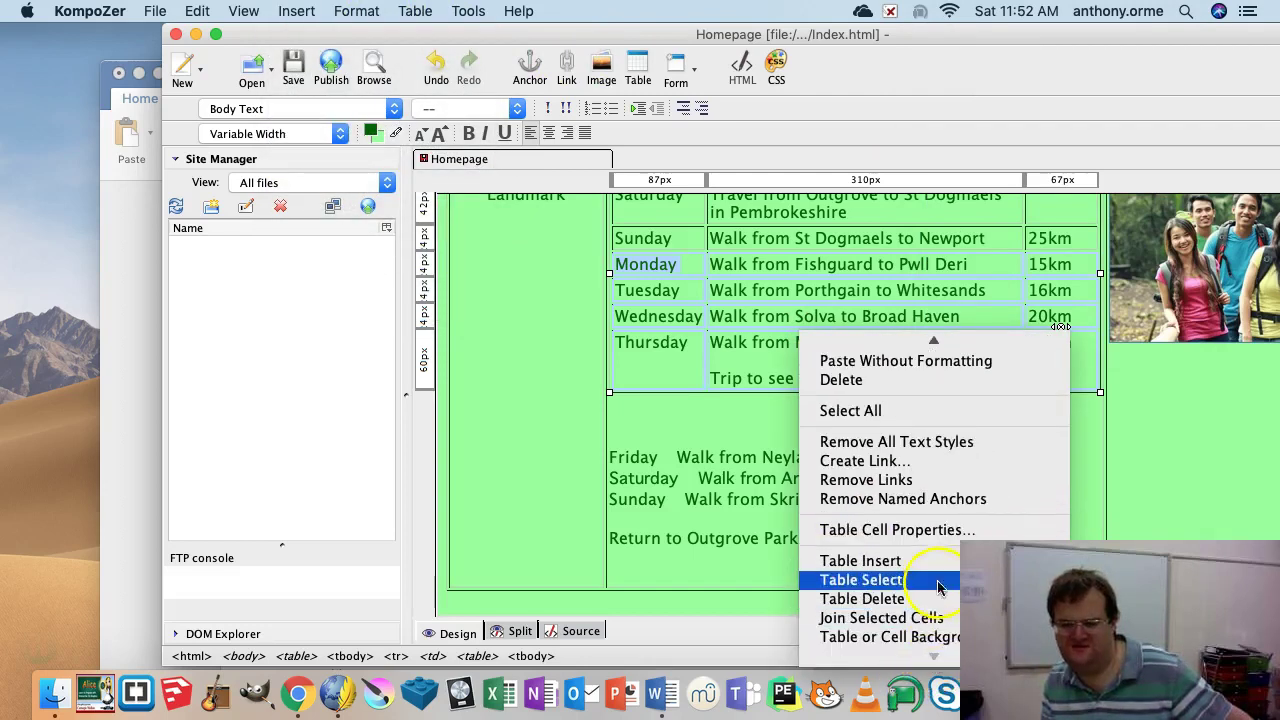
mouse_move(900, 561)
click(705, 531)
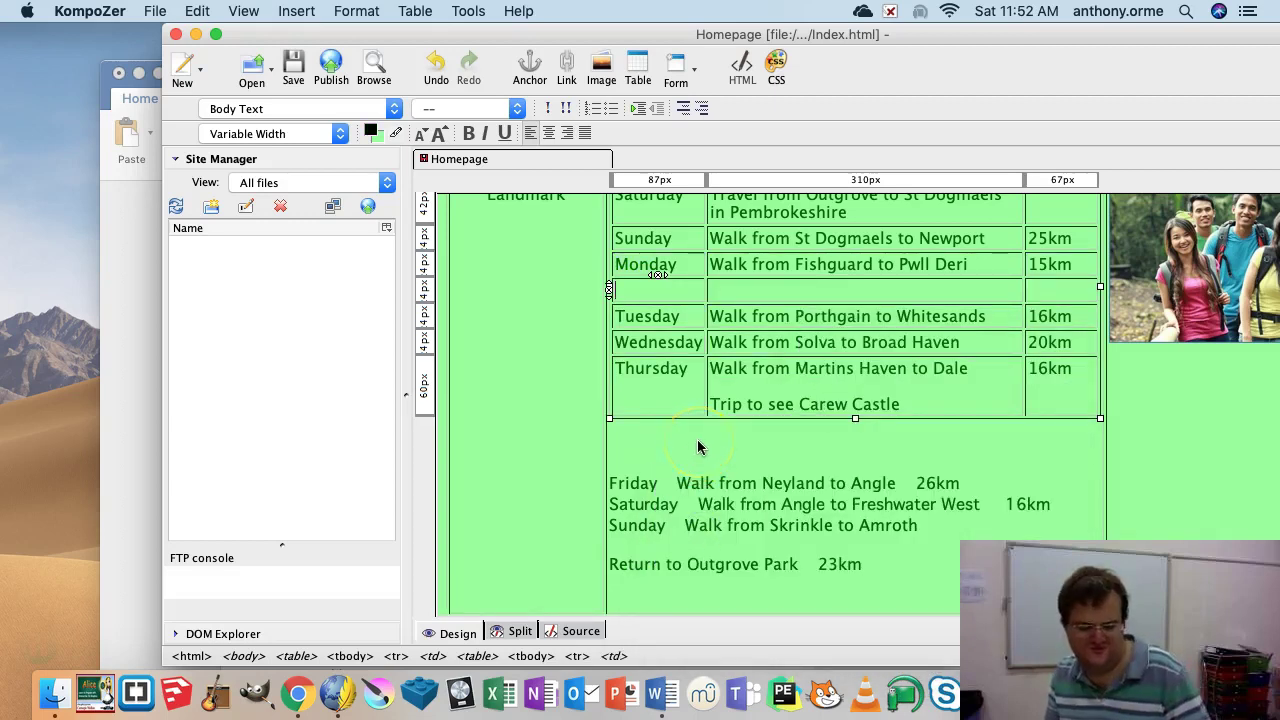
key(super+z)
- Add a row above Thursday and move Thursday's cells into it, then undo both
click(680, 365)
click(870, 358)
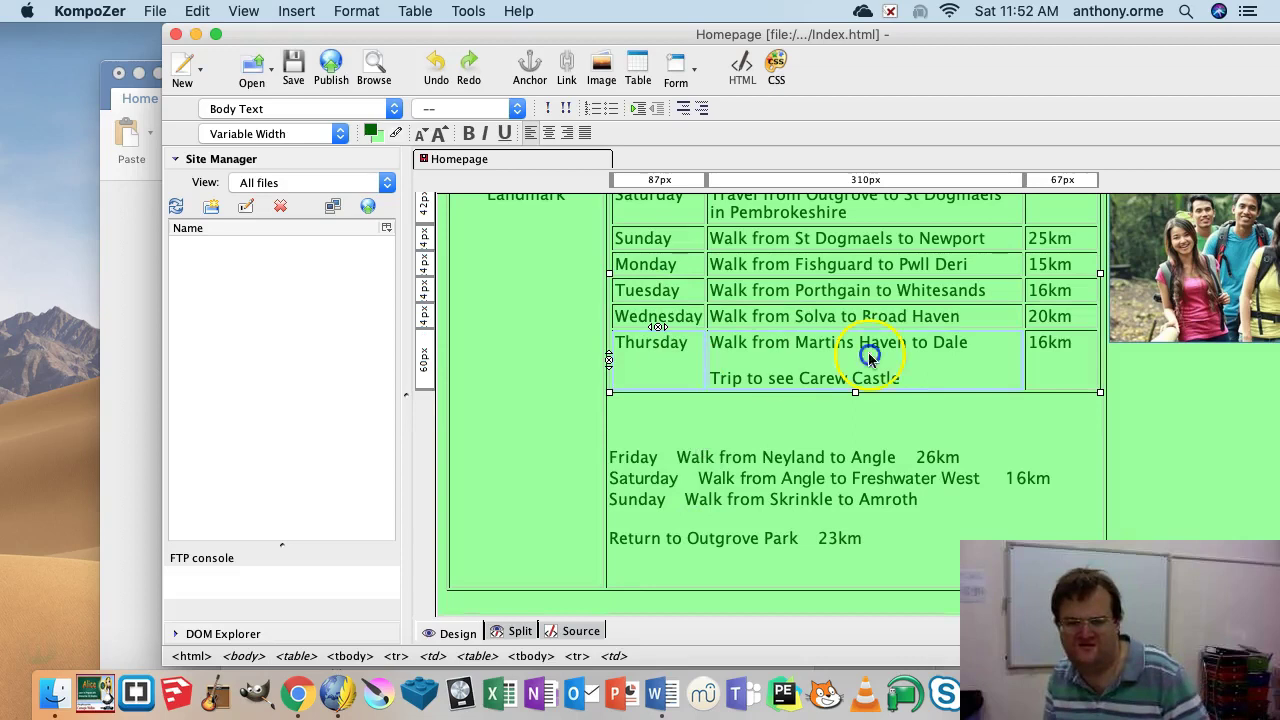
right_click(1034, 356)
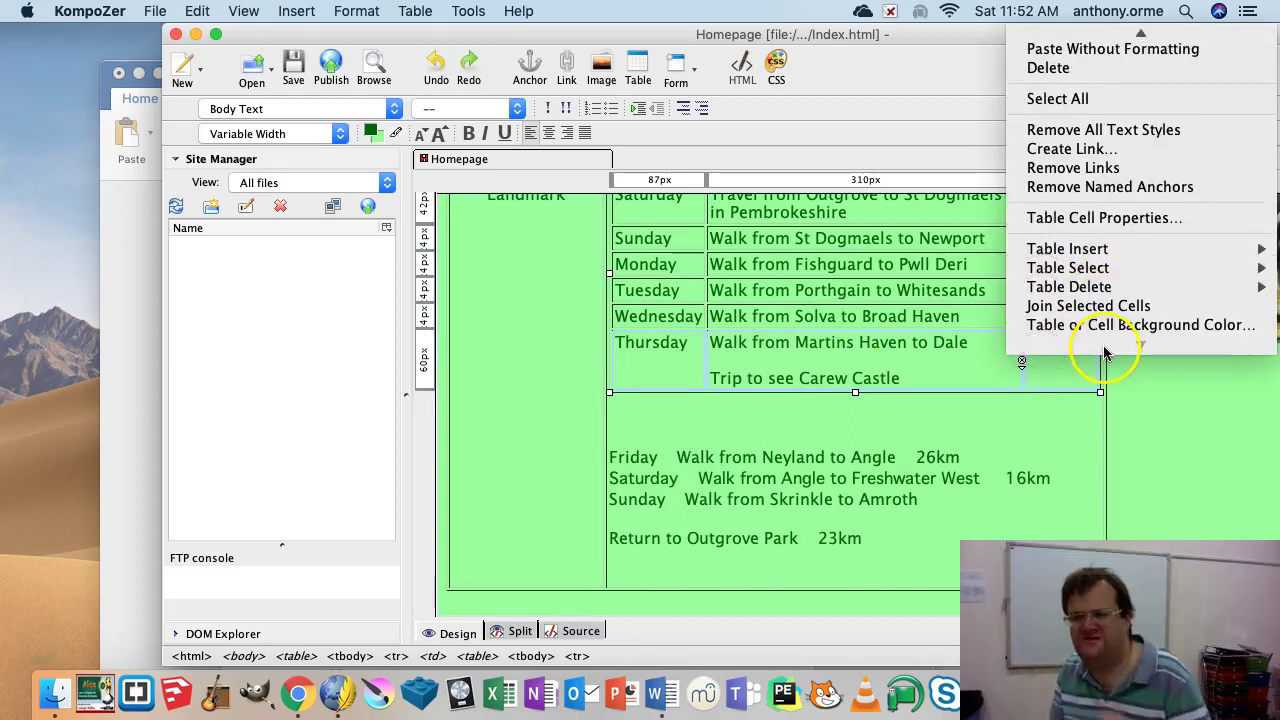
mouse_move(1080, 249)
click(889, 284)
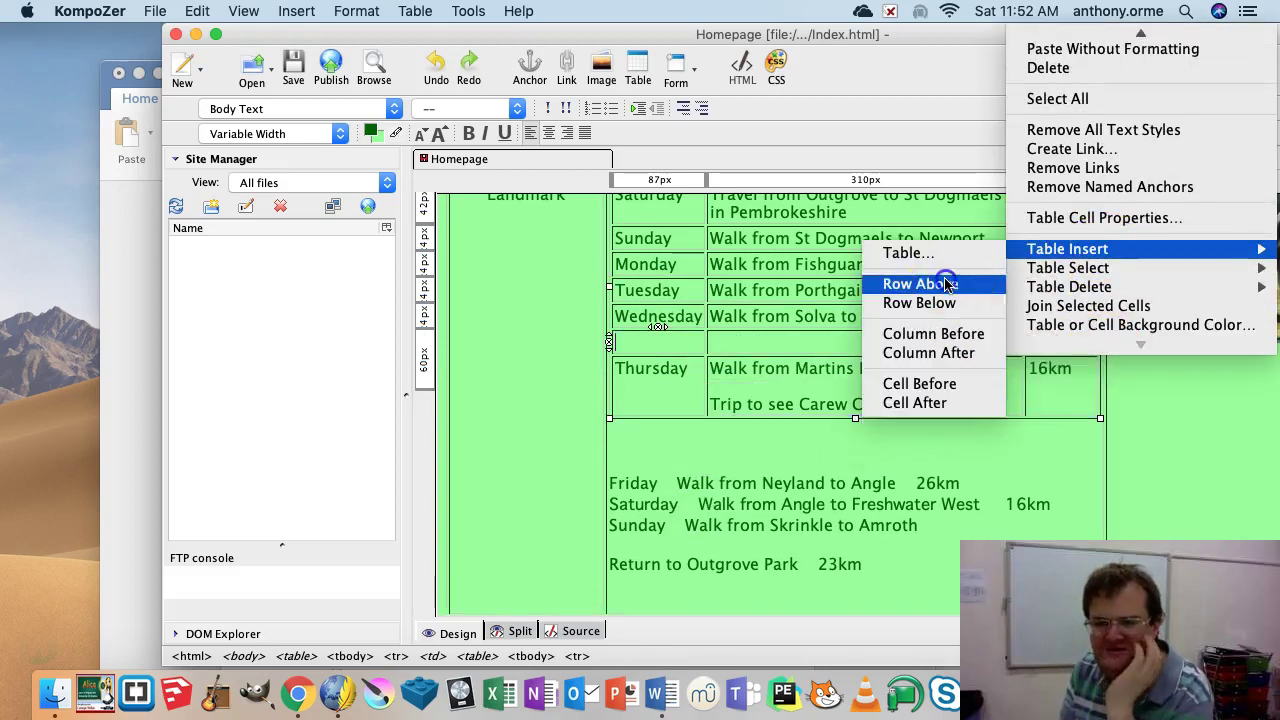
drag(1032, 390, 672, 393)
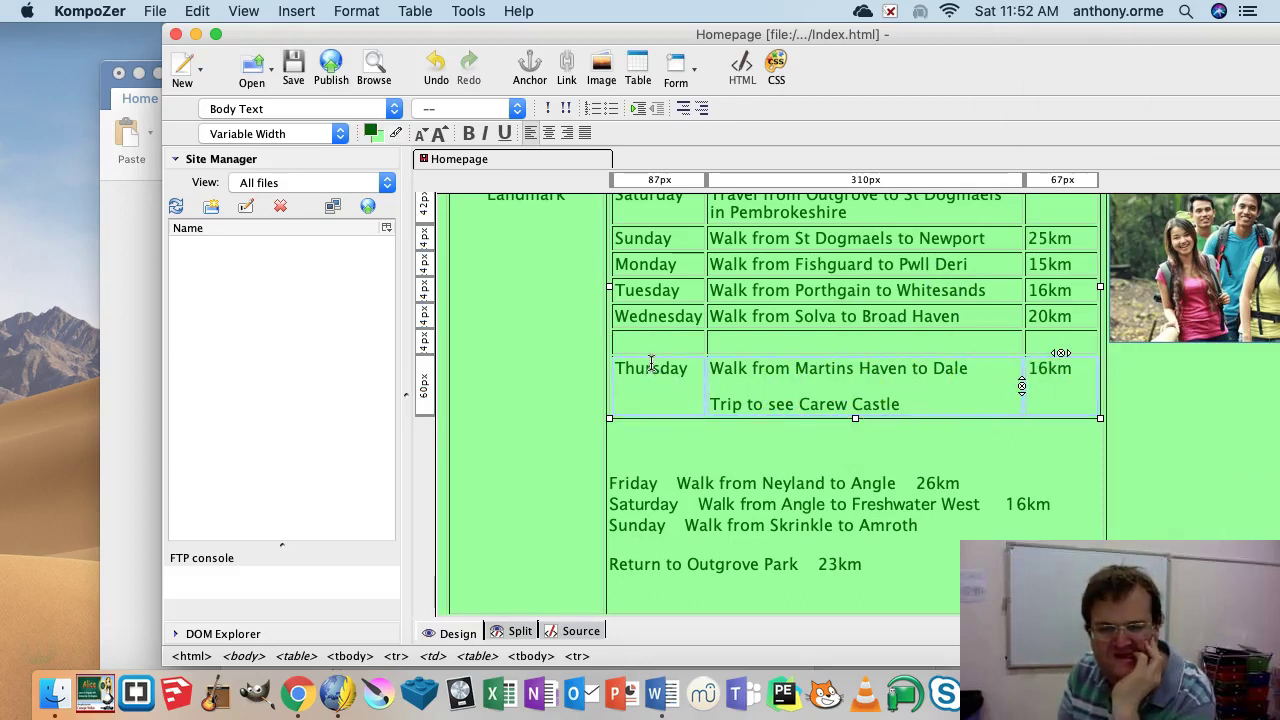
drag(748, 363, 743, 337)
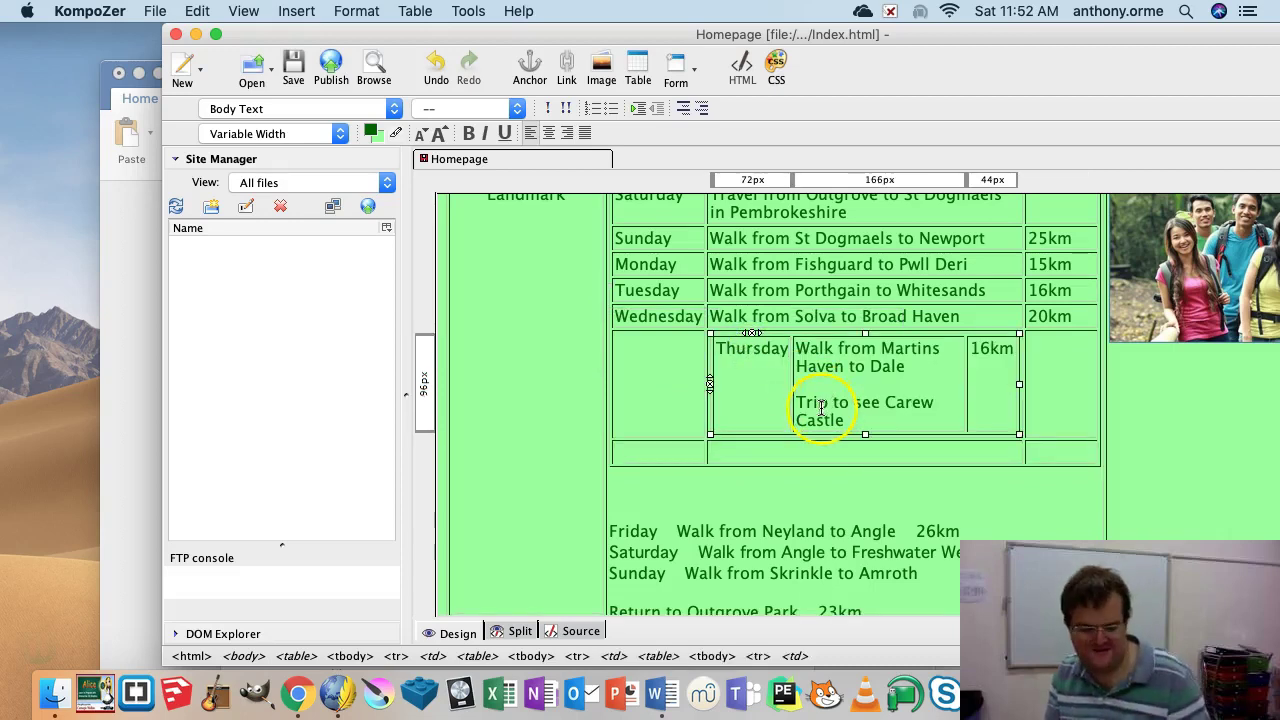
key(super+z)
key(super+z)
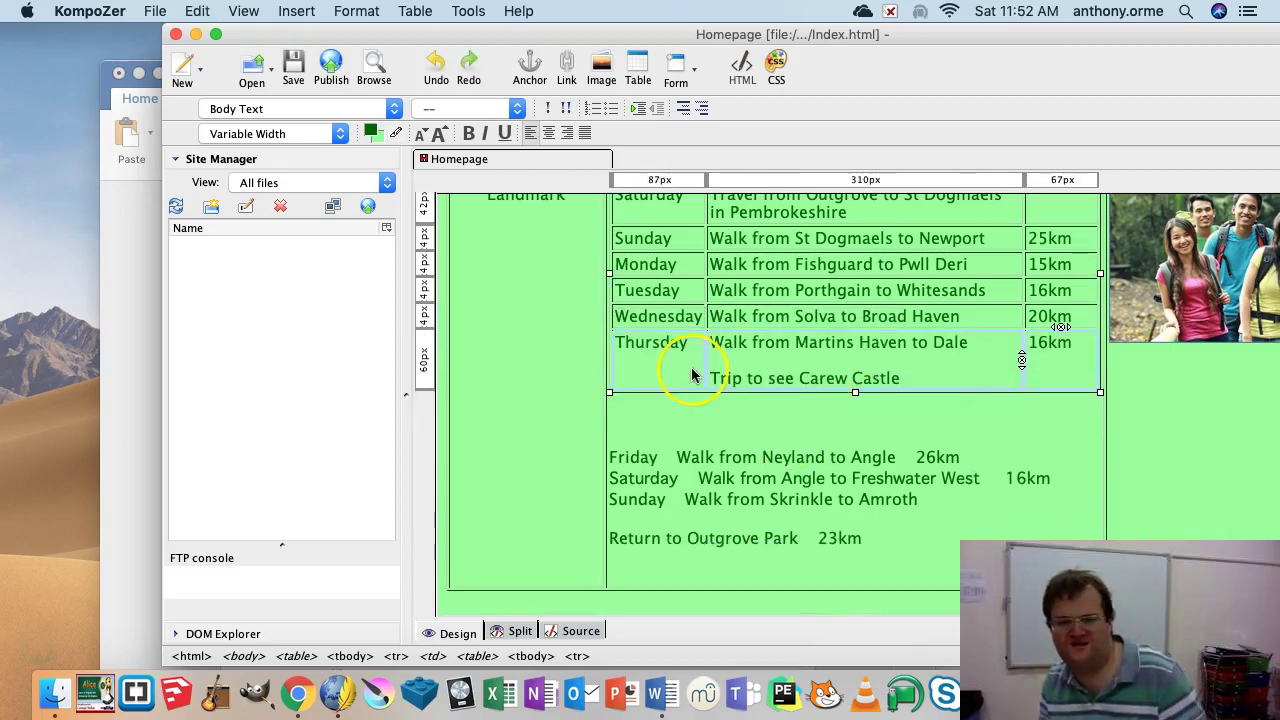
- Add two empty rows below Thursday at the bottom of the table
right_click(692, 375)
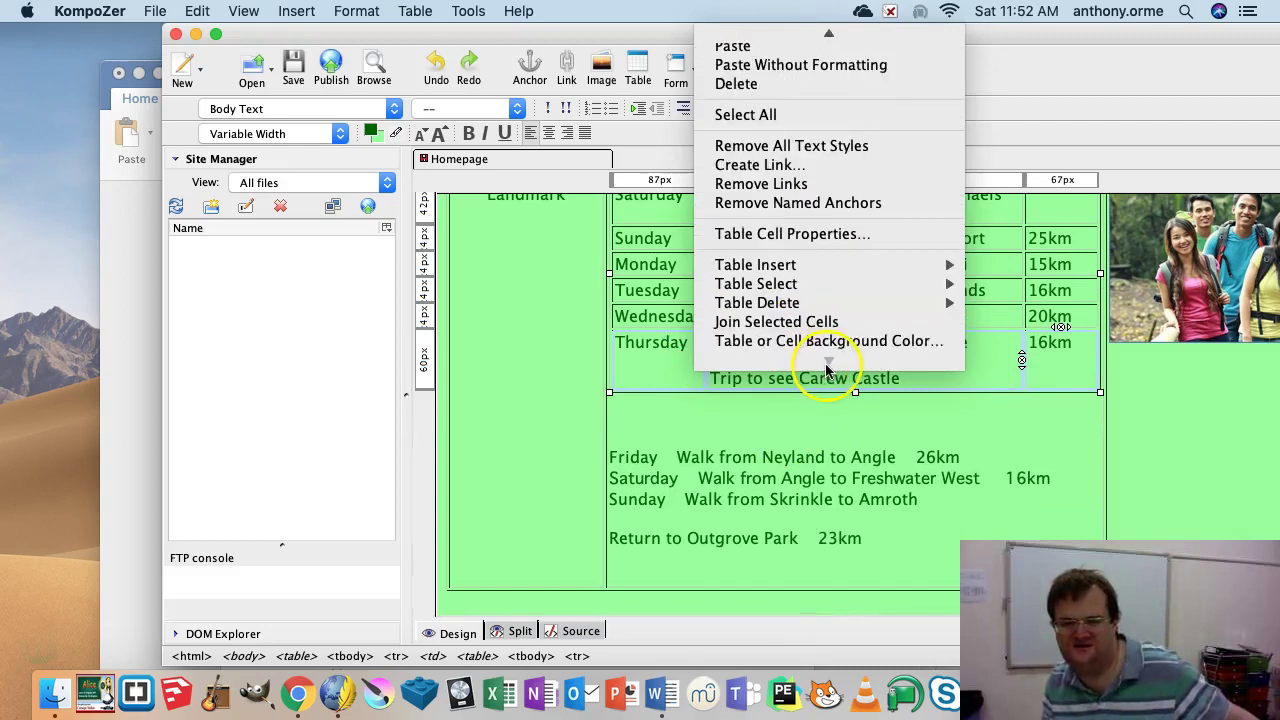
mouse_move(912, 266)
click(1020, 320)
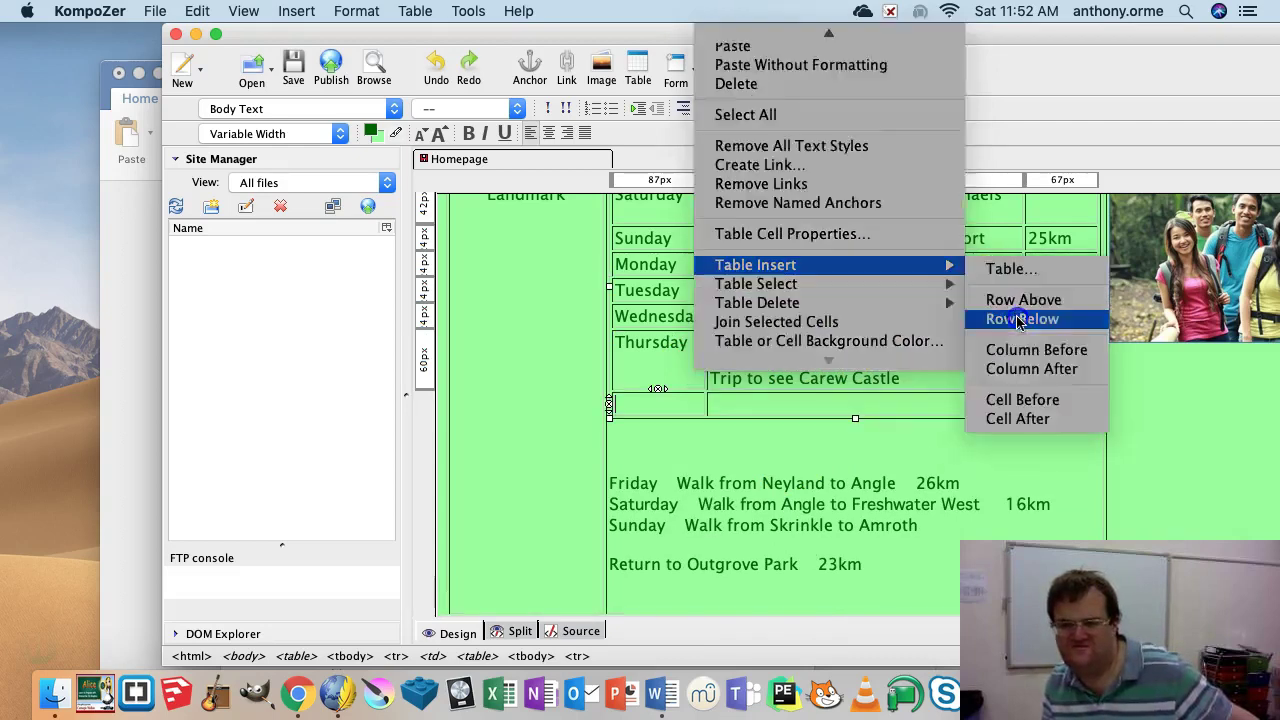
click(883, 403)
drag(673, 408, 706, 371)
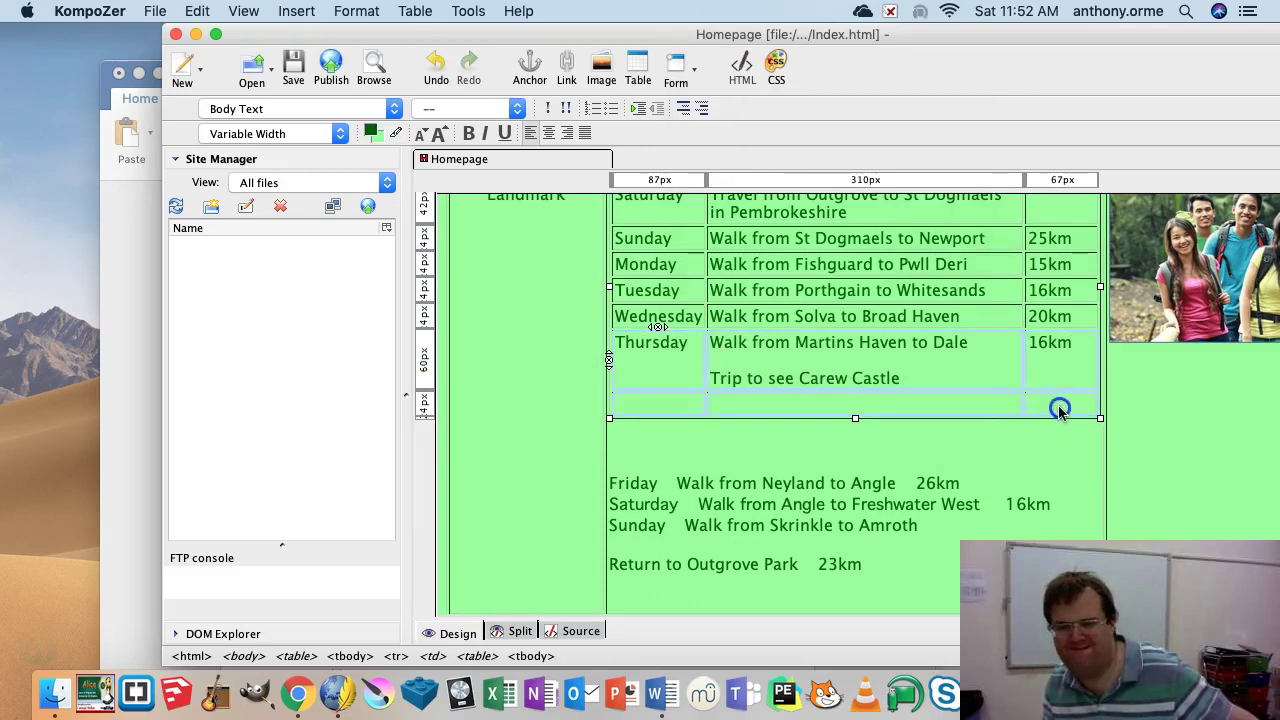
right_click(1002, 377)
mouse_move(1078, 368)
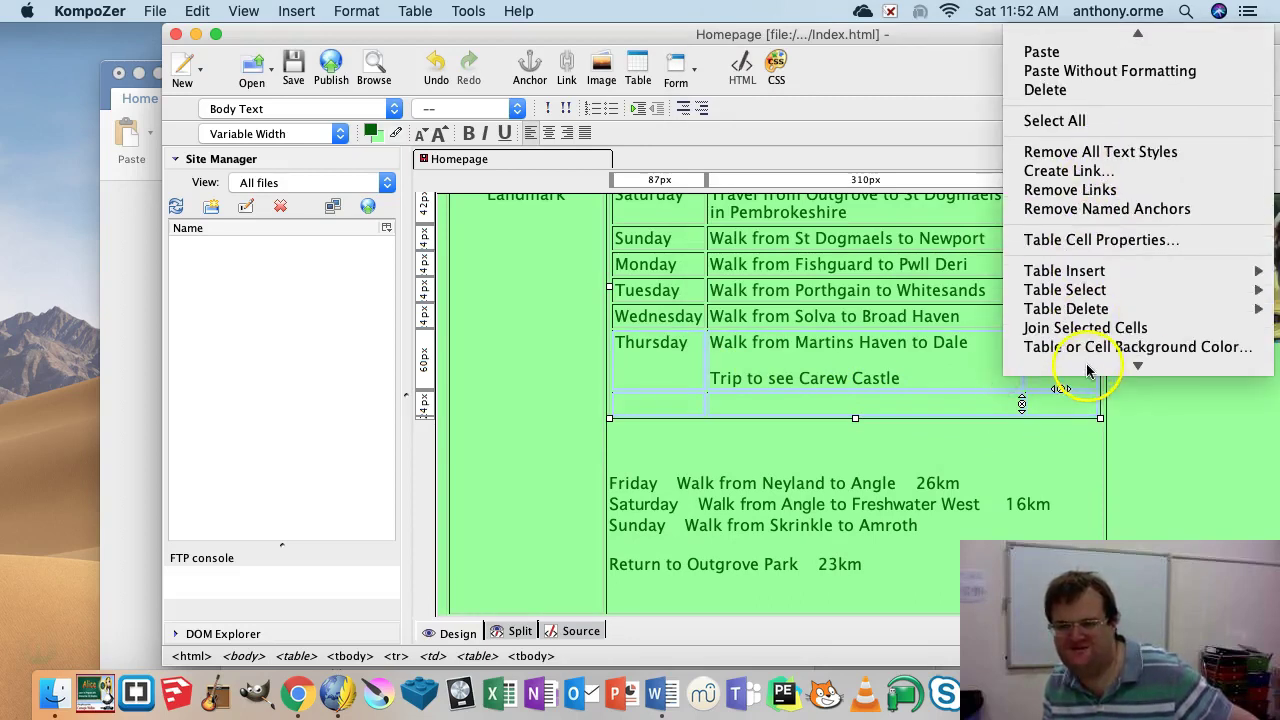
mouse_move(1120, 272)
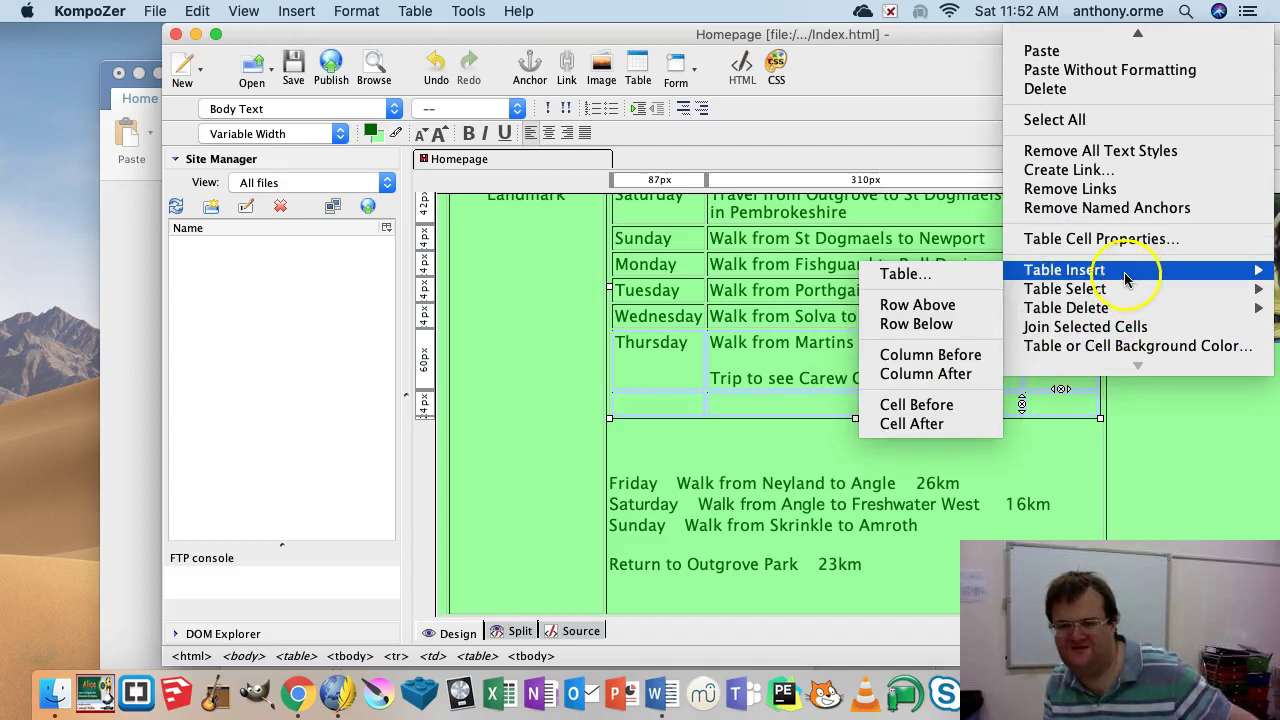
click(935, 324)
click(706, 428)
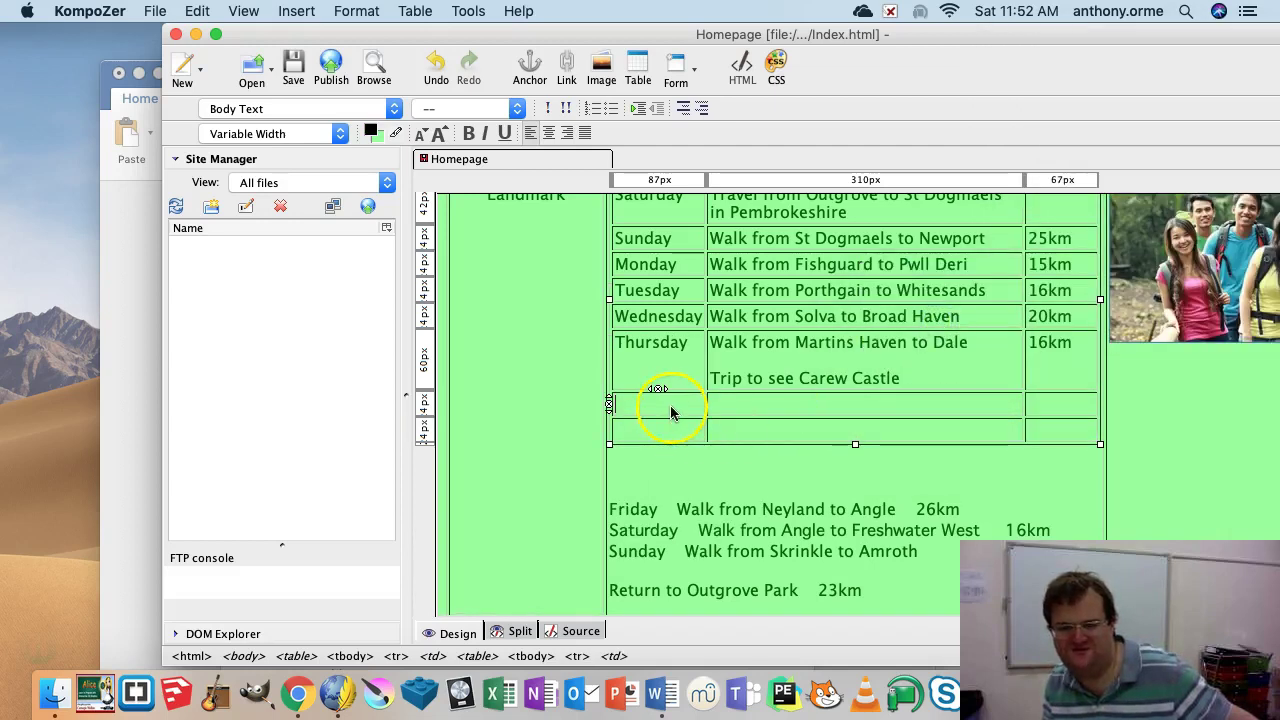
- Add a third empty row below the two blank bottom rows for Friday to Sunday
drag(693, 410, 1071, 437)
right_click(1003, 426)
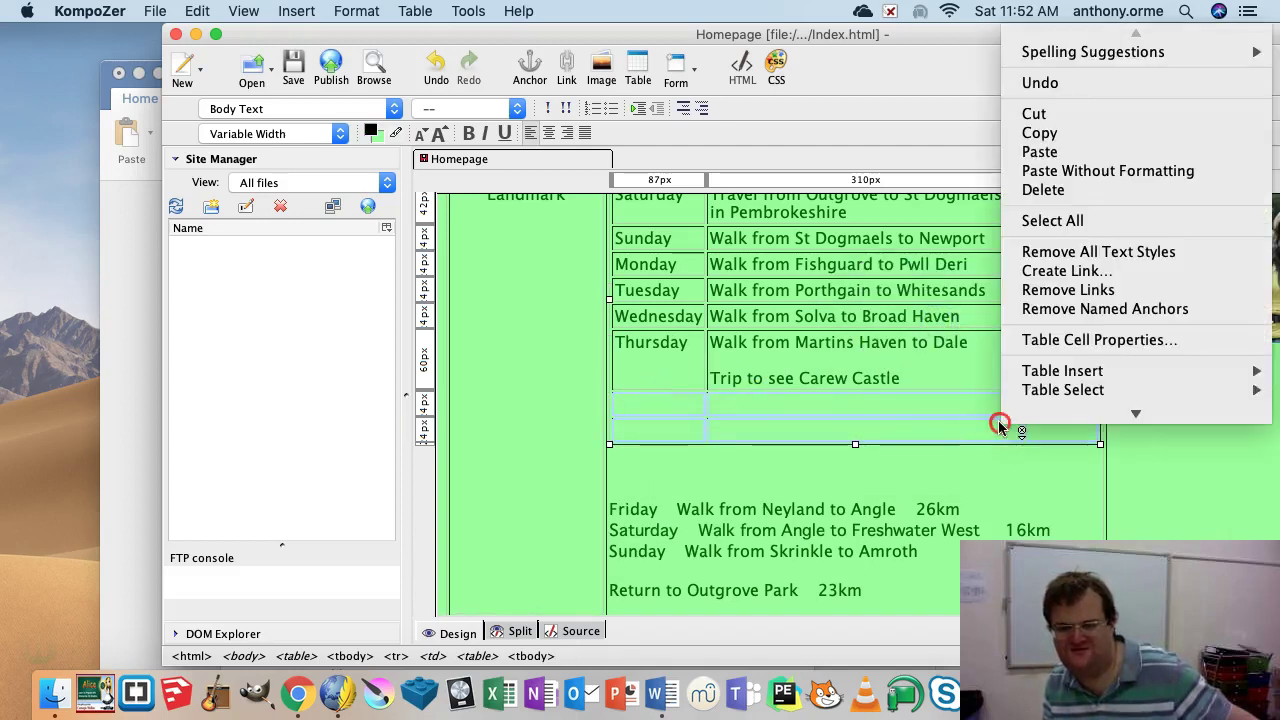
mouse_move(1100, 371)
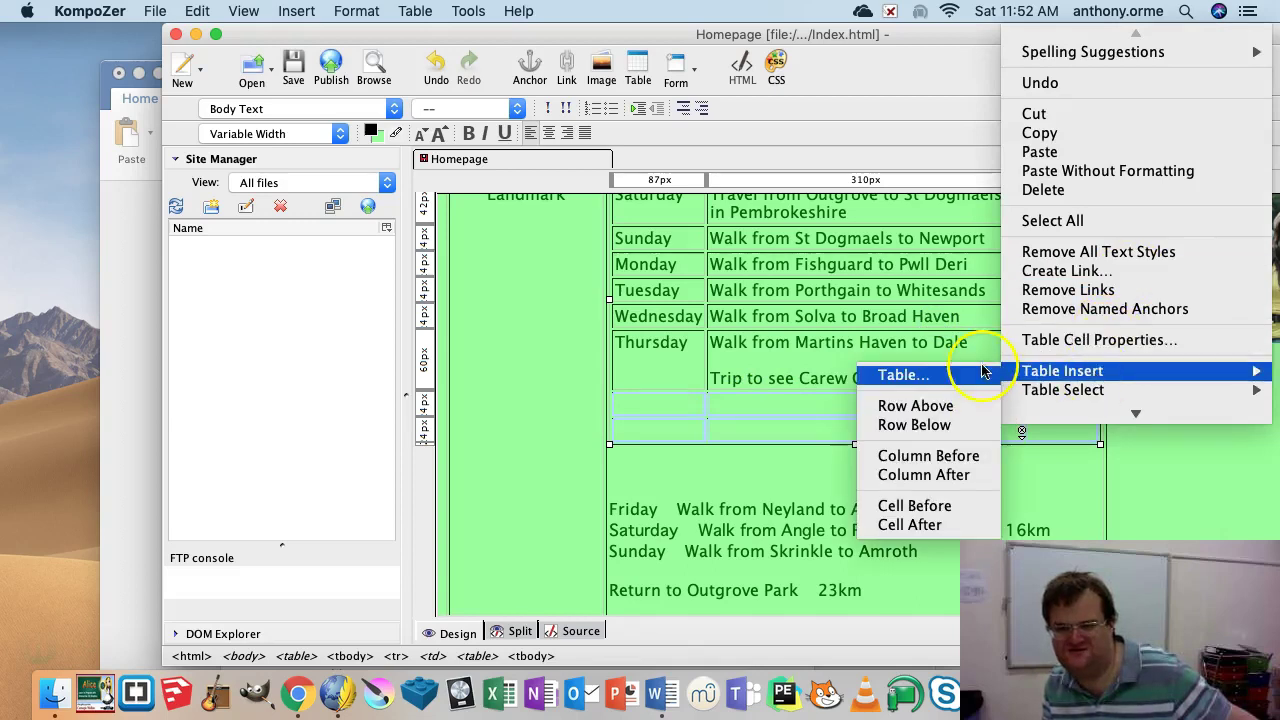
click(950, 425)
- Fill the Friday row with the day, its walk description and a 26km distance
double_click(627, 537)
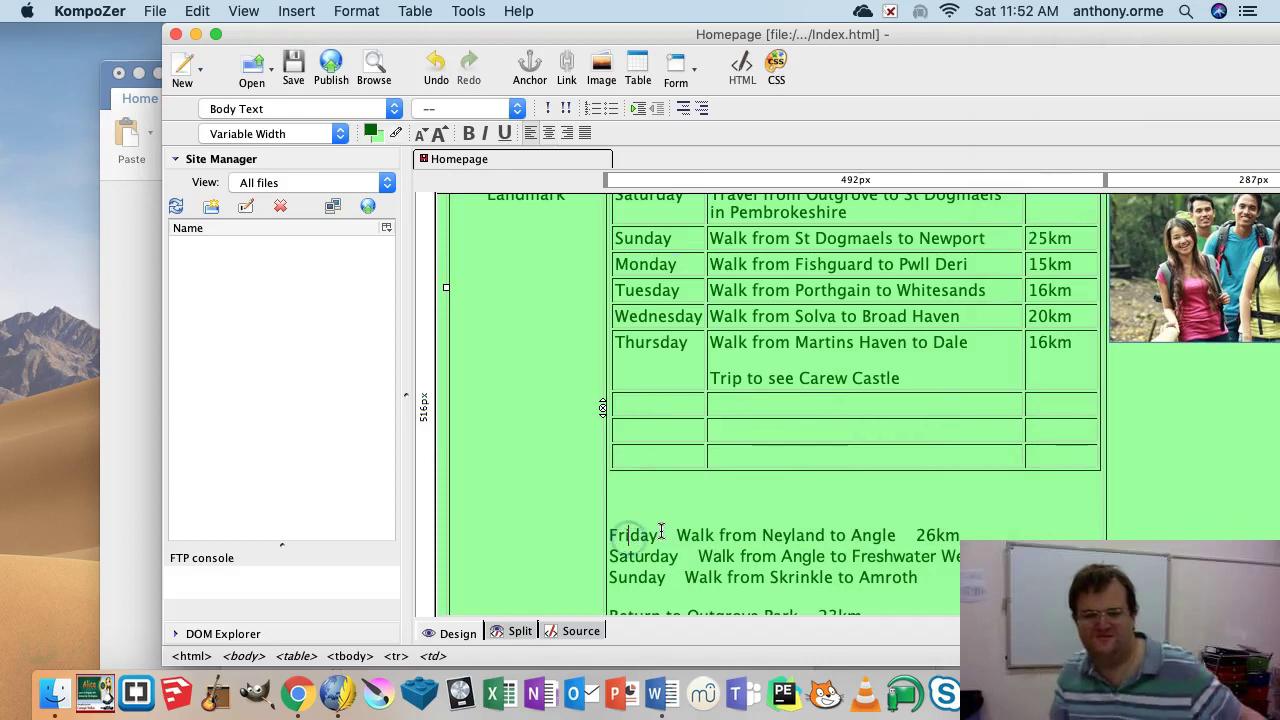
click(619, 478)
double_click(614, 538)
drag(614, 538, 645, 406)
drag(830, 527, 729, 406)
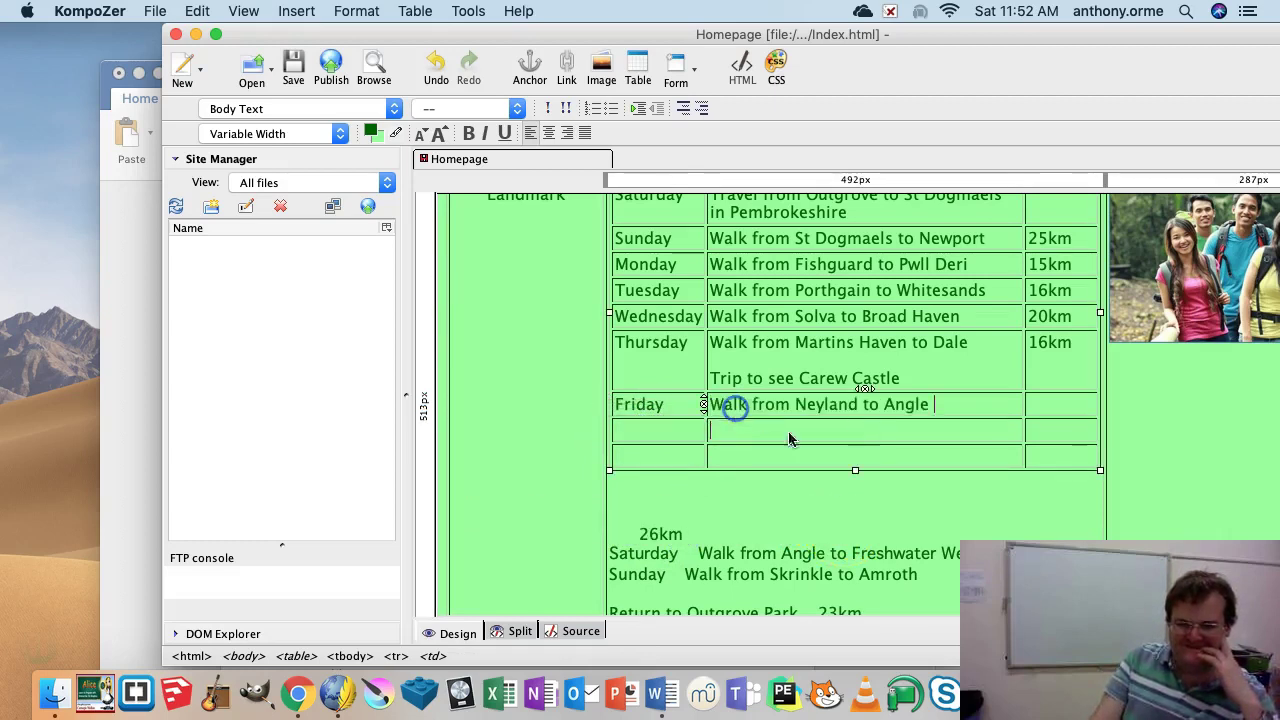
click(1041, 404)
text(26km)
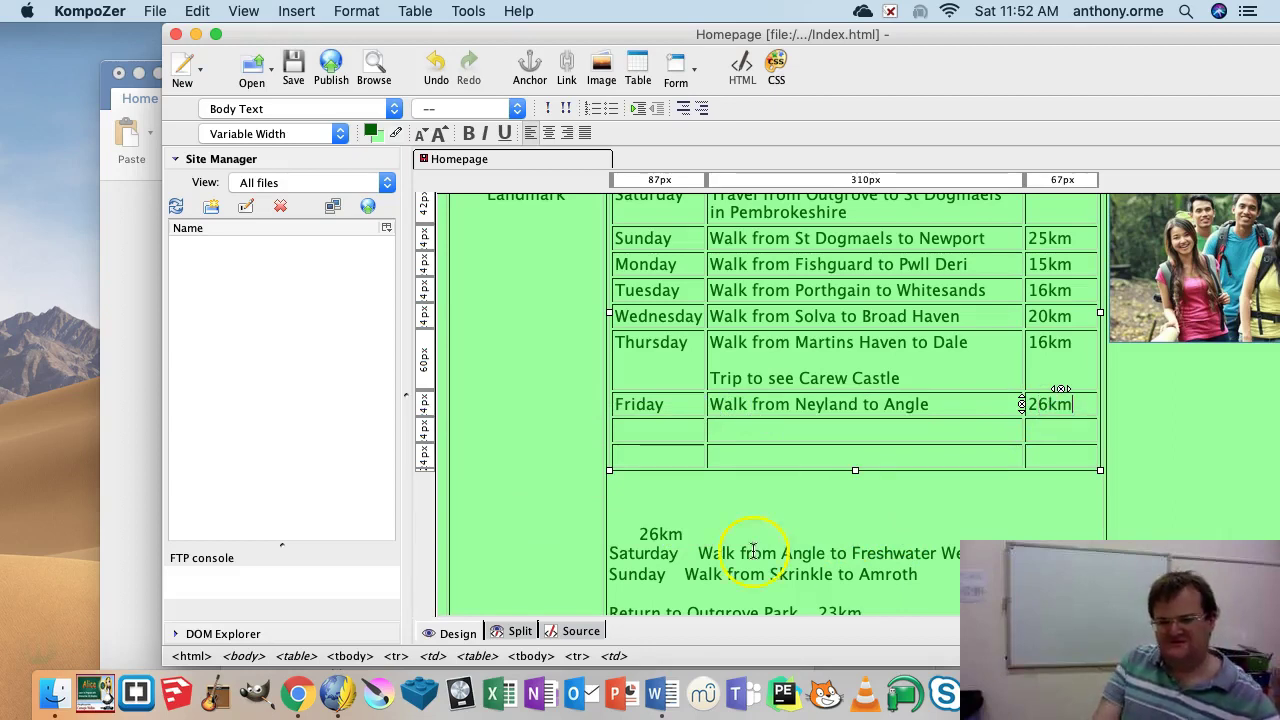
- Move Saturday, its walk and 16km into the row under Friday
click(669, 551)
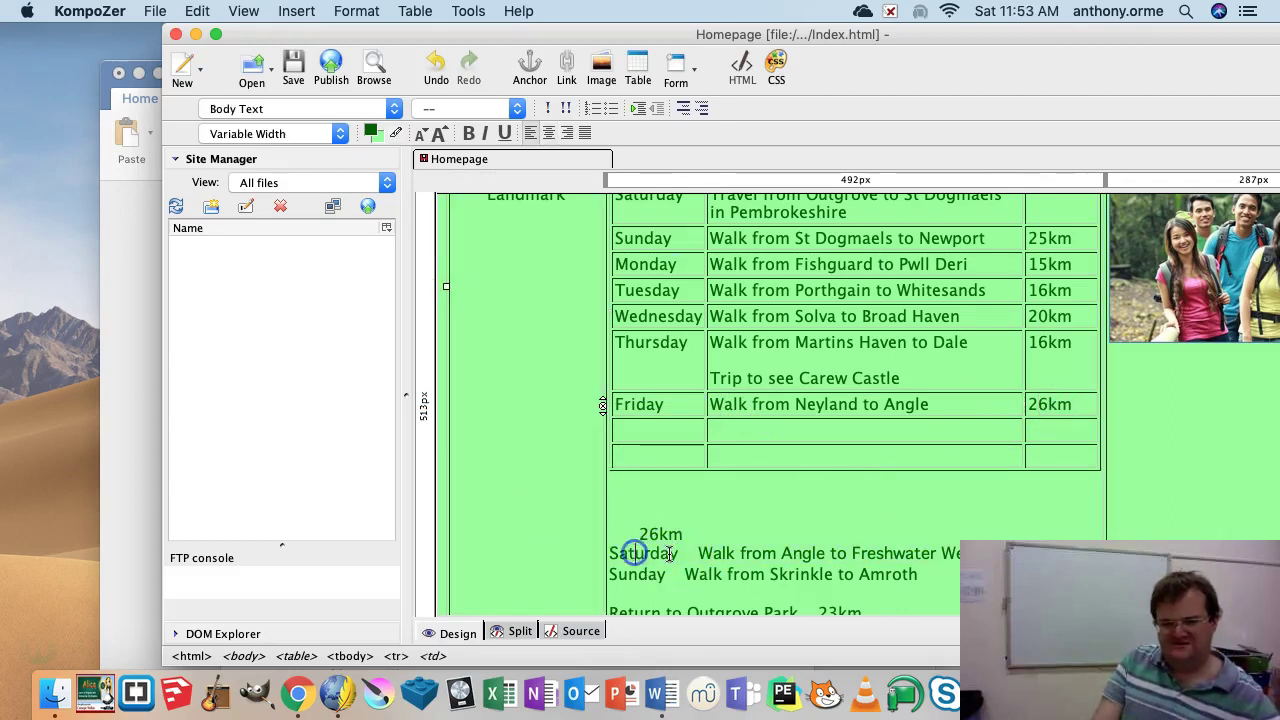
drag(611, 553, 651, 432)
drag(632, 549, 748, 432)
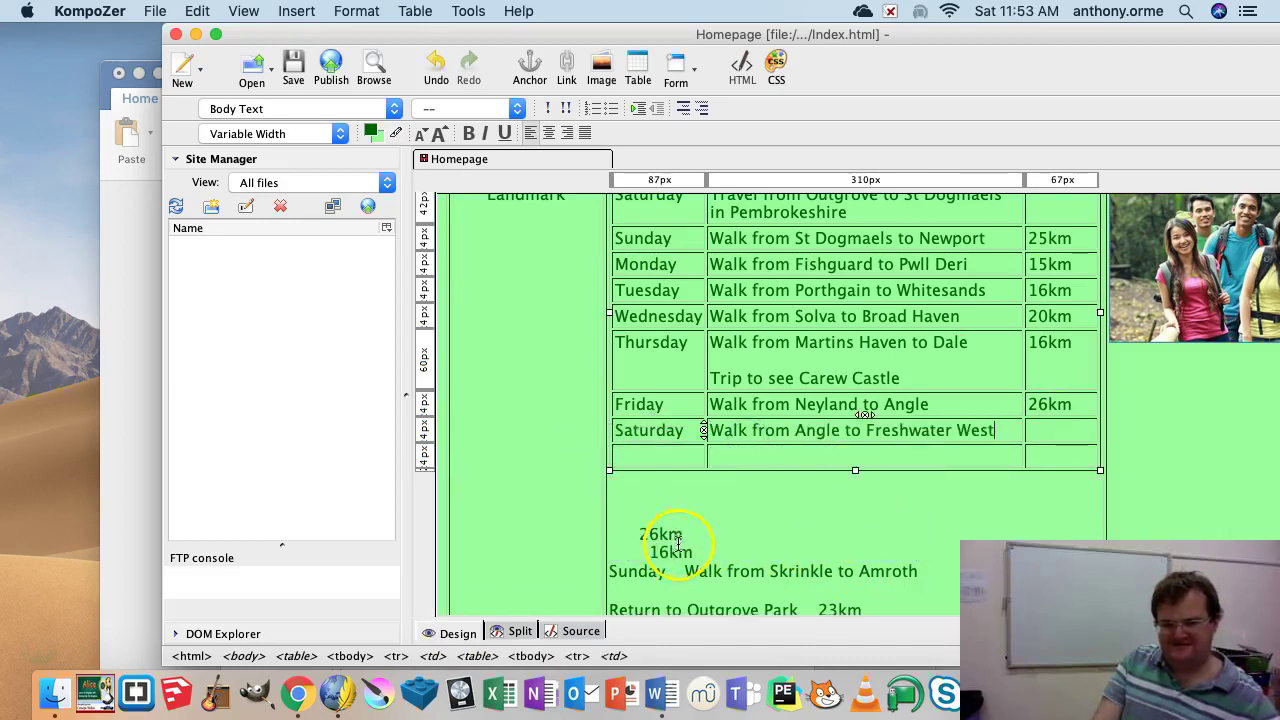
drag(692, 552, 650, 555)
drag(822, 516, 1059, 432)
- Move Sunday, its Skrinkle to Amroth walk and return lines, and 23km into the last row
drag(675, 567, 677, 457)
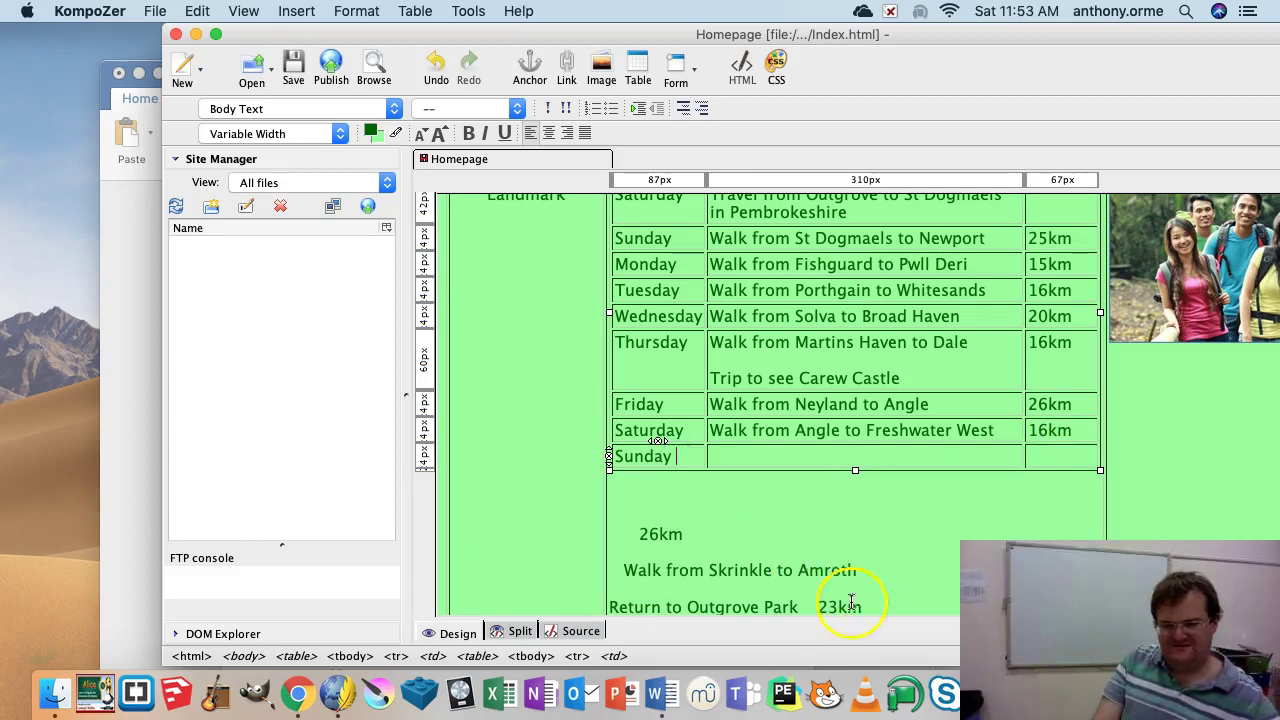
drag(797, 607, 731, 456)
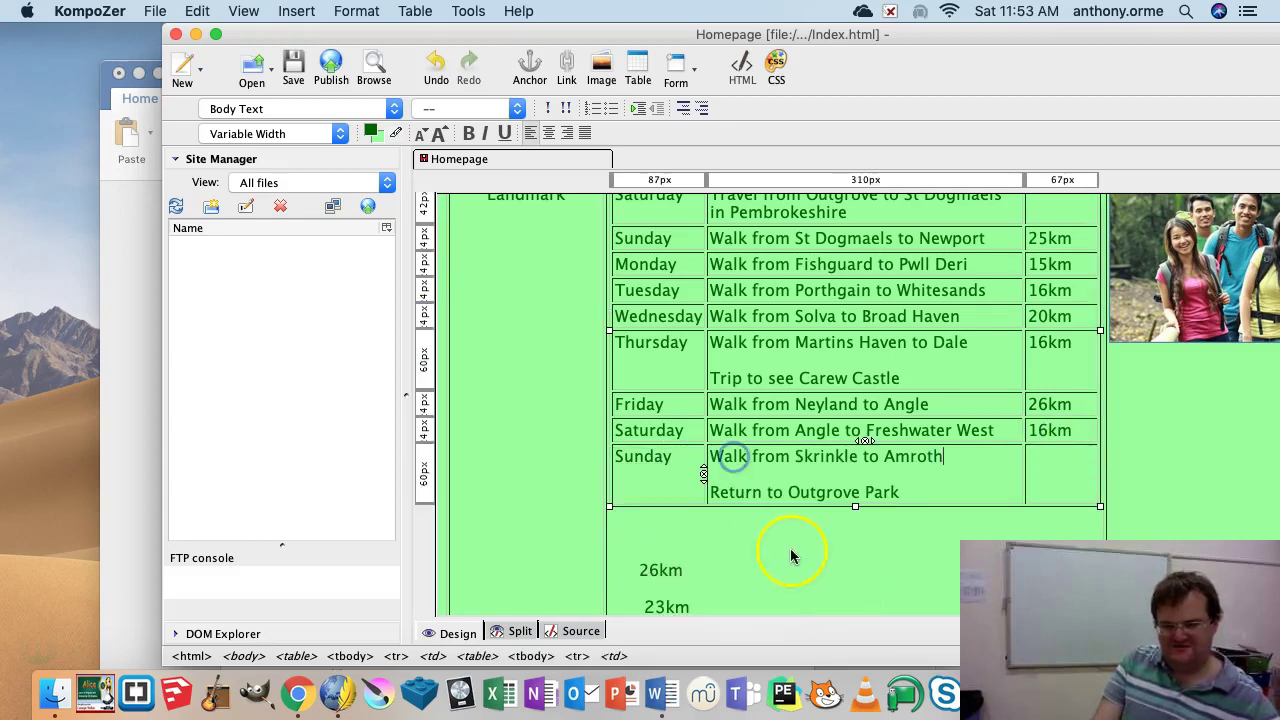
click(682, 605)
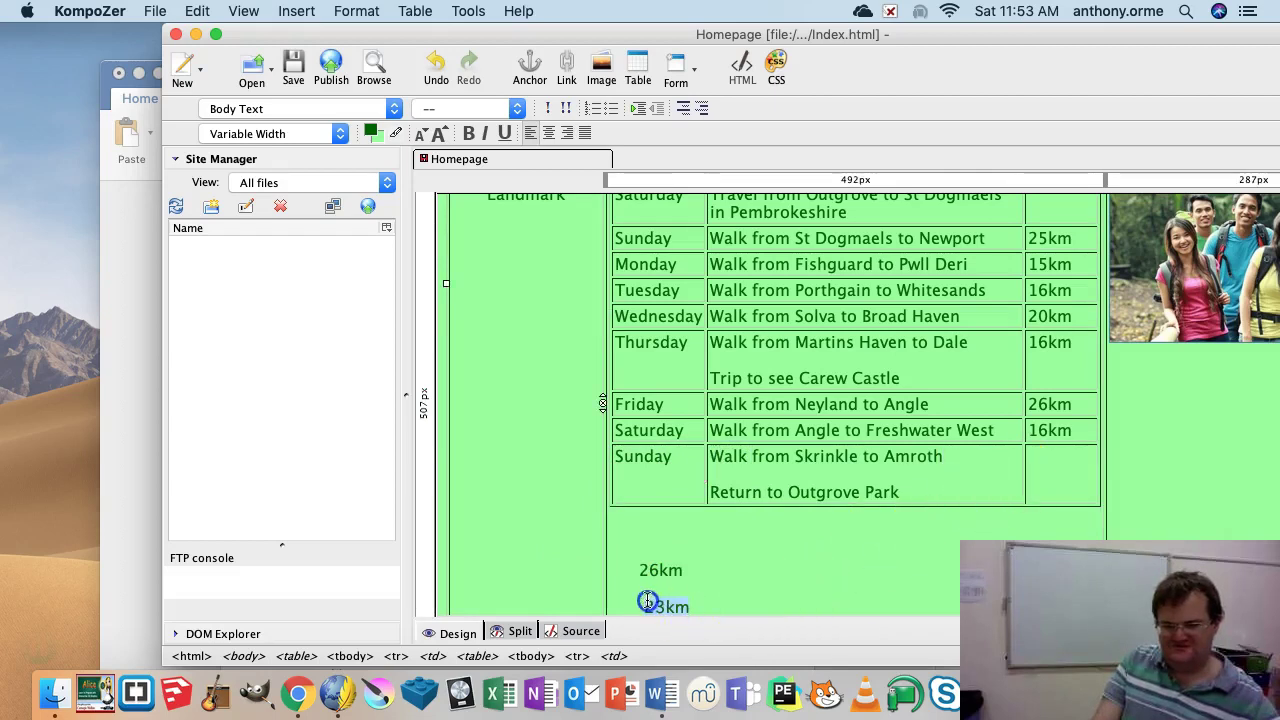
drag(650, 602, 1055, 468)
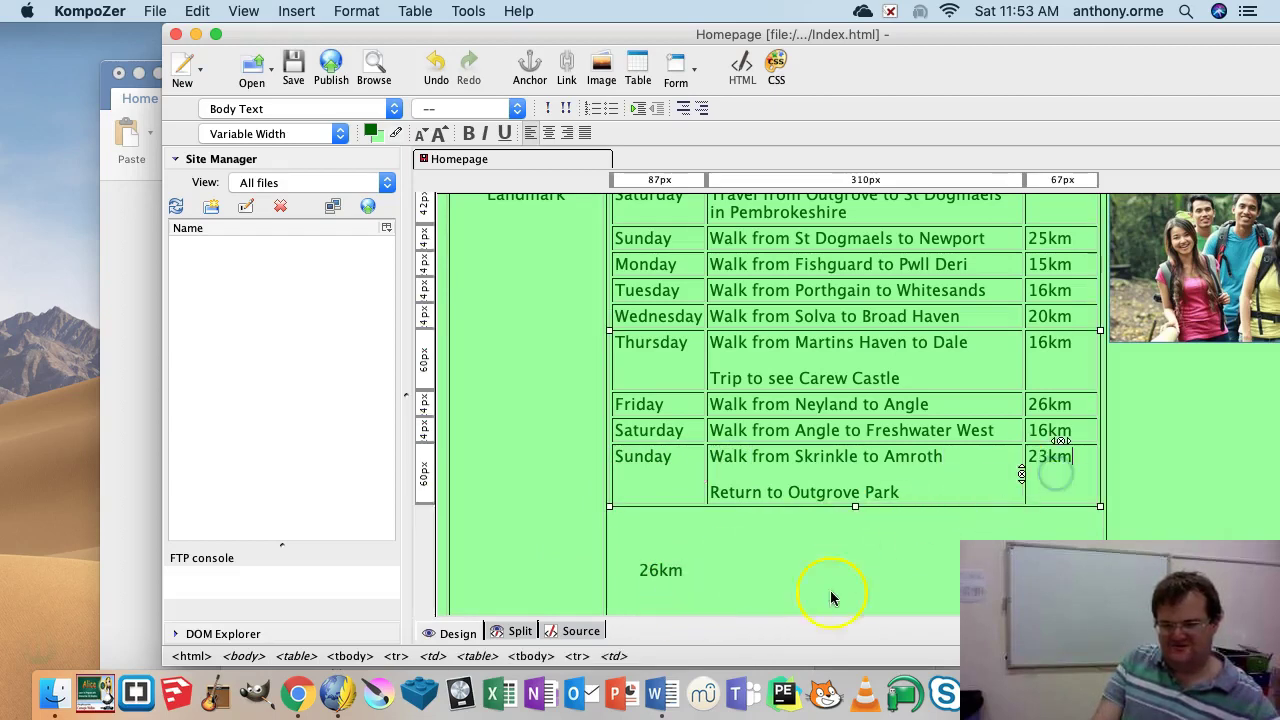
scroll(703, 615, down, 2)
- Delete the stray 26km text left below the table
drag(650, 475, 653, 592)
key(Delete)
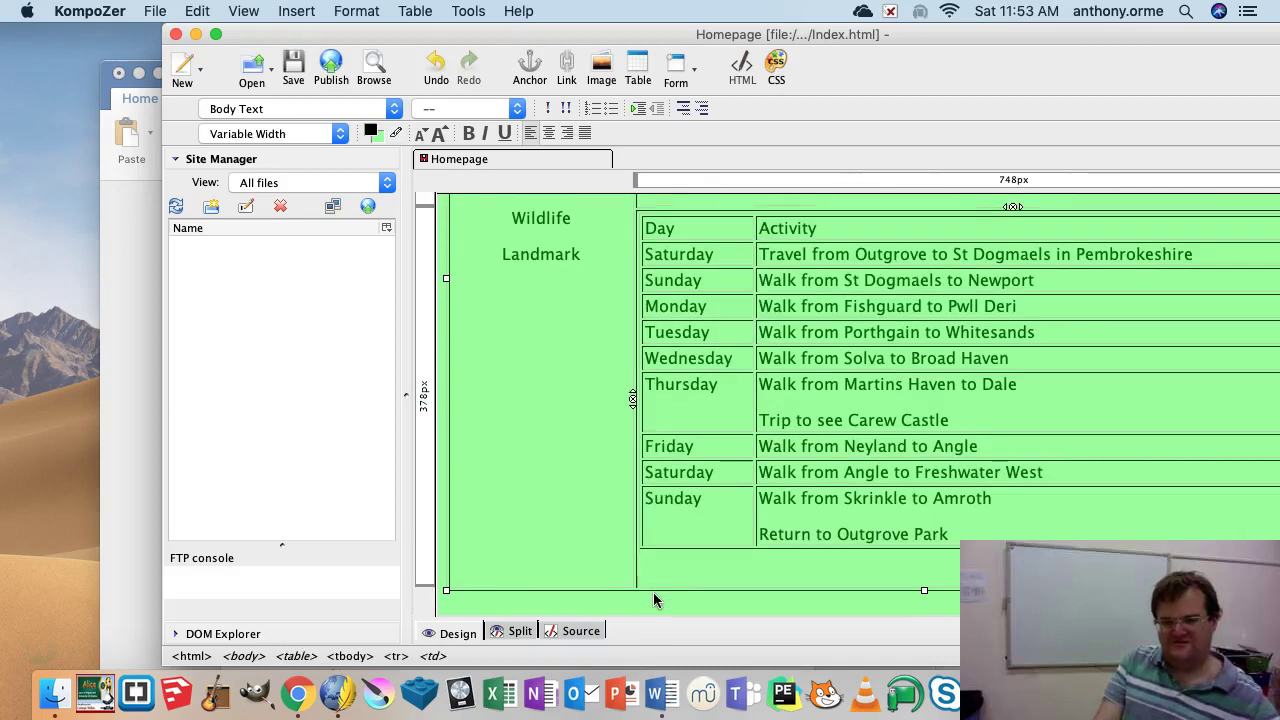
scroll(653, 592, up, 1)
click(773, 550)
scroll(773, 550, up, 4)
scroll(771, 514, down, 4)
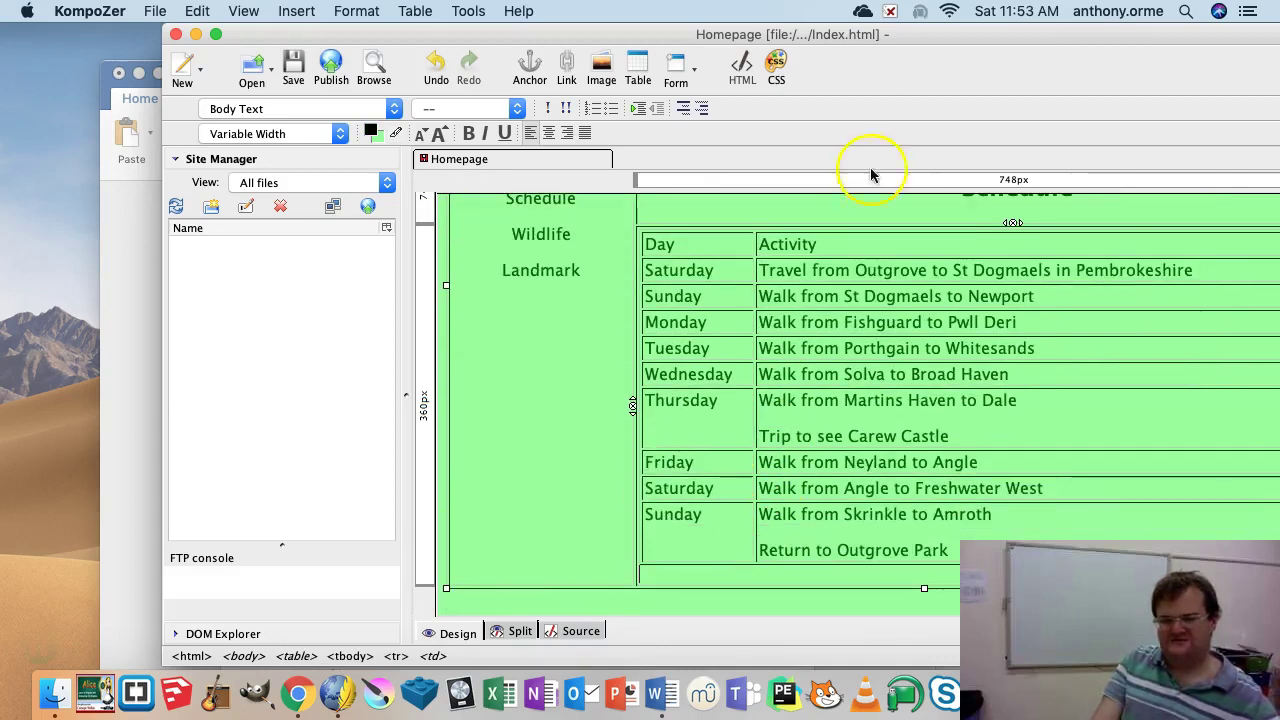
drag(860, 34, 508, 36)
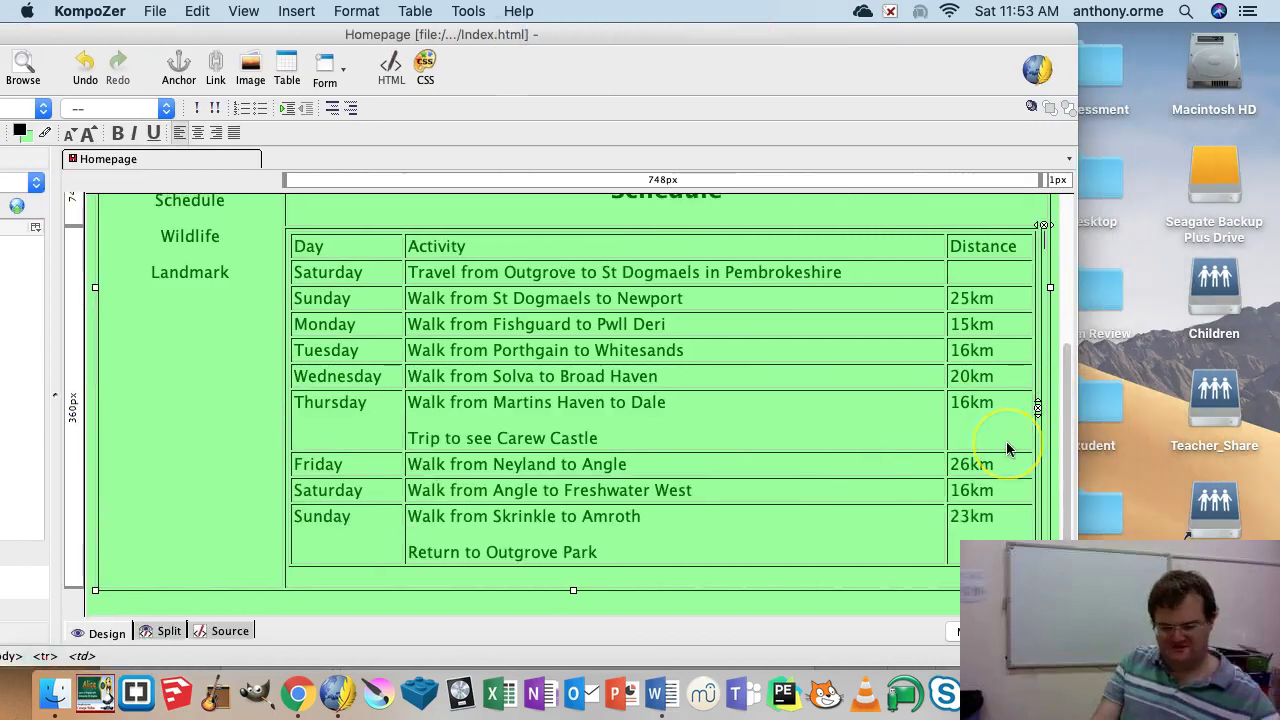
click(918, 473)
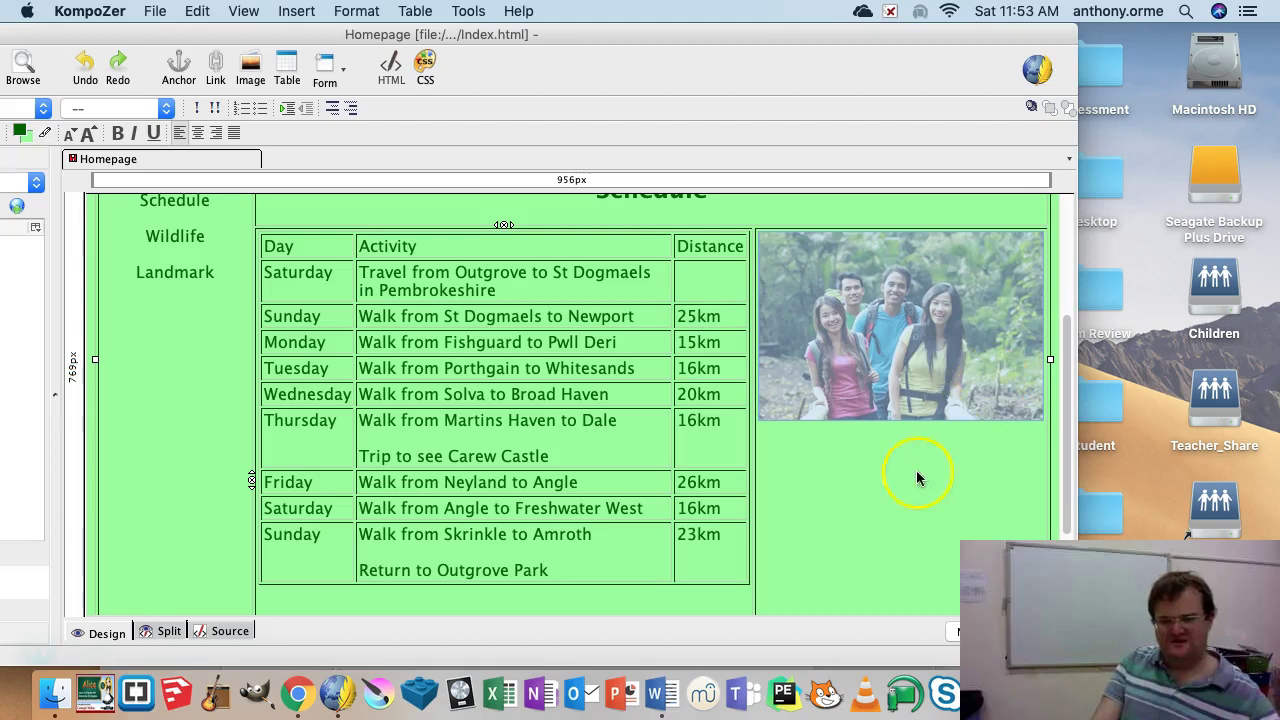
click(603, 437)
scroll(603, 437, down, 3)
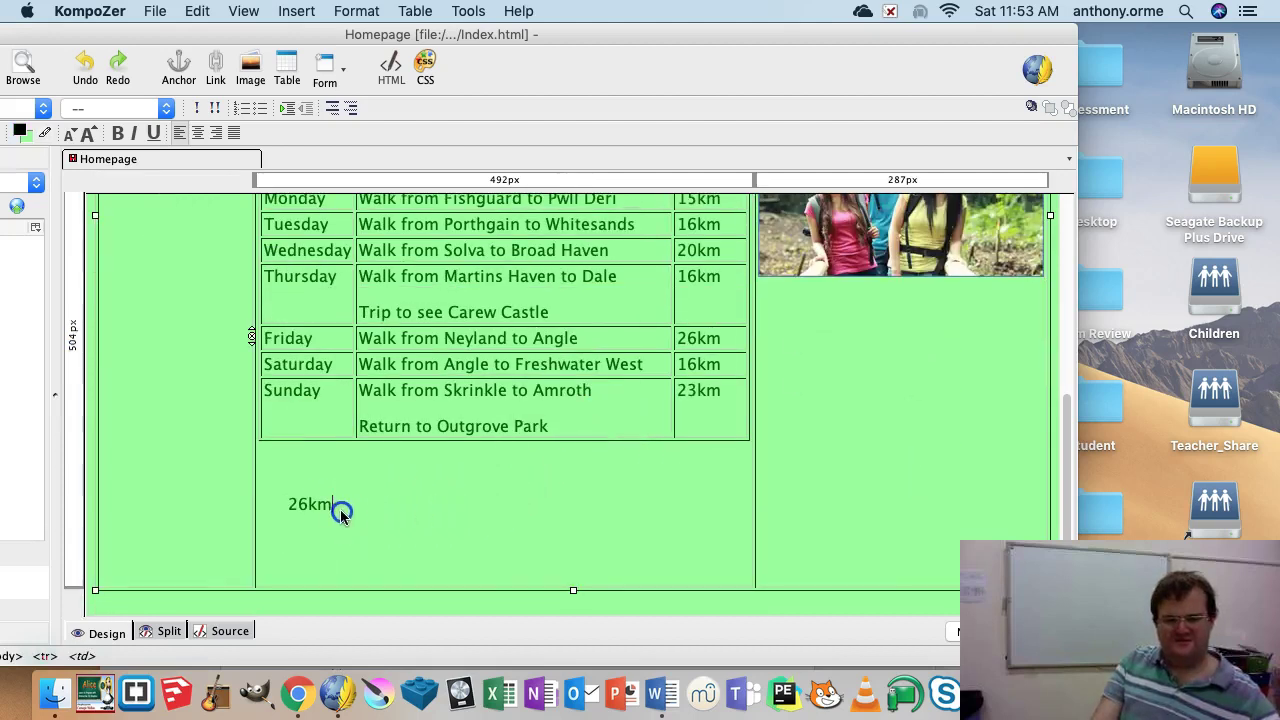
- Remove the remaining empty lines below the table
key(BackSpace)
key(BackSpace)
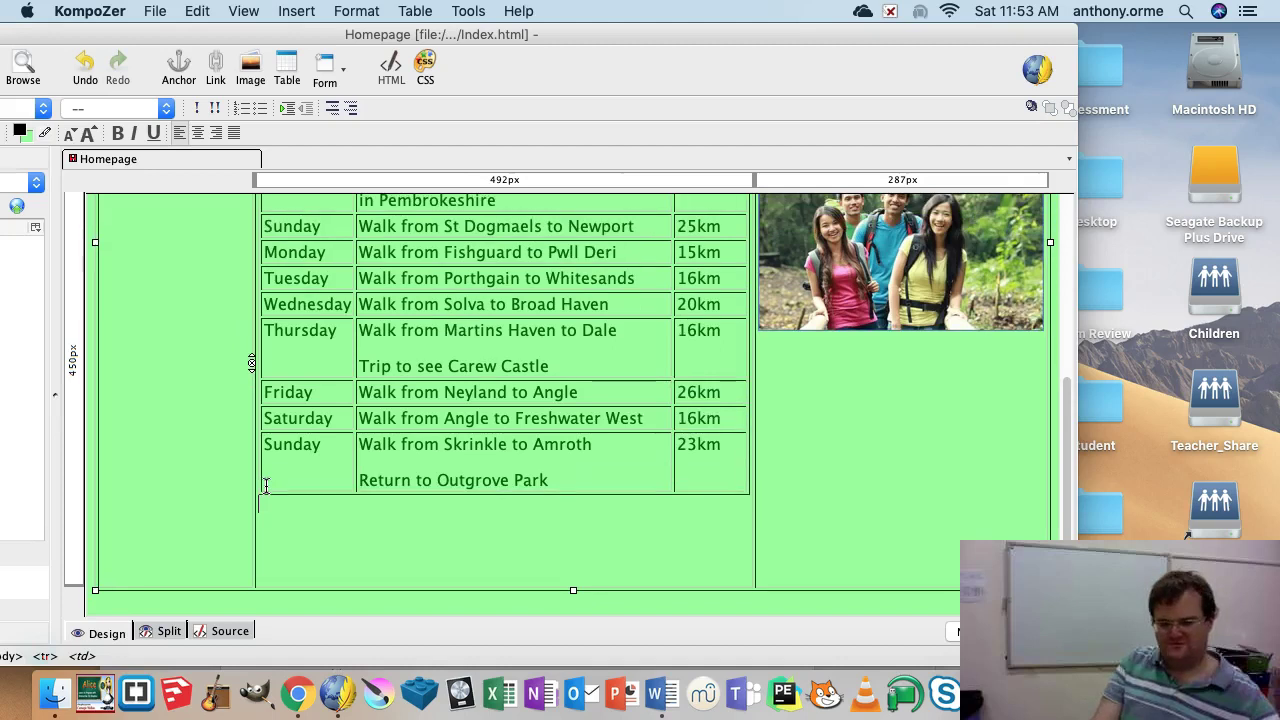
key(BackSpace)
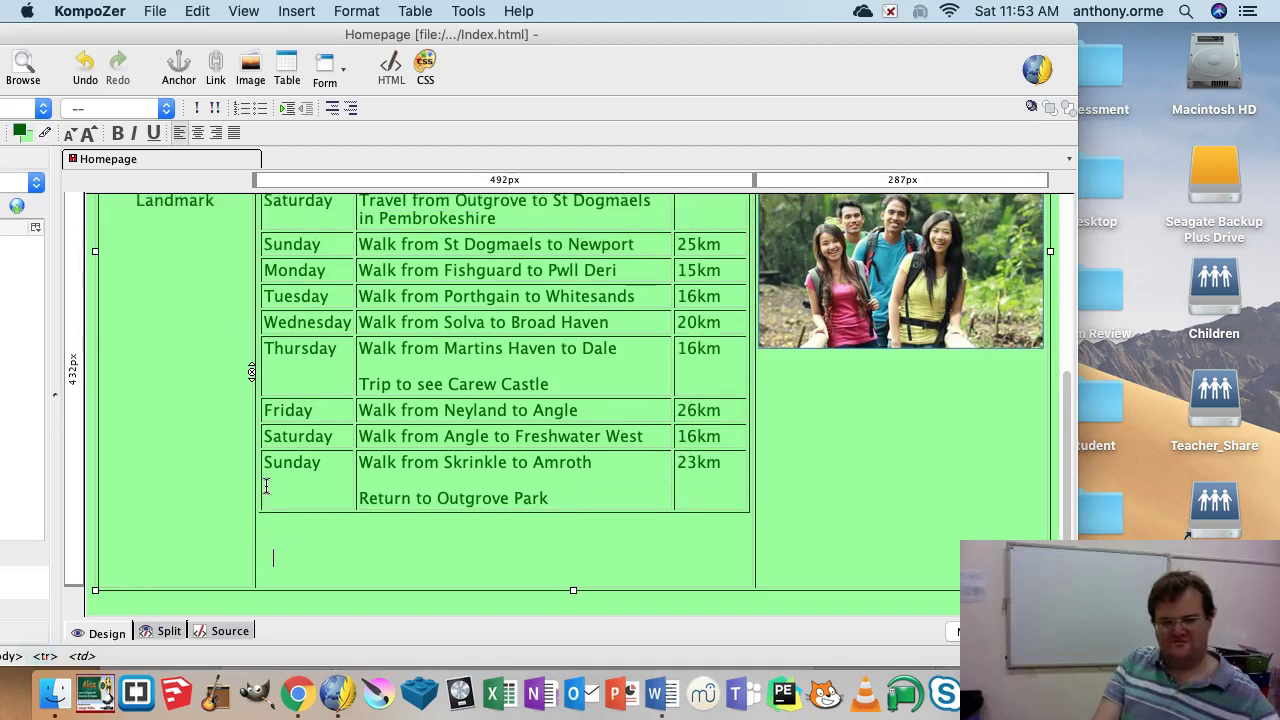
key(BackSpace)
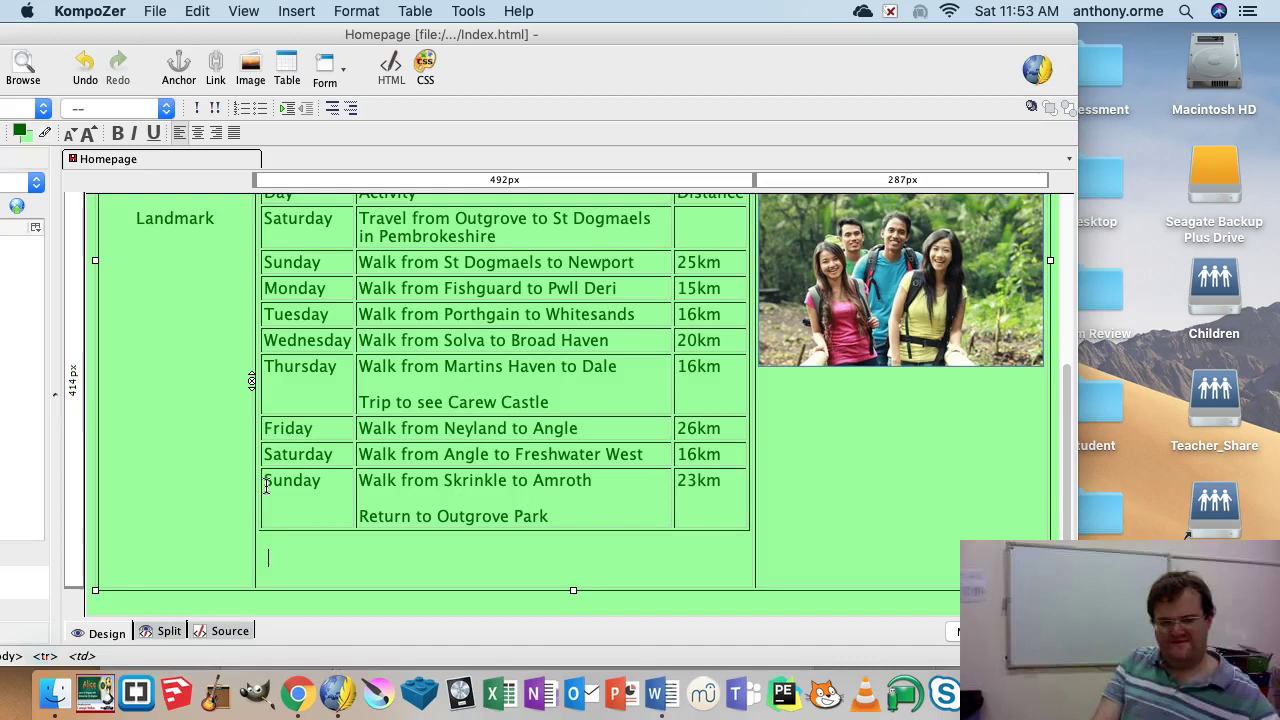
key(BackSpace)
scroll(477, 360, up, 5)
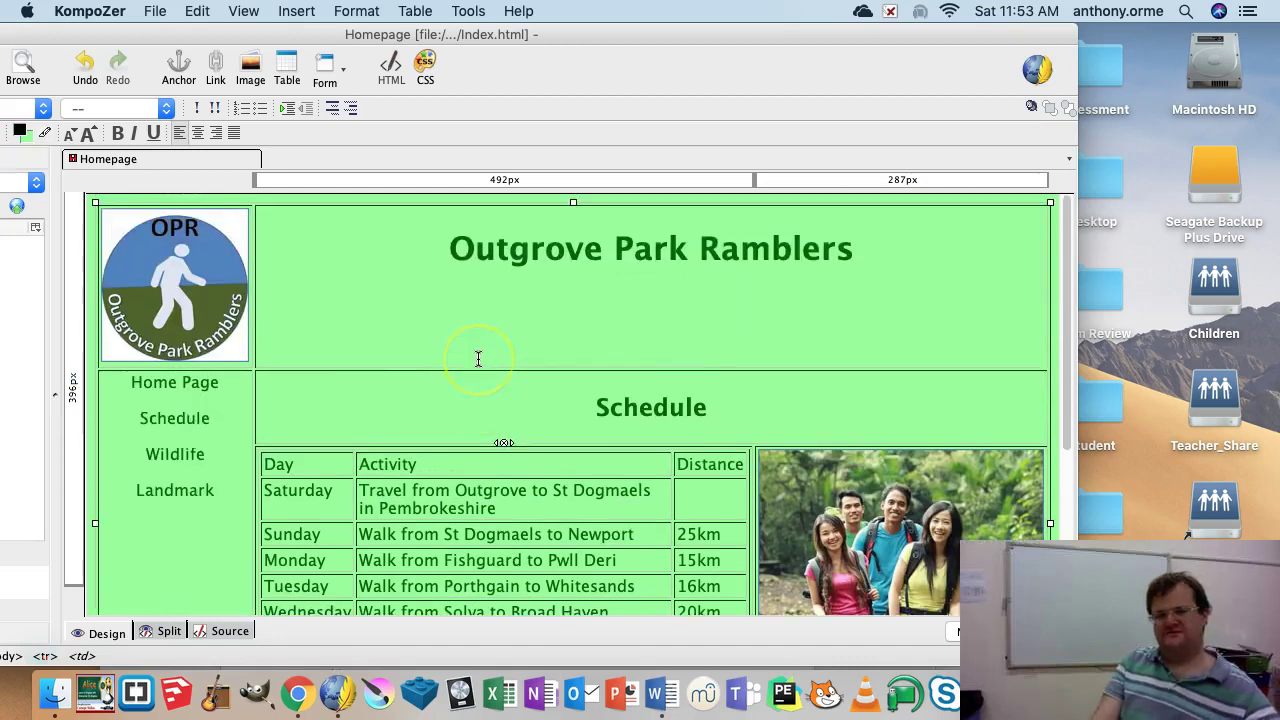
scroll(478, 359, down, 2)
click(463, 393)
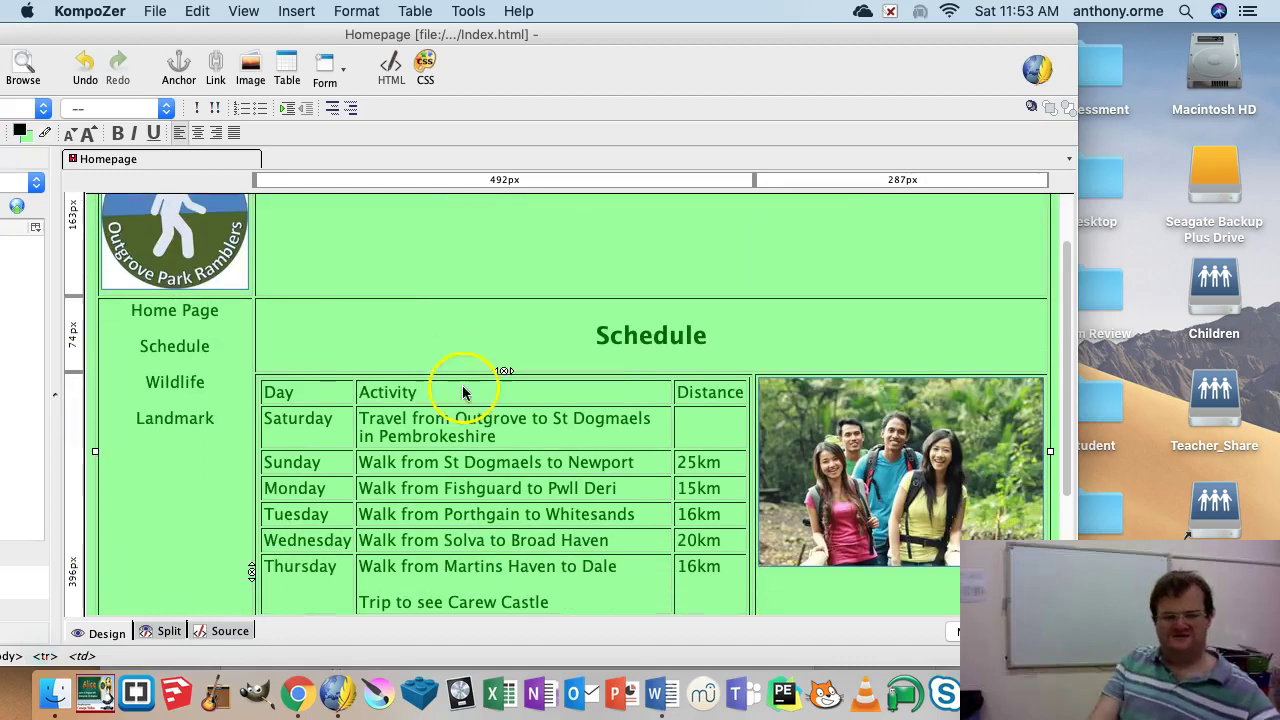
- Save the page with 'Schedule' as its page title
click(157, 12)
click(262, 199)
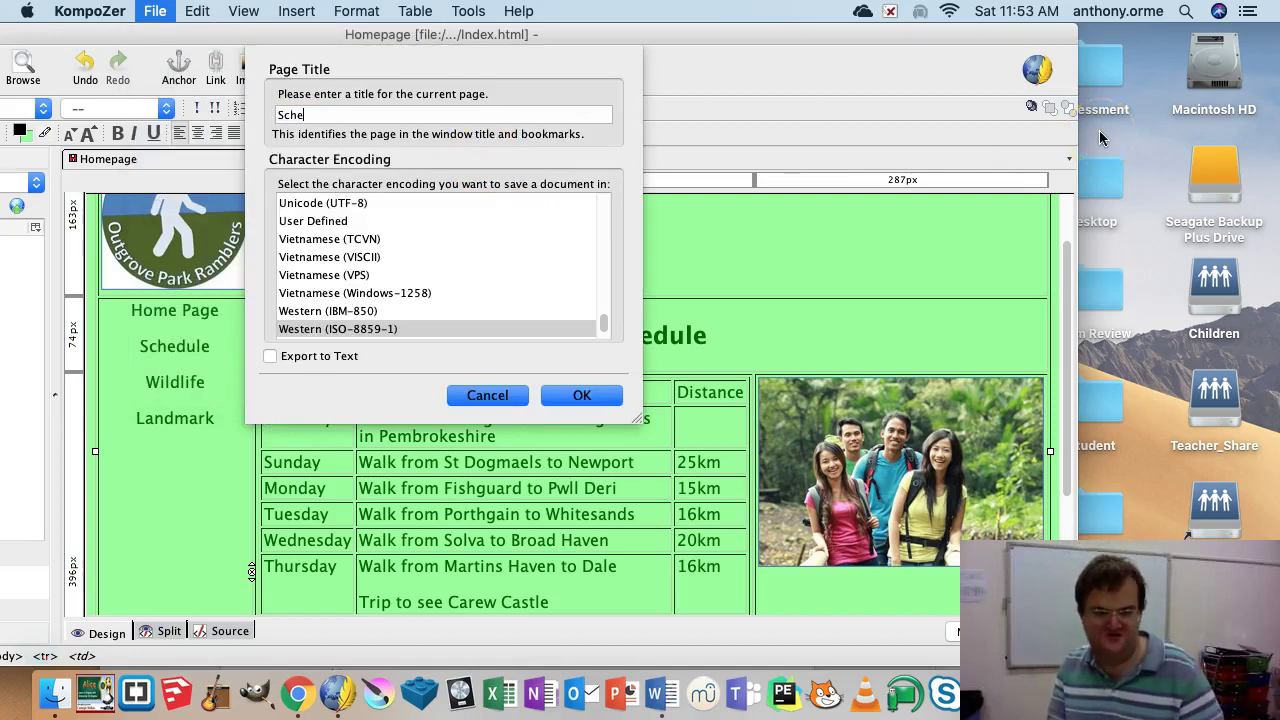
text(Schedule)
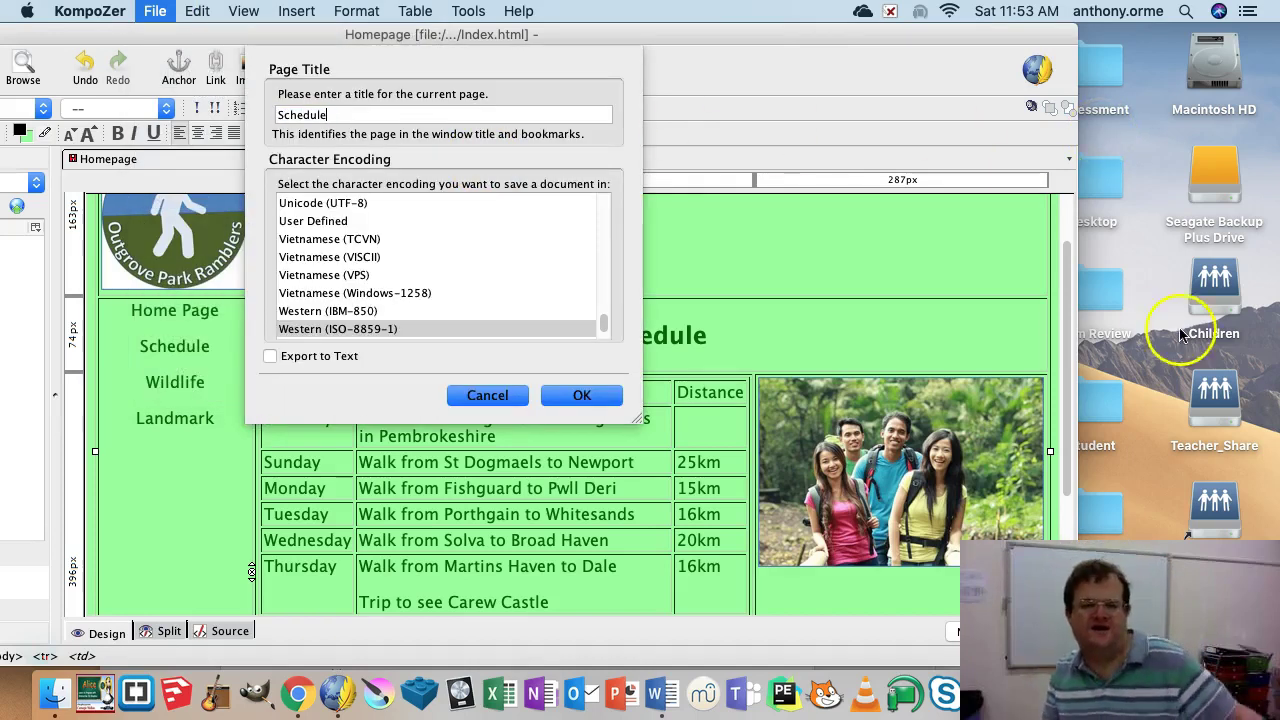
click(582, 395)
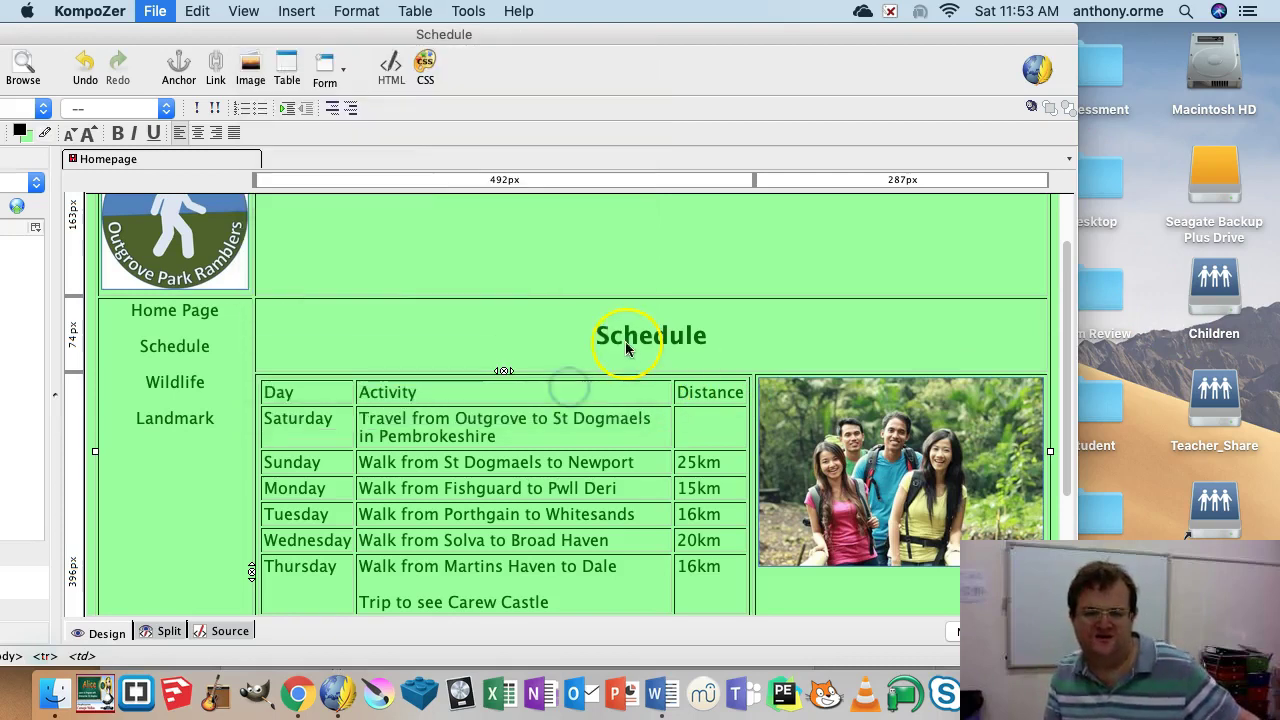
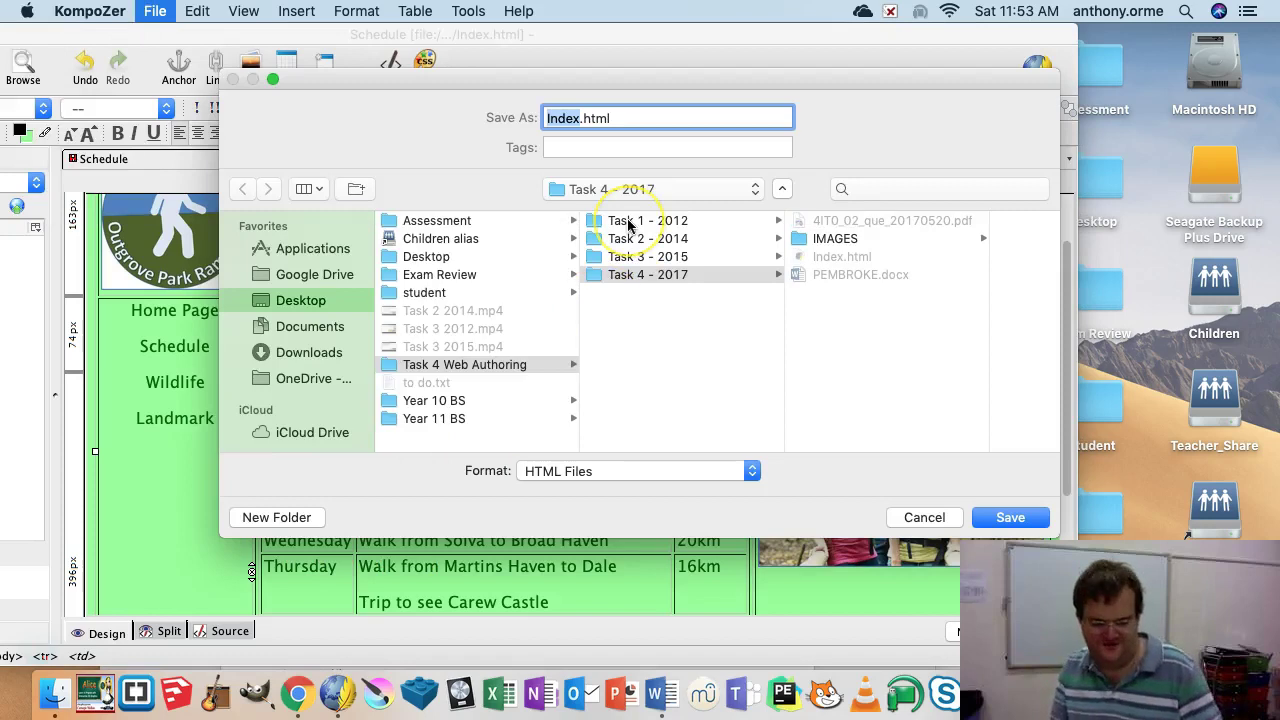
- Save the page as Schedule.html in Task 4 - 2017, then start opening another page
key(Return)
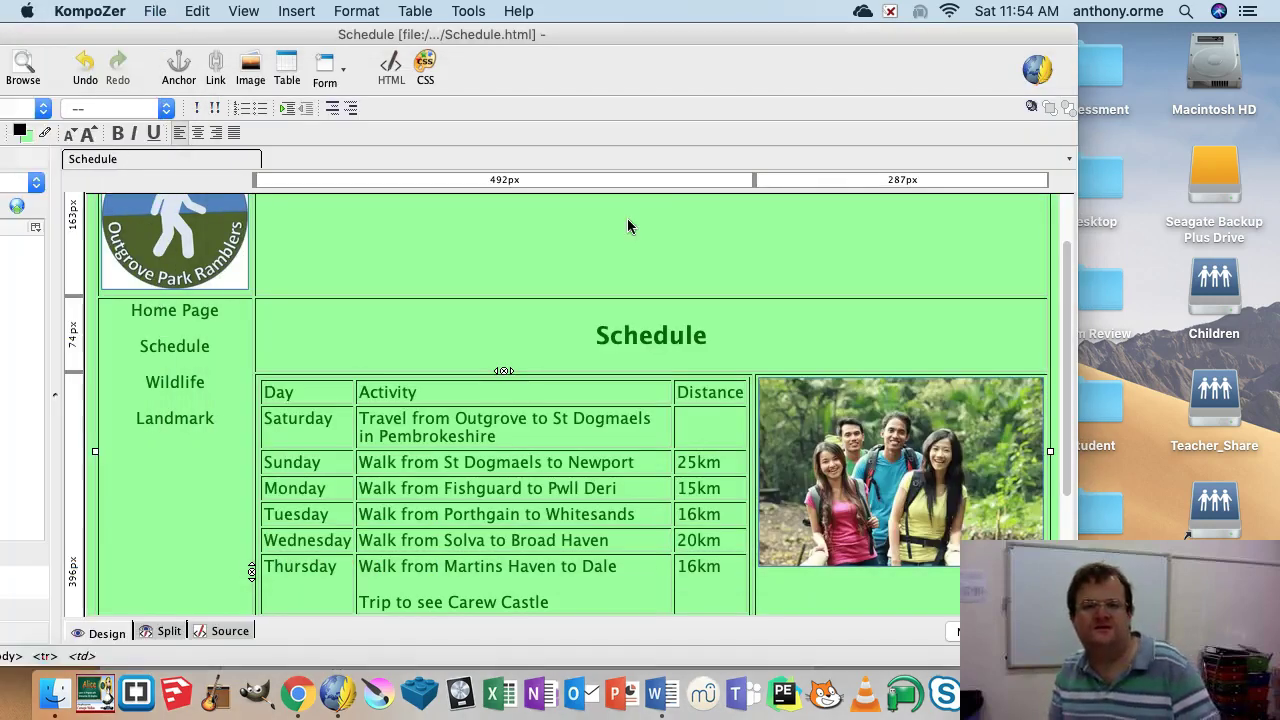
click(153, 11)
click(182, 54)
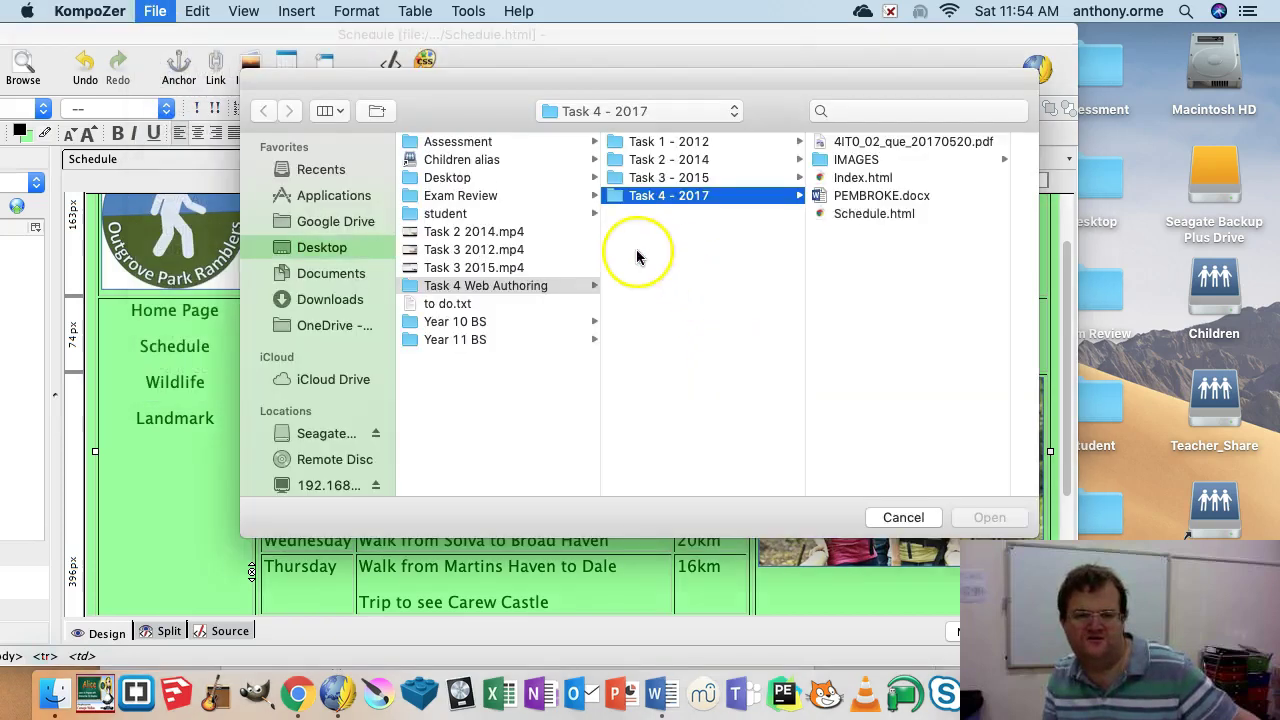
- Open Index.html from the Task 4 - 2017 folder for editing
click(869, 179)
double_click(870, 180)
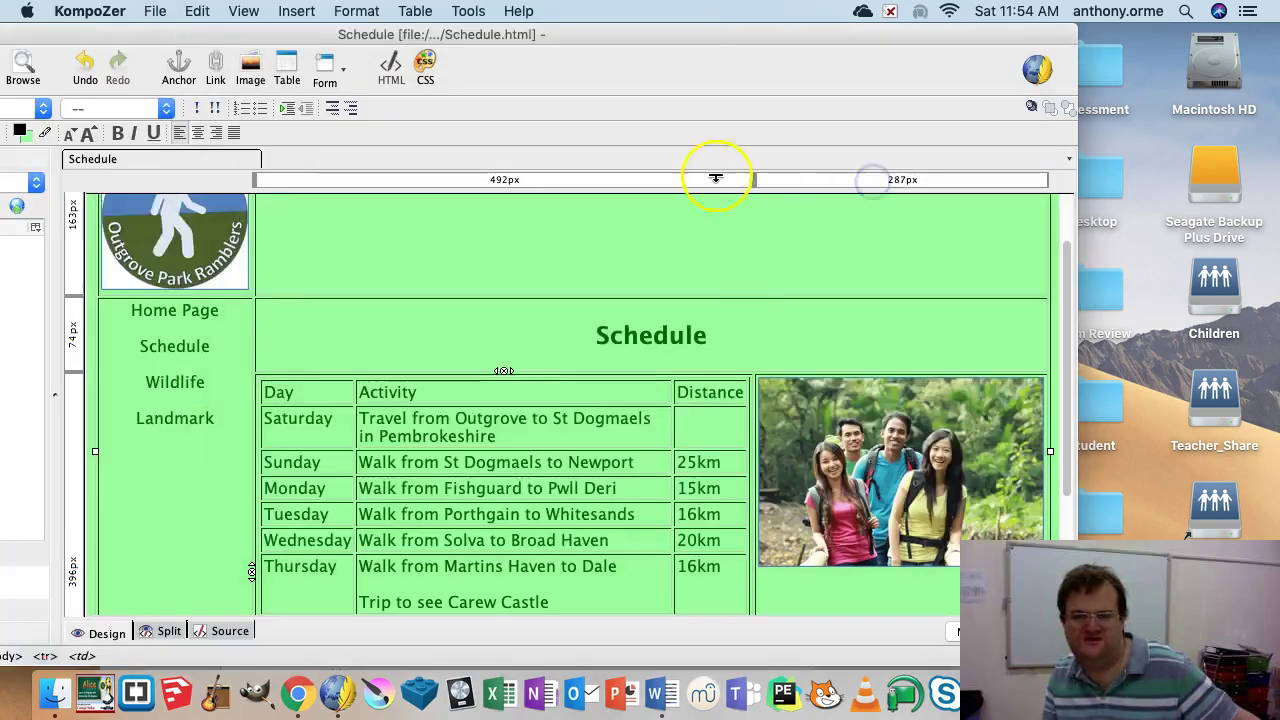
drag(449, 38, 920, 38)
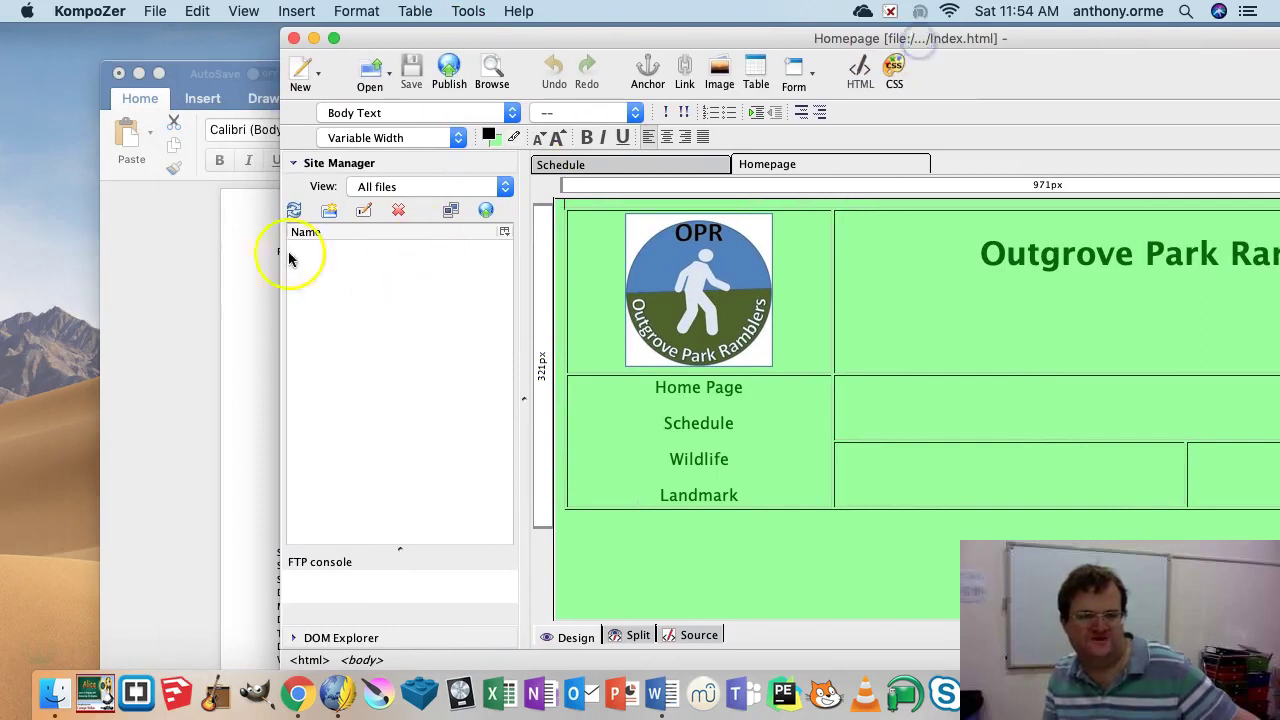
- Type the heading Wildlife into the table's right cell
click(203, 238)
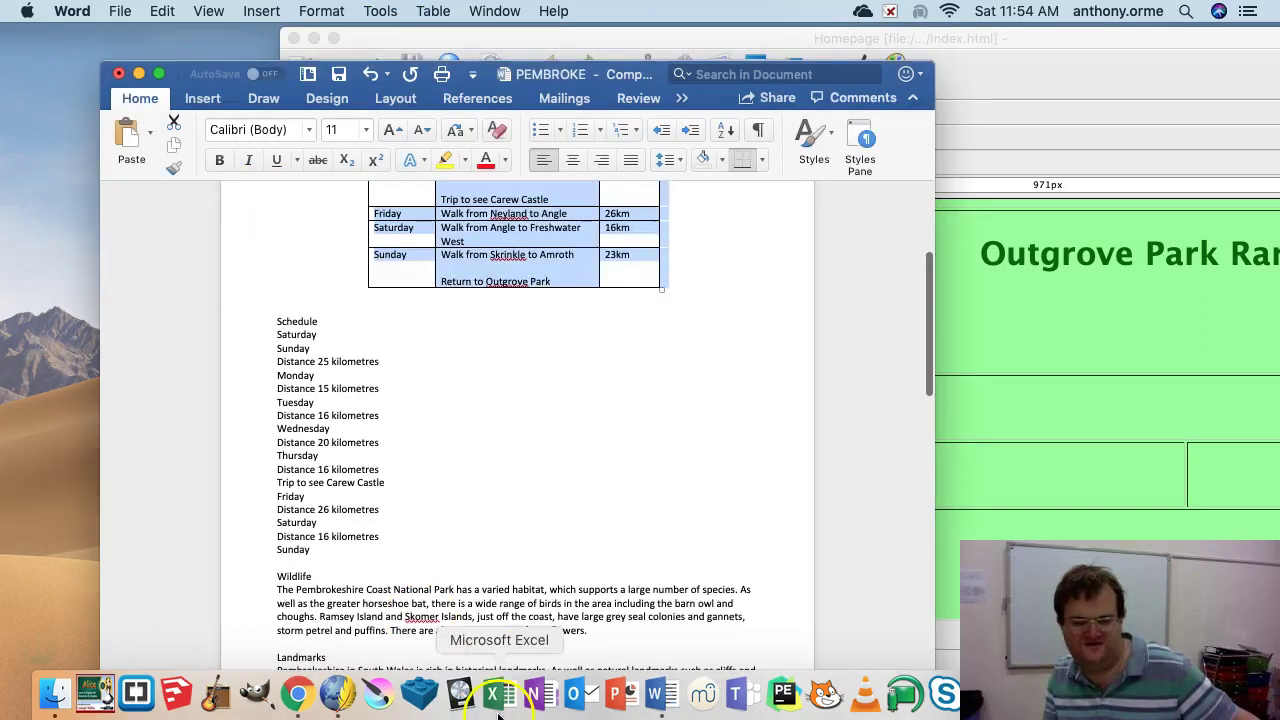
scroll(523, 597, down, 5)
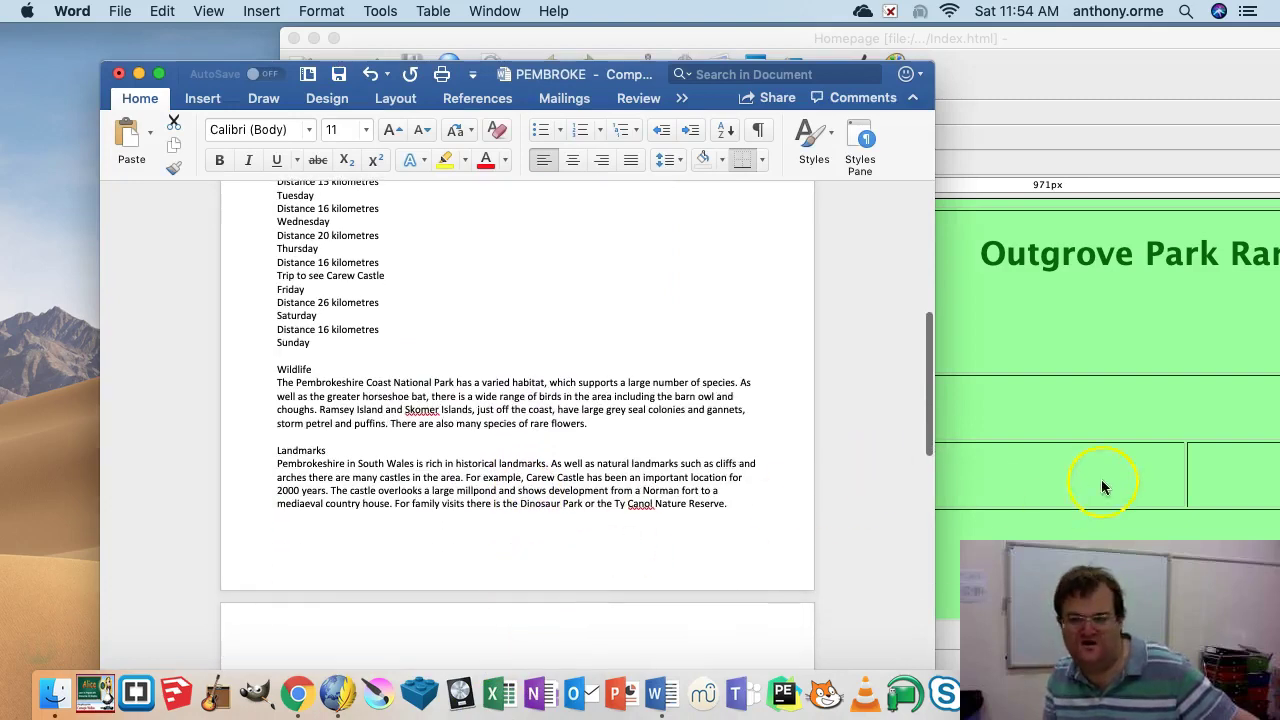
click(1104, 487)
click(957, 412)
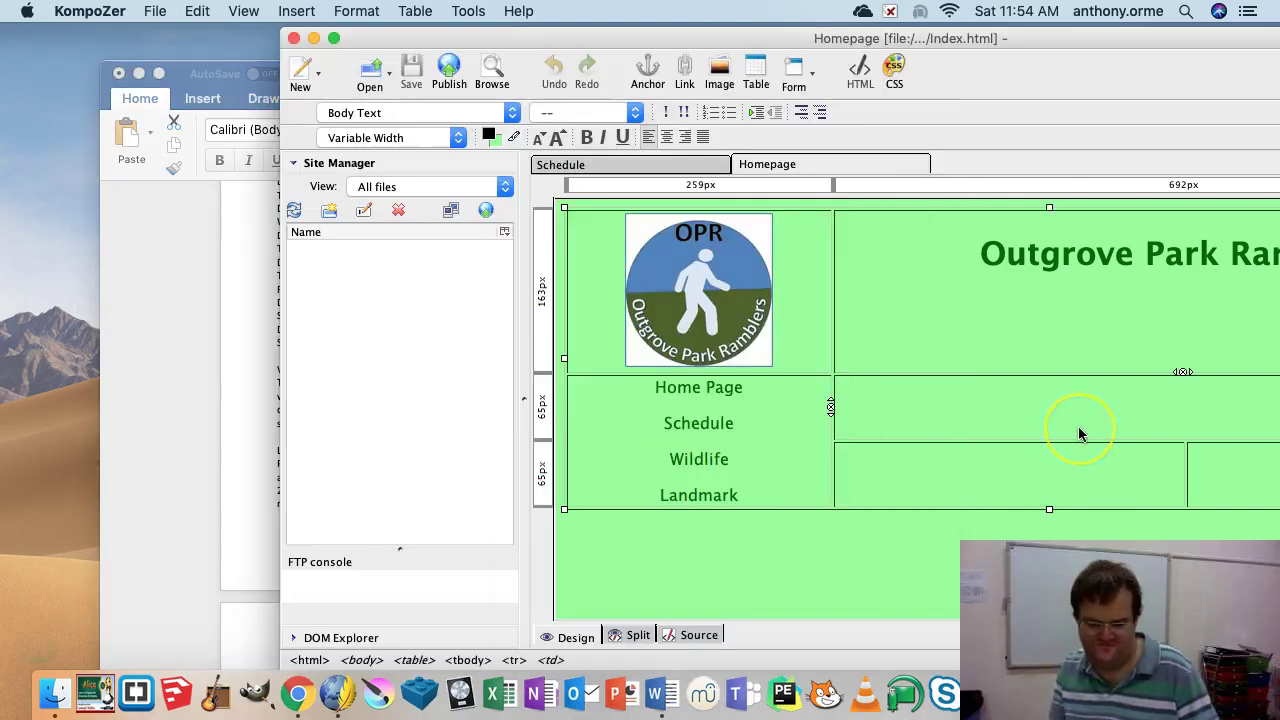
text(Wildlife)
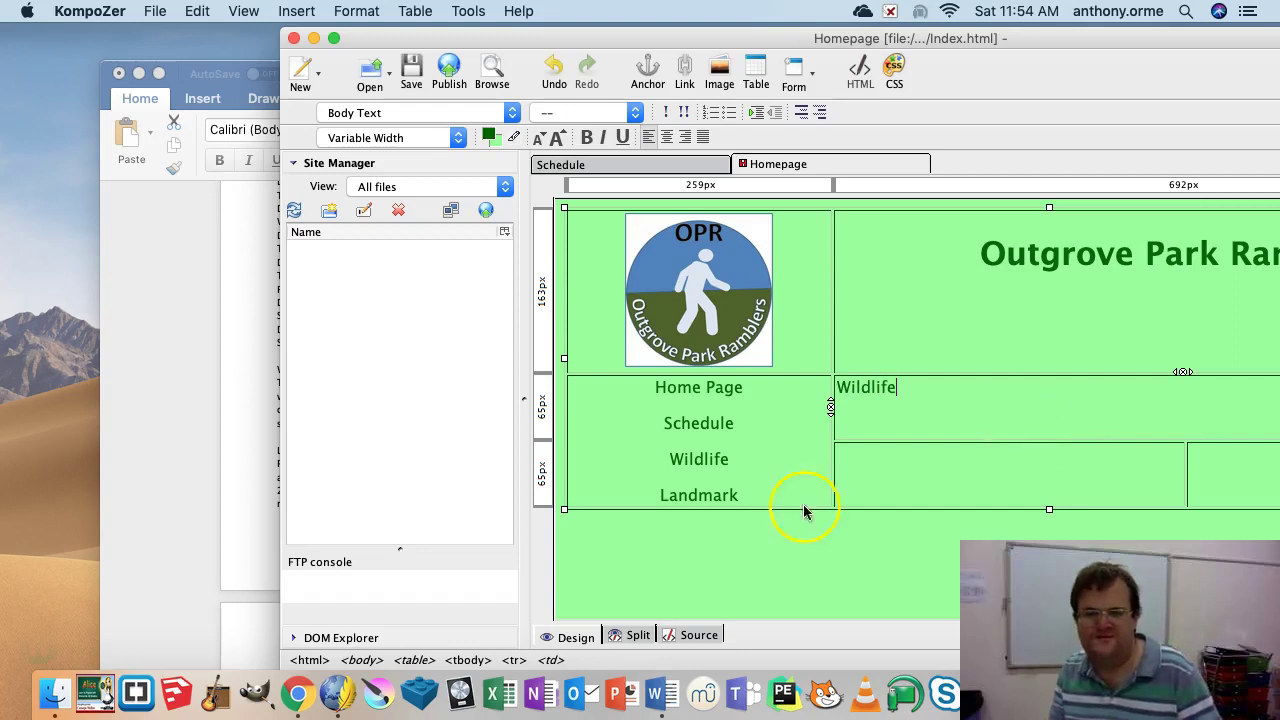
- Copy the Wildlife paragraph from the PEMBROKE Word document into the lower-right cell
click(903, 469)
click(191, 400)
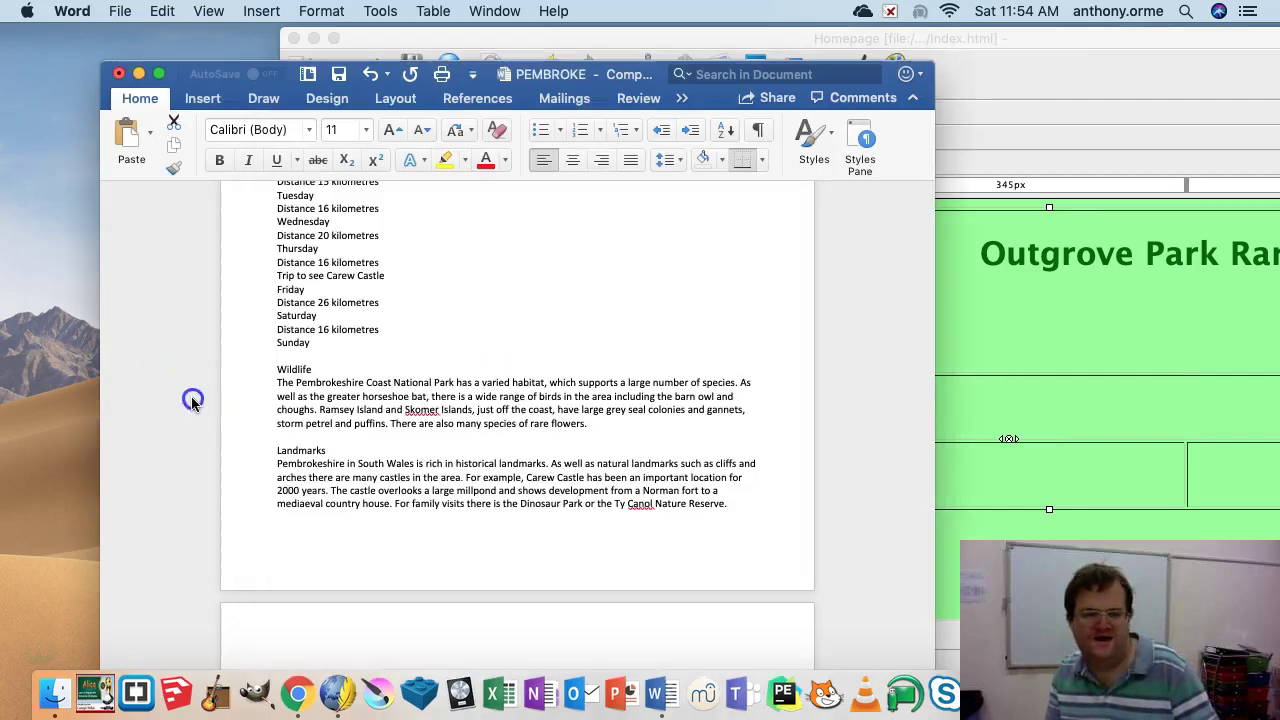
click(604, 423)
drag(604, 423, 299, 383)
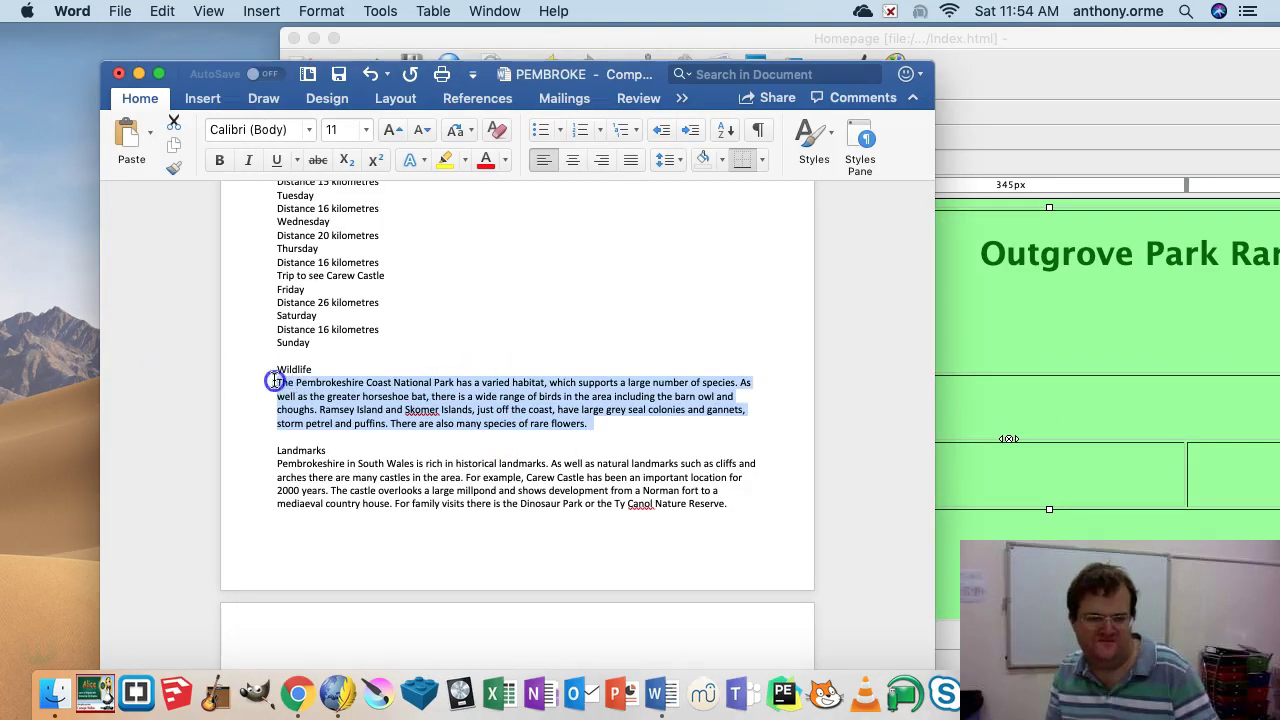
key(super+c)
click(963, 503)
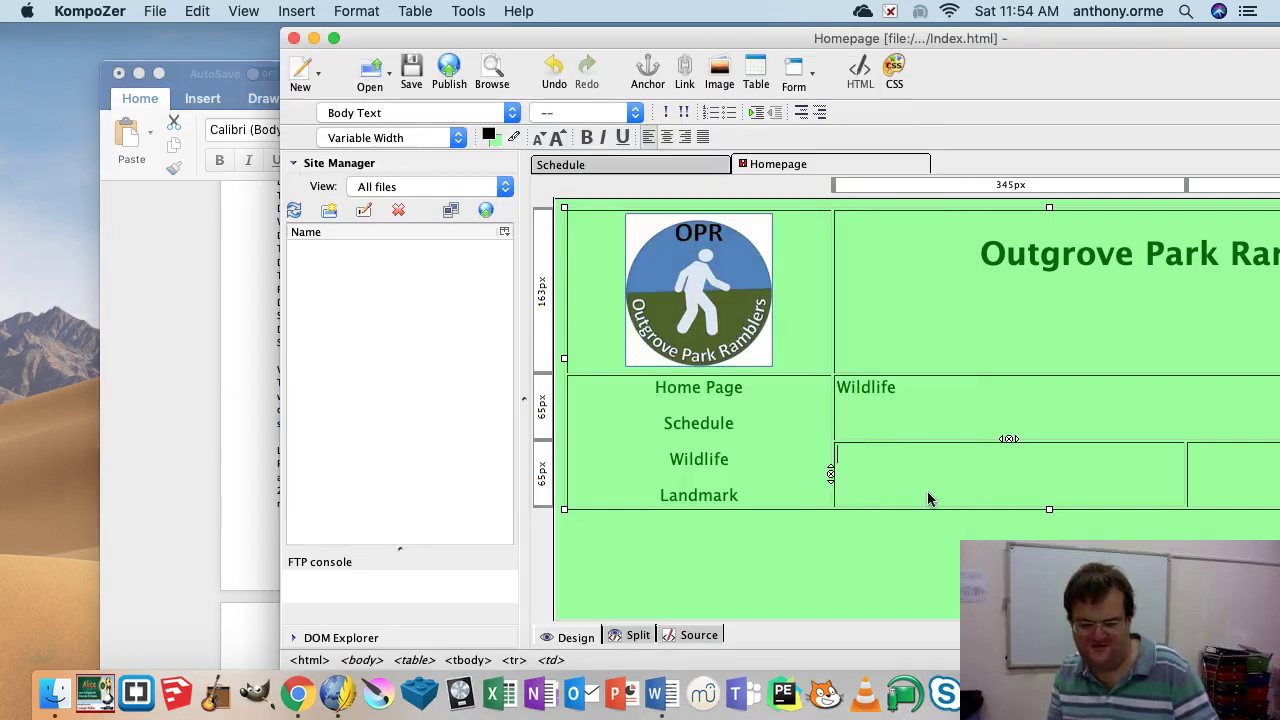
key(super+v)
drag(855, 45, 275, 53)
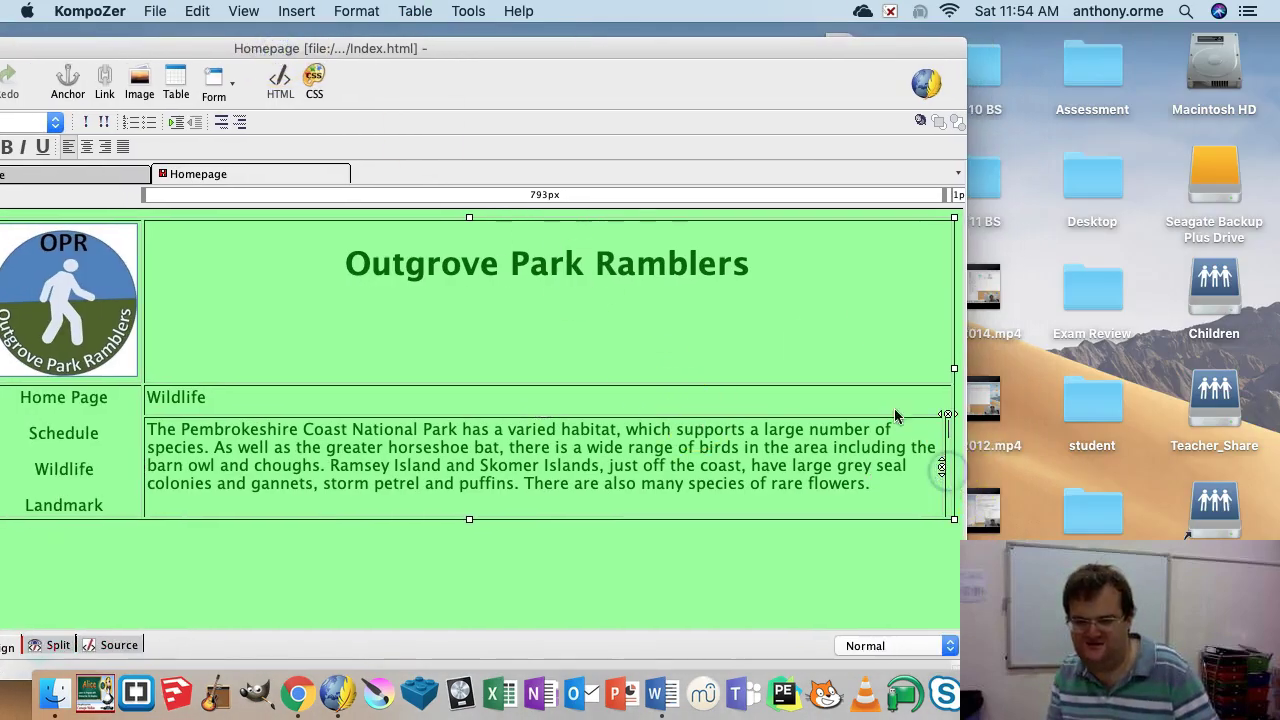
click(285, 11)
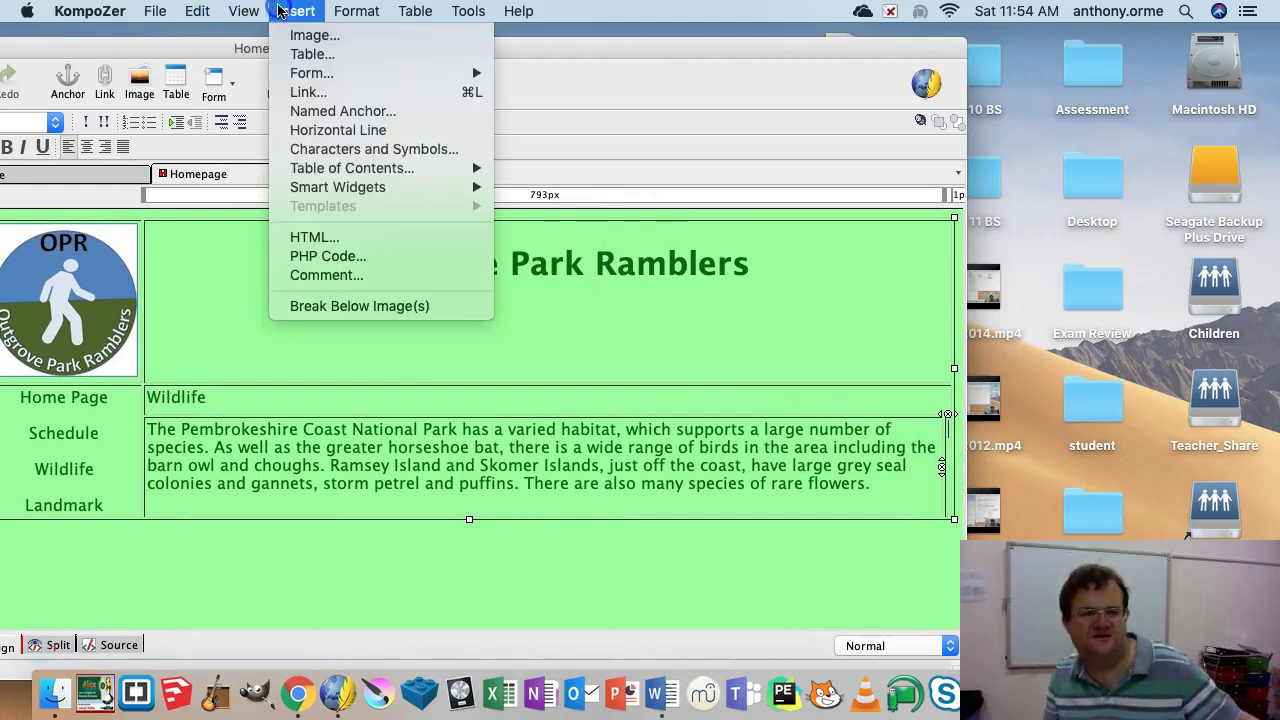
- Insert the seal photo IMAGES/SEAL.JPG beside the wildlife paragraph
click(335, 34)
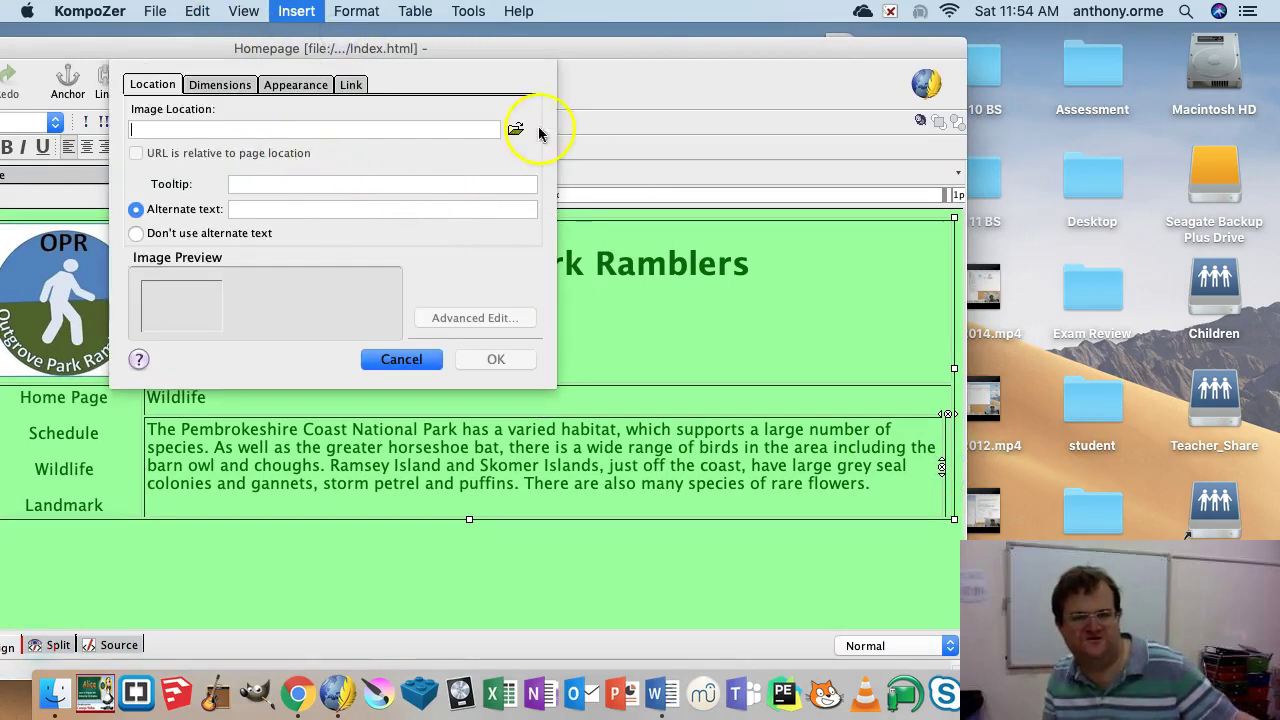
click(517, 128)
click(450, 160)
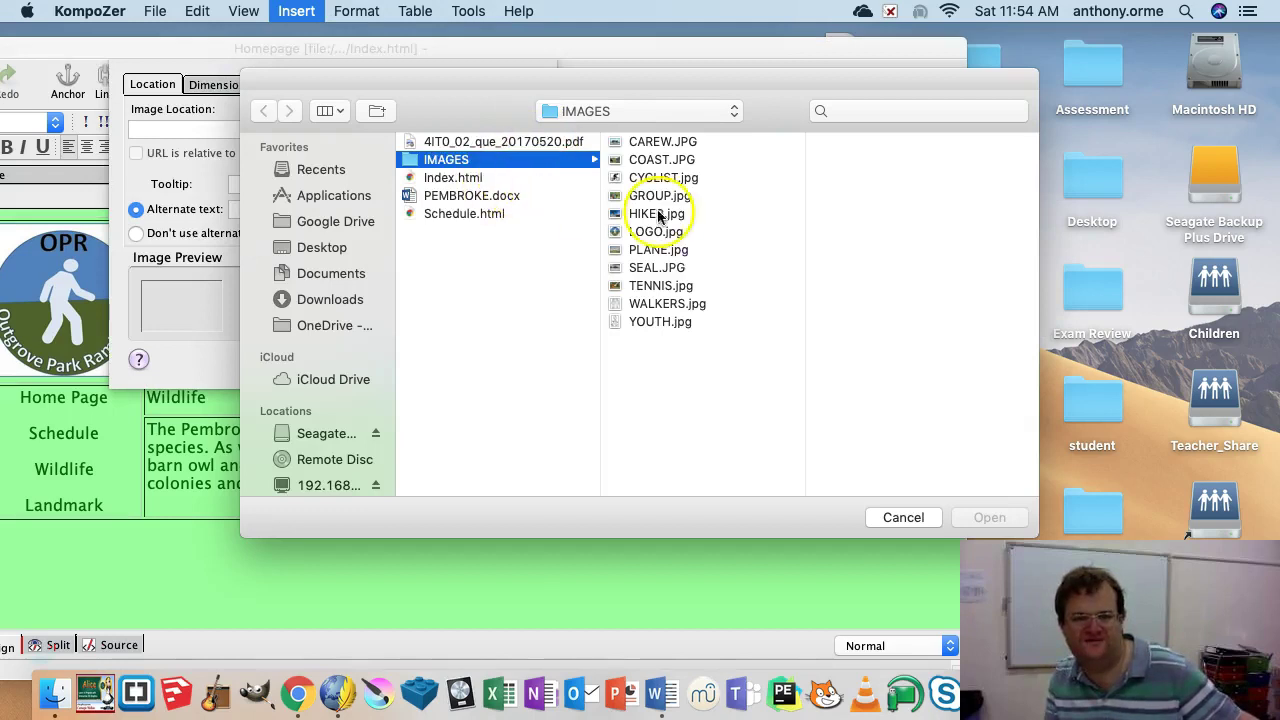
click(656, 267)
click(989, 517)
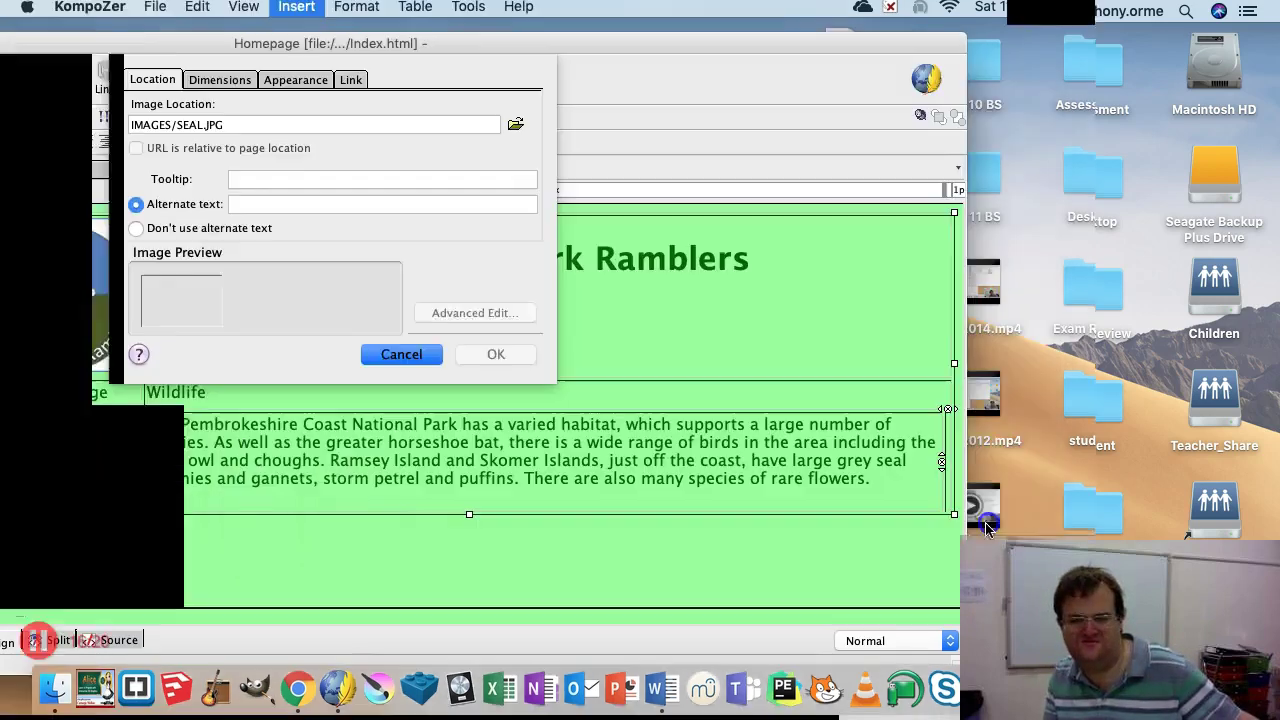
click(495, 359)
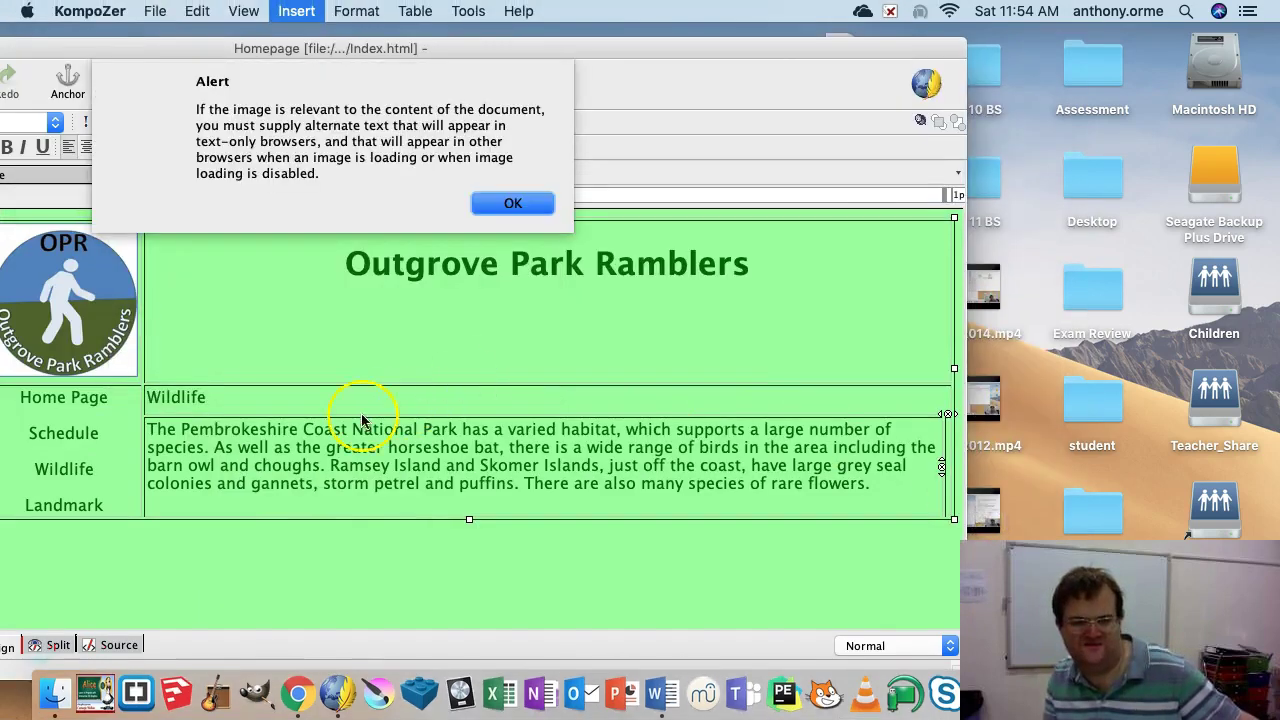
click(470, 210)
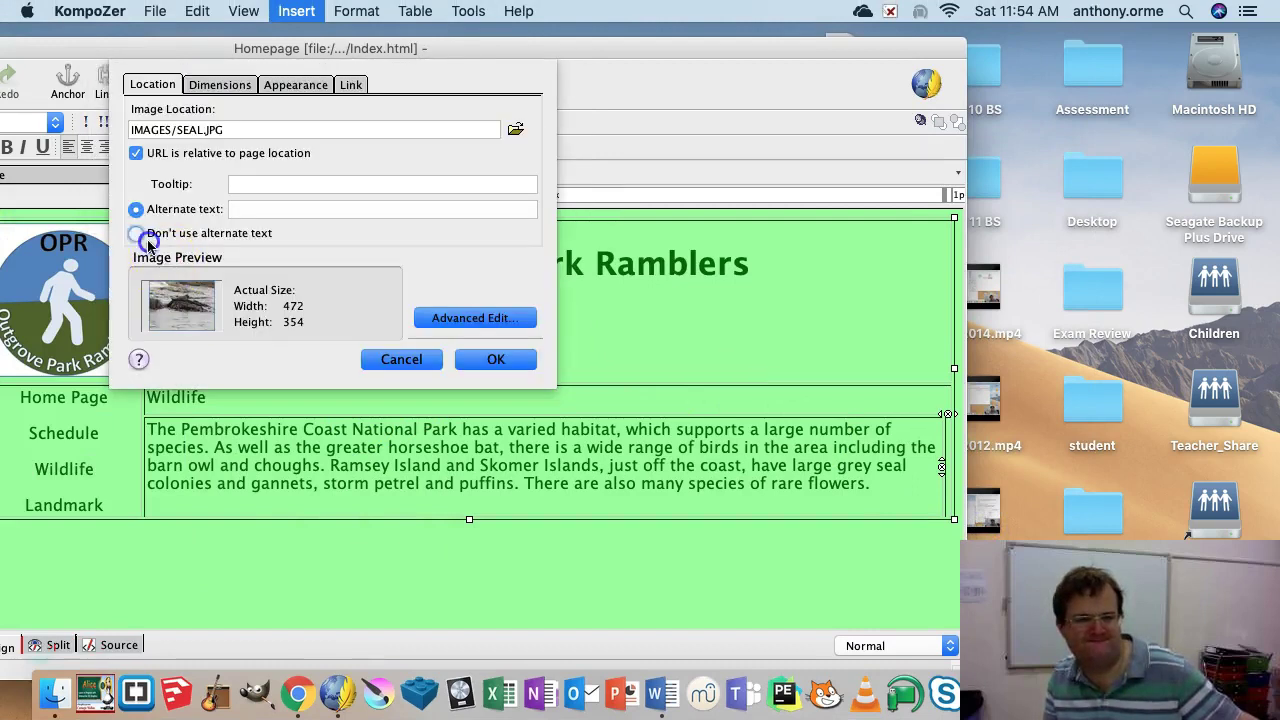
click(485, 360)
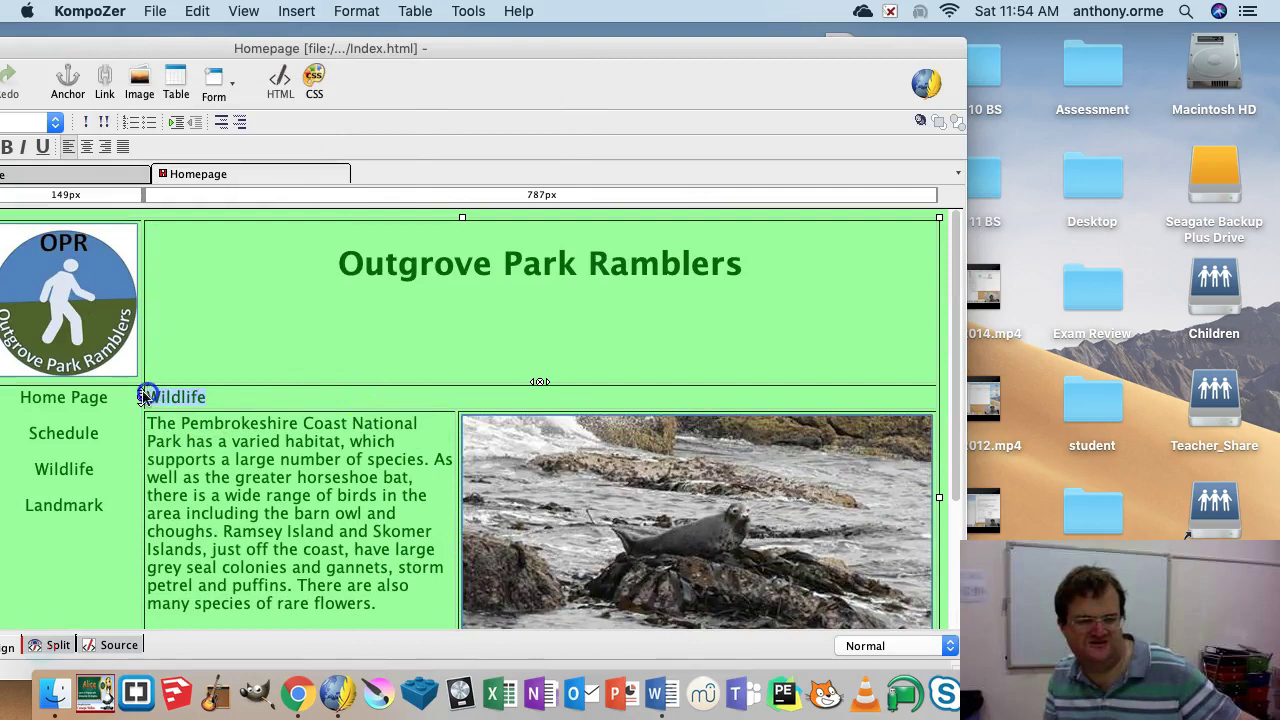
drag(82, 40, 369, 42)
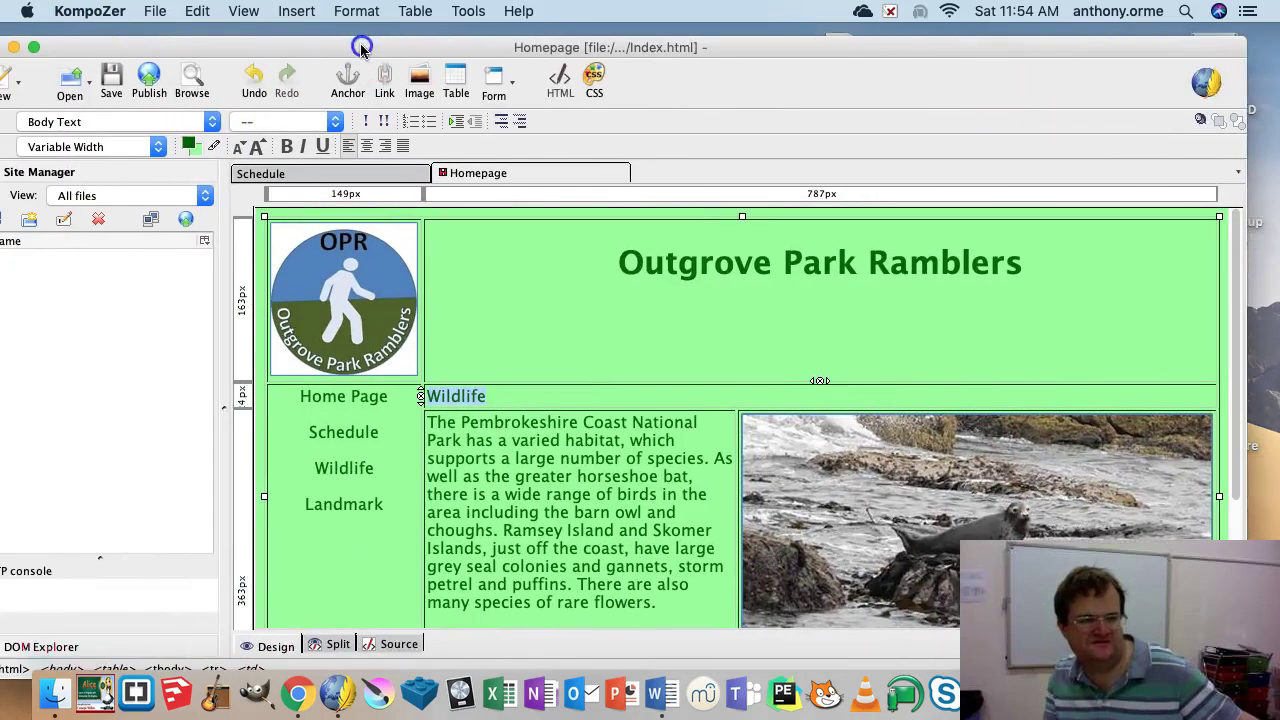
- Make Wildlife a centred Heading 2
click(170, 120)
click(147, 202)
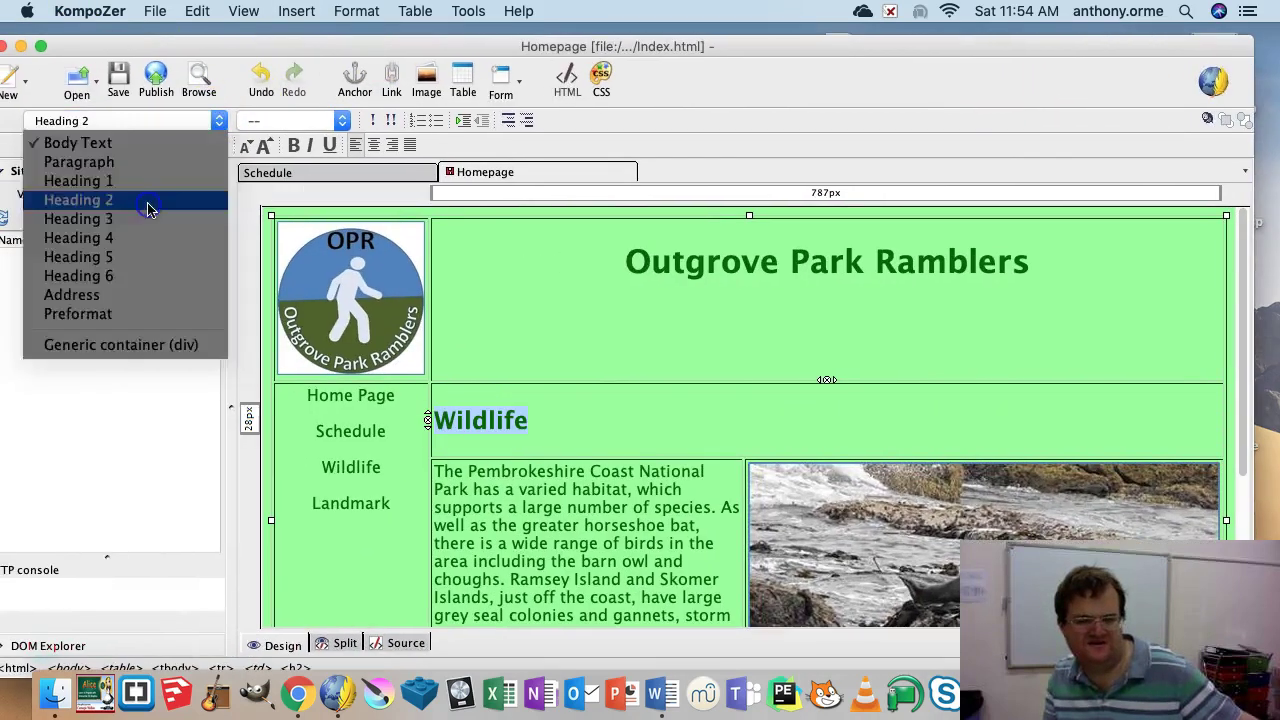
click(373, 145)
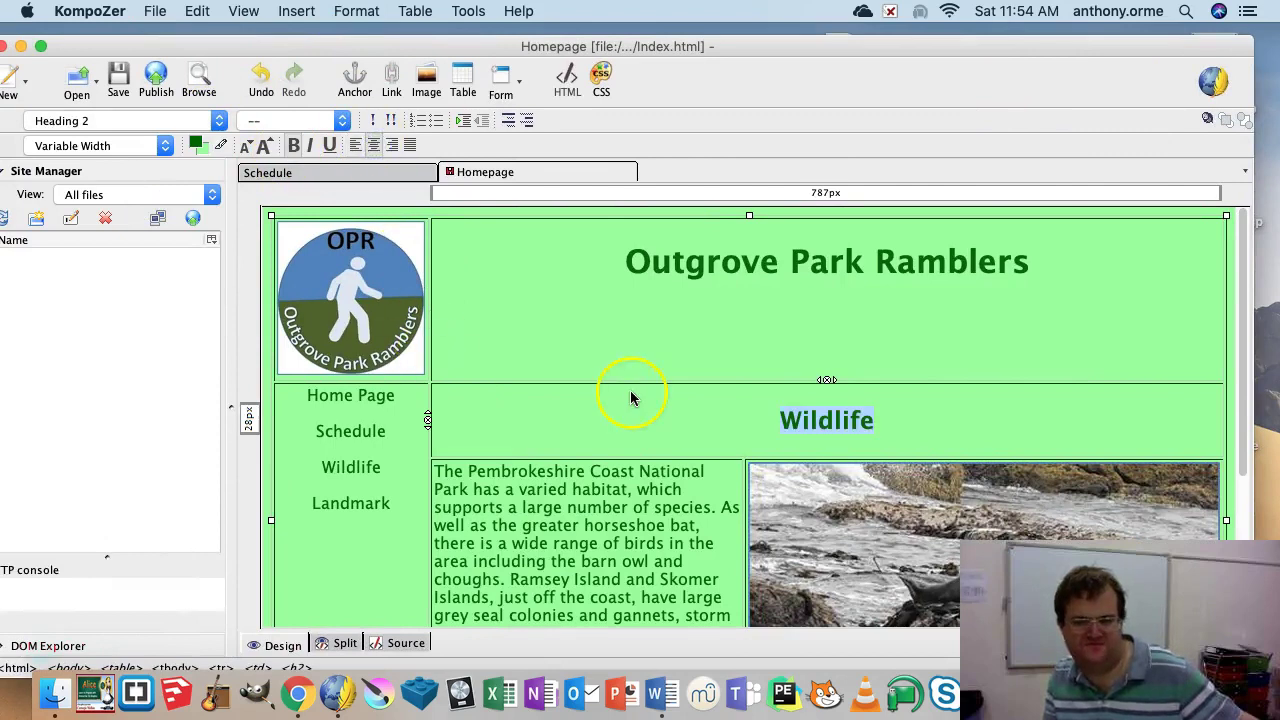
scroll(634, 394, down, 5)
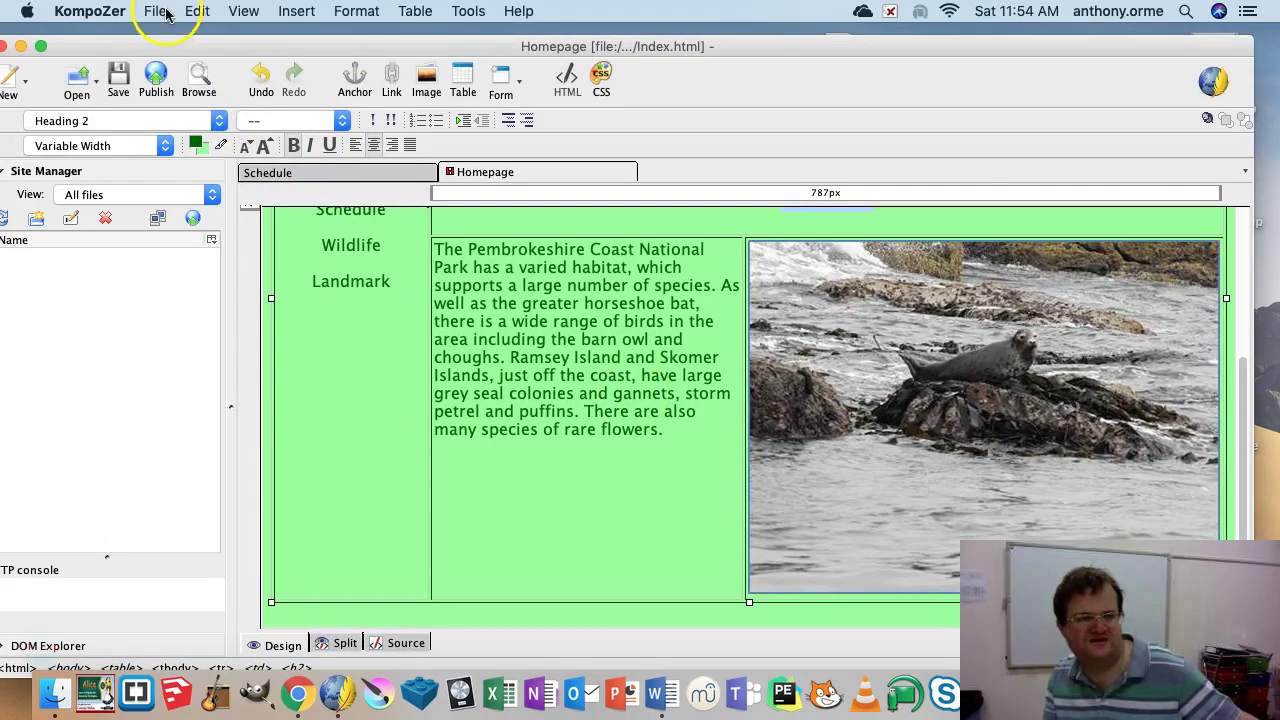
- Give the page the title Wildlife and save it as Wildlife.html in Task 4 - 2017
click(155, 11)
click(237, 180)
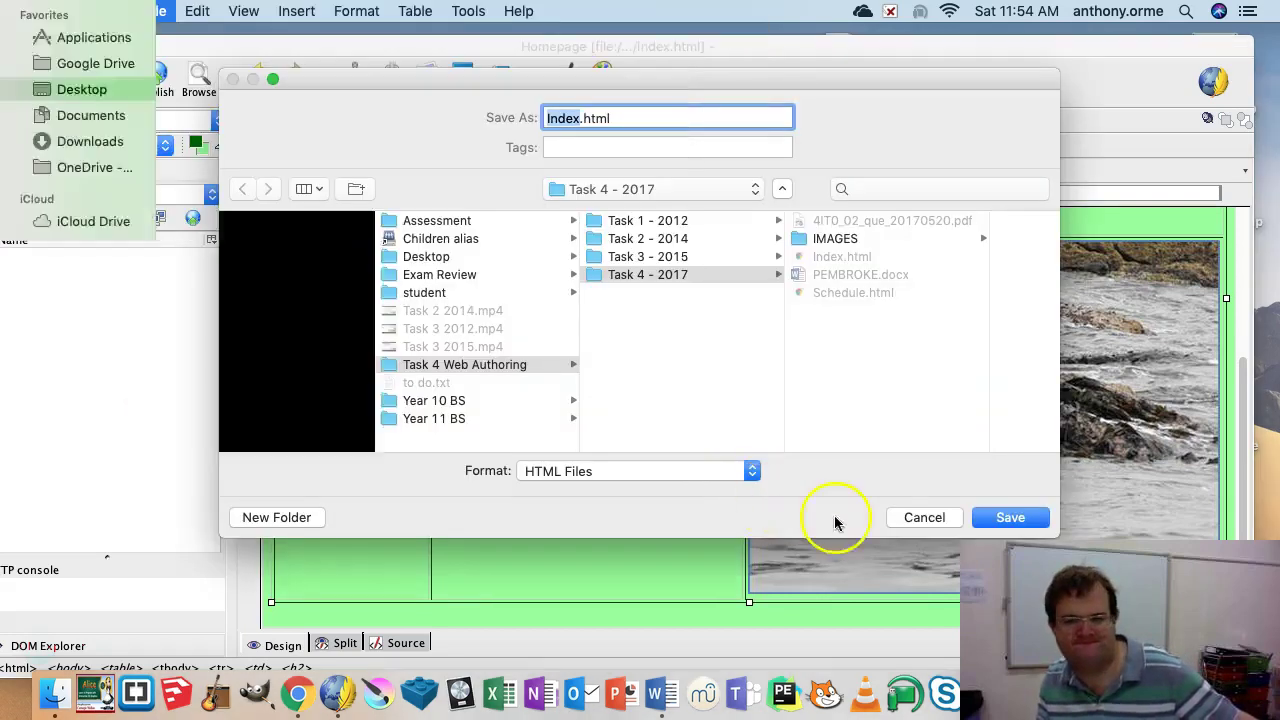
click(930, 518)
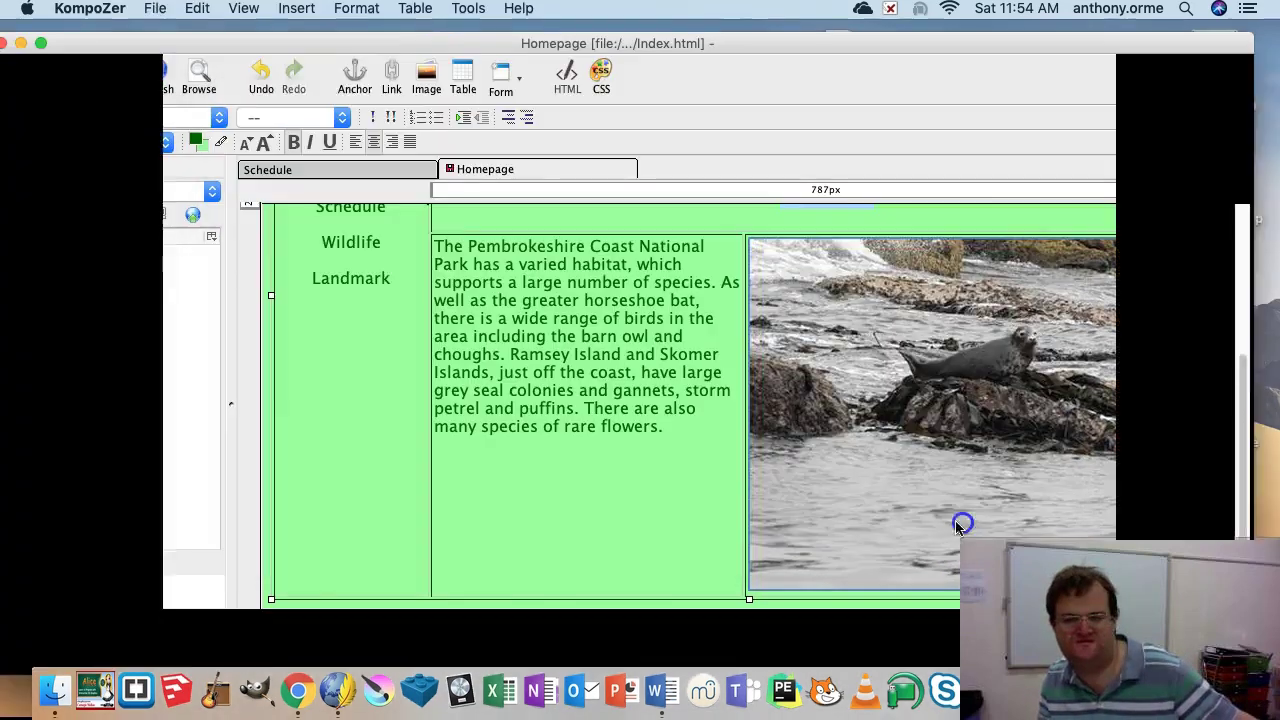
click(155, 11)
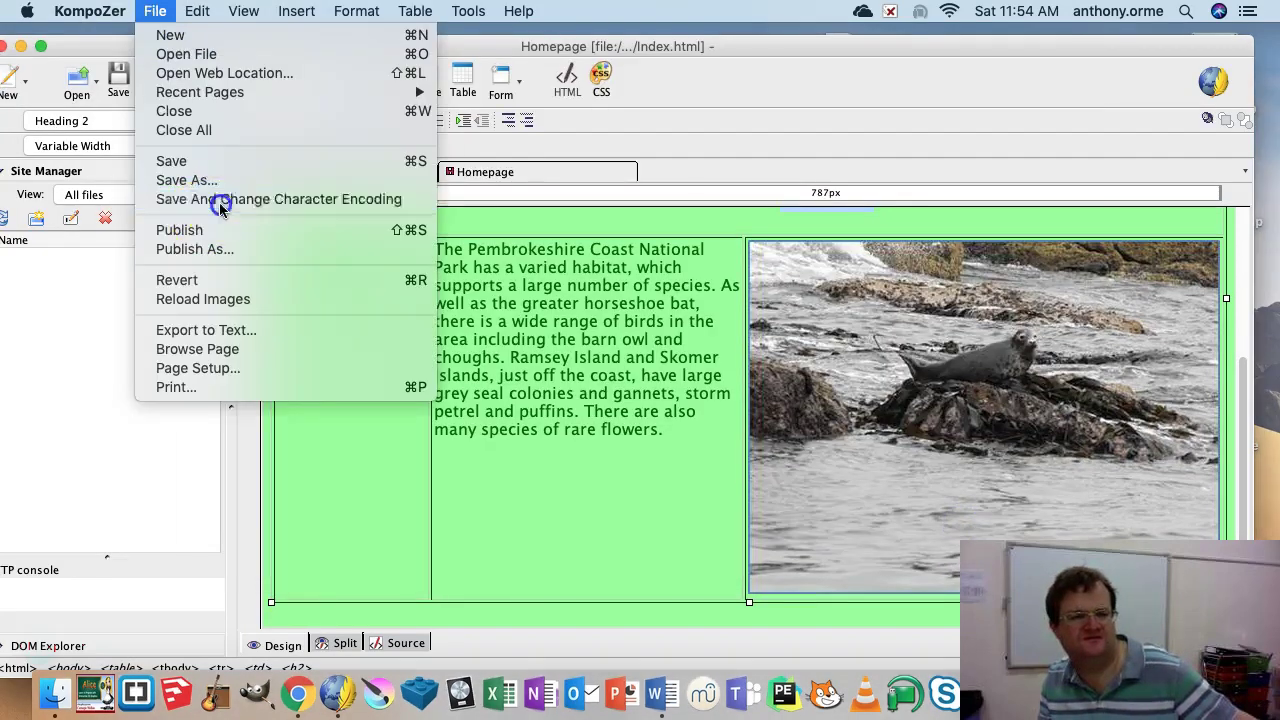
click(218, 199)
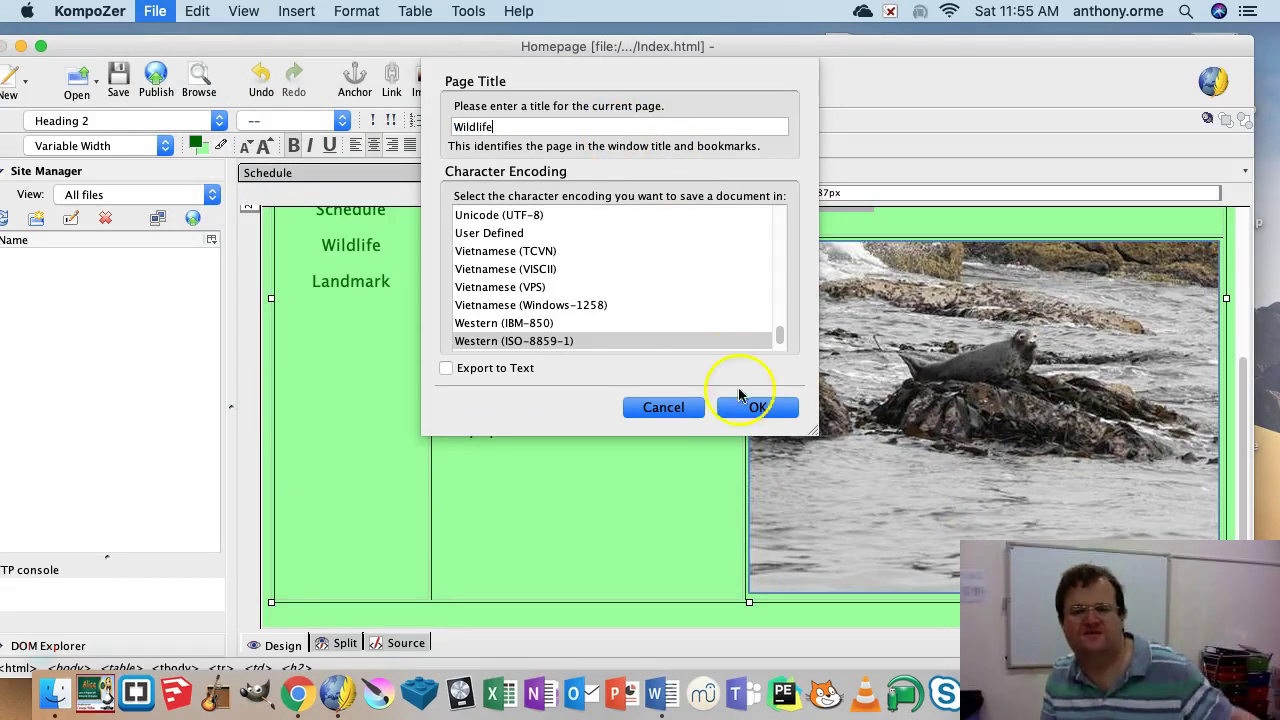
click(752, 408)
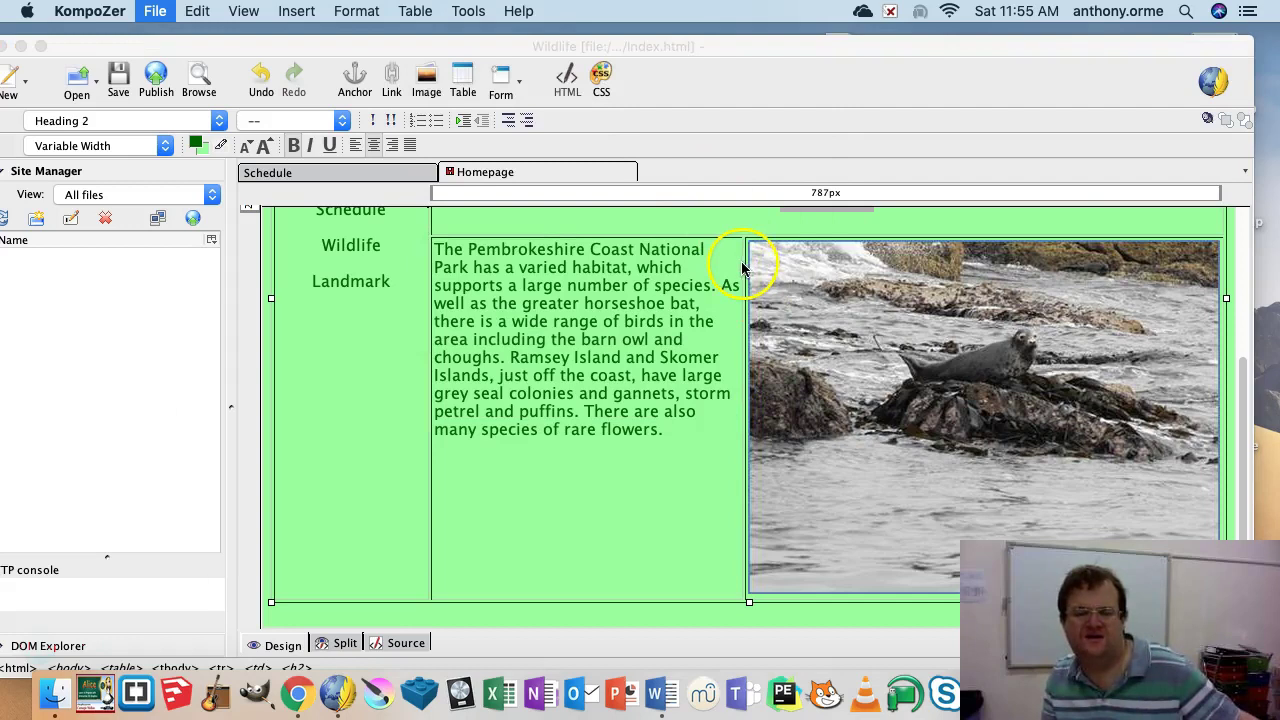
text(ldlife)
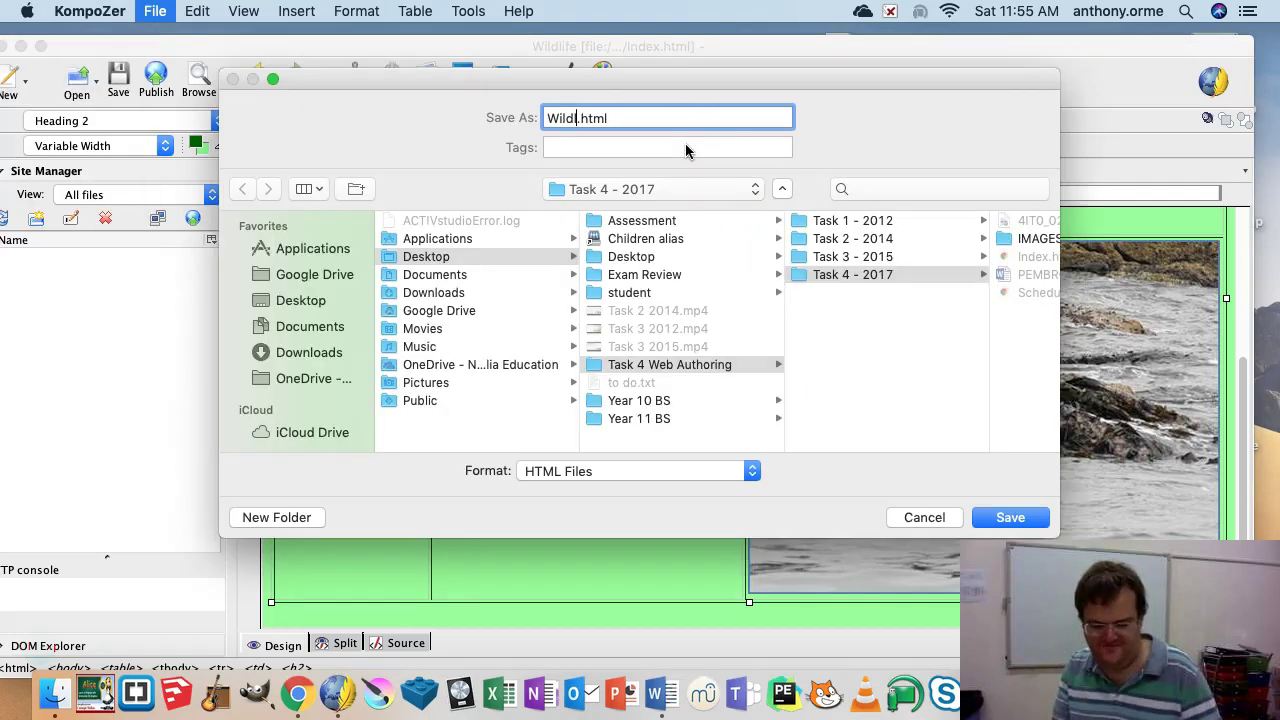
click(1010, 517)
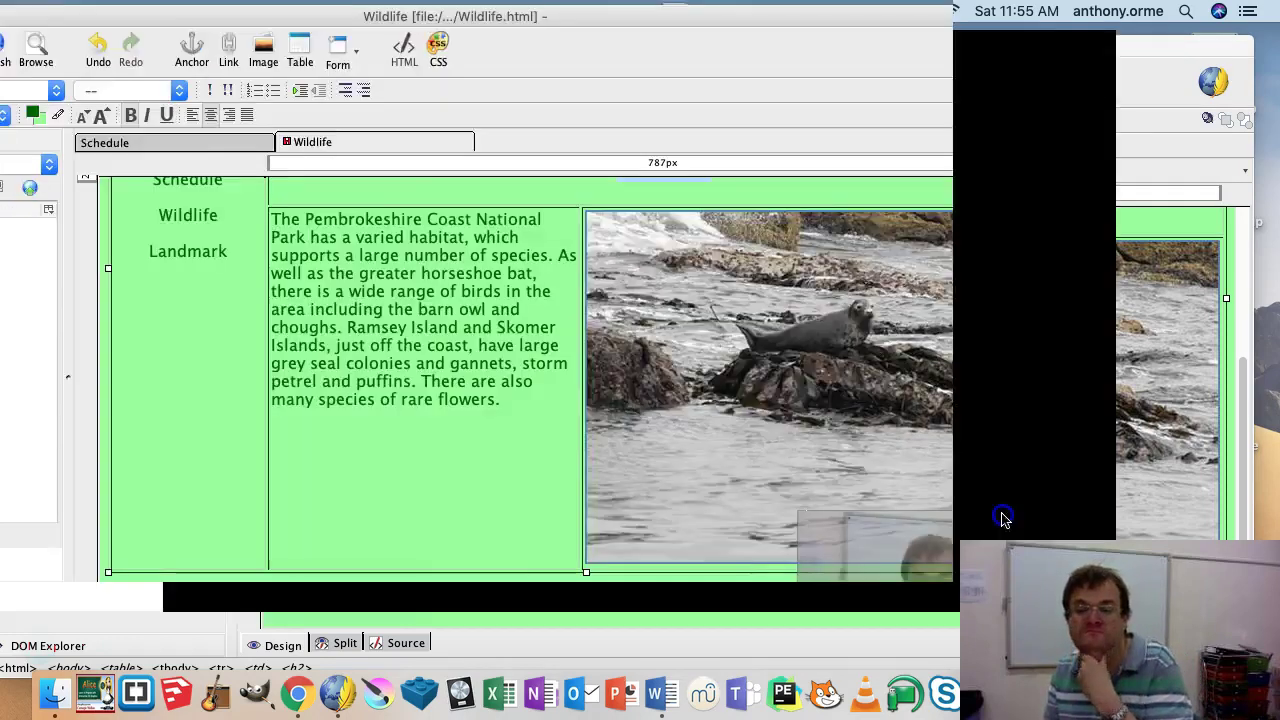
- Replace the wildlife paragraph with the Landmarks paragraph from the Word document
drag(340, 63, 689, 77)
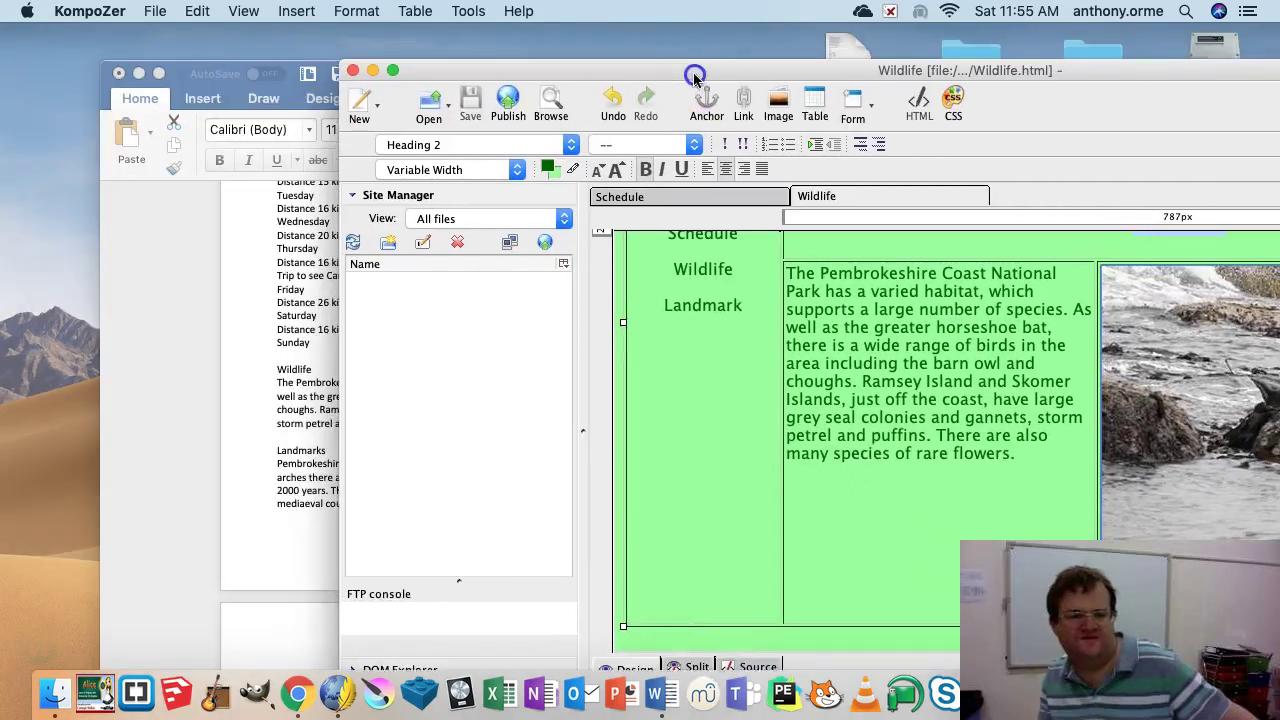
click(281, 473)
drag(738, 513, 270, 466)
key(super+c)
click(1118, 478)
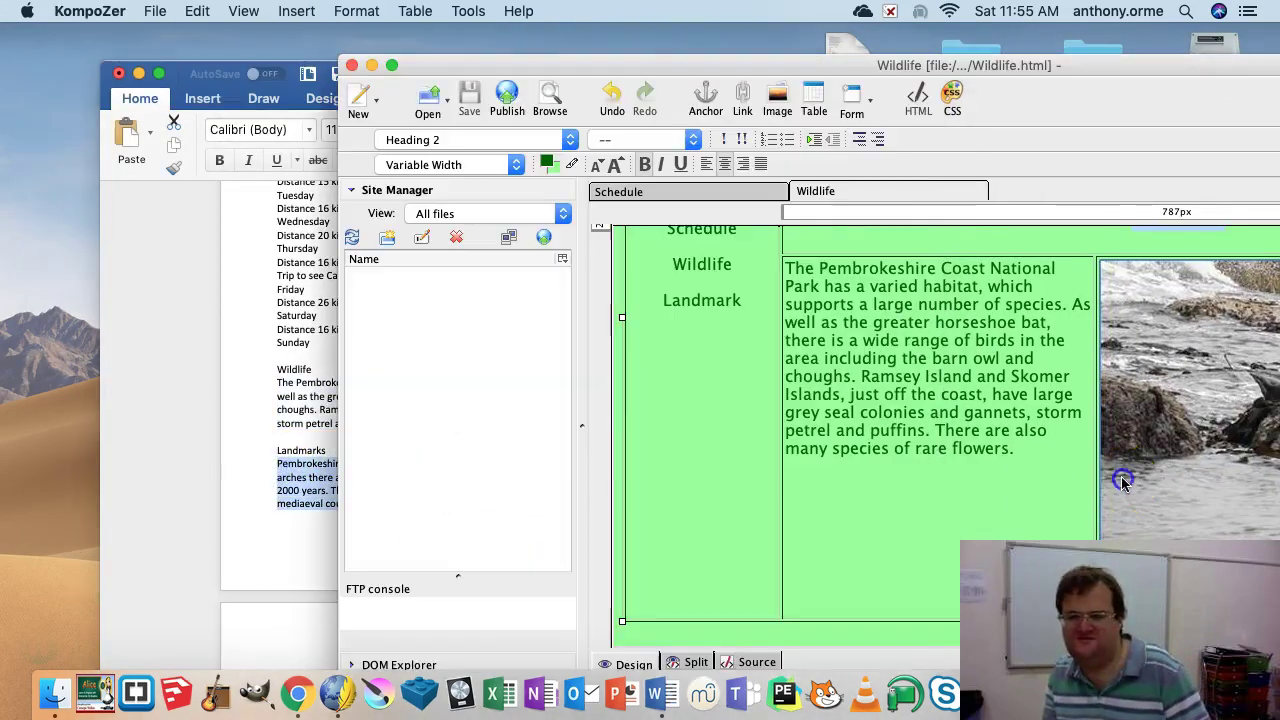
drag(858, 74, 601, 48)
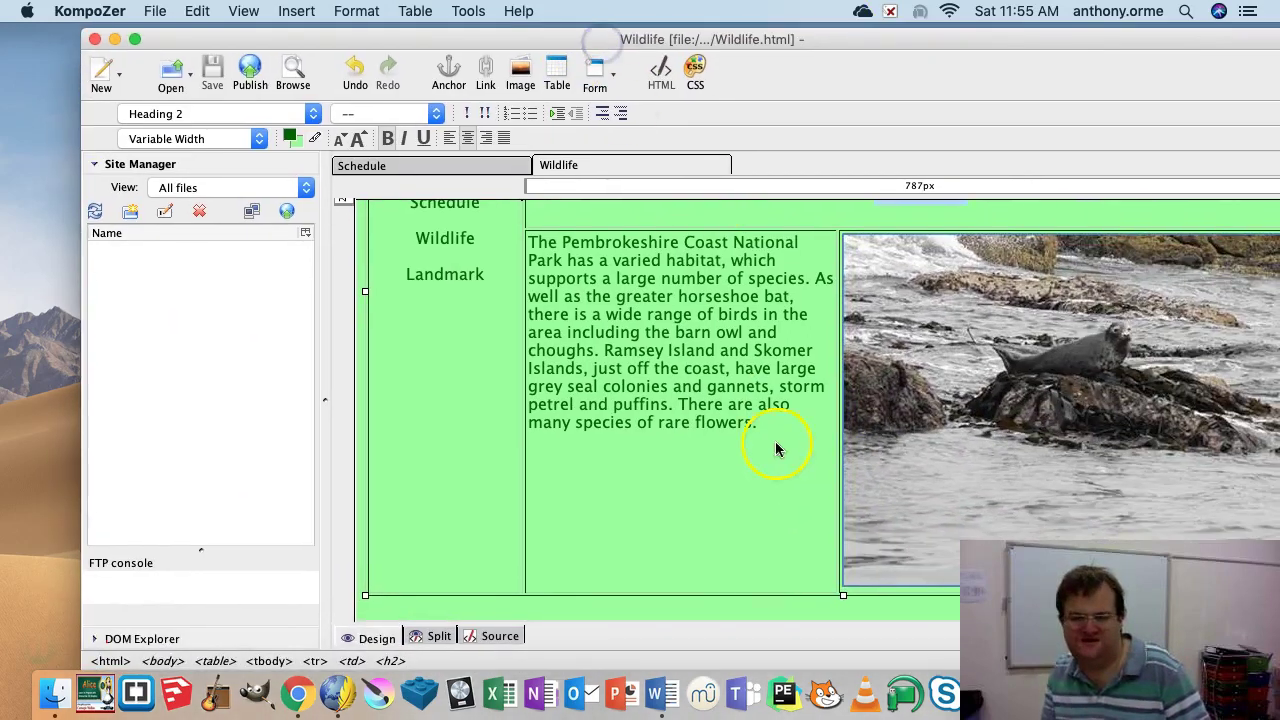
drag(768, 427, 595, 305)
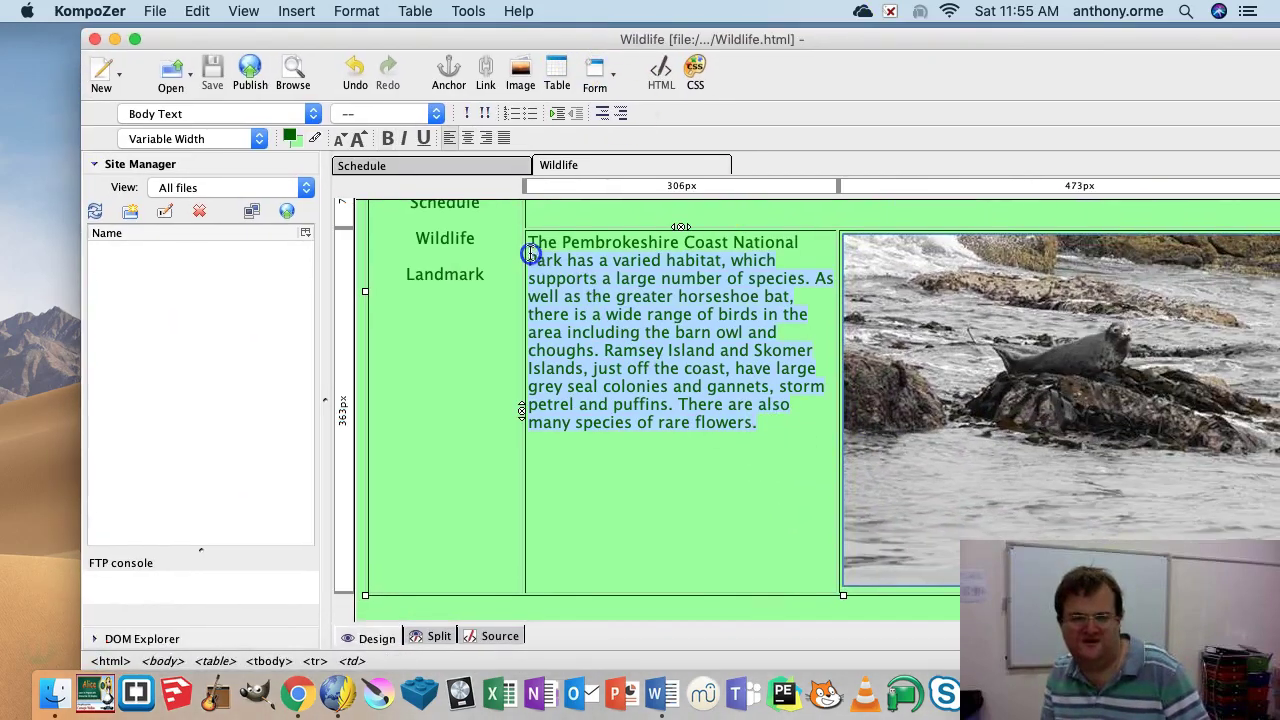
key(super+v)
scroll(580, 257, up, 5)
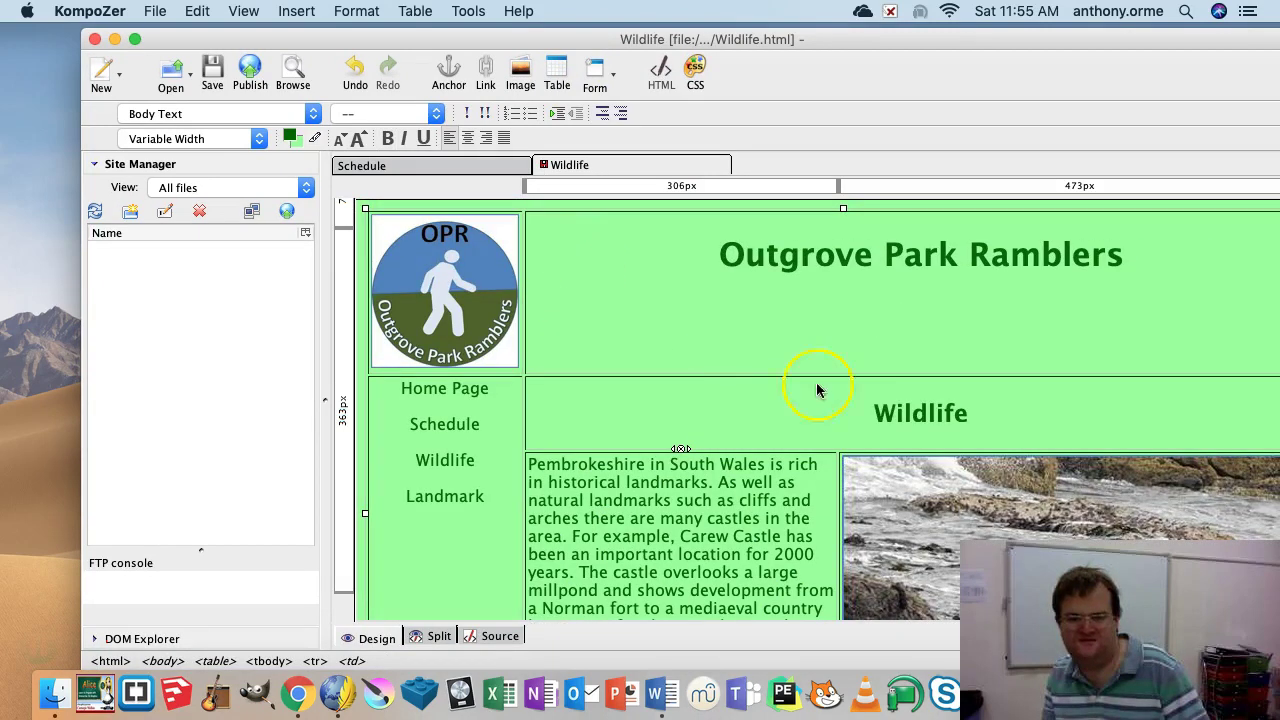
- Retype the heading as Landmarks
drag(961, 413, 866, 409)
text(landmarks)
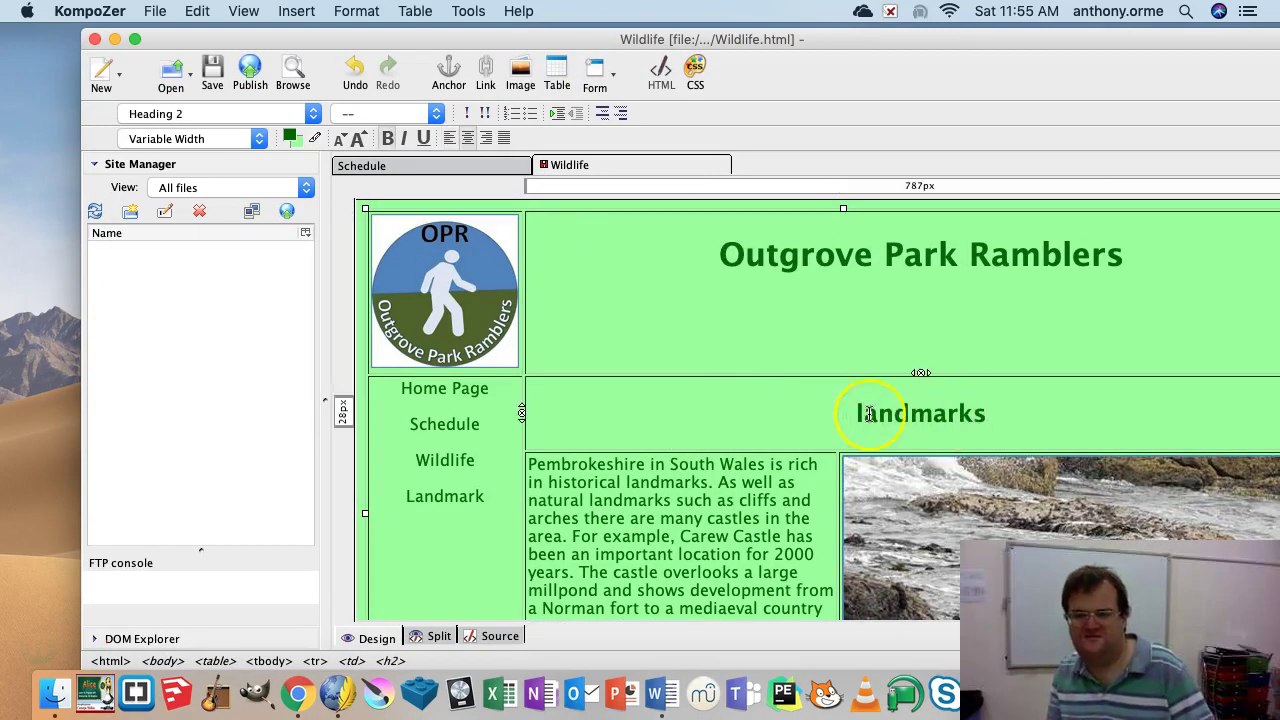
key(Delete)
text(L)
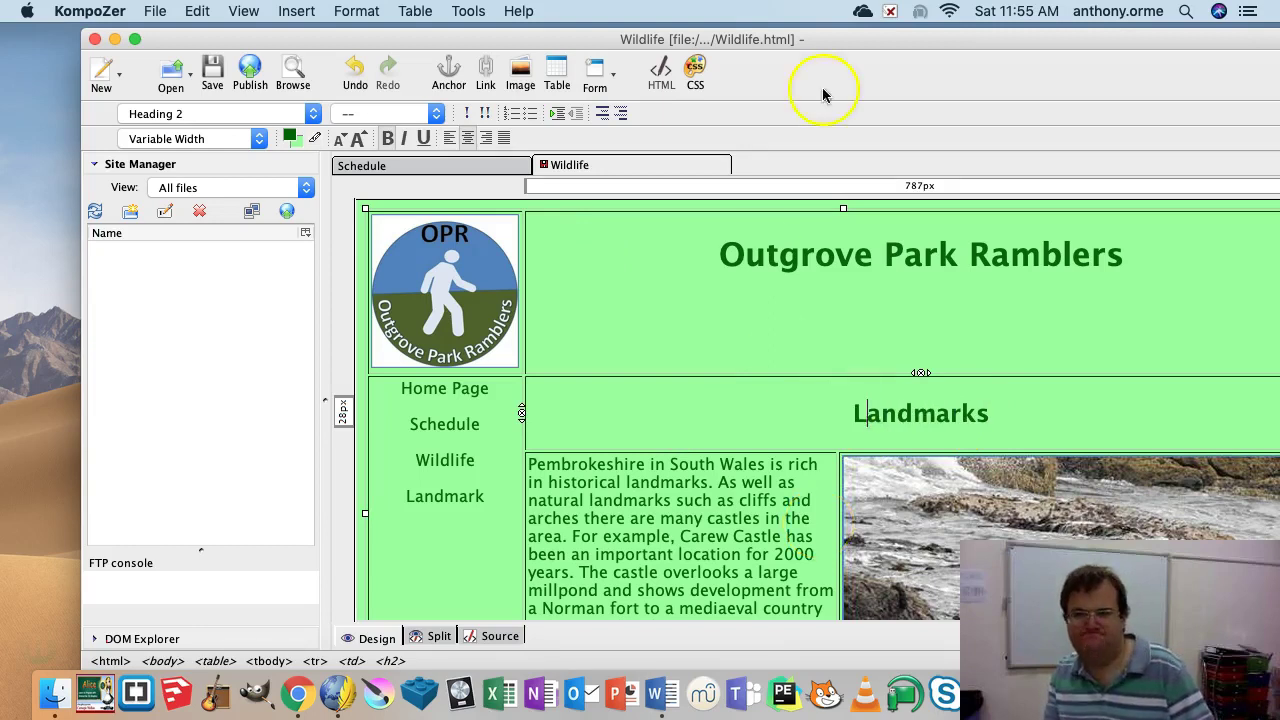
drag(770, 55, 557, 50)
scroll(735, 455, down, 4)
- Delete the seal photo from the page
click(760, 403)
click(805, 401)
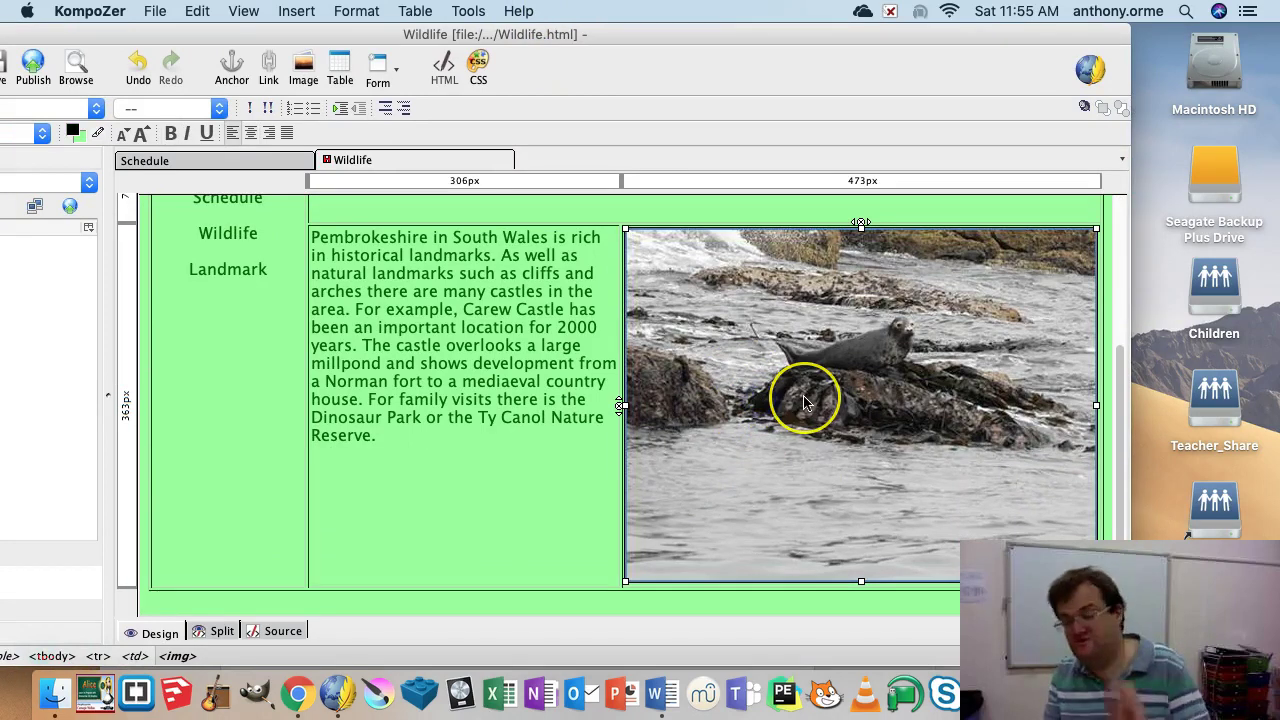
key(Delete)
click(700, 408)
click(605, 460)
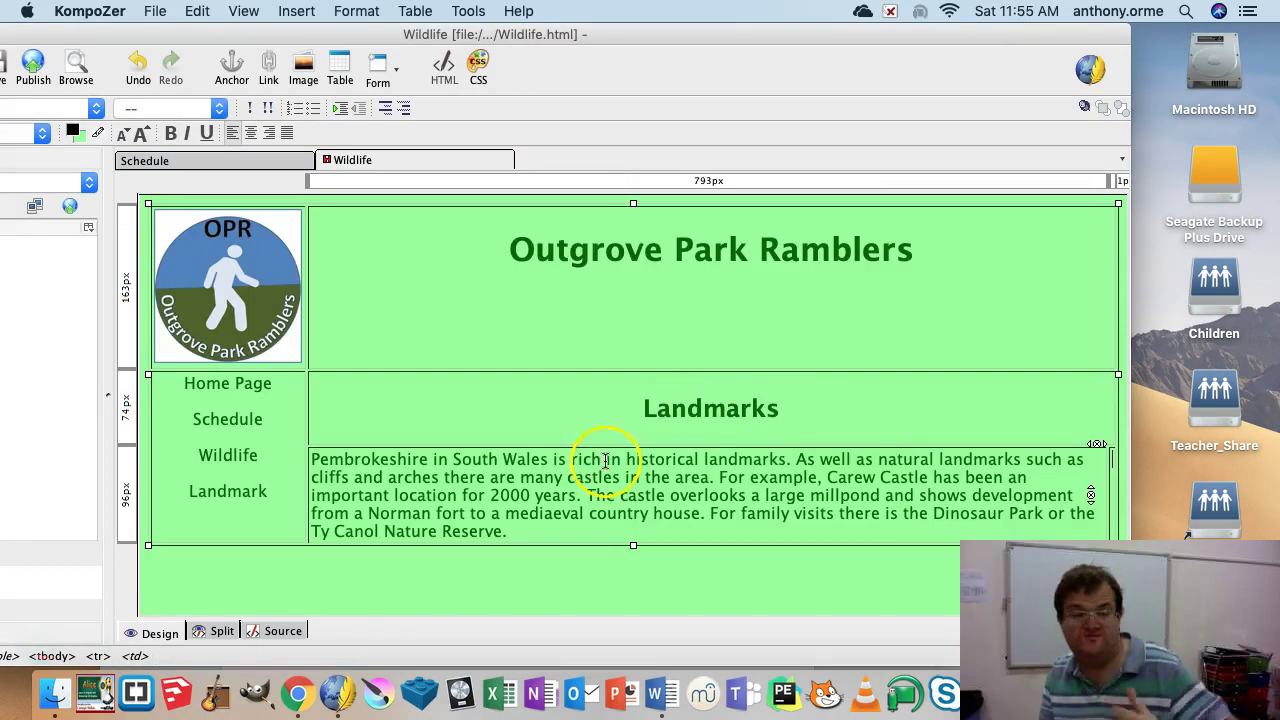
- Close the Word document without saving changes
drag(430, 45, 888, 177)
click(248, 185)
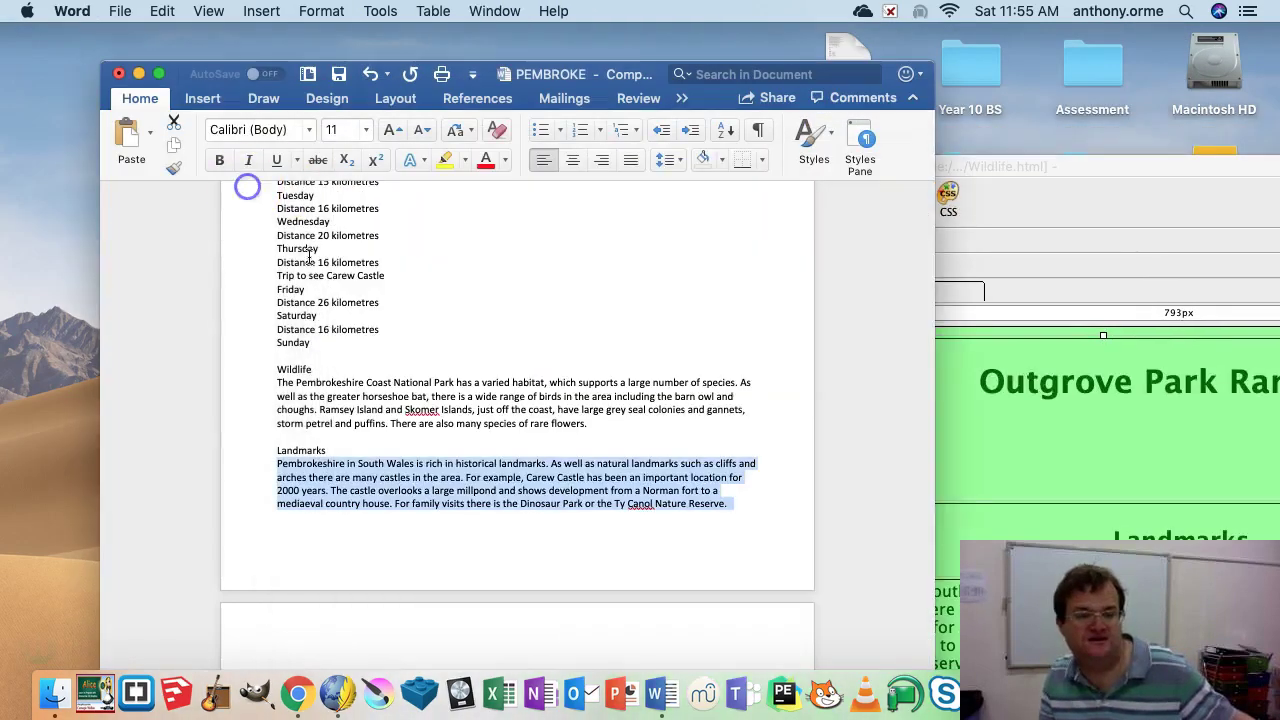
scroll(355, 290, down, 3)
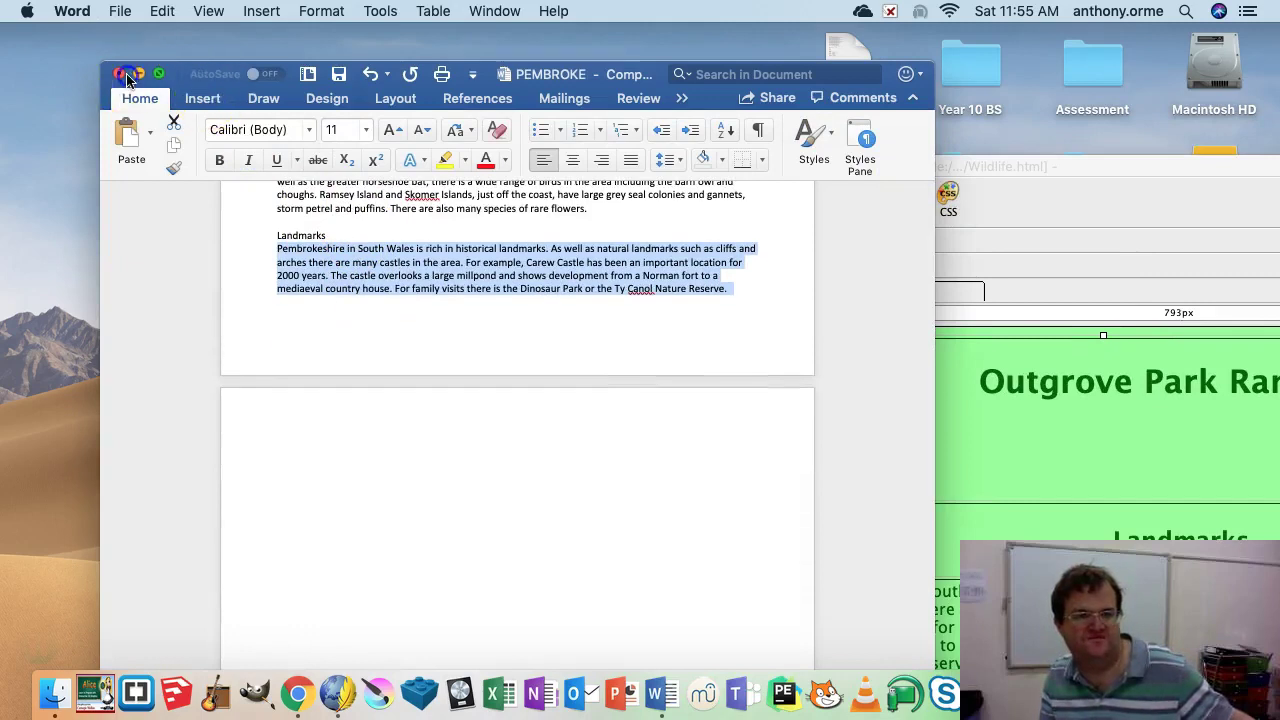
click(122, 78)
click(449, 209)
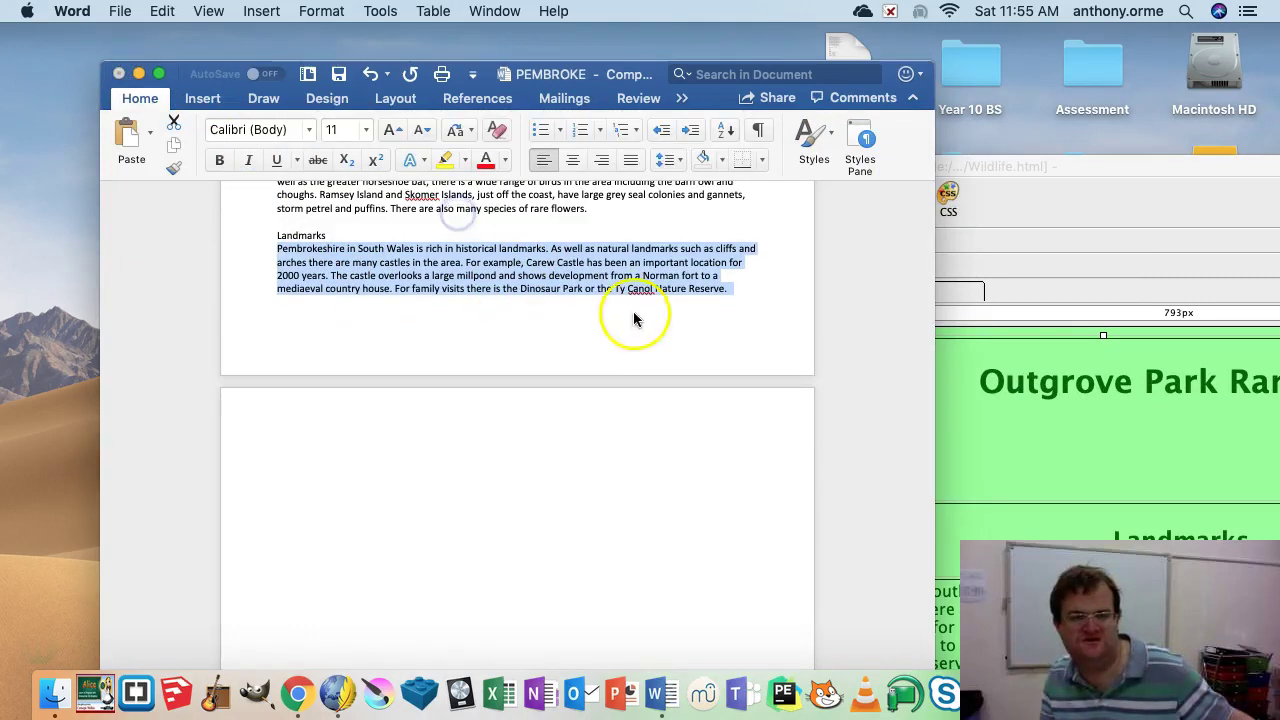
drag(625, 170, 658, 40)
- Open CAREW.JPG from the IMAGES folder with Gimp-2.10
click(55, 692)
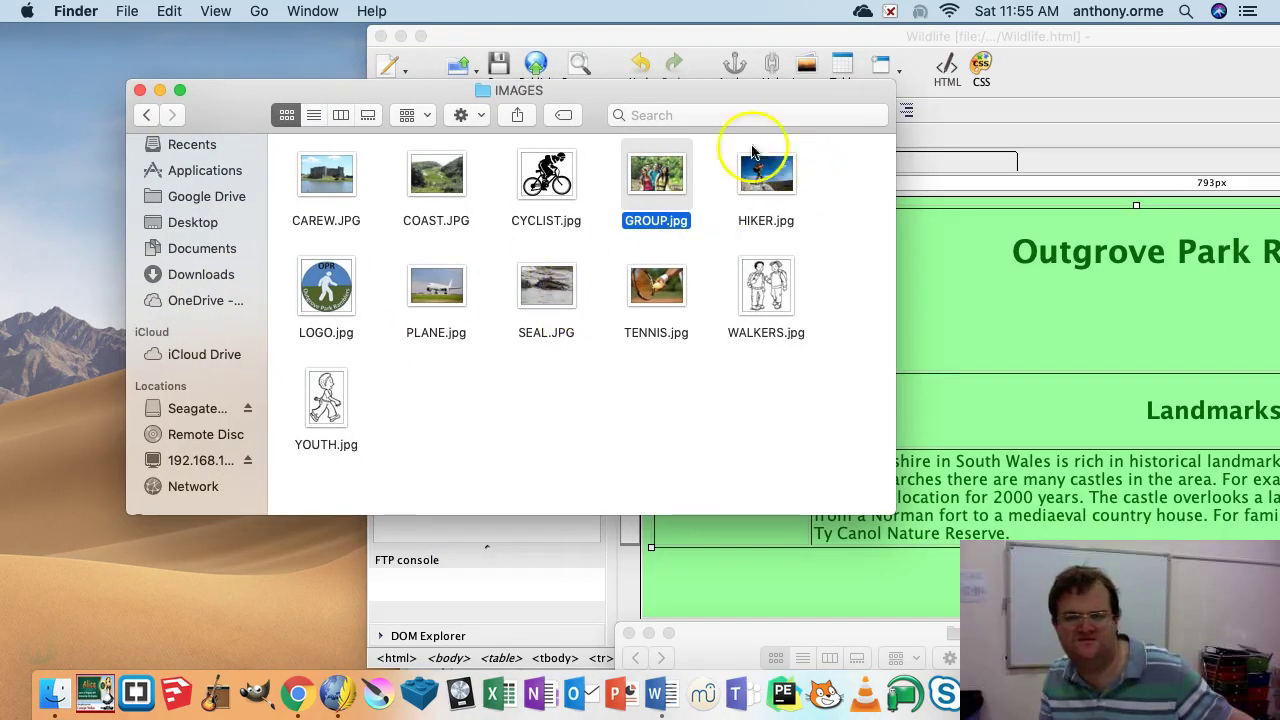
click(322, 195)
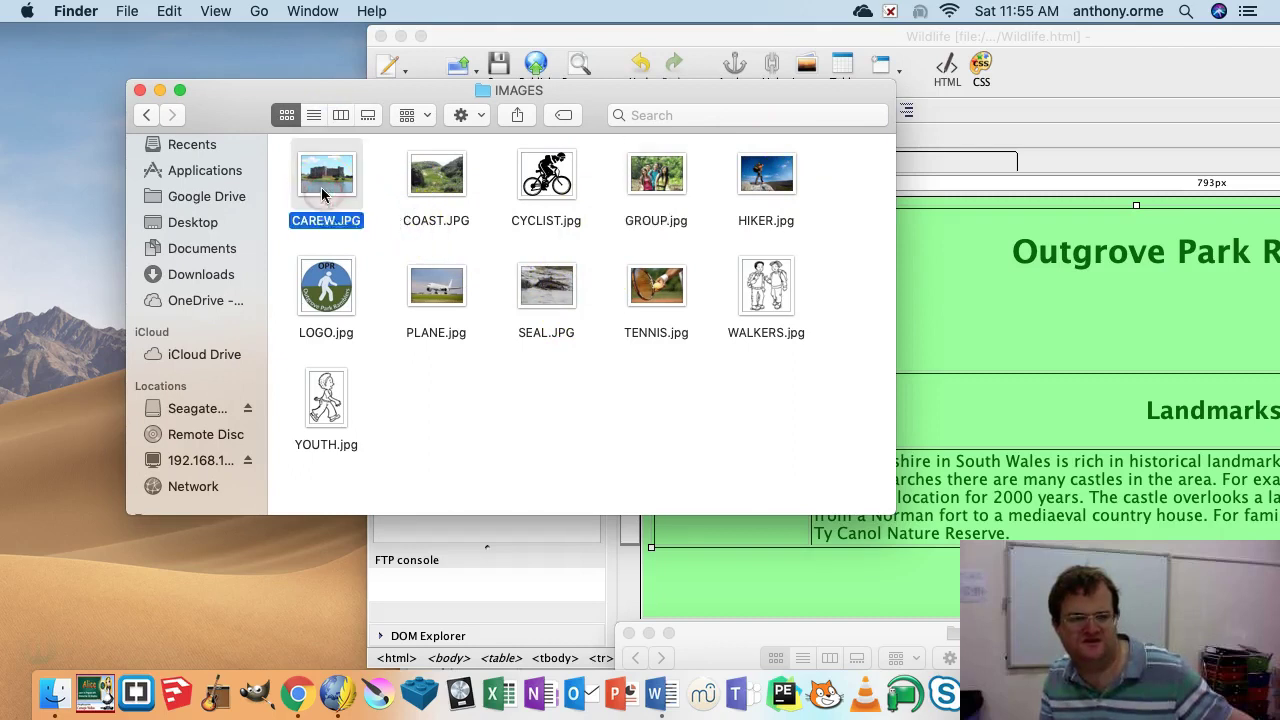
right_click(322, 195)
mouse_move(510, 228)
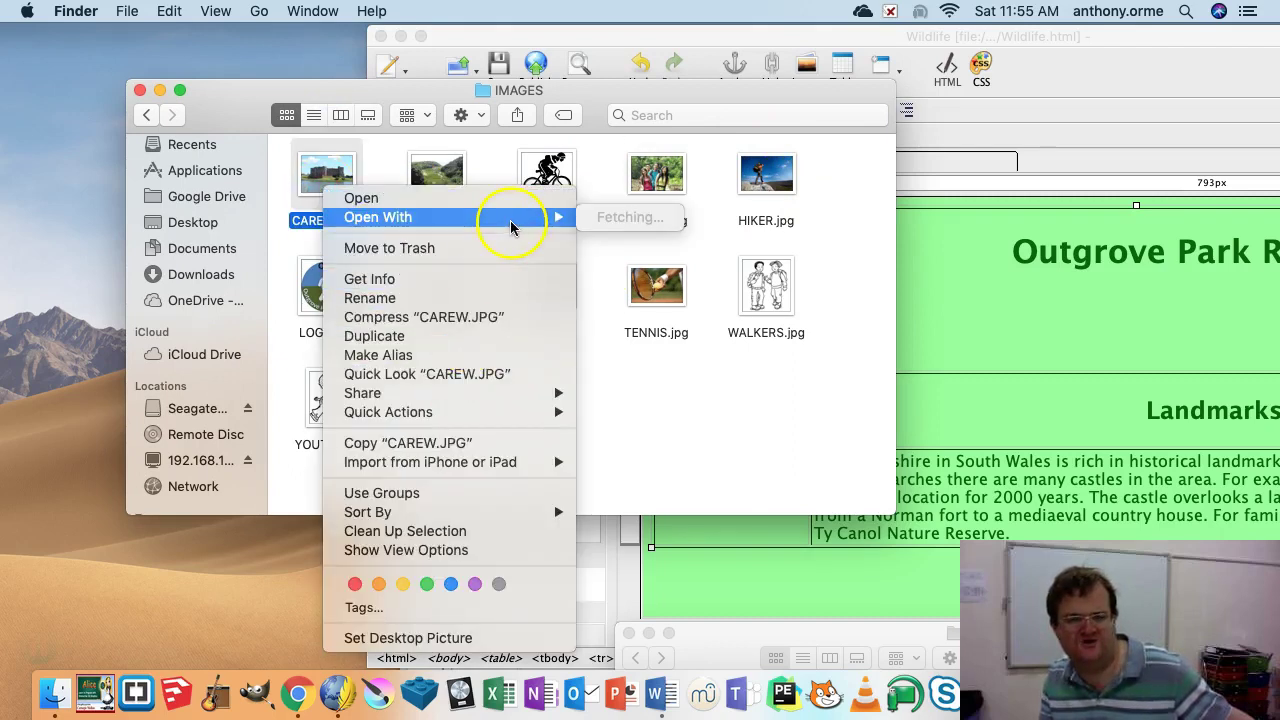
click(658, 290)
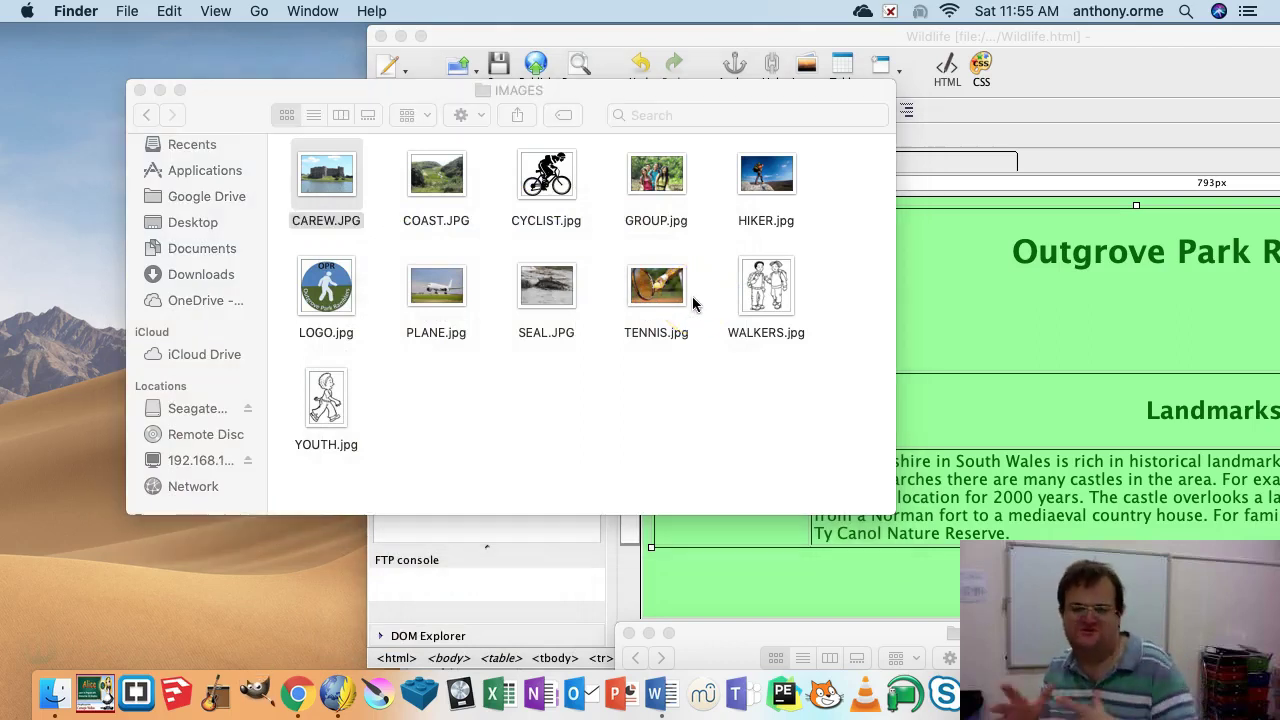
- Crop the Carew photo to a 452×196 rectangle around the castle
click(695, 296)
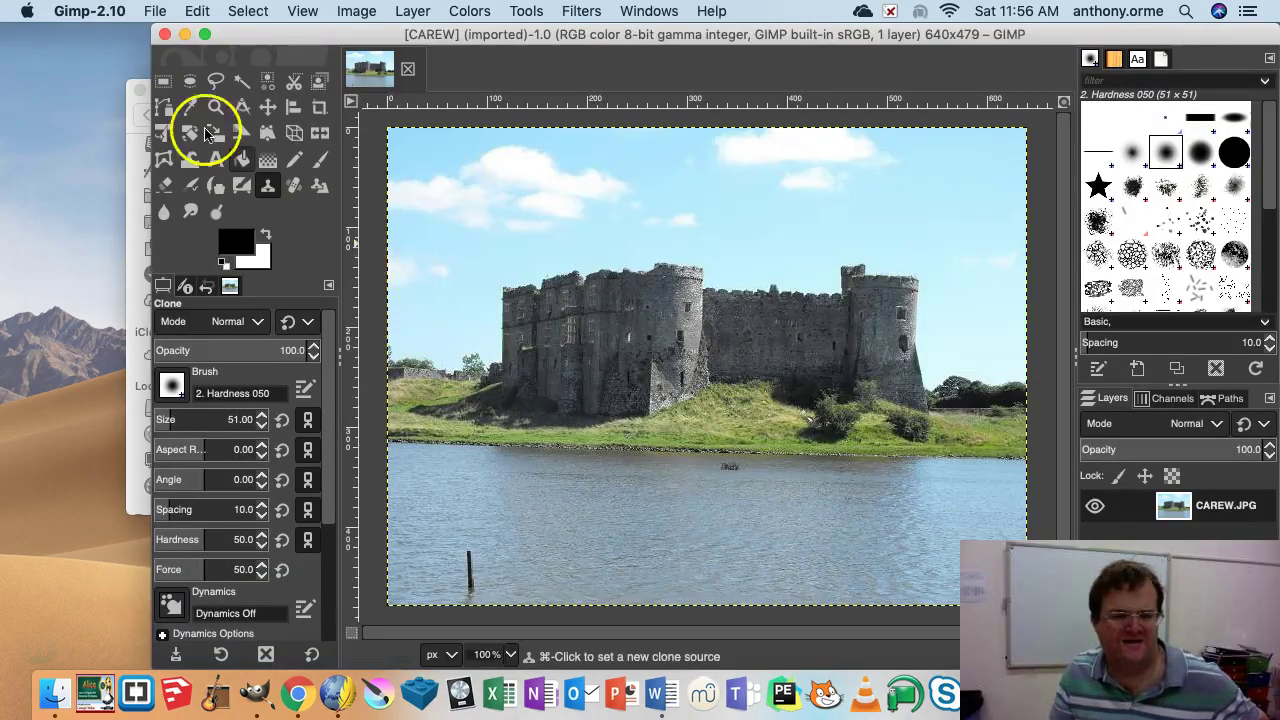
key(r)
drag(485, 253, 937, 449)
click(349, 12)
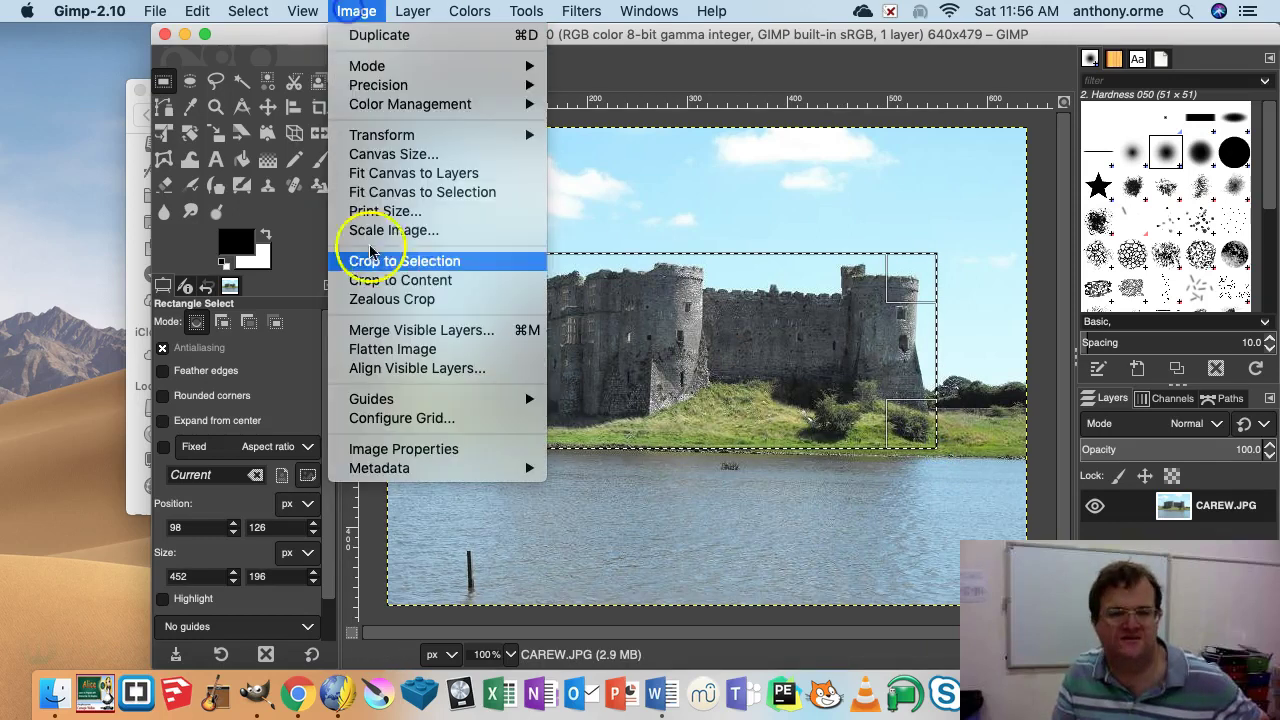
click(411, 261)
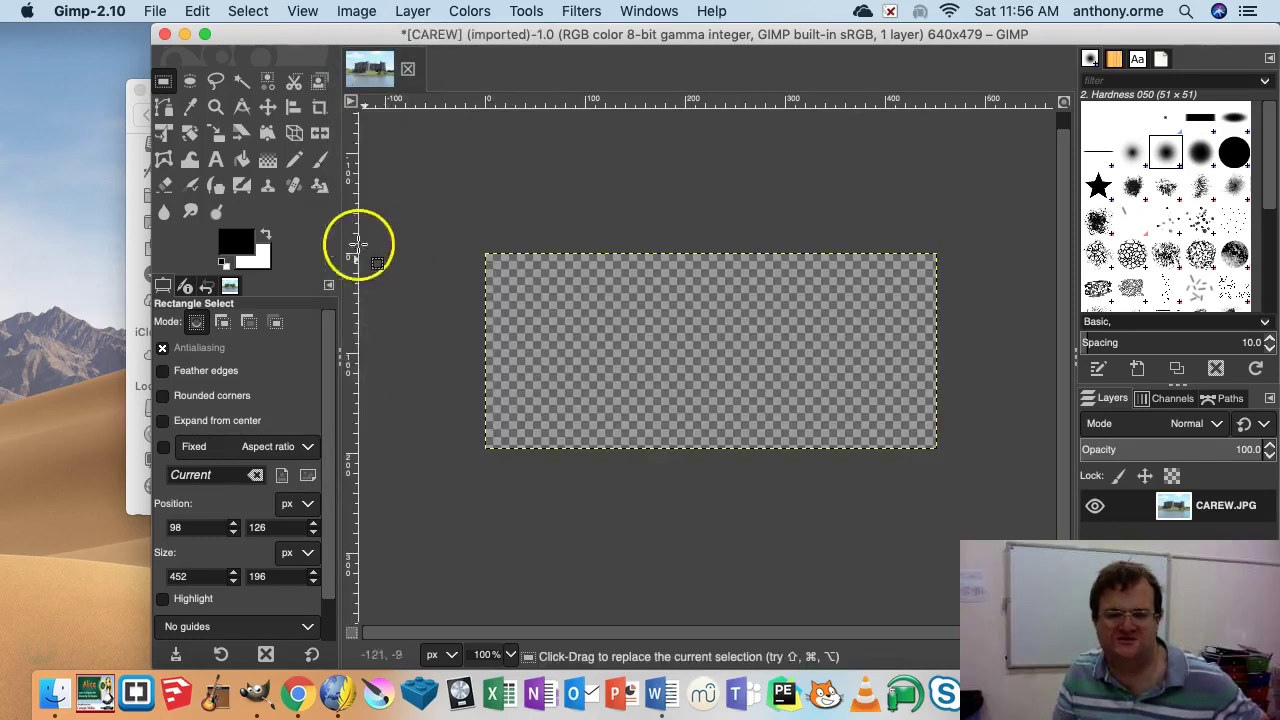
- Export the cropped image as CASTLe.JPG into IMAGES and close GIMP
click(148, 12)
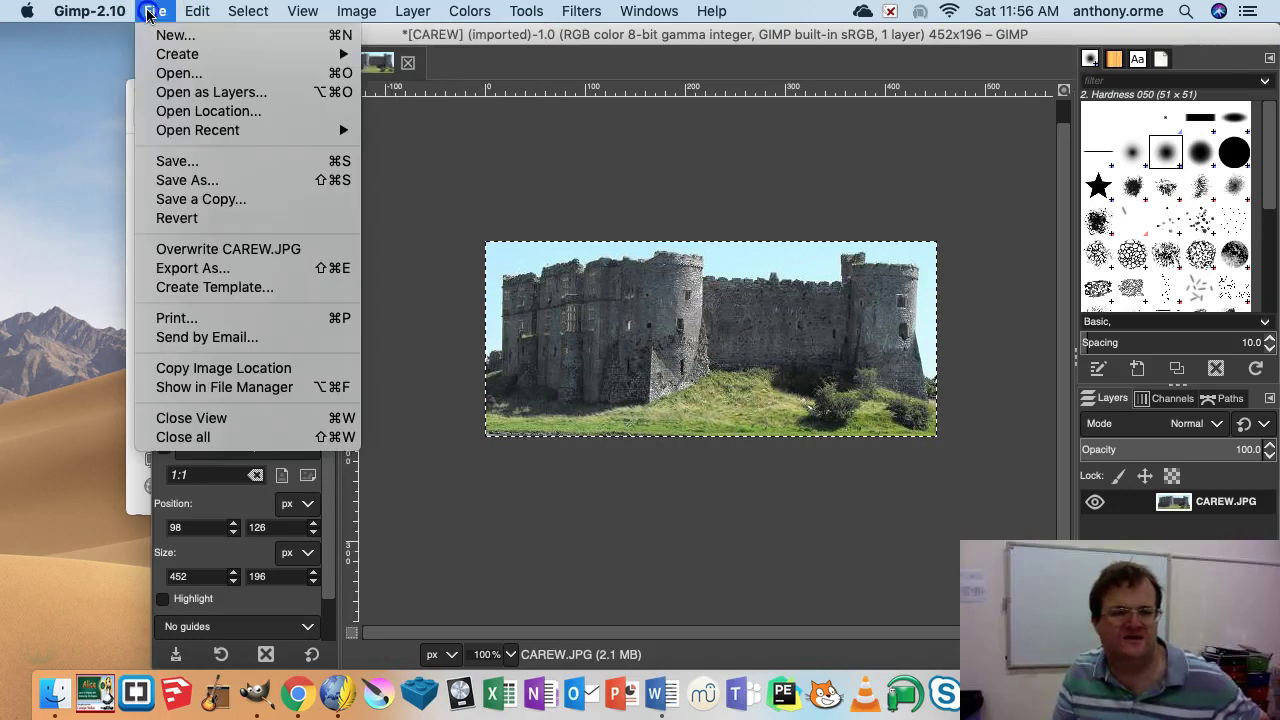
click(240, 268)
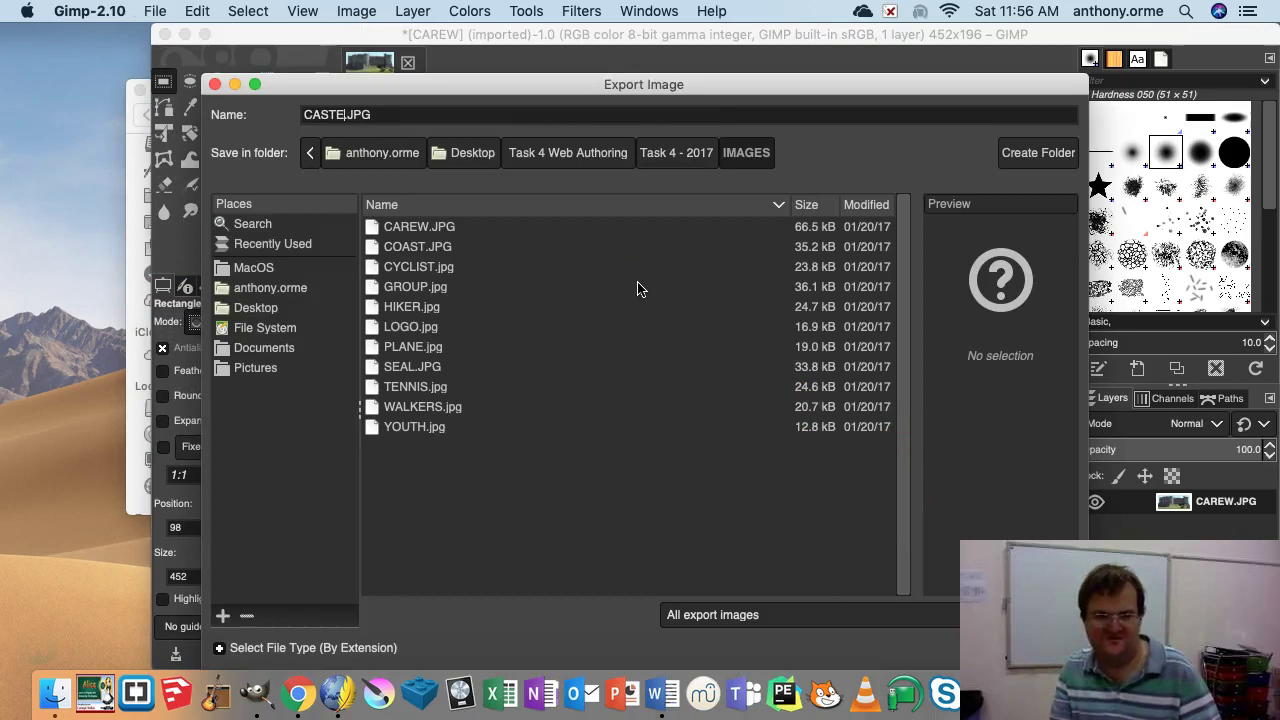
text(CASTLKE)
key(BackSpace)
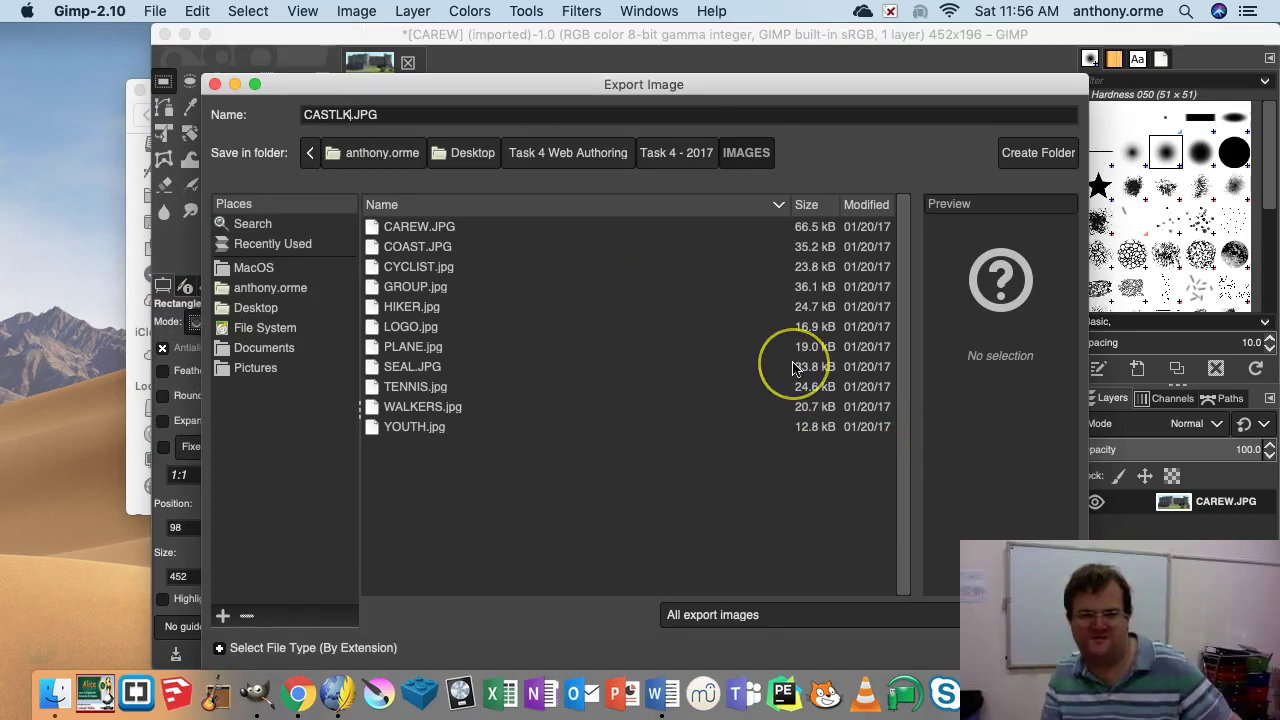
key(Return)
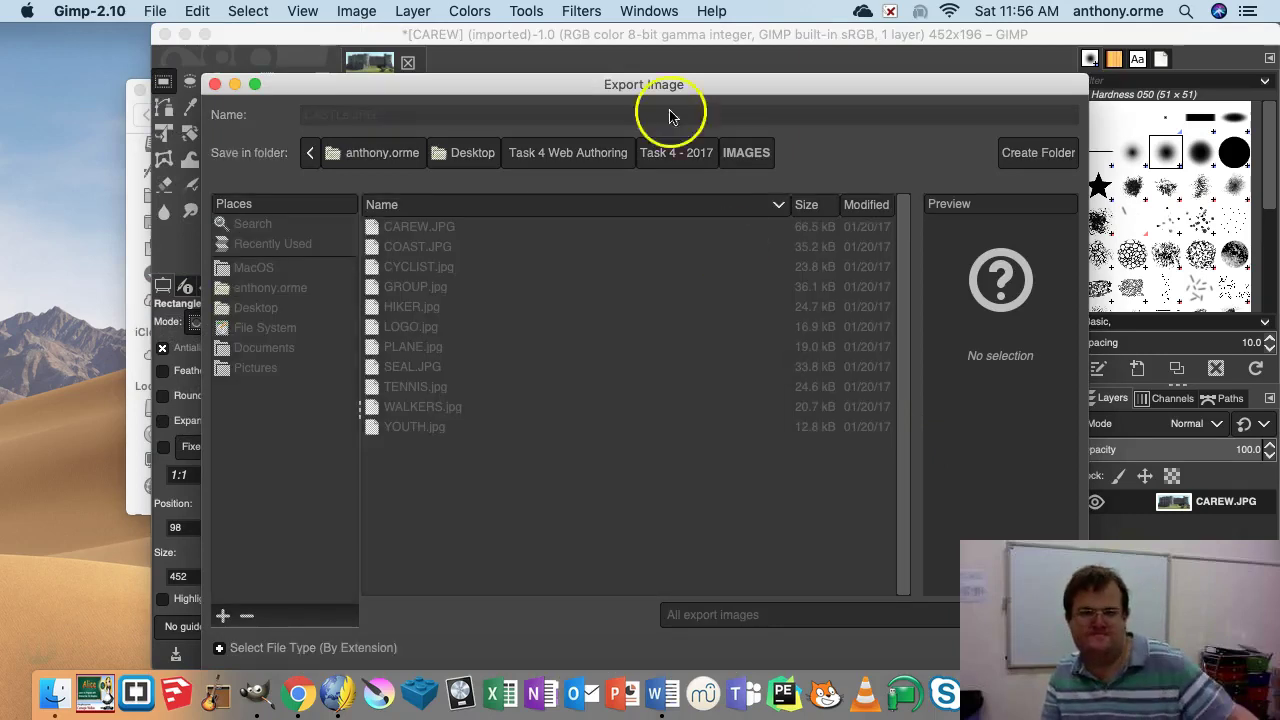
click(726, 445)
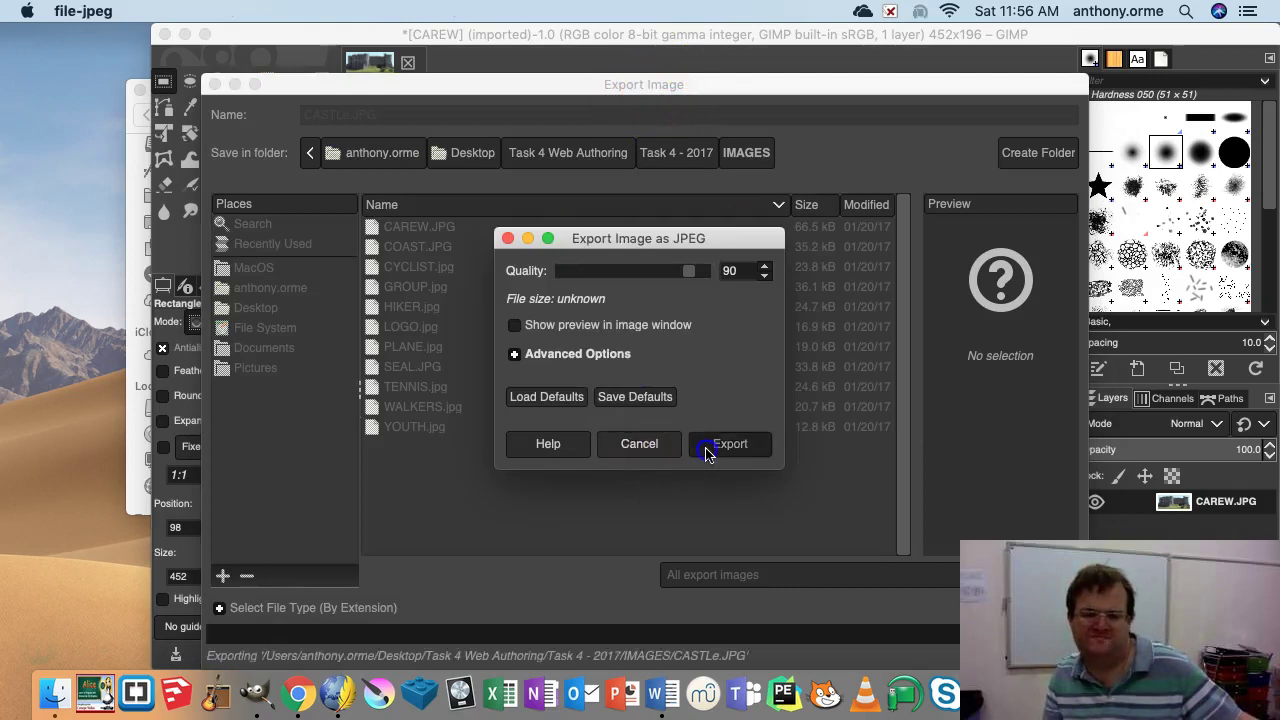
click(167, 35)
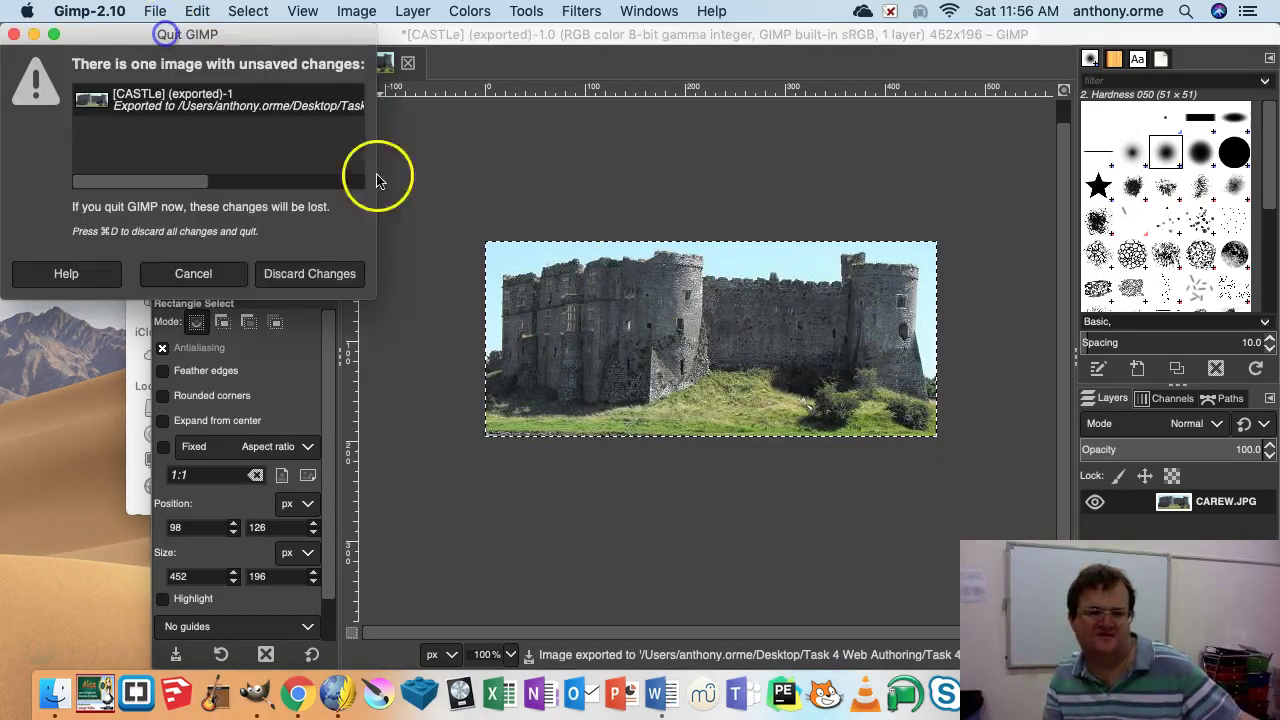
- Quit GIMP discarding unsaved changes and return to KompoZer
key(super+d)
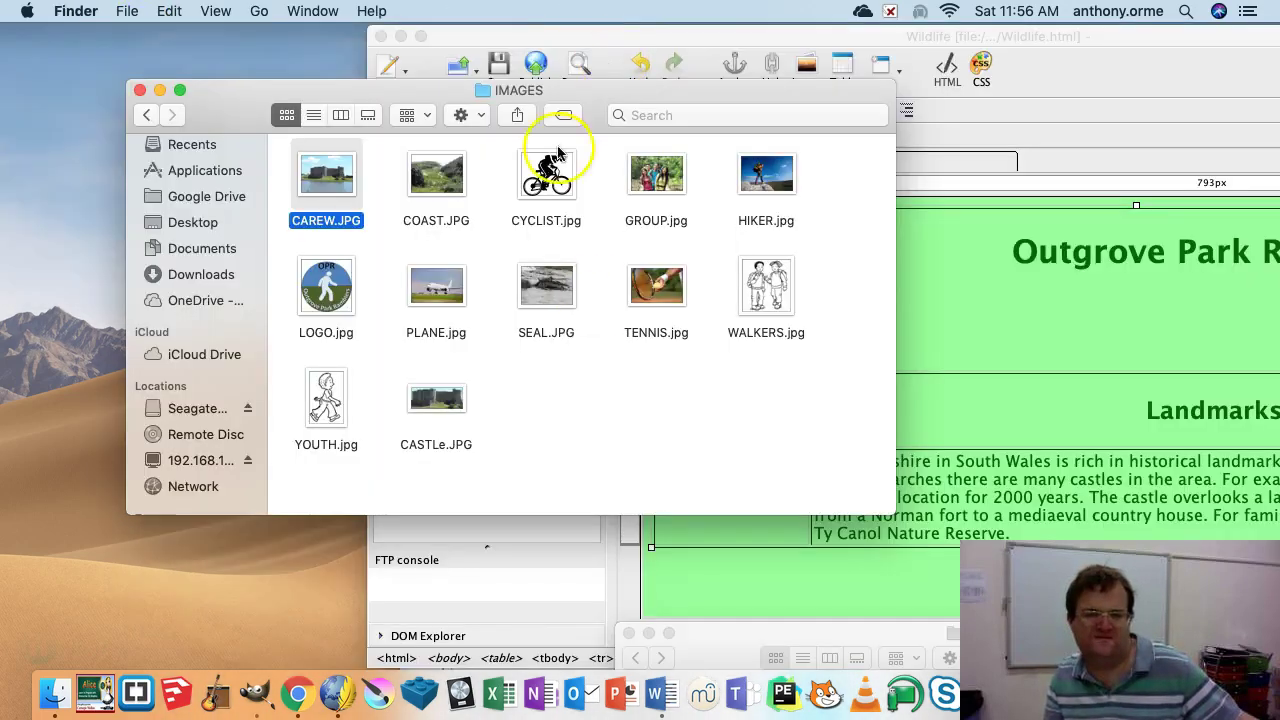
click(925, 510)
drag(729, 30, 229, 28)
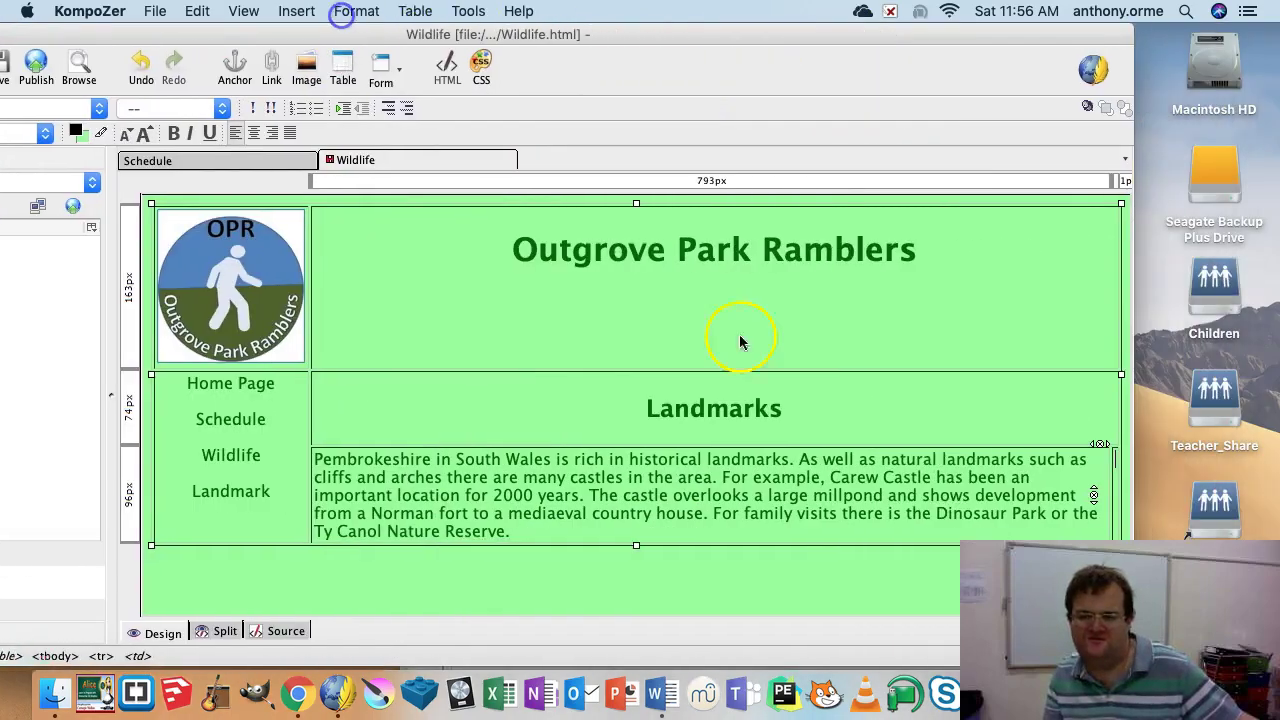
- Insert Task 4 - 2017/IMAGES/CASTLe.JPG on the page without alternate text
click(259, 16)
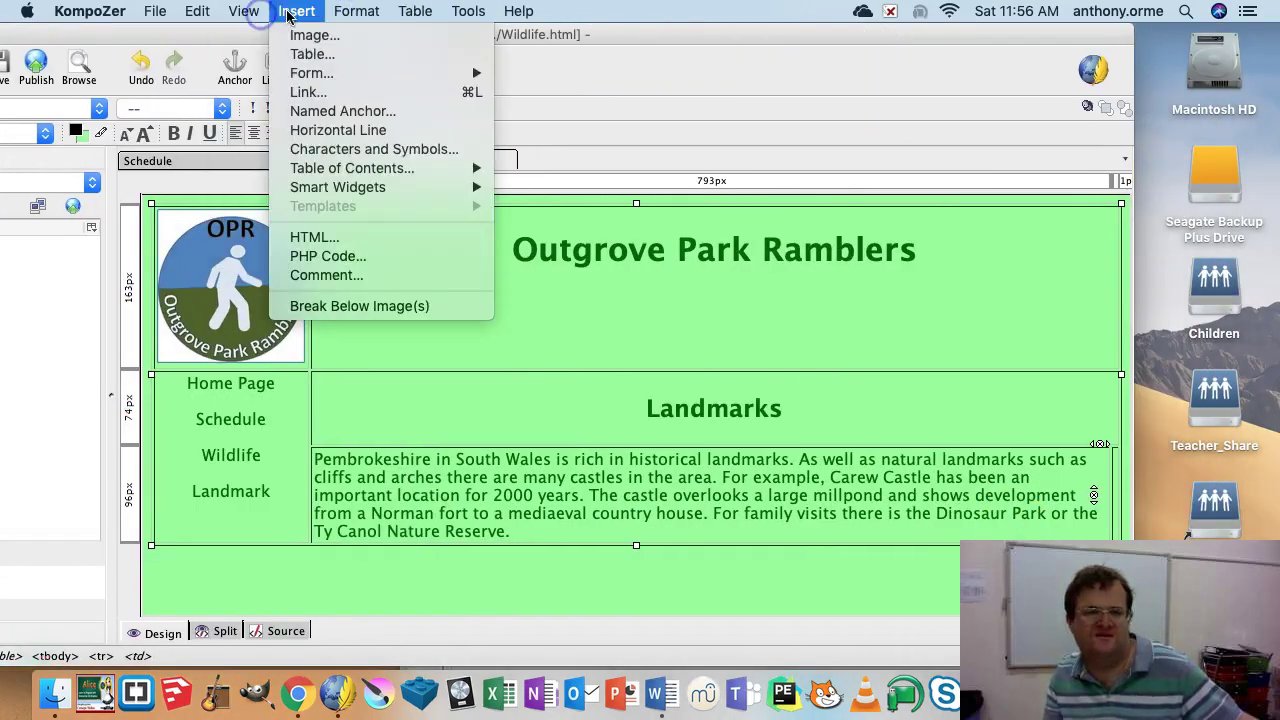
click(349, 34)
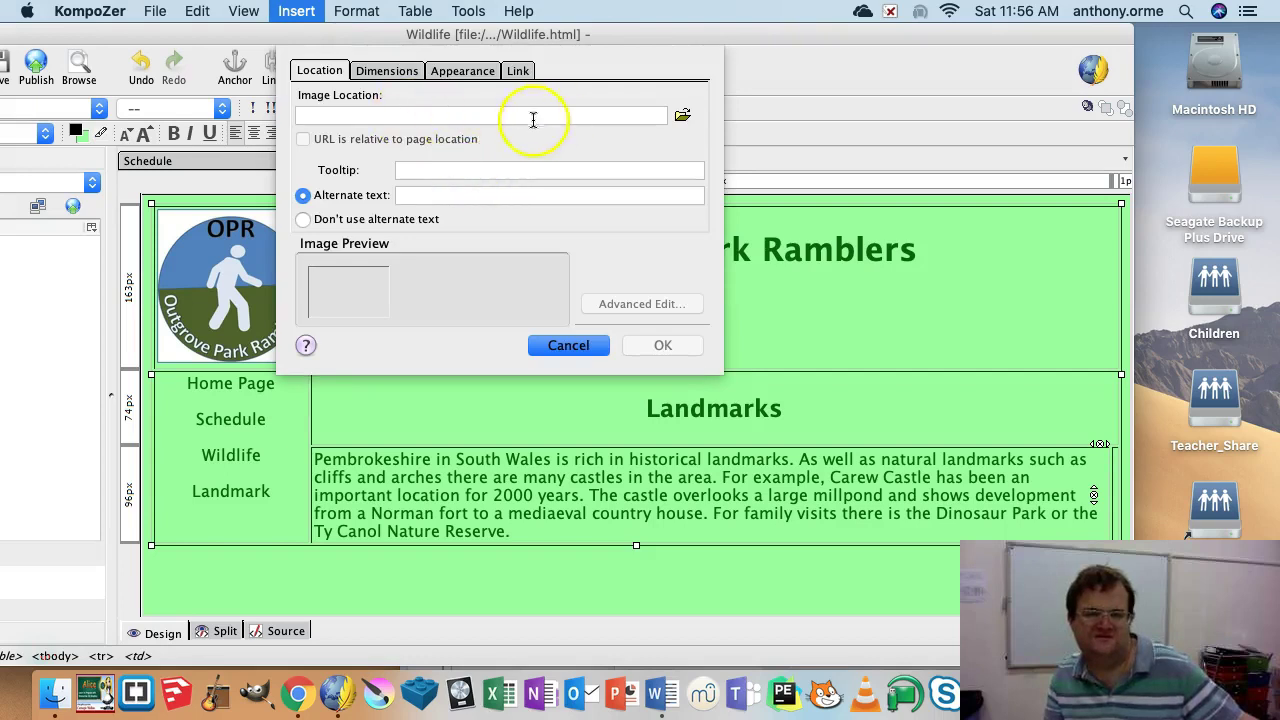
click(326, 221)
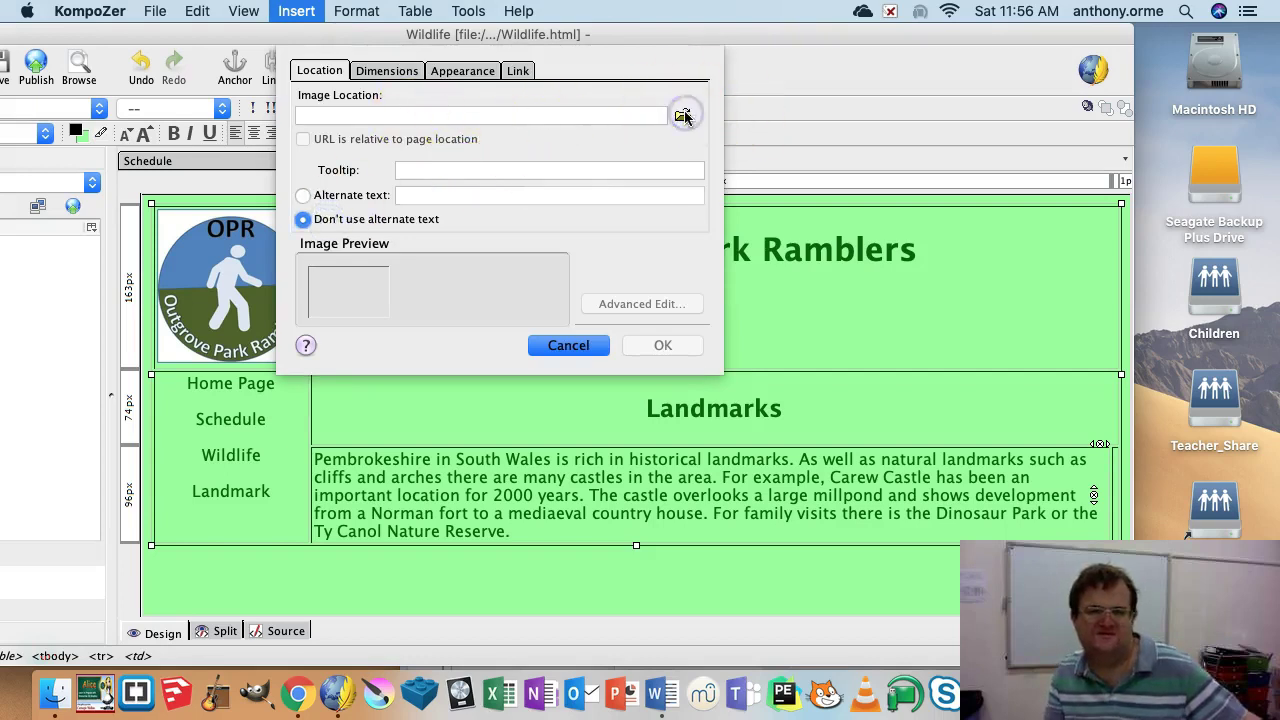
click(684, 117)
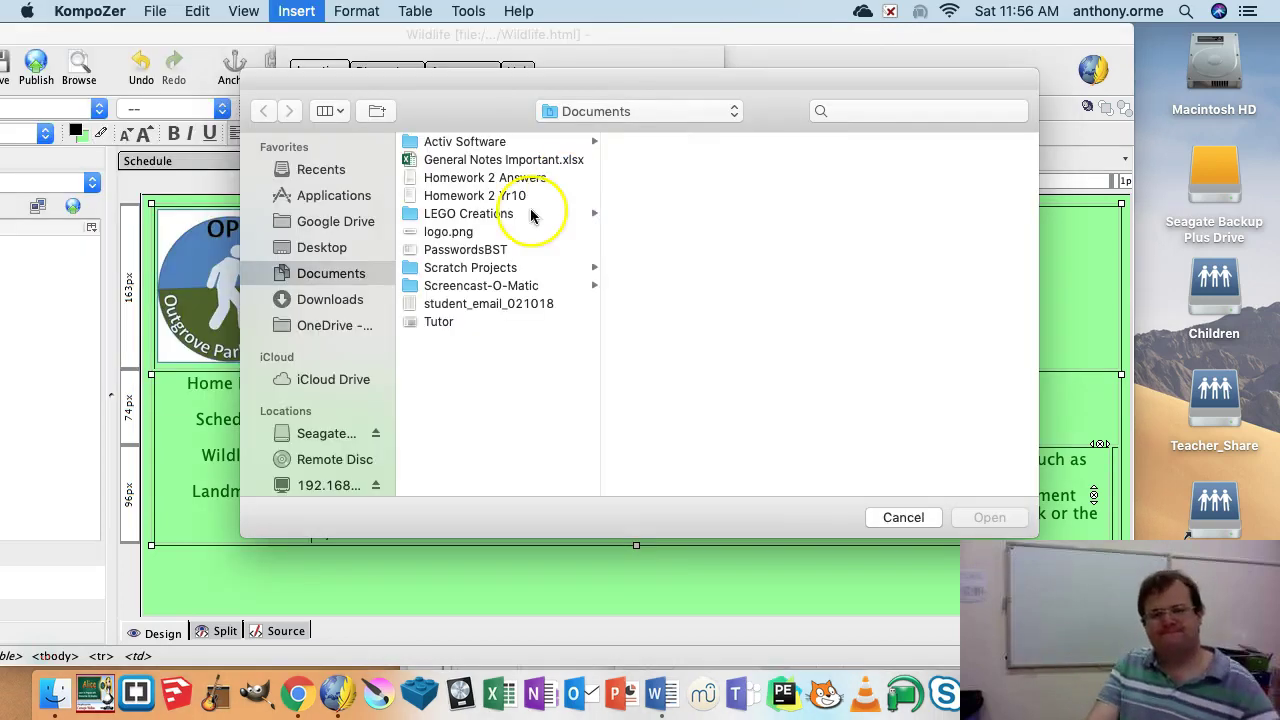
click(325, 247)
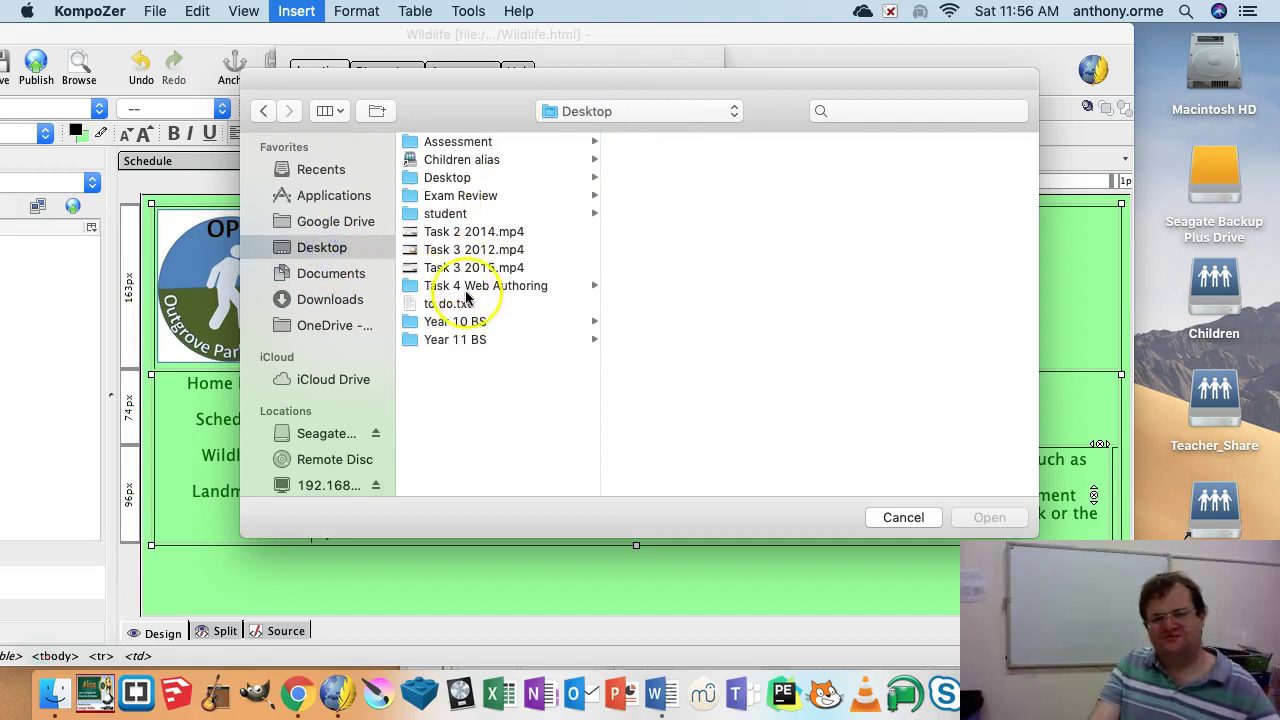
click(478, 287)
click(686, 195)
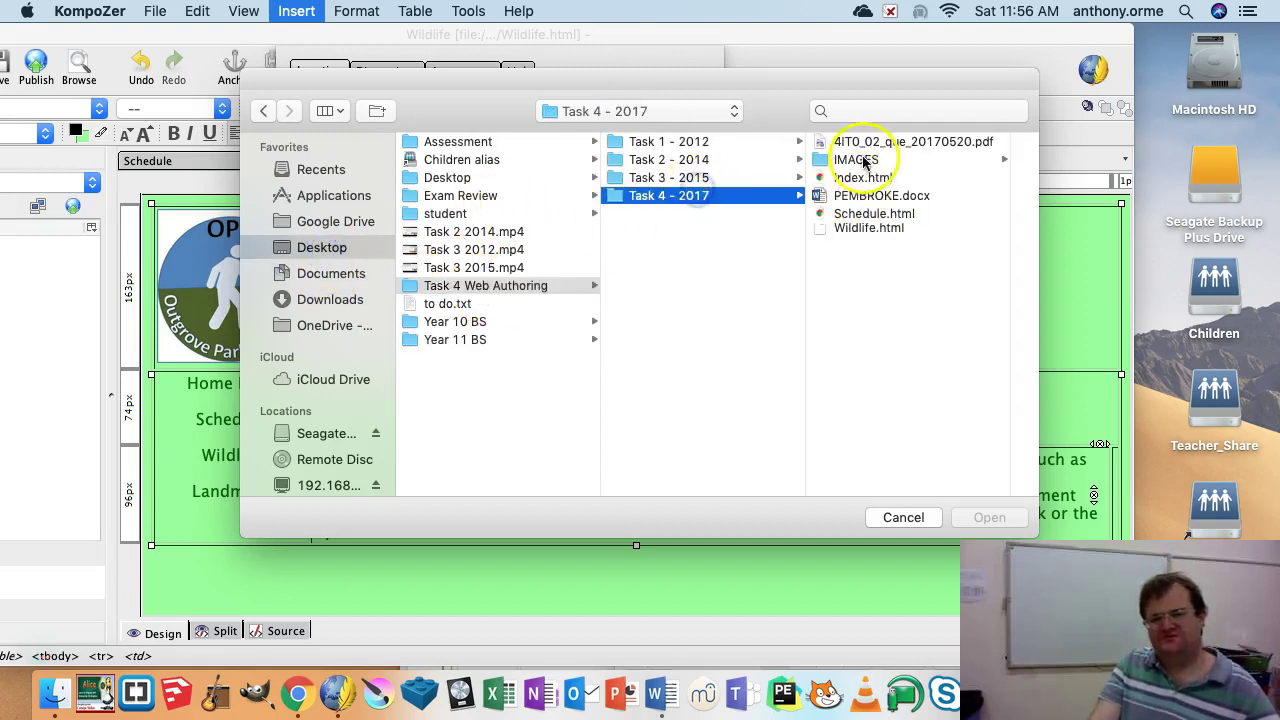
click(862, 160)
click(895, 160)
click(986, 517)
click(686, 342)
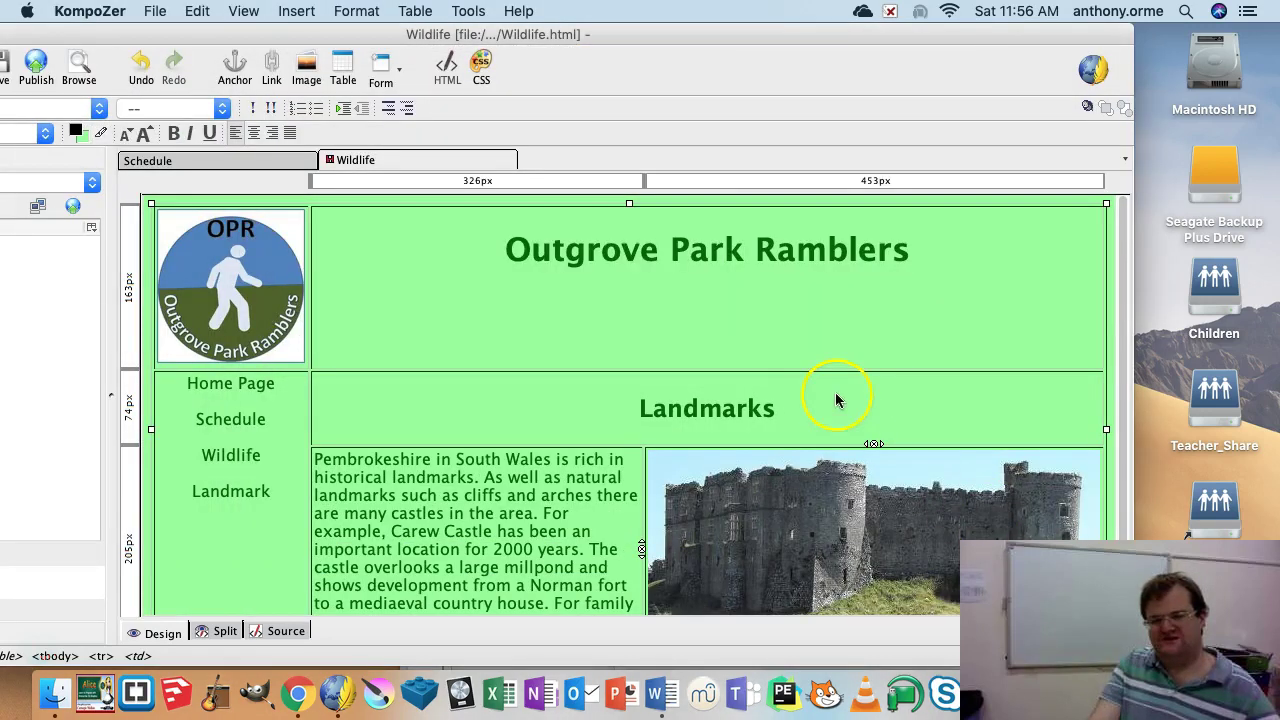
scroll(838, 400, down, 2)
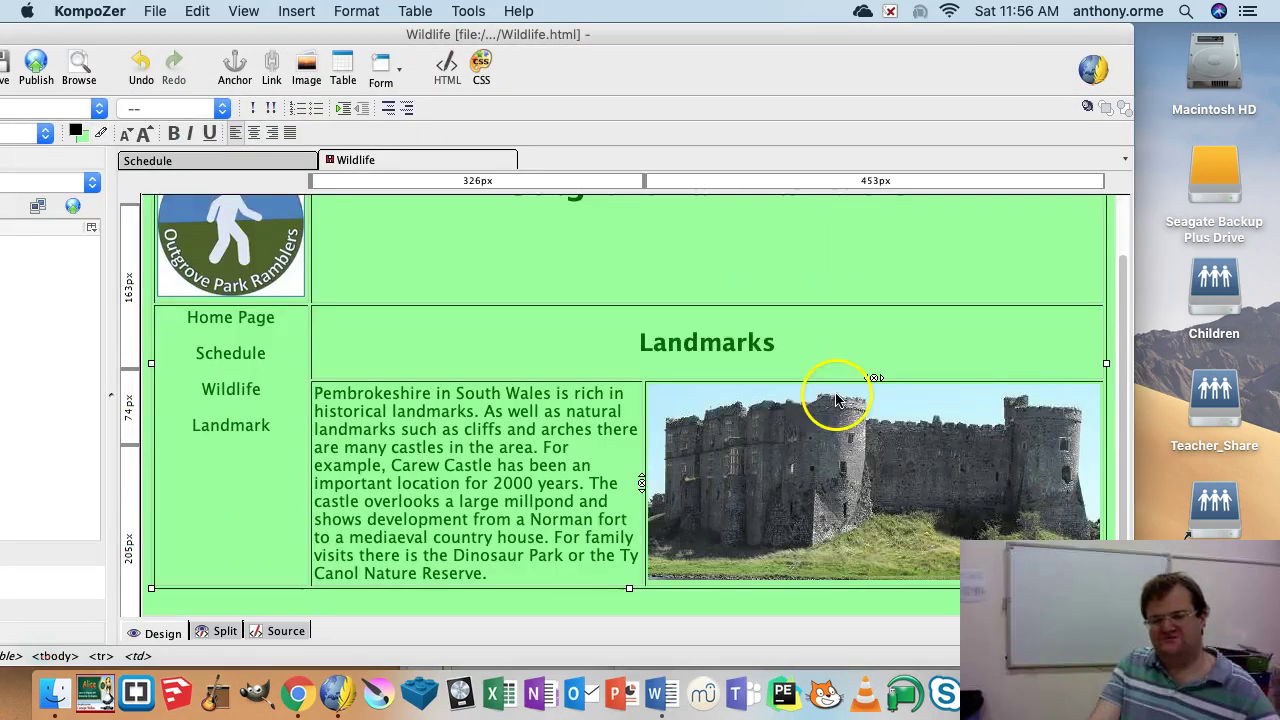
- Save the page with title Landmarks as Lanmarks.html
click(150, 11)
click(202, 203)
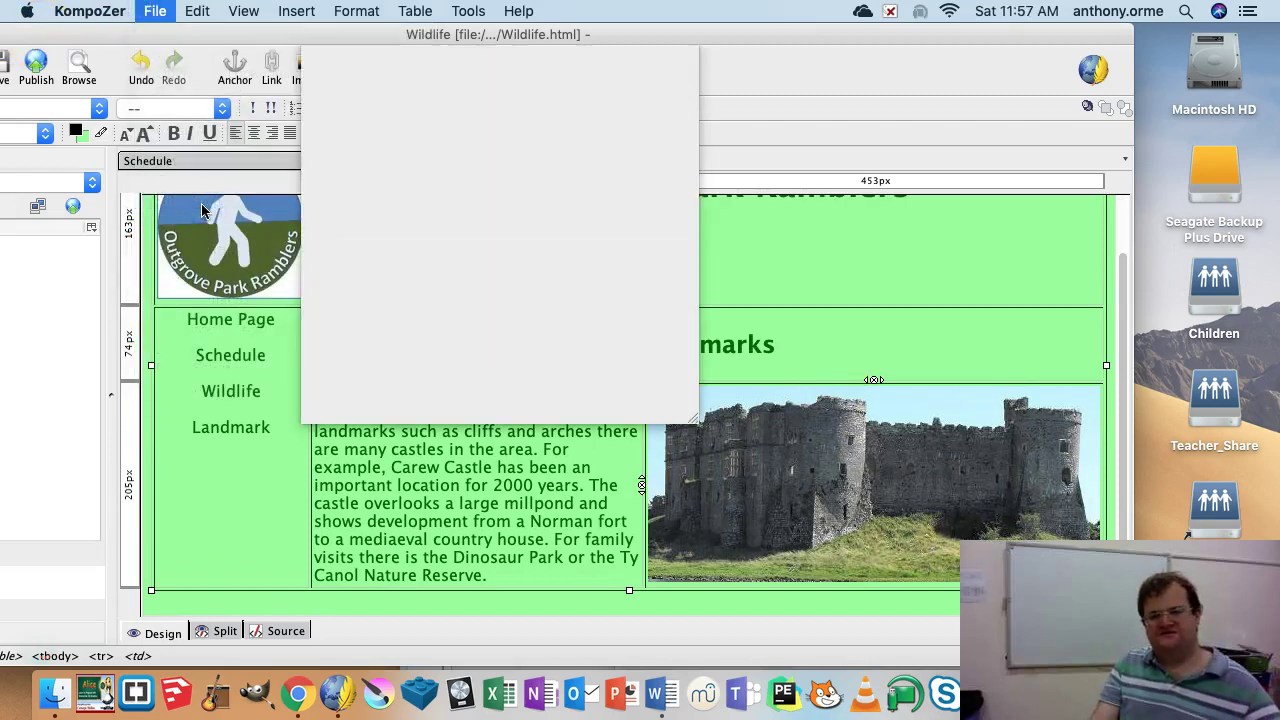
text(Land)
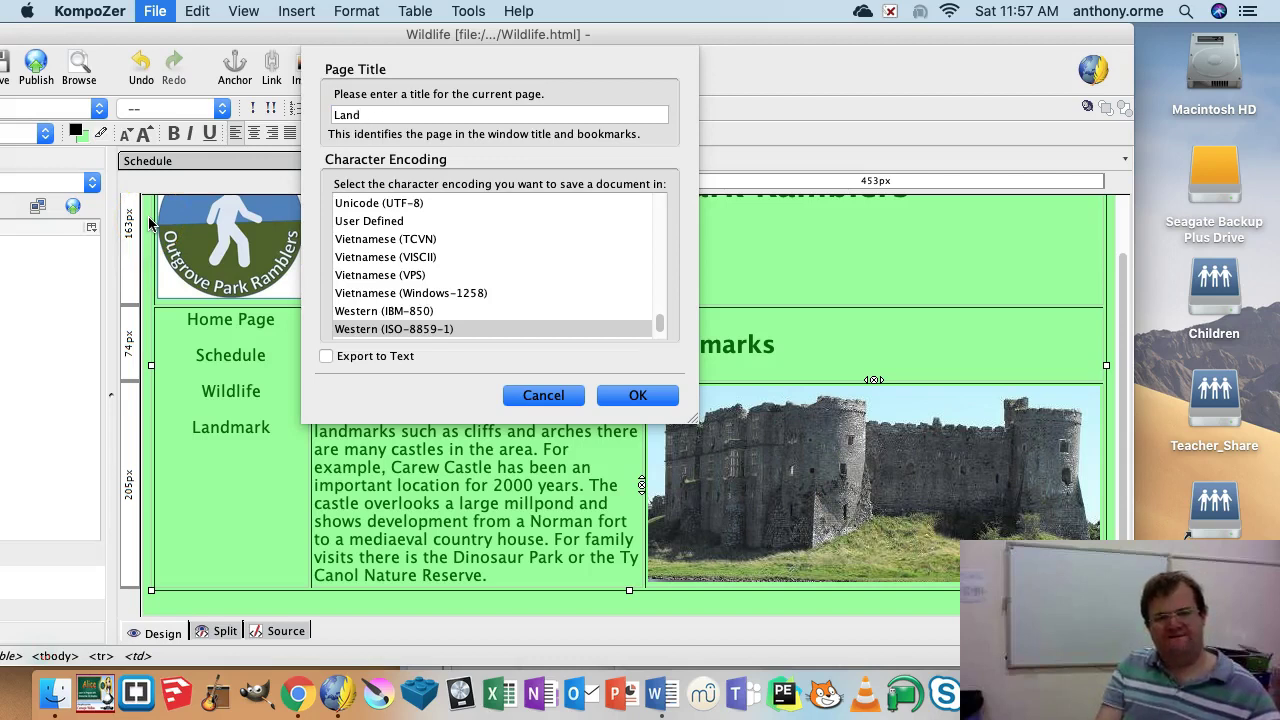
key(Return)
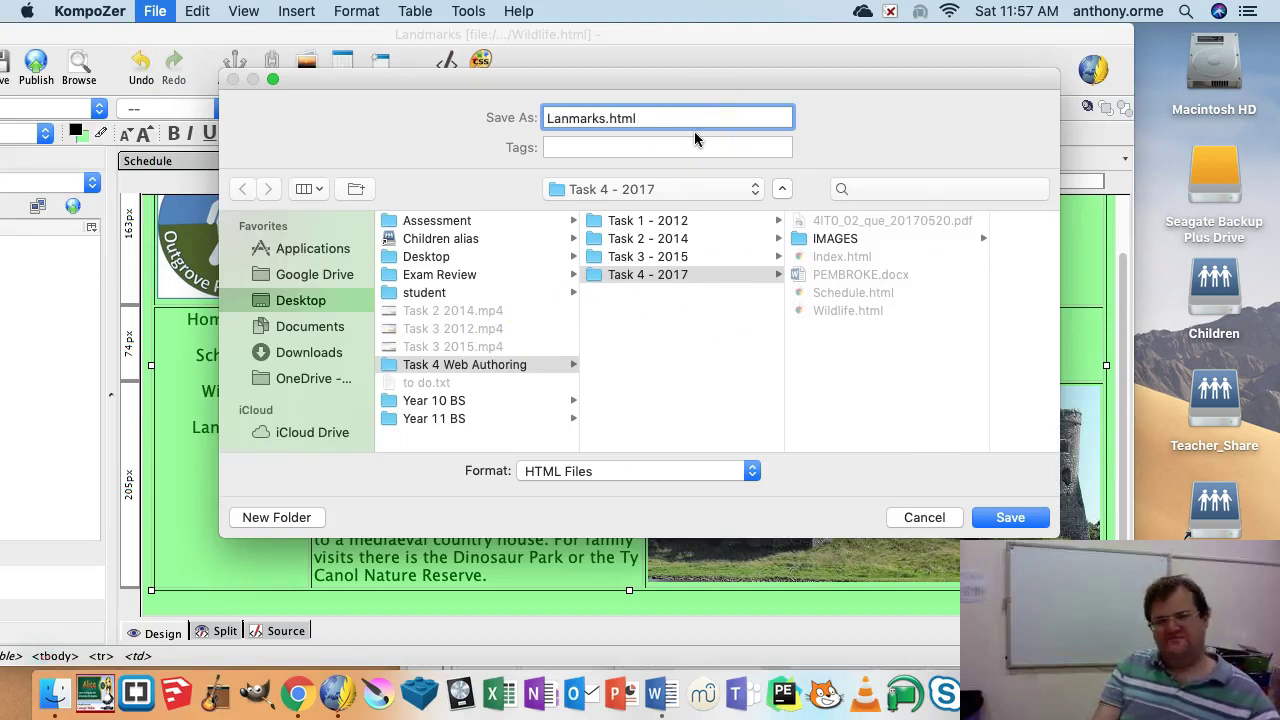
key(Return)
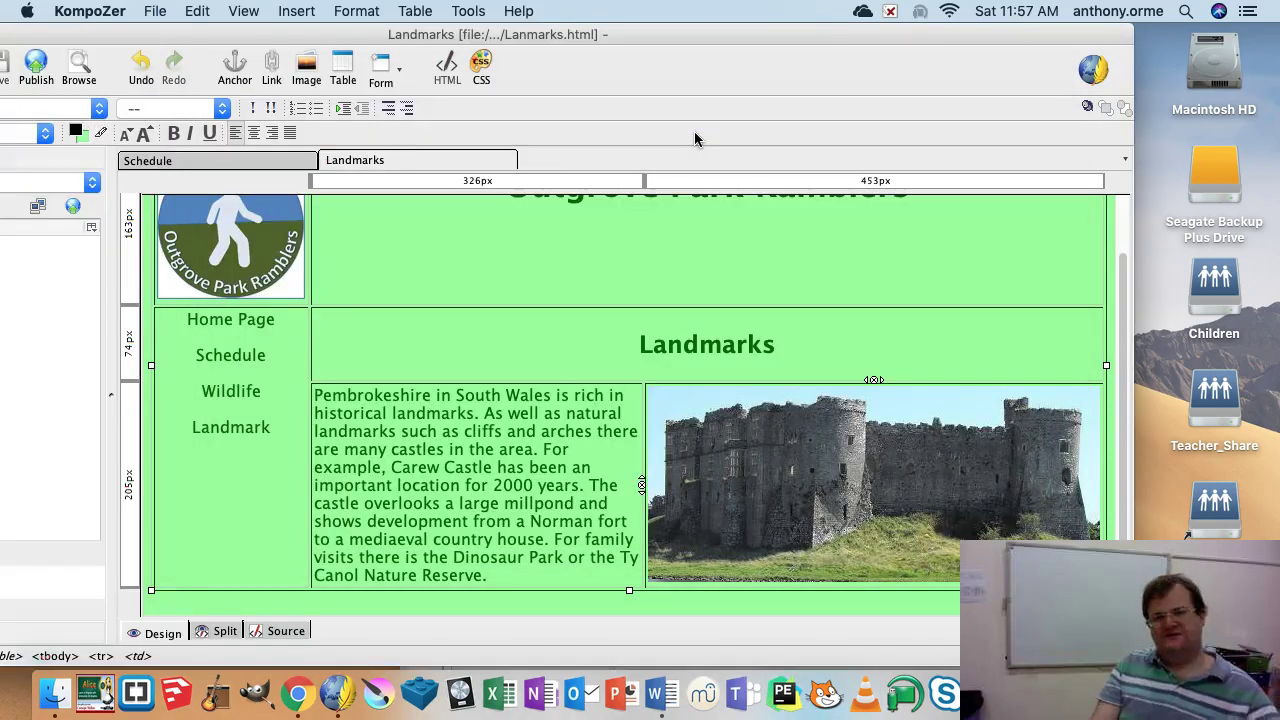
- Open Wildlife.html from Task 4 - 2017 for editing
click(150, 11)
click(186, 52)
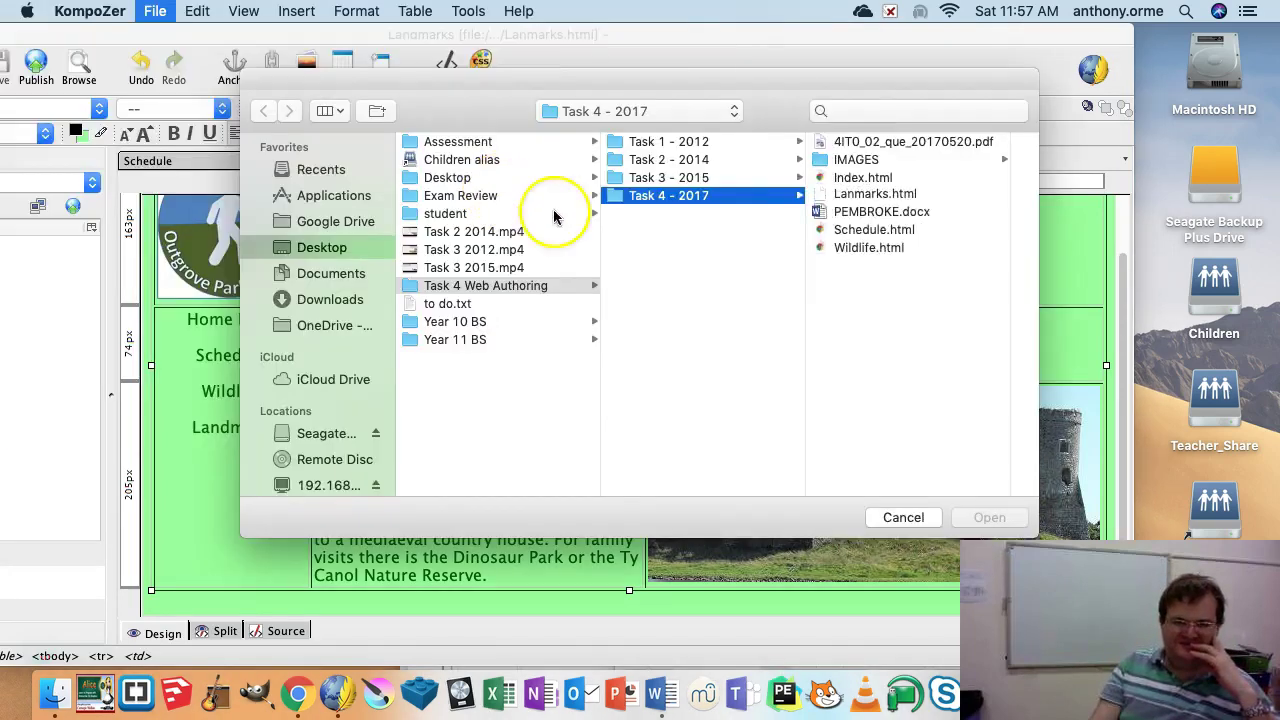
drag(760, 113, 727, 106)
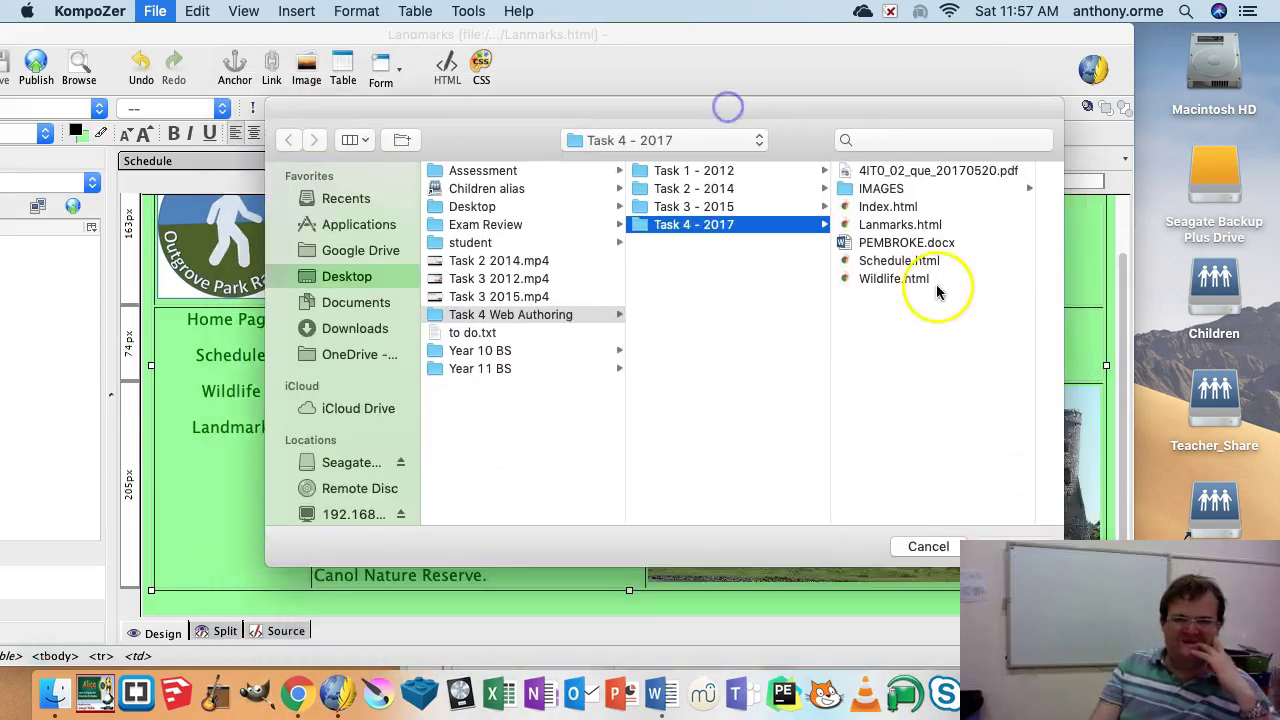
click(895, 279)
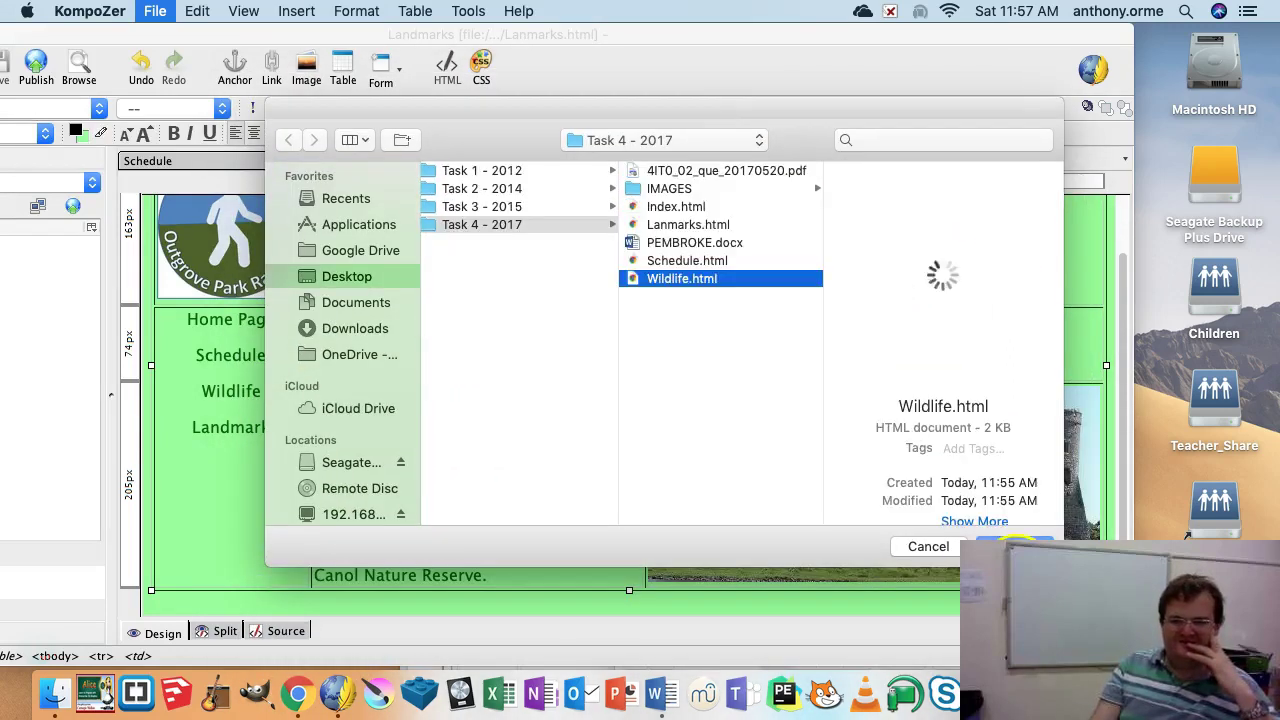
click(1015, 545)
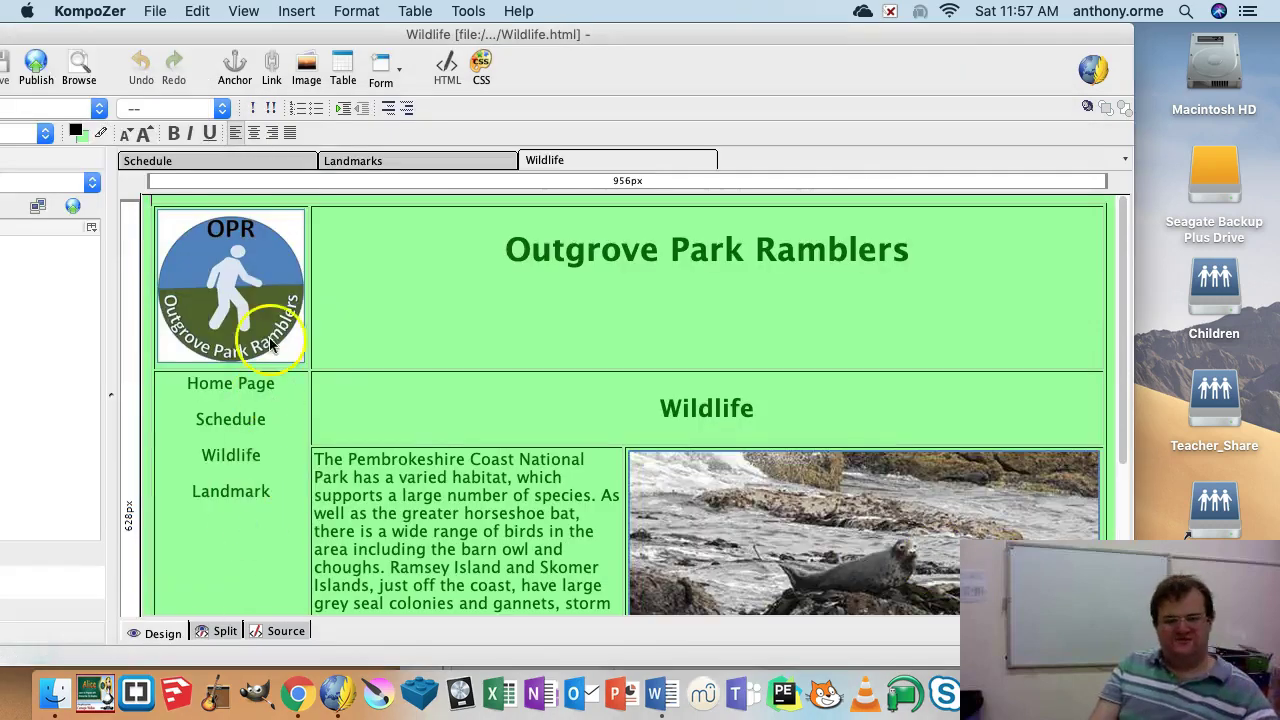
- Link the Home Page menu item to Index.html
right_click(184, 390)
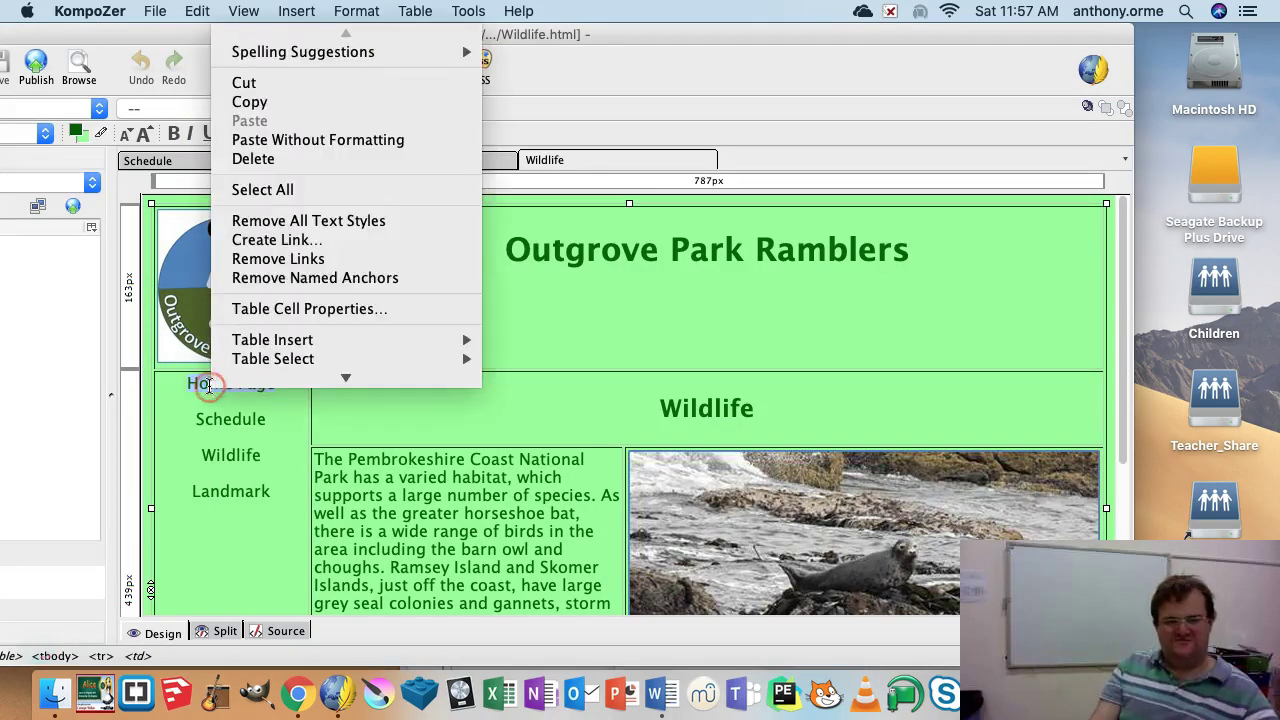
click(337, 240)
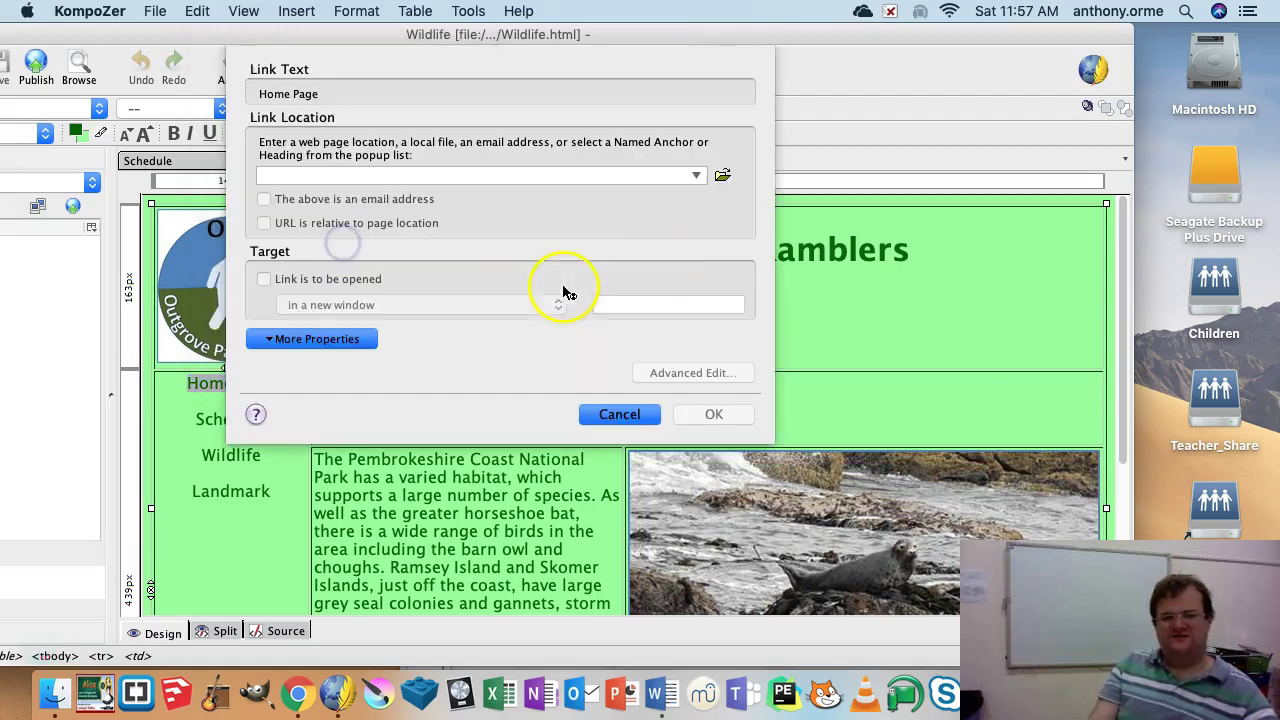
click(722, 177)
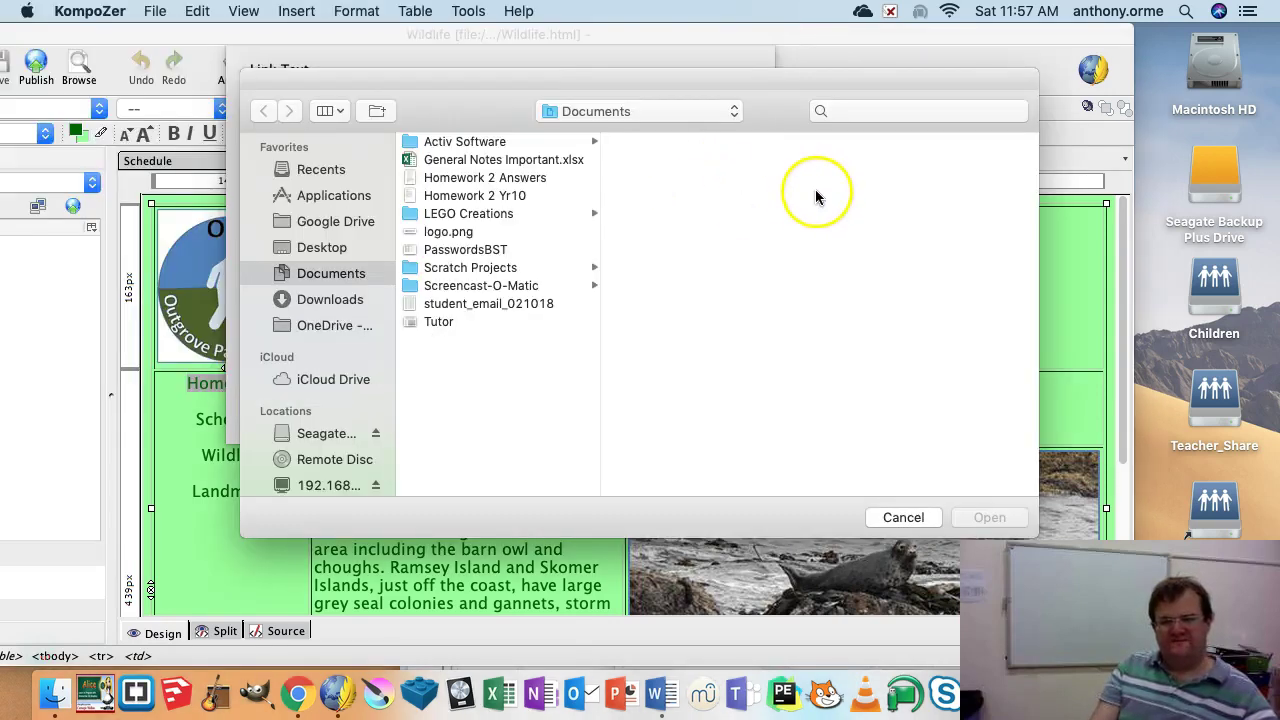
click(334, 250)
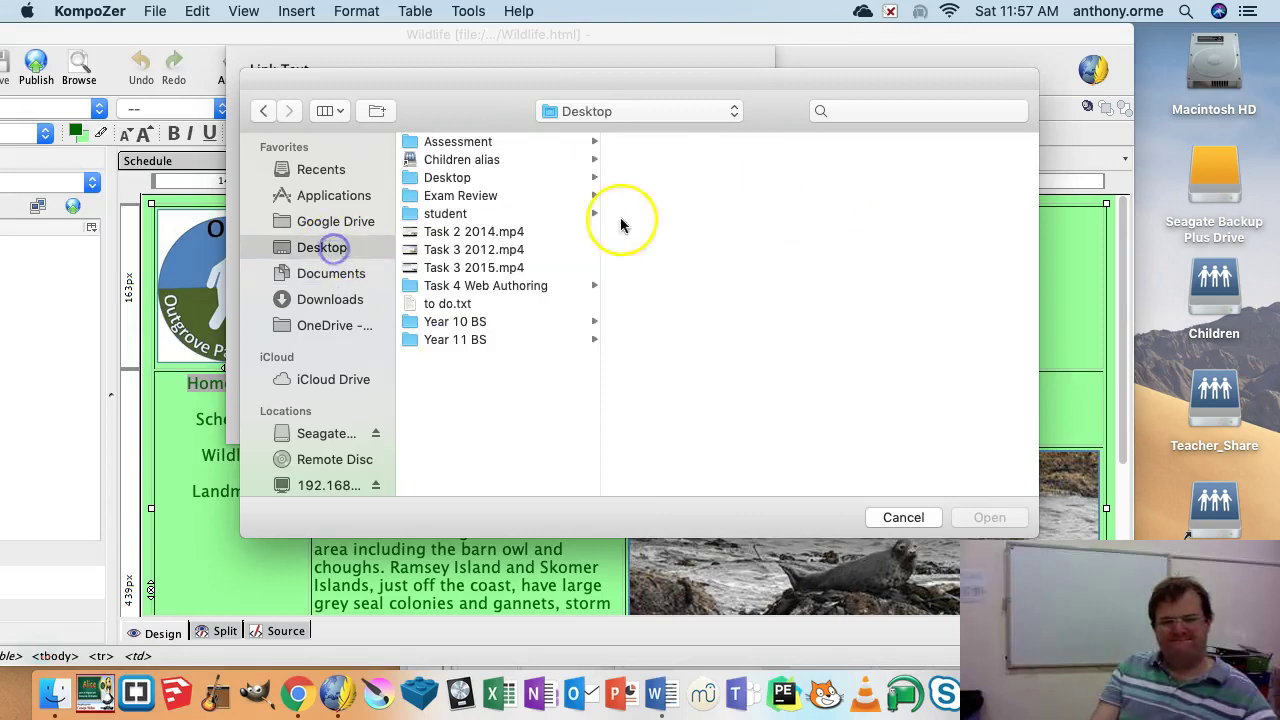
click(524, 289)
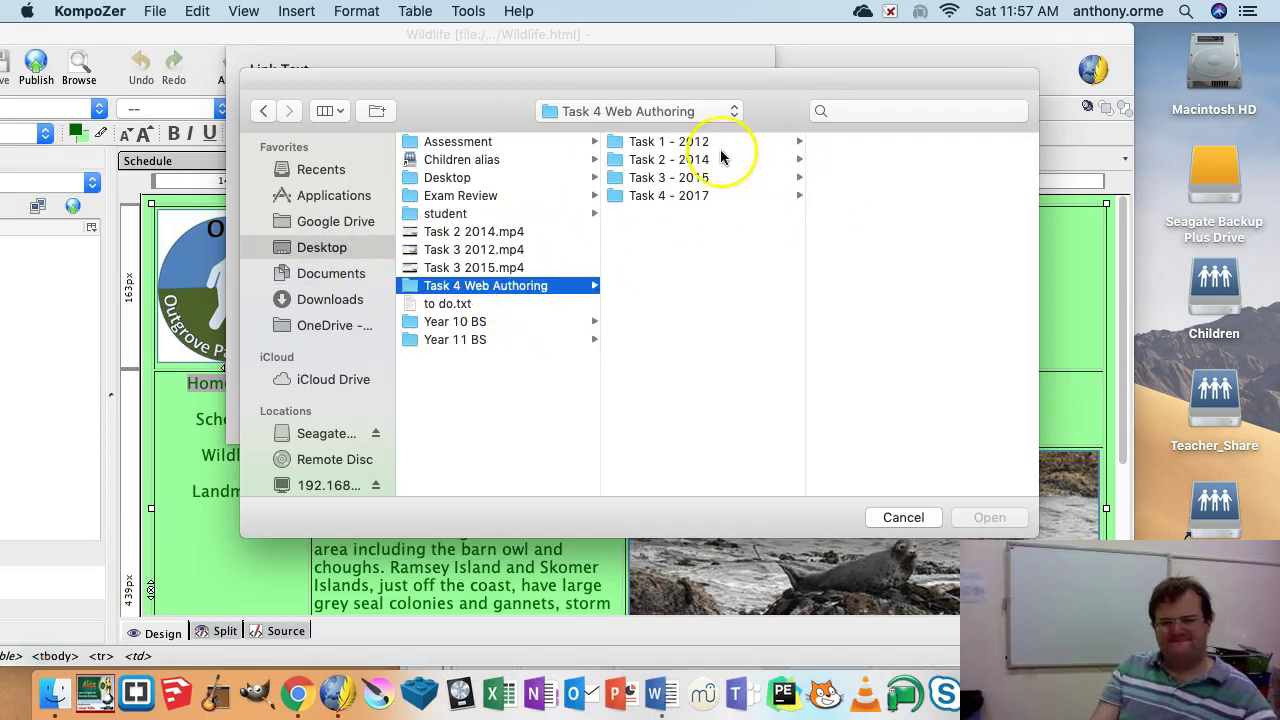
click(714, 195)
click(847, 182)
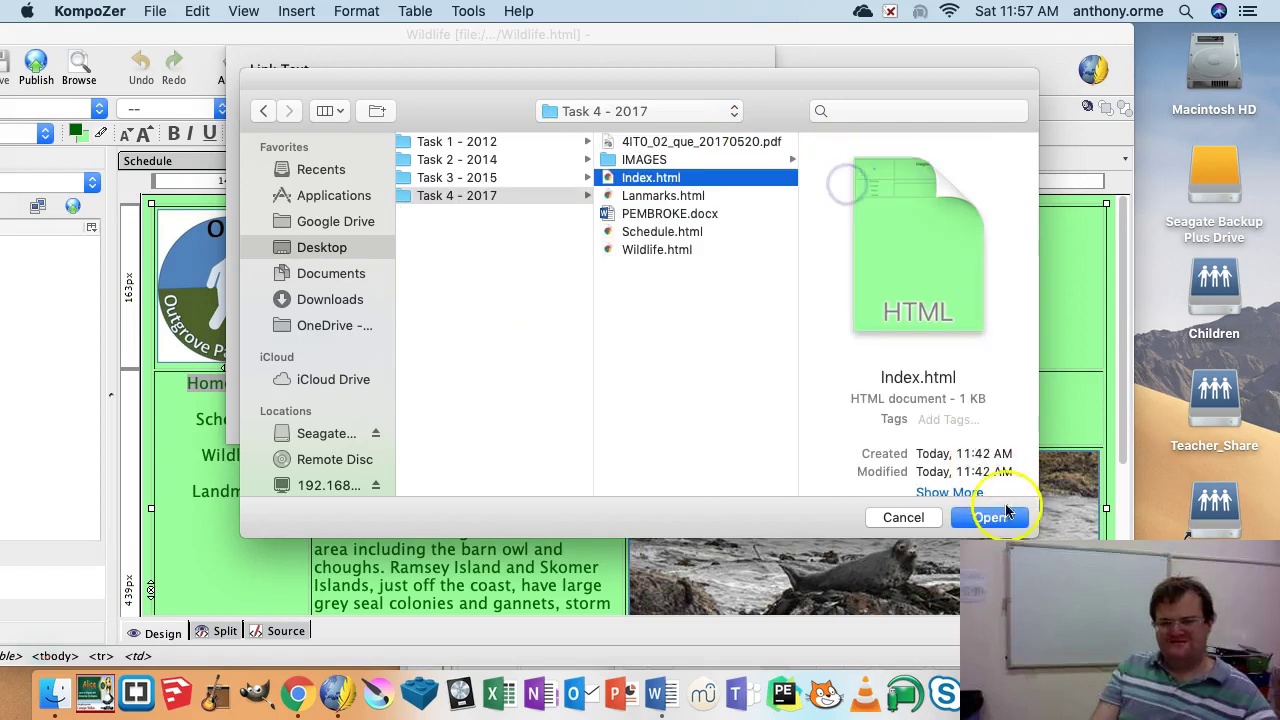
click(989, 517)
click(697, 416)
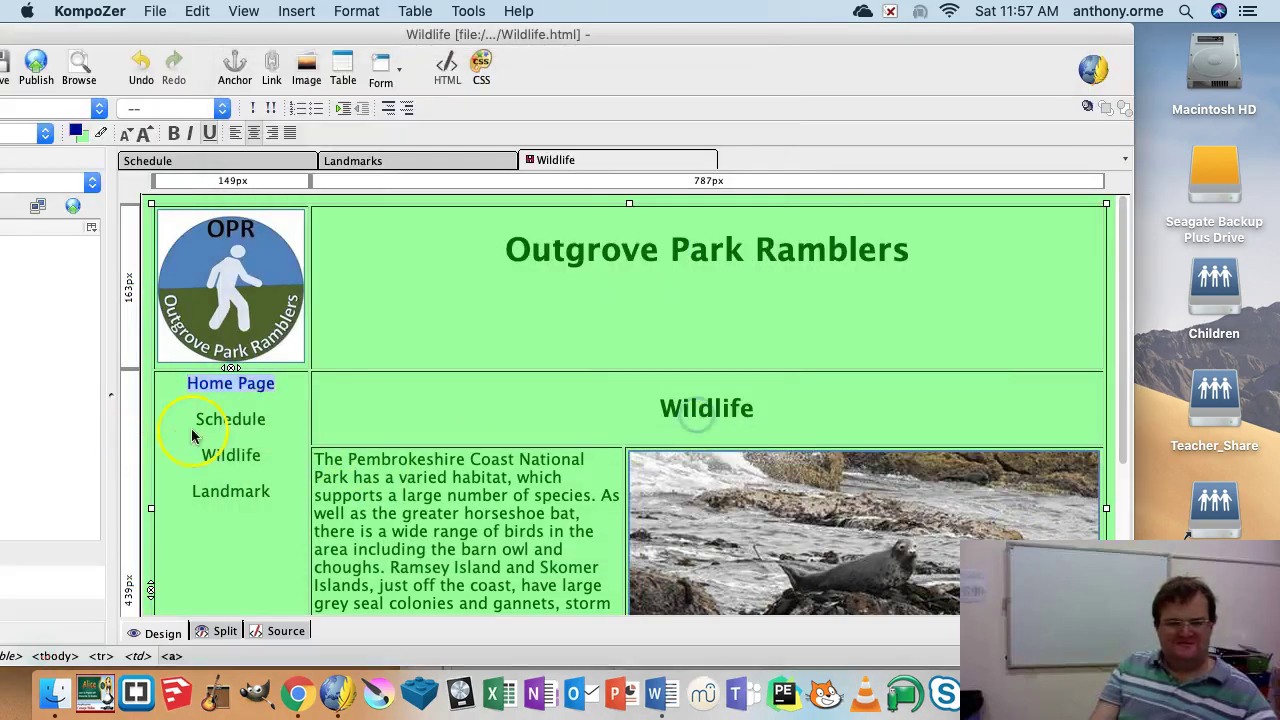
- Start a link on the Schedule menu item with Schedule.html as its target
drag(242, 422, 199, 421)
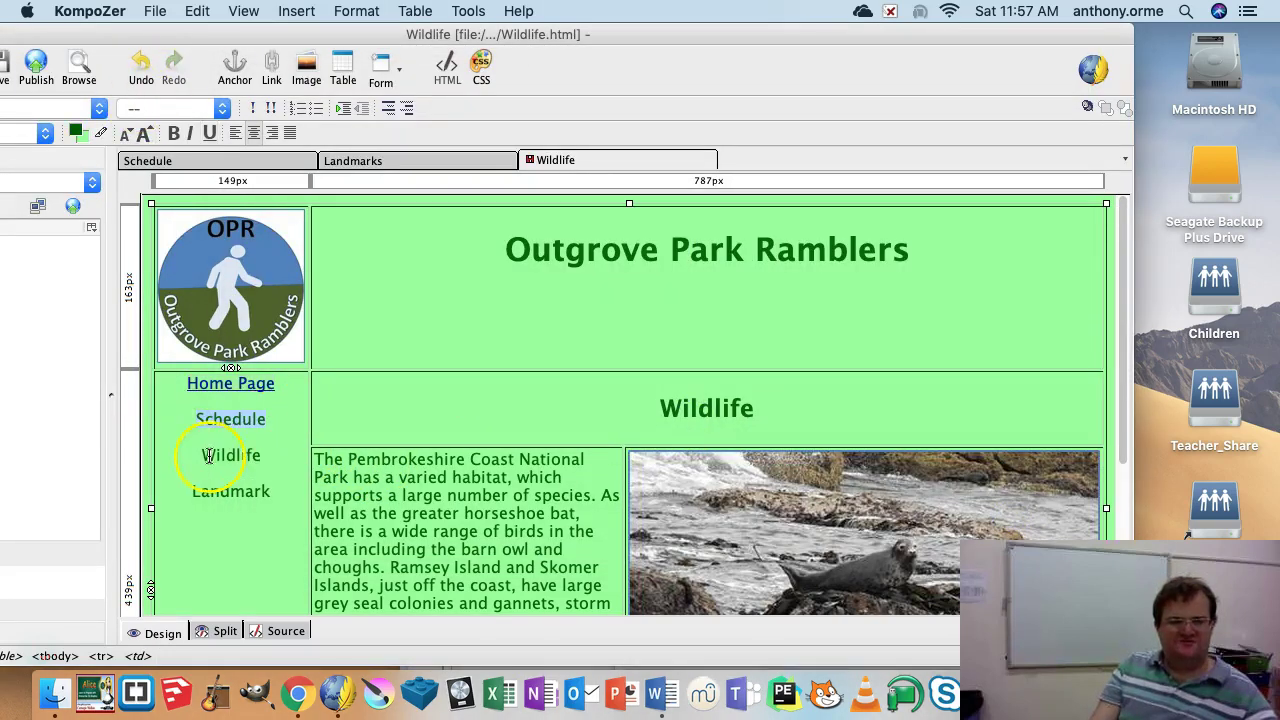
right_click(228, 420)
click(336, 266)
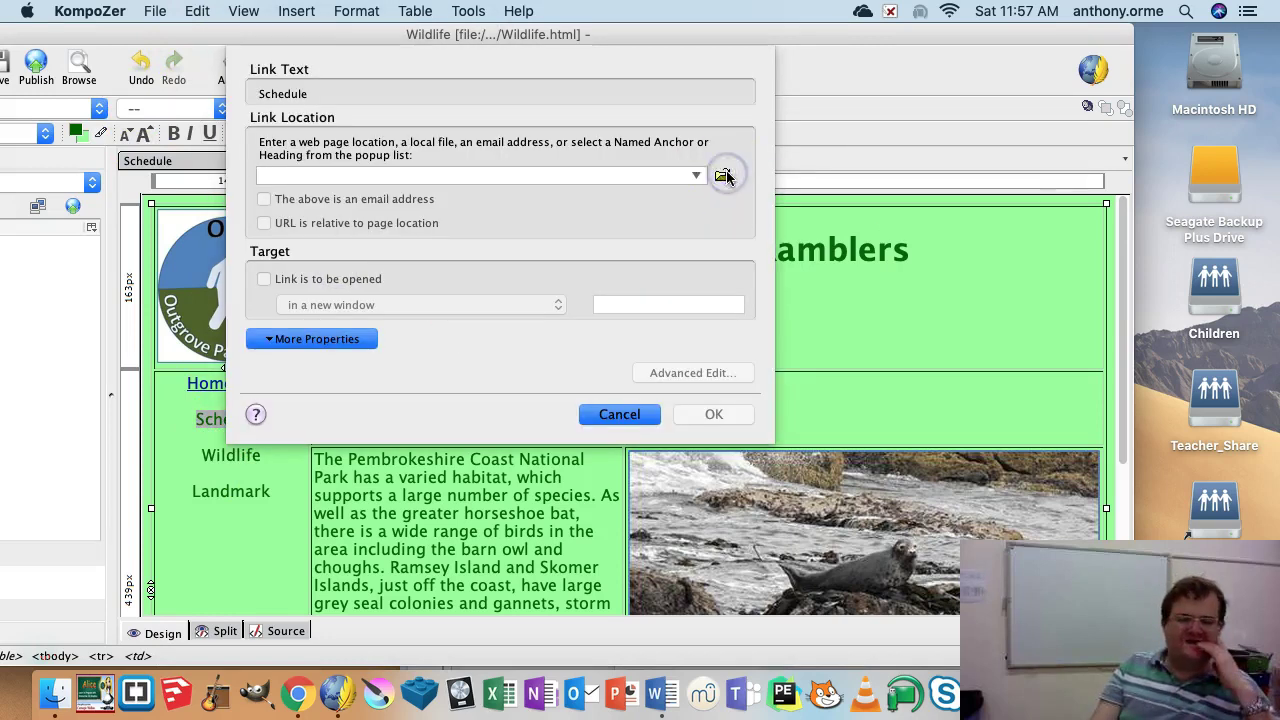
click(724, 176)
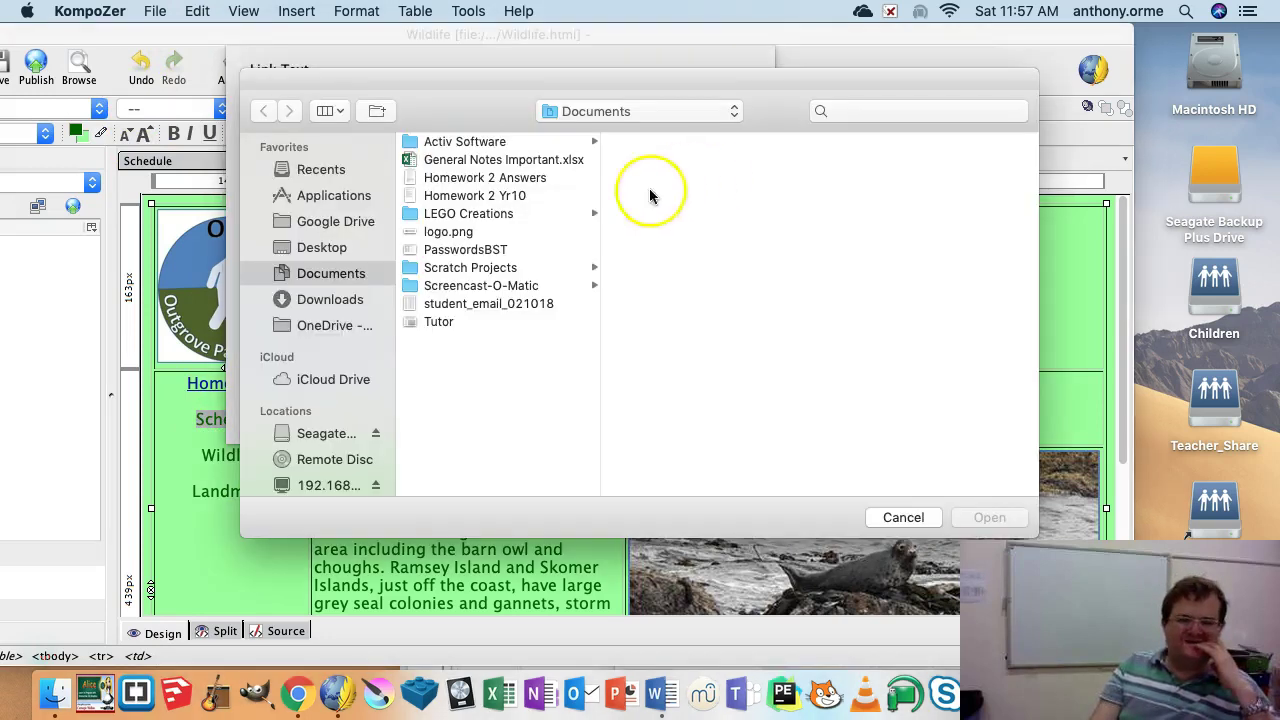
click(357, 247)
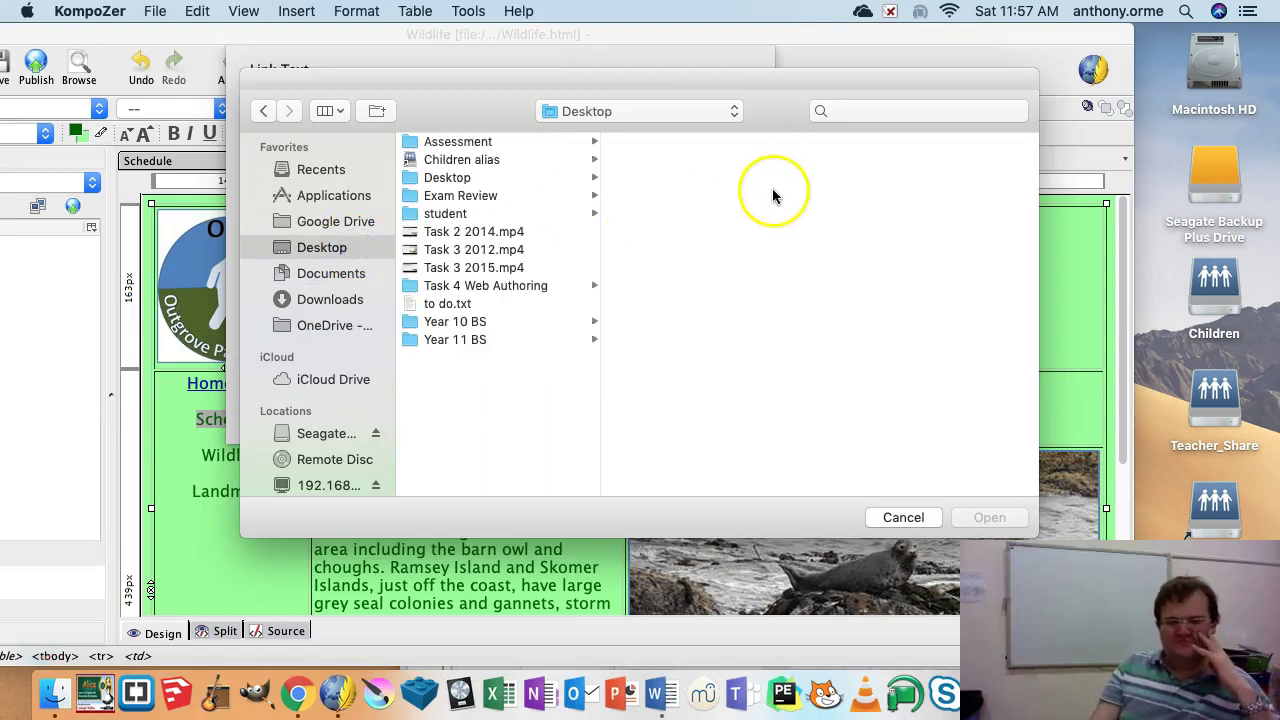
click(490, 287)
click(660, 196)
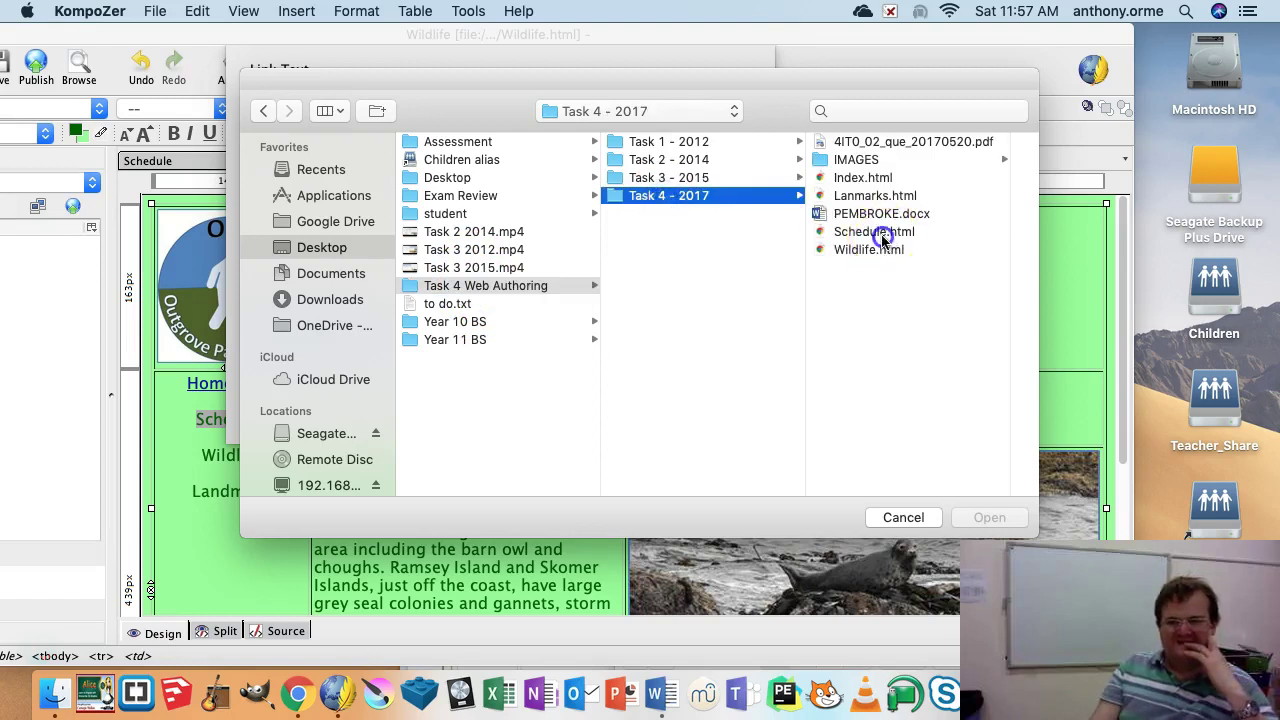
click(890, 233)
click(989, 517)
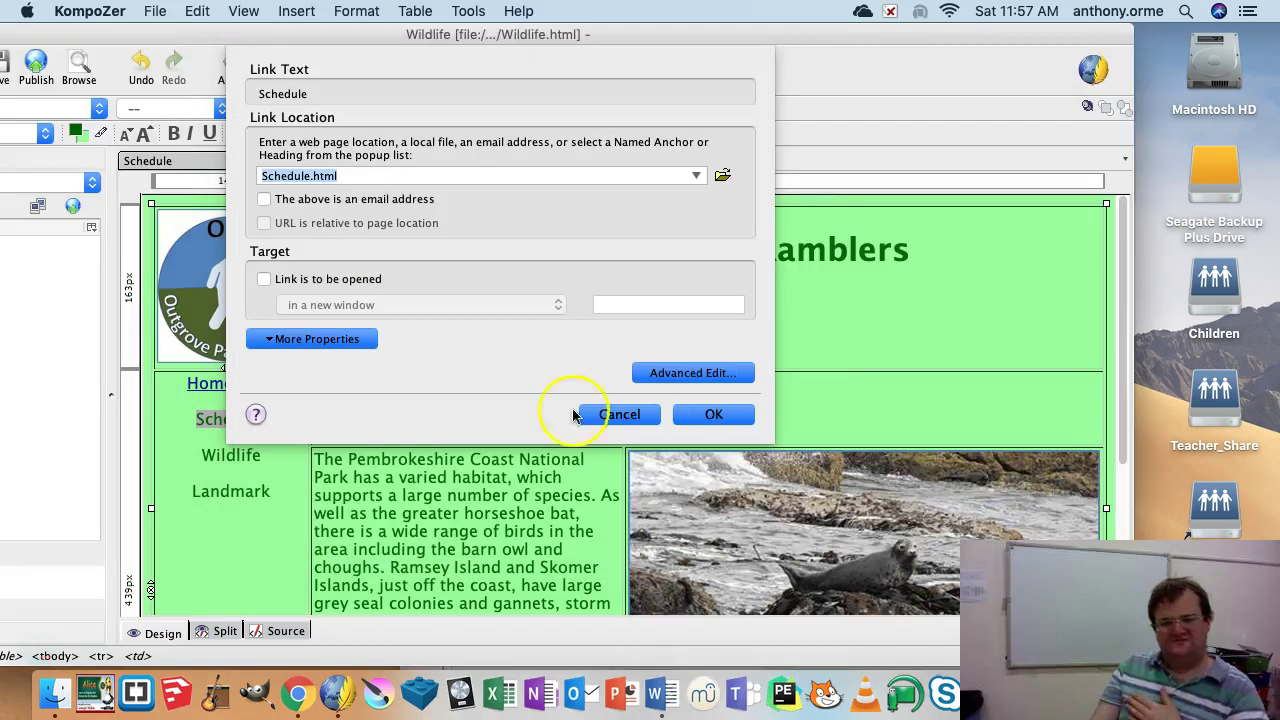
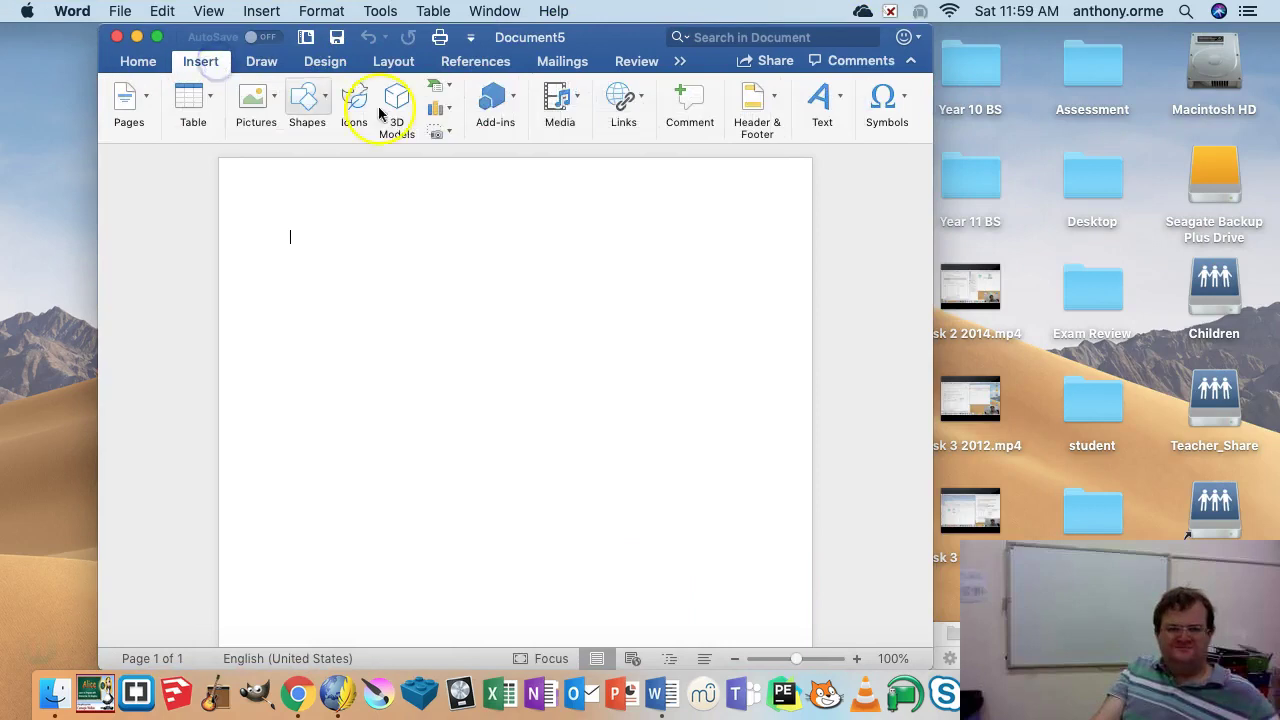
- Add a Blank (Three Columns) footer with 'Task WA1' on the left and the author's name on the right
click(760, 110)
click(752, 174)
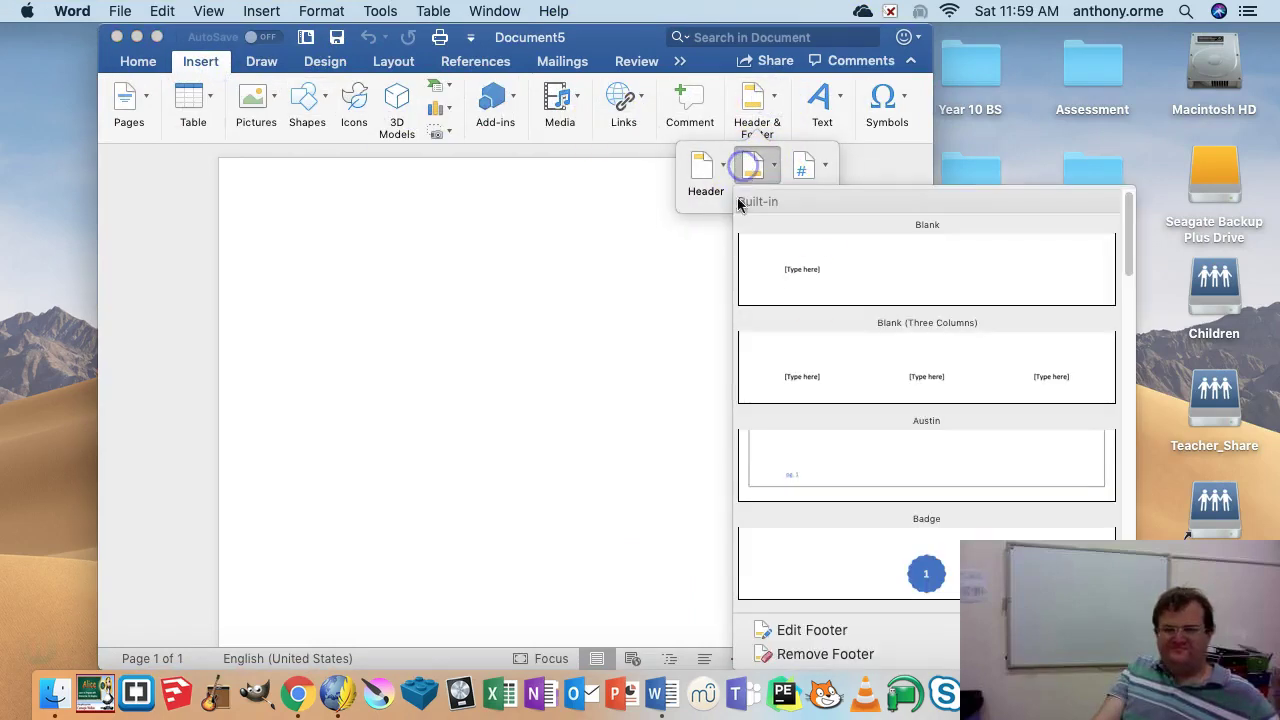
click(846, 372)
click(321, 591)
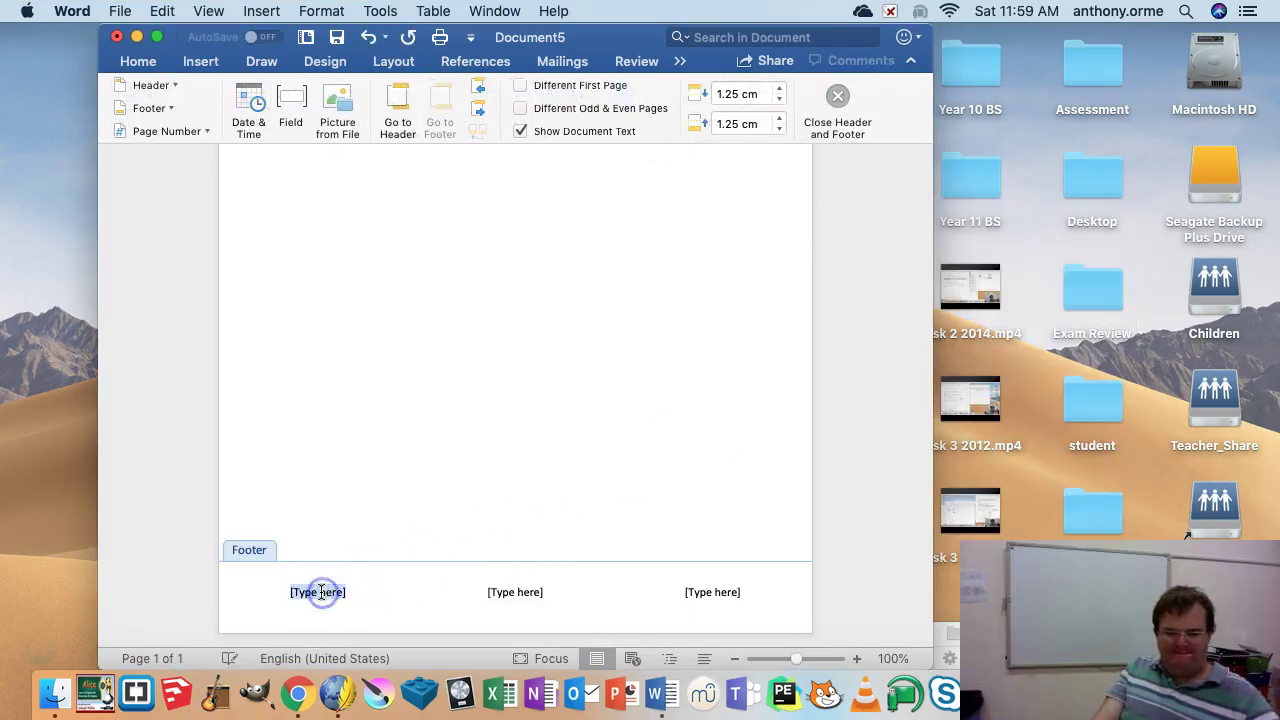
text(Task WA1)
key(BackSpace)
click(694, 594)
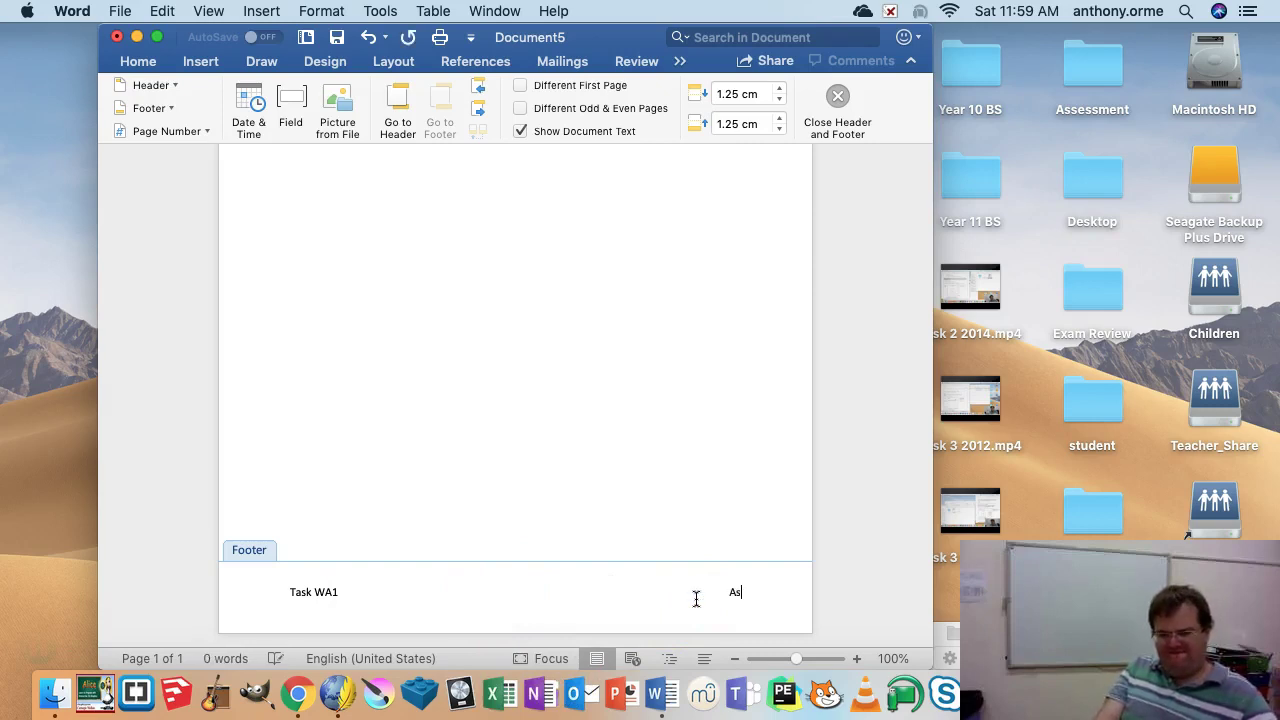
text(Anthony Clifford Orme)
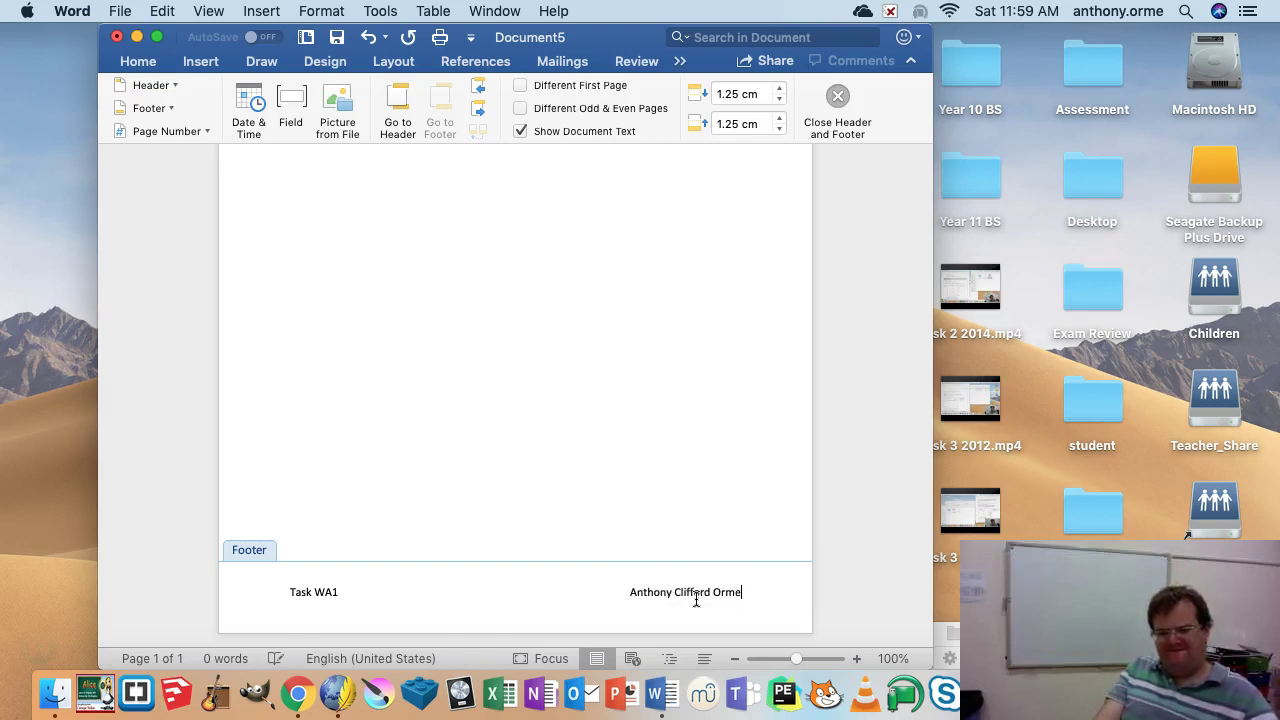
double_click(517, 352)
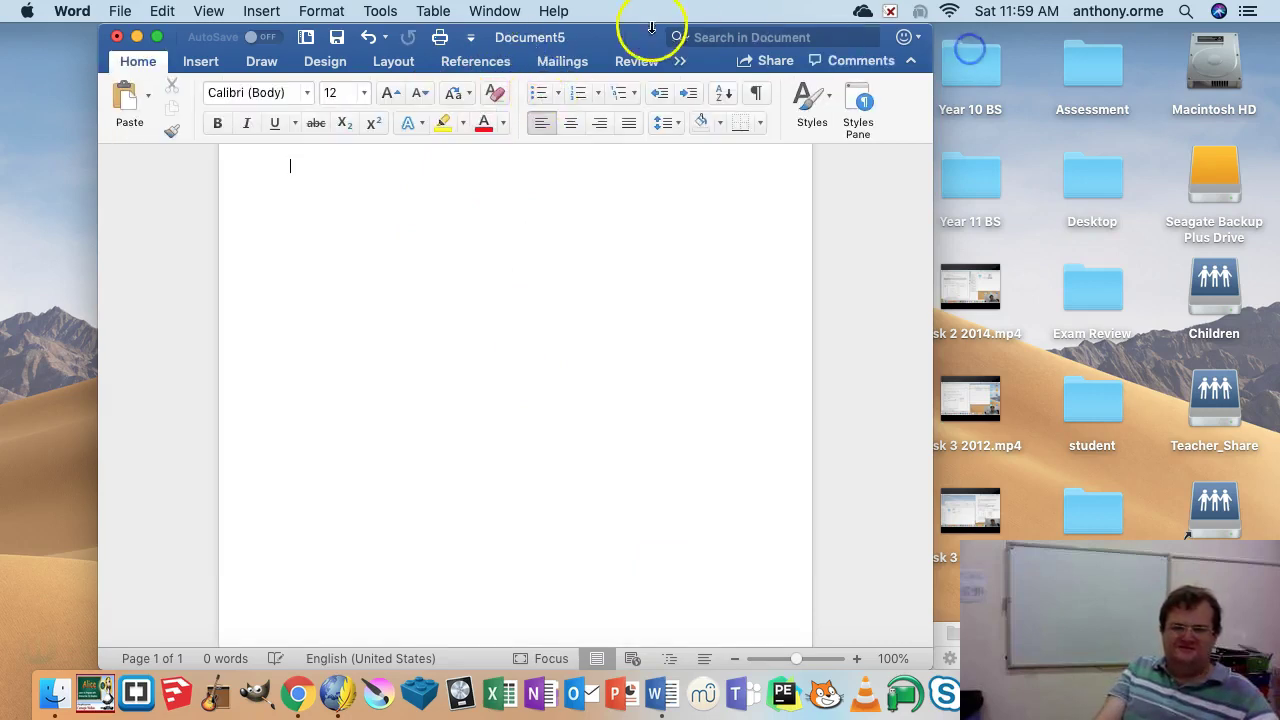
- Open Lanmarks.html from the Task 4 - 2017 folder in Chrome, full screen
drag(643, 30, 1208, 31)
click(320, 303)
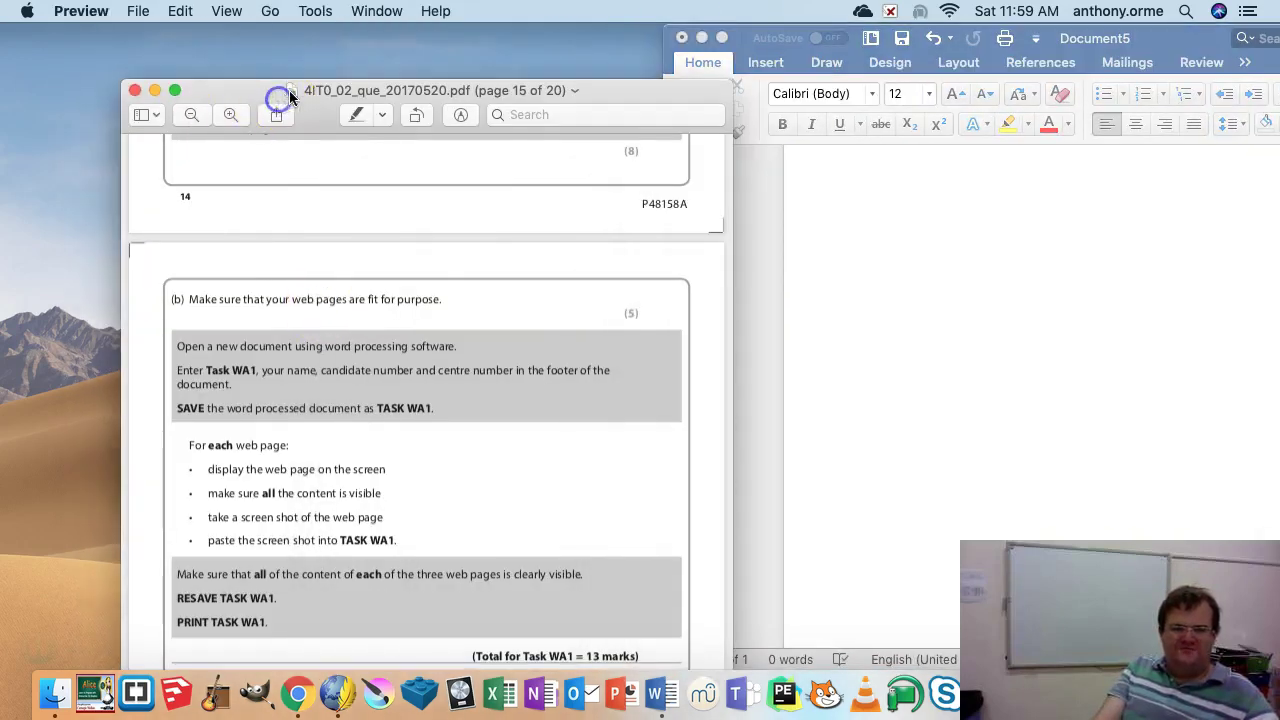
drag(277, 100, 330, 450)
click(612, 378)
click(146, 115)
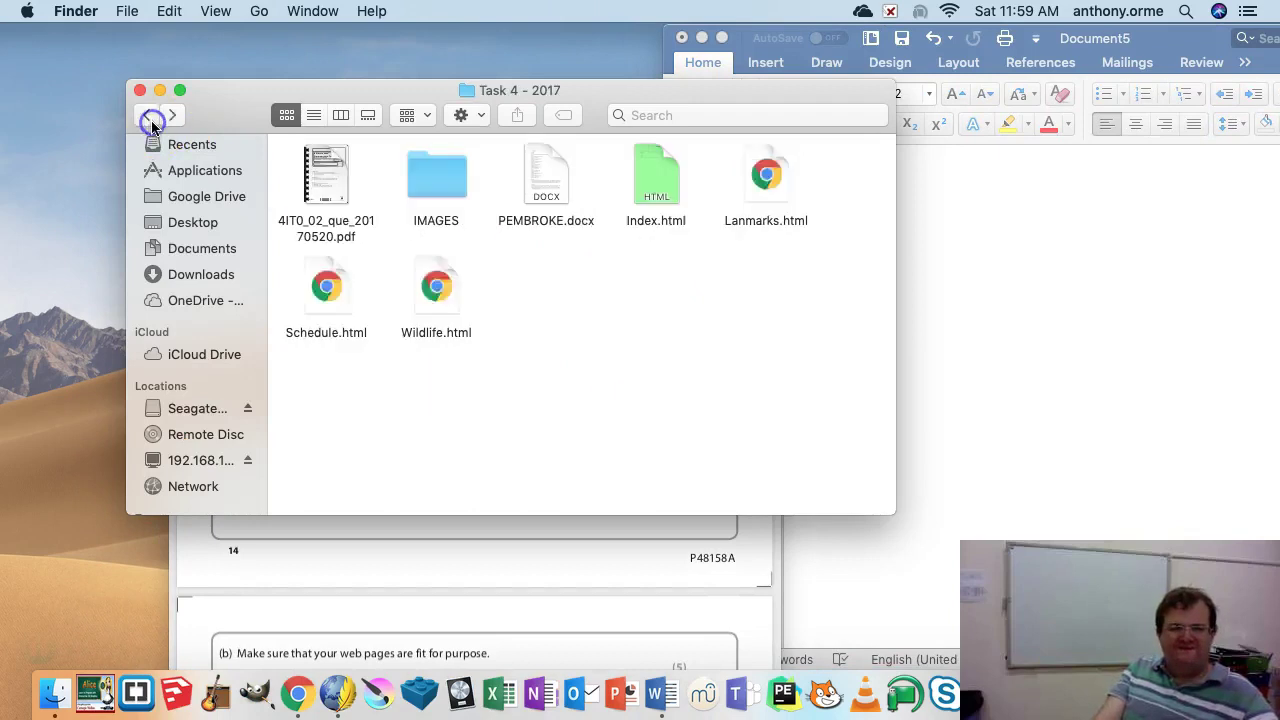
click(760, 185)
double_click(760, 185)
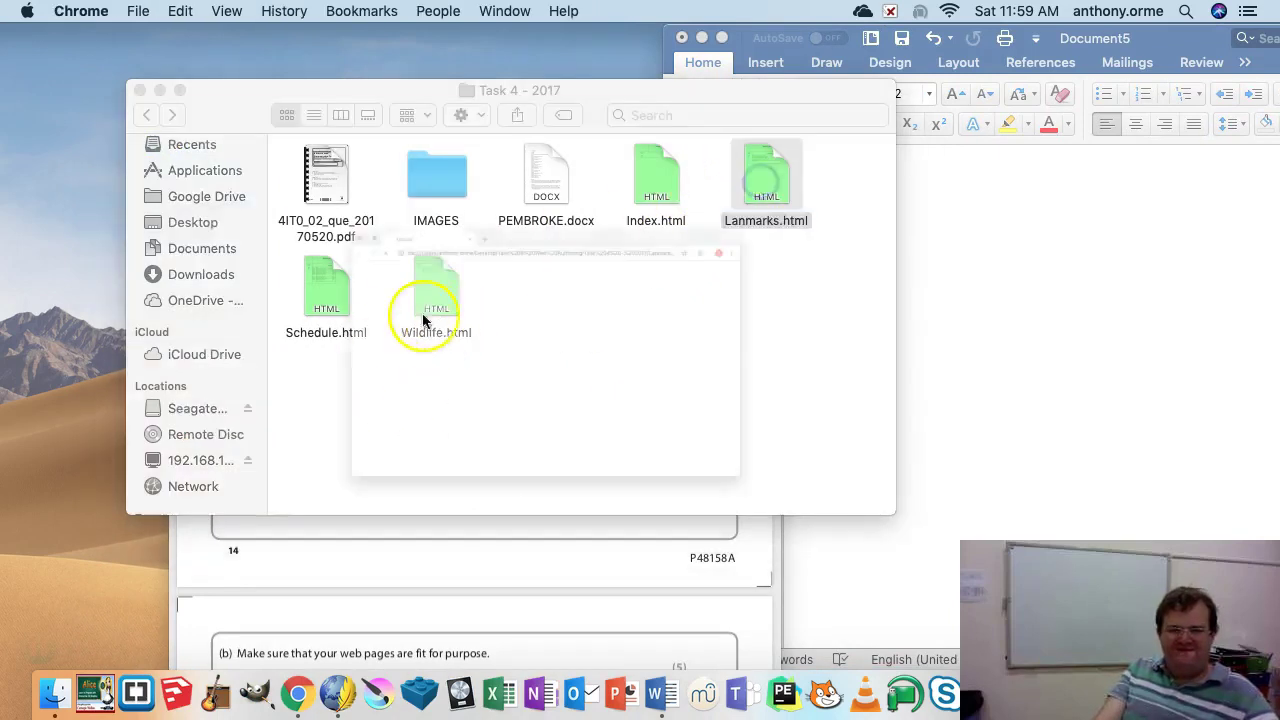
drag(420, 55, 594, 34)
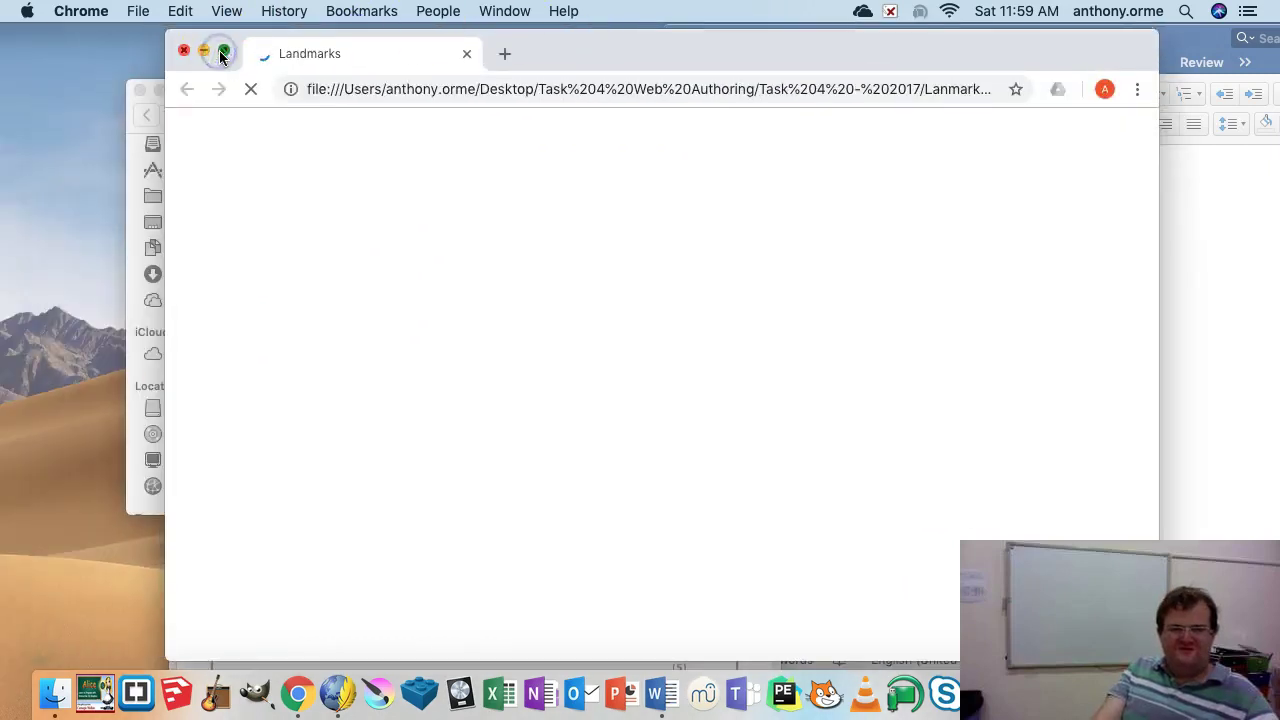
click(224, 51)
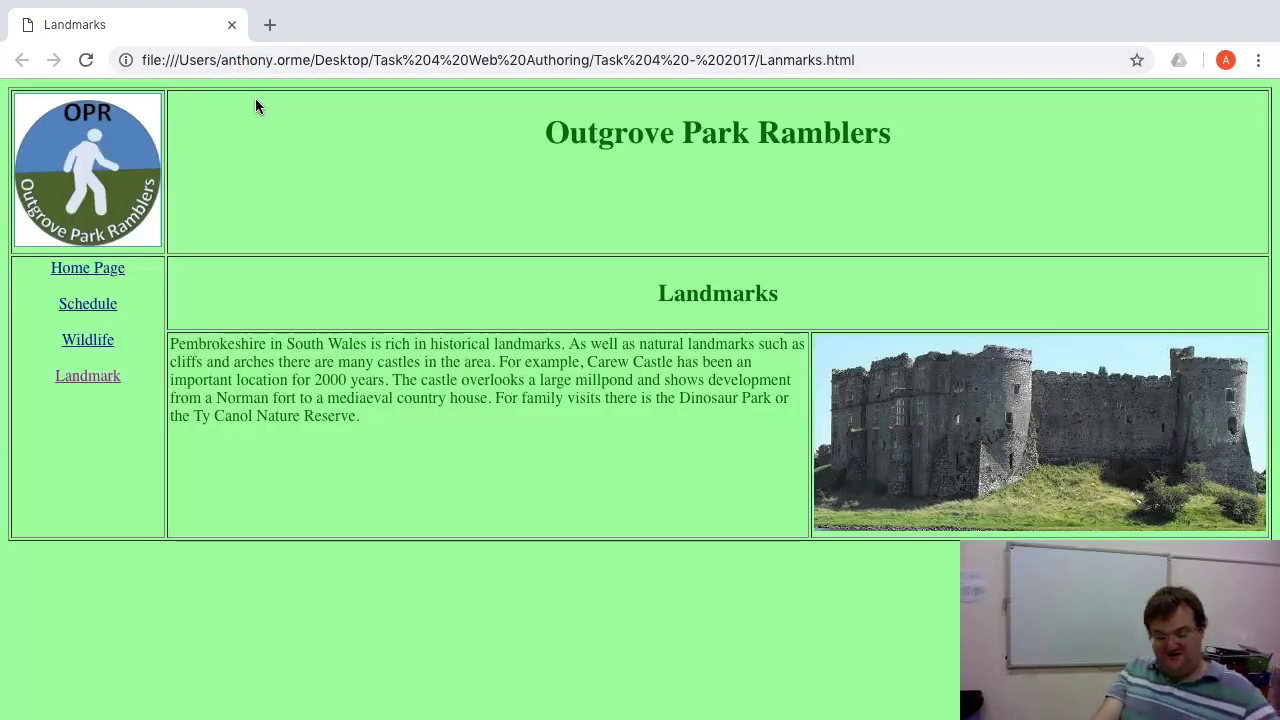
- Follow the Schedule and Wildlife links, then close the browser window
mouse_move(258, 1)
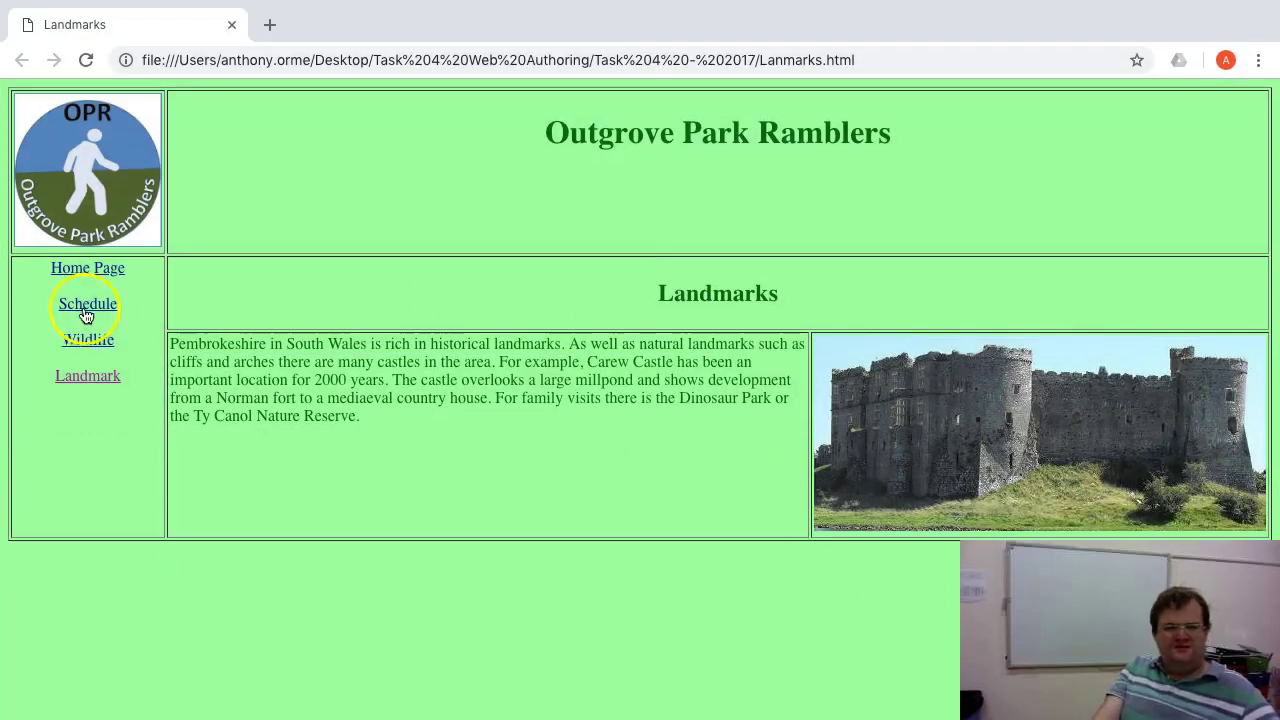
click(85, 312)
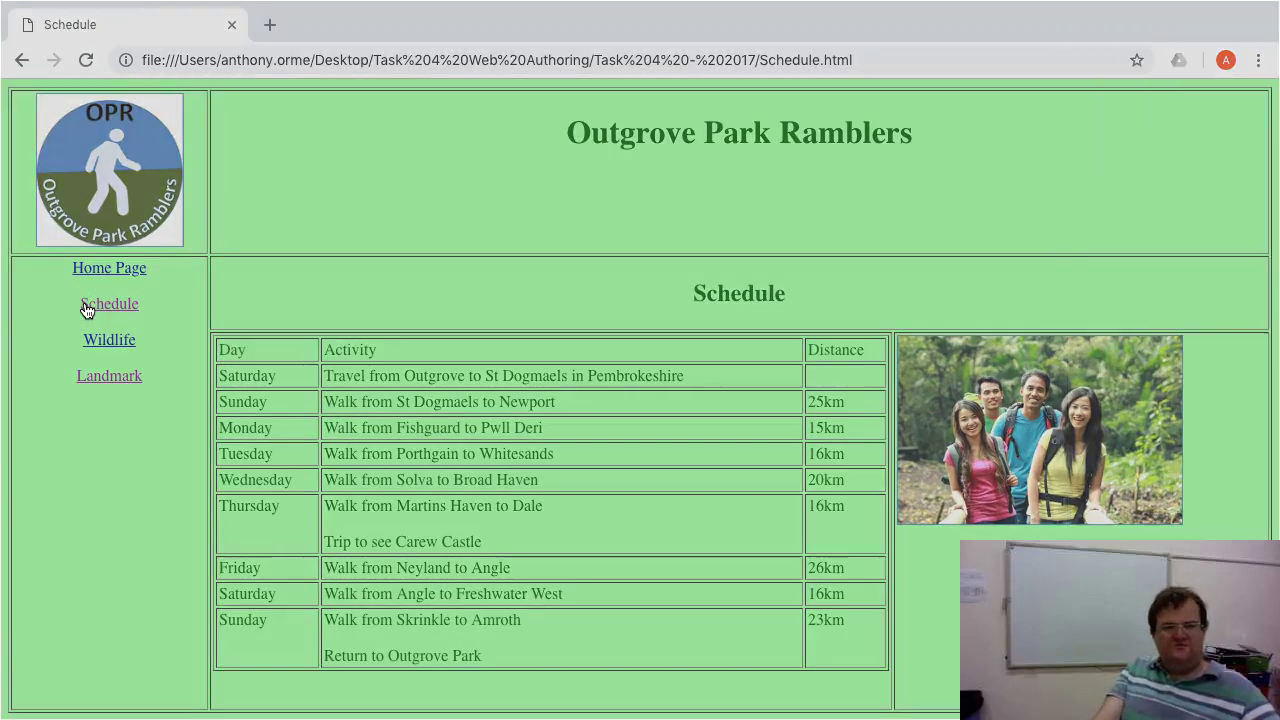
click(343, 458)
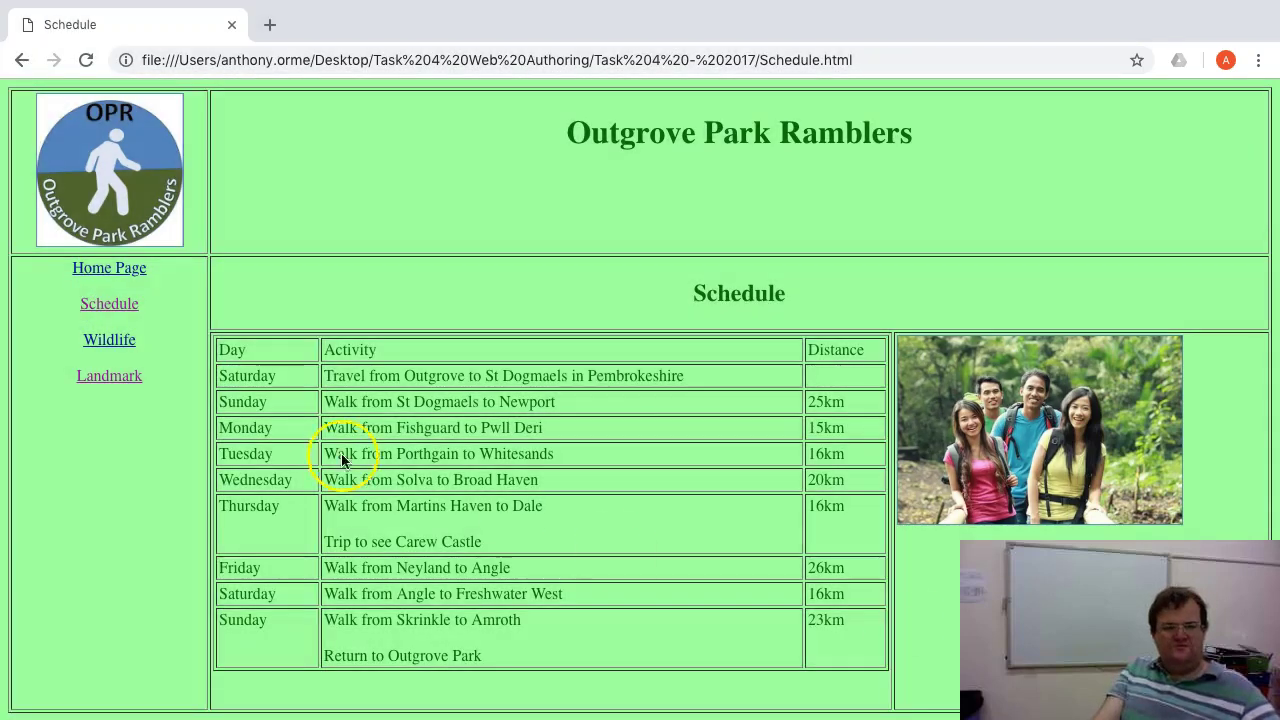
click(109, 341)
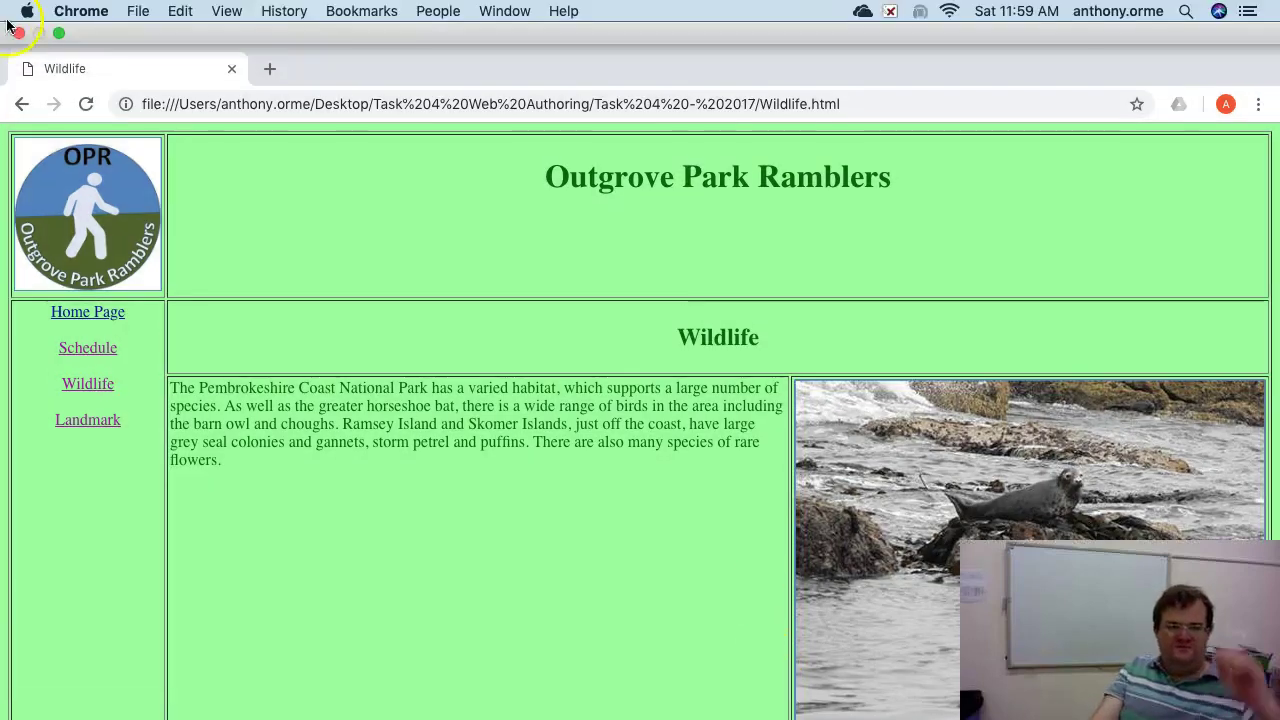
click(14, 34)
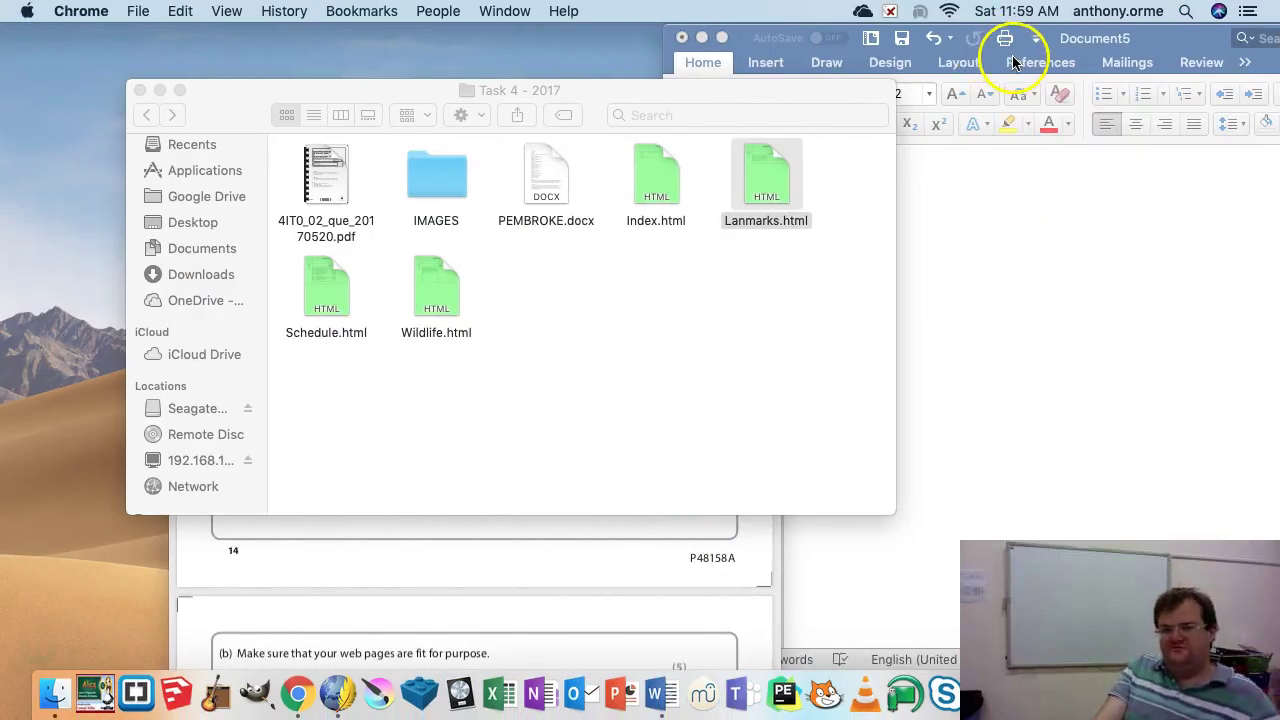
- Arrange the windows and select the three web page screenshots on the desktop
drag(1094, 40, 443, 43)
drag(722, 87, 985, 655)
drag(865, 440, 343, 195)
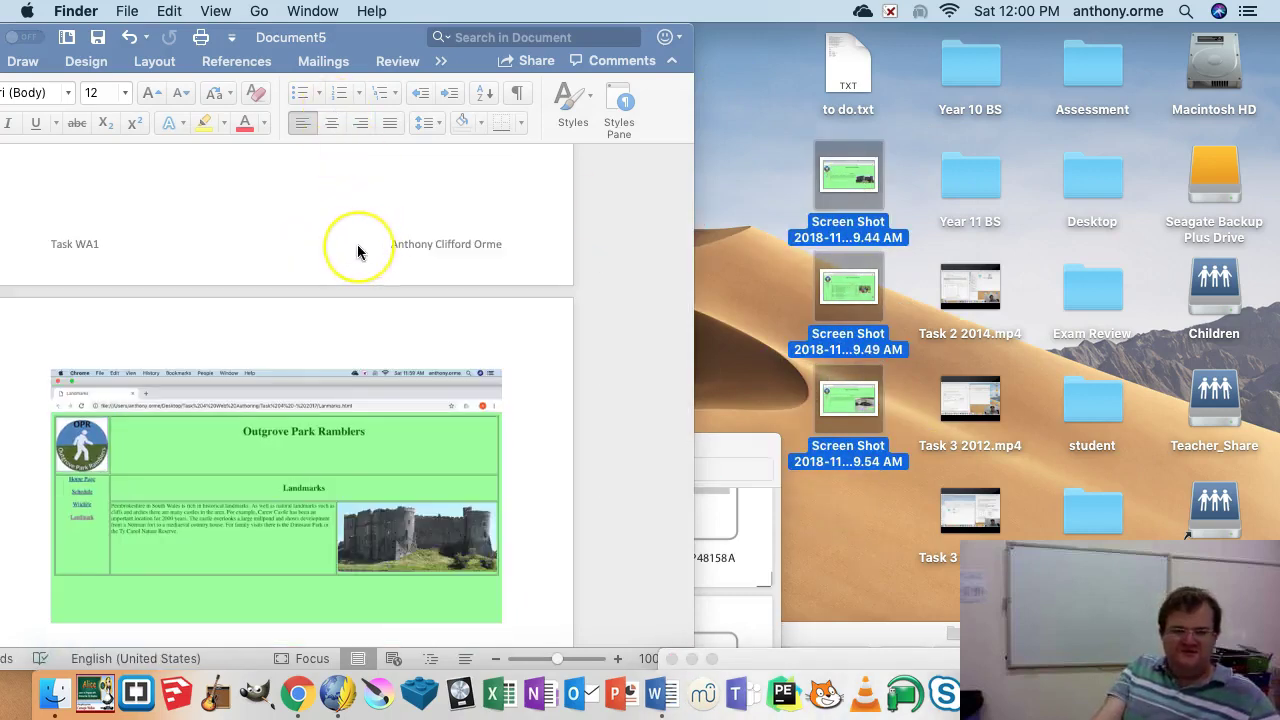
scroll(357, 244, up, 10)
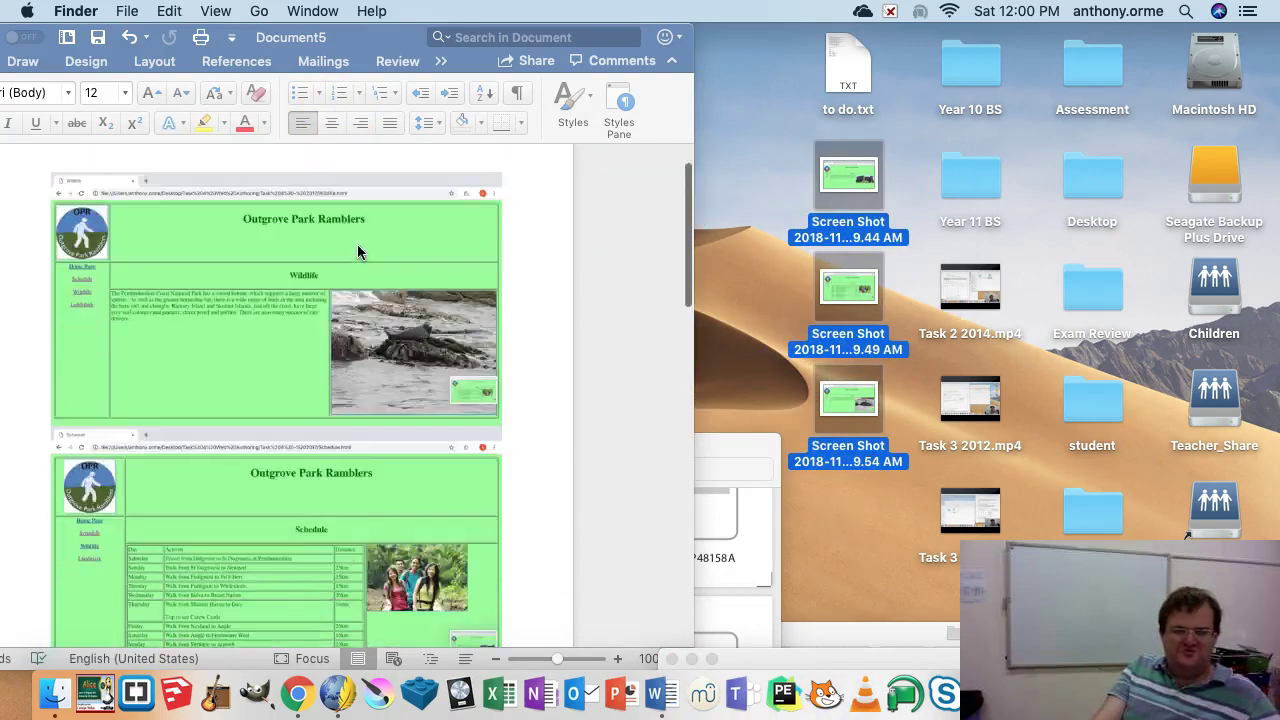
scroll(357, 252, down, 10)
drag(277, 34, 807, 36)
- Drop the three screenshots into the Word document and scroll to check them across two pages
drag(376, 444, 328, 12)
scroll(394, 371, down, 5)
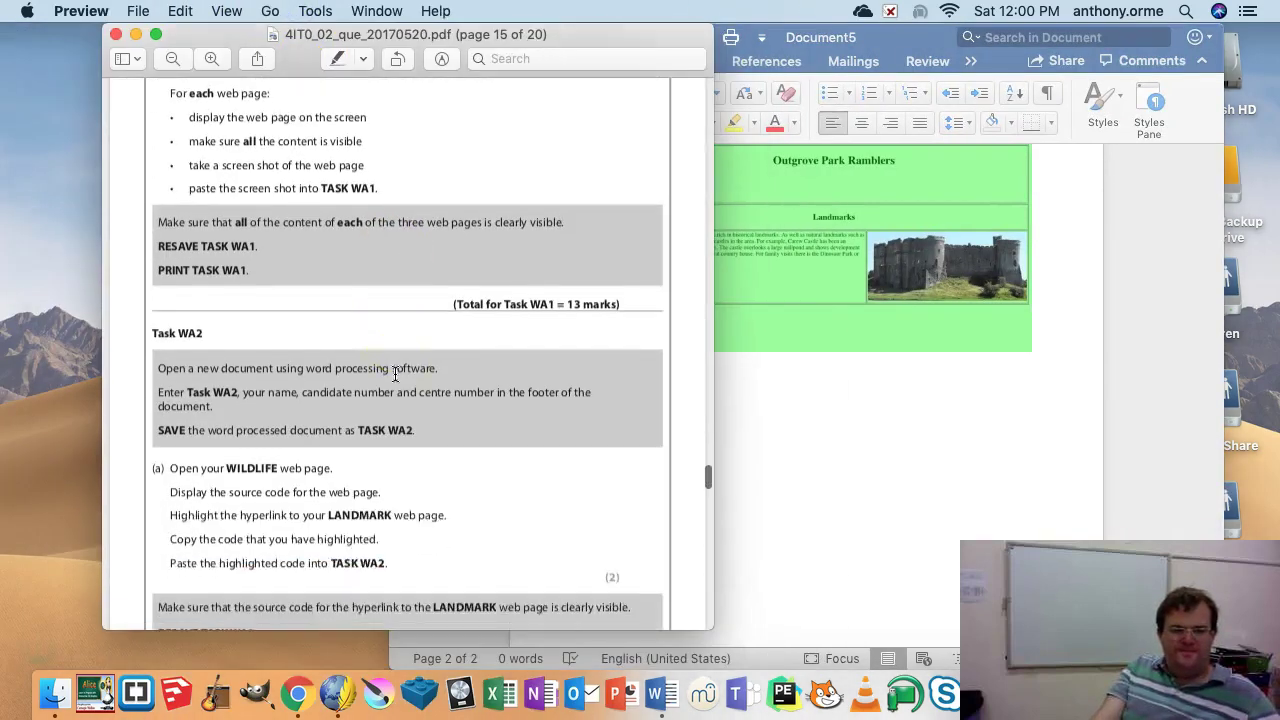
scroll(394, 372, down, 2)
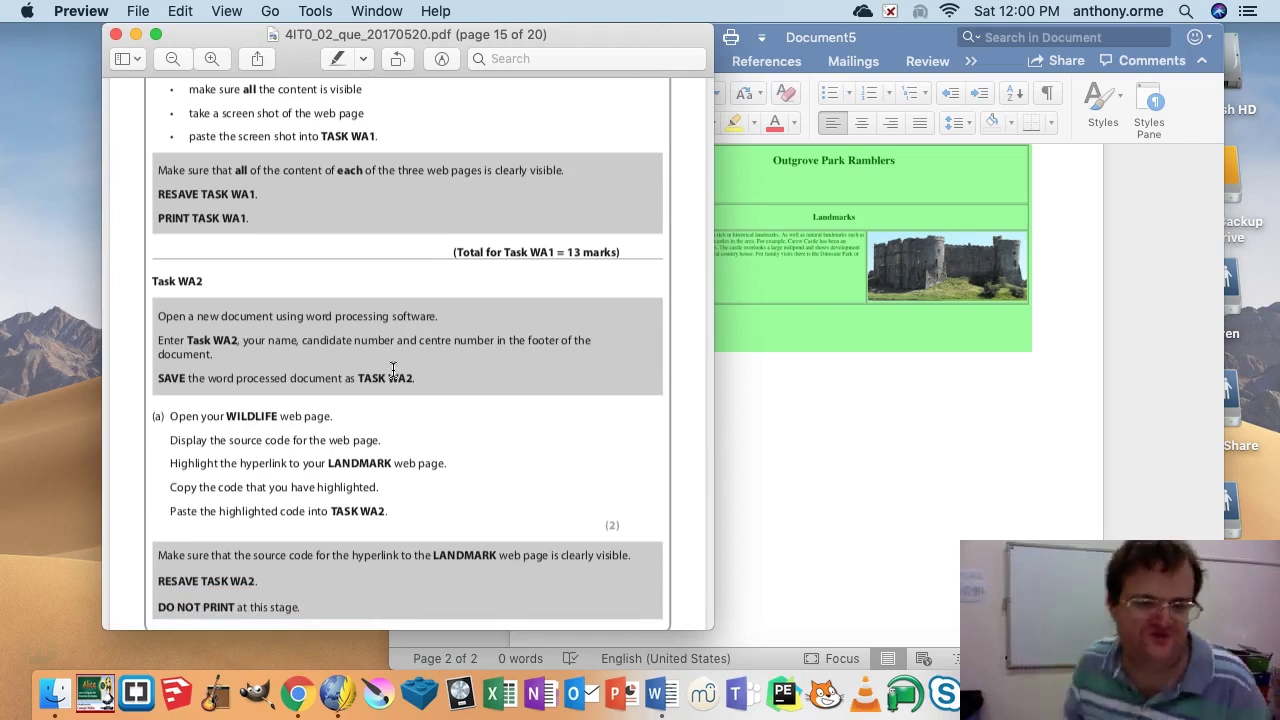
click(834, 391)
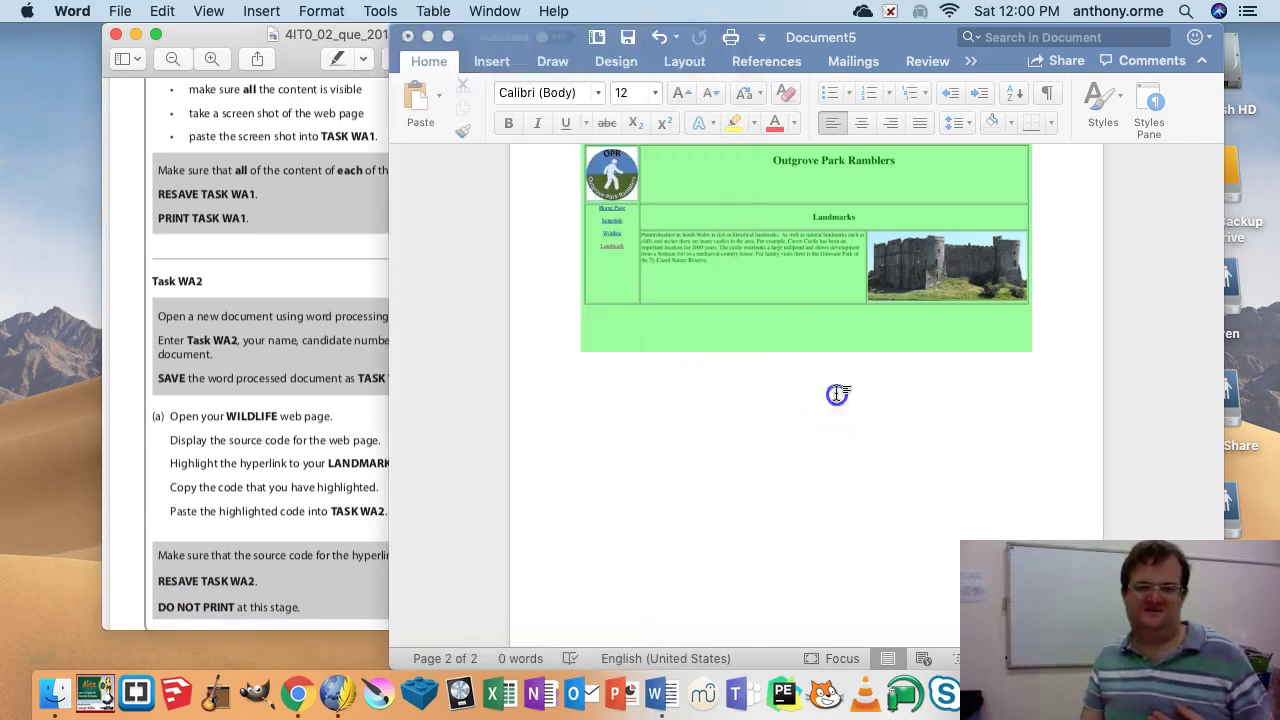
click(162, 11)
- Save the document as Task WA1.docx in Desktop > Task 4 Web Authoring > Task 4 - 2017
mouse_move(120, 11)
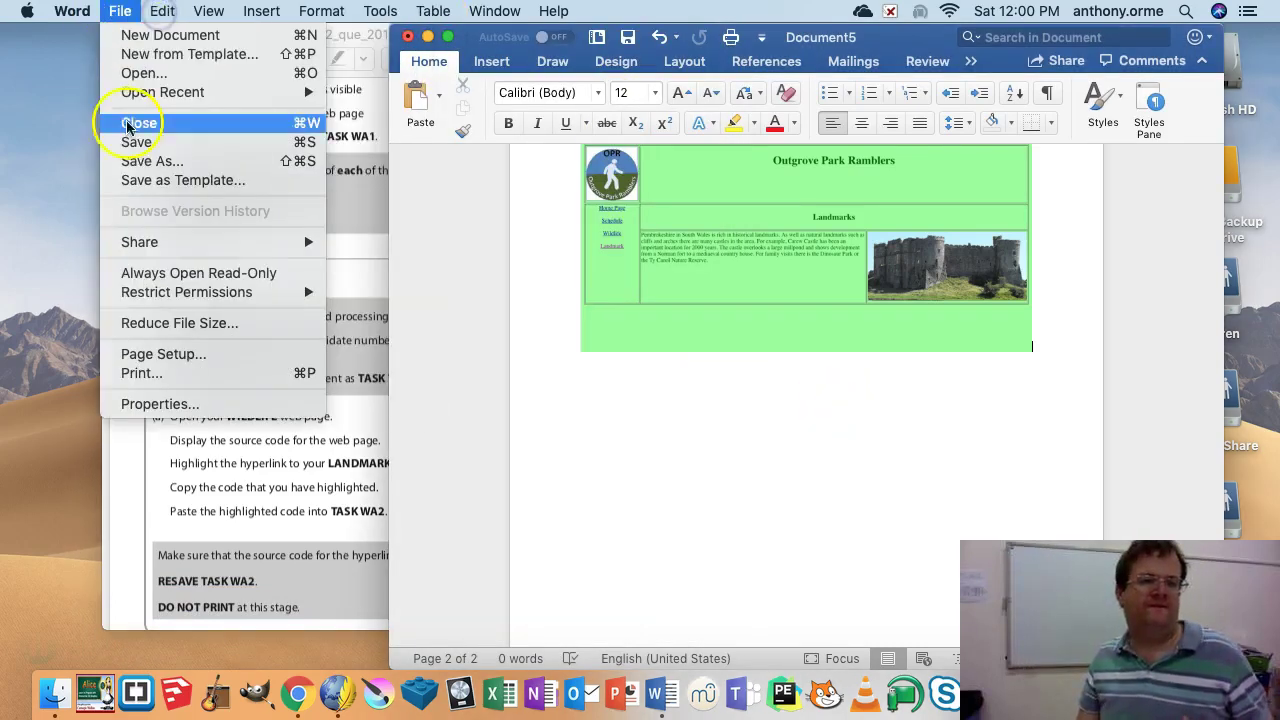
click(172, 165)
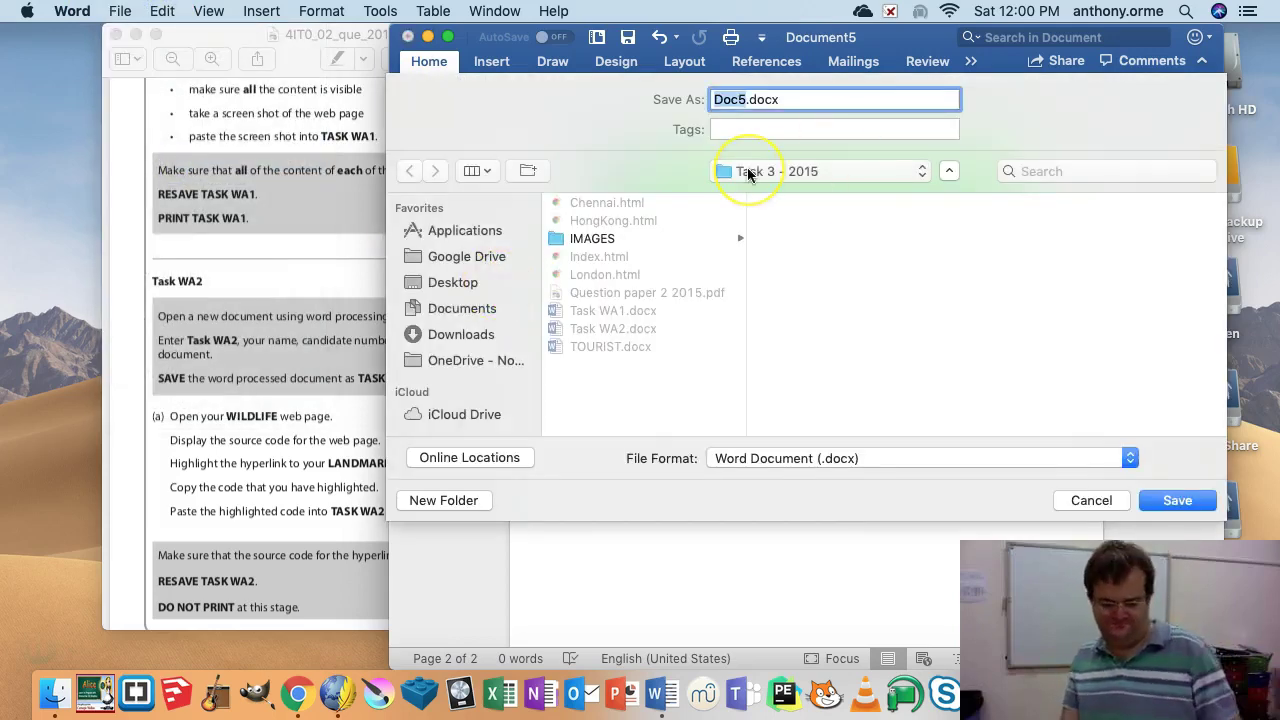
text(Task WA1)
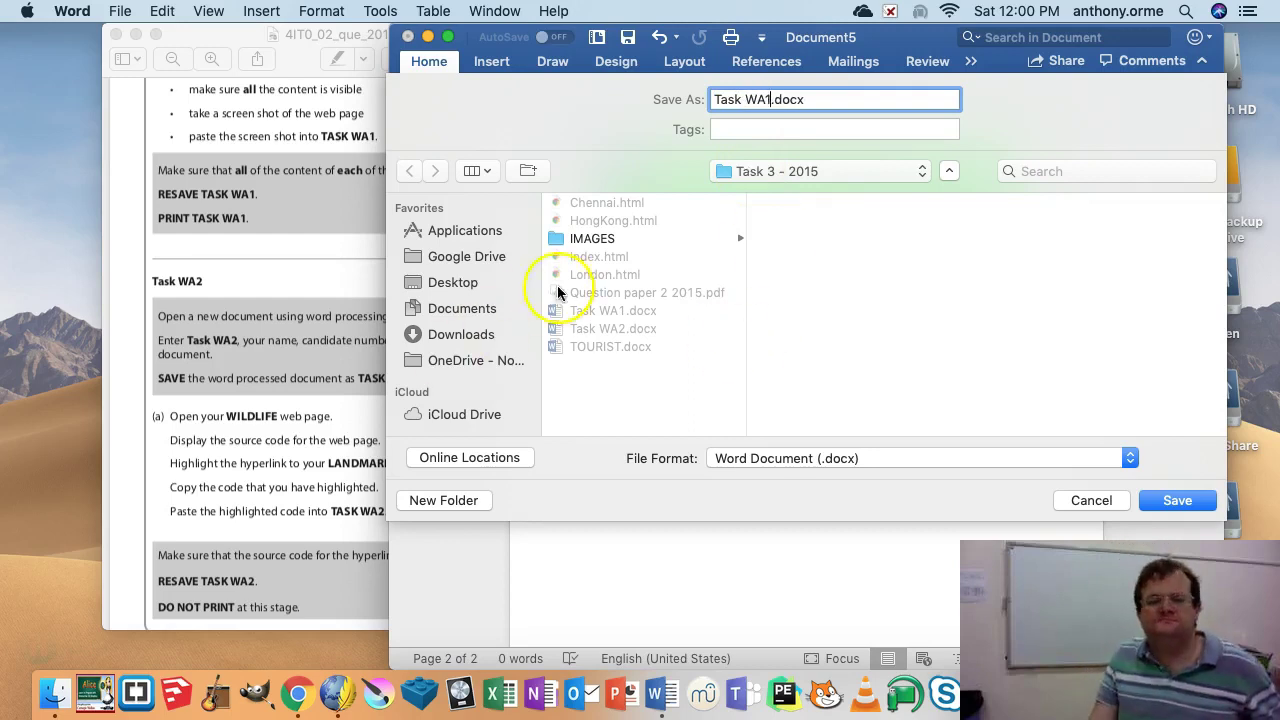
click(449, 286)
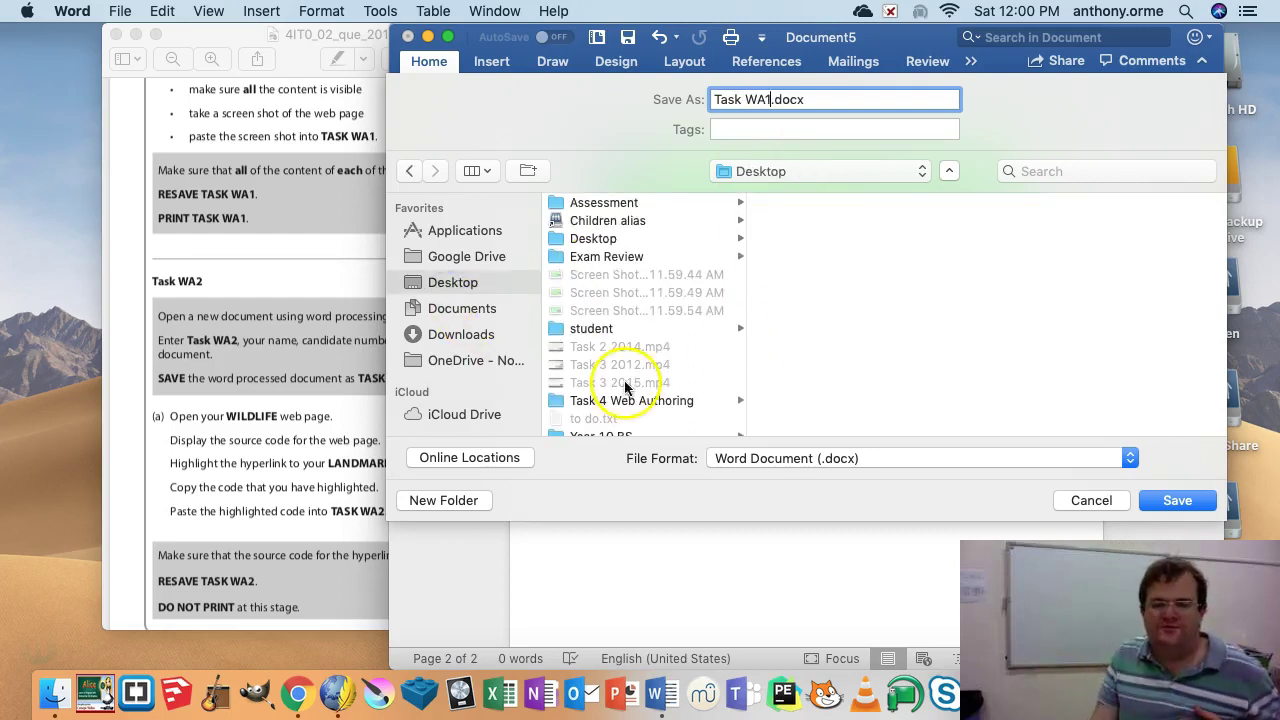
click(612, 402)
click(830, 256)
click(1177, 500)
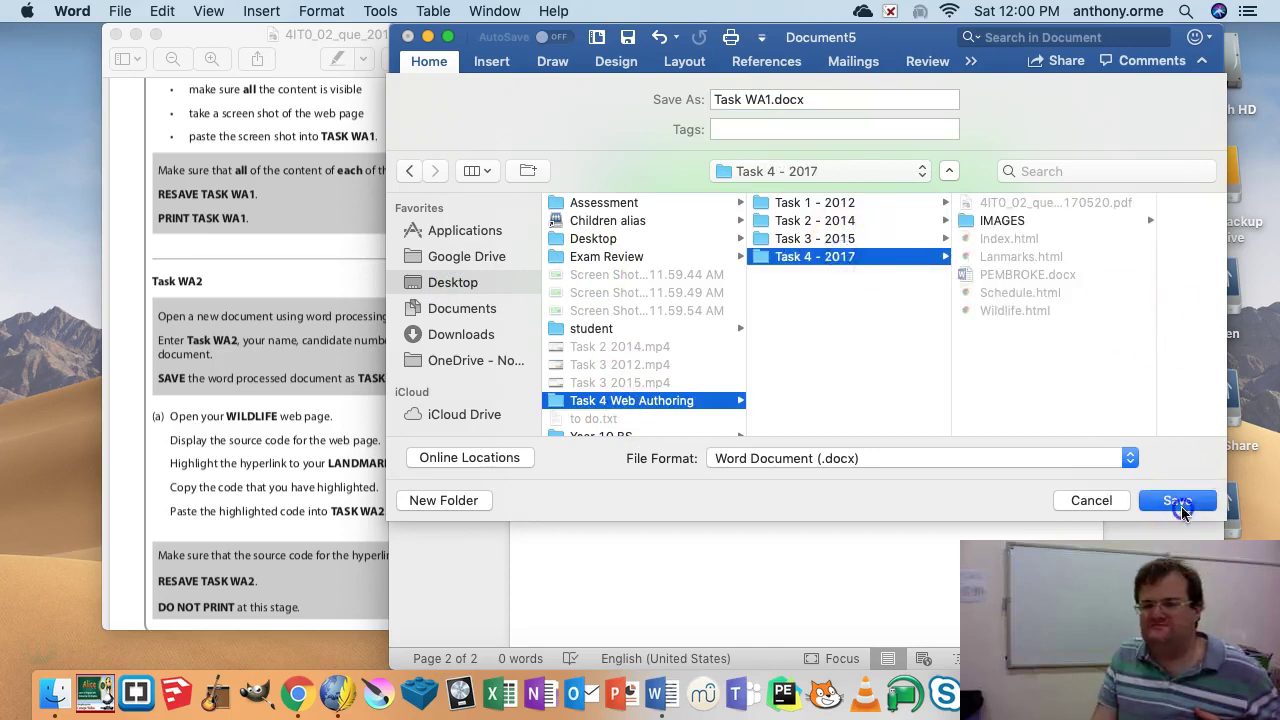
click(250, 375)
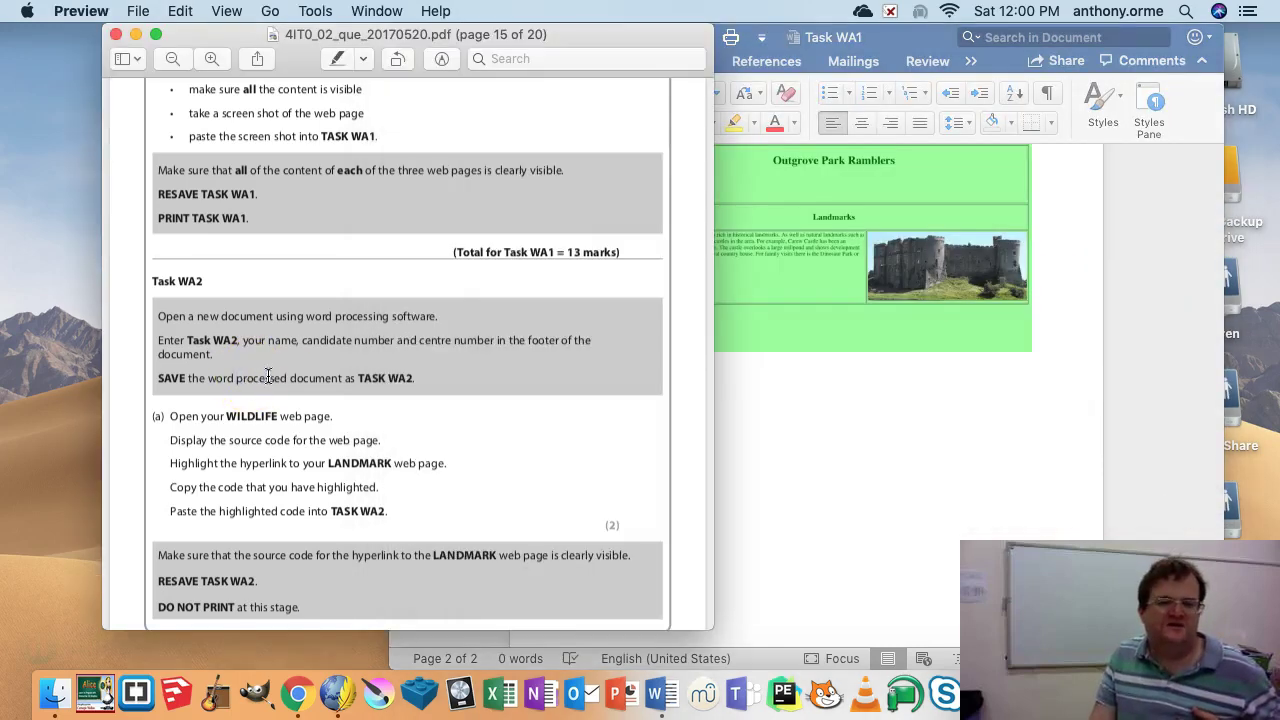
- Scroll through the question paper to read the Task WA2 instructions
scroll(268, 376, down, 3)
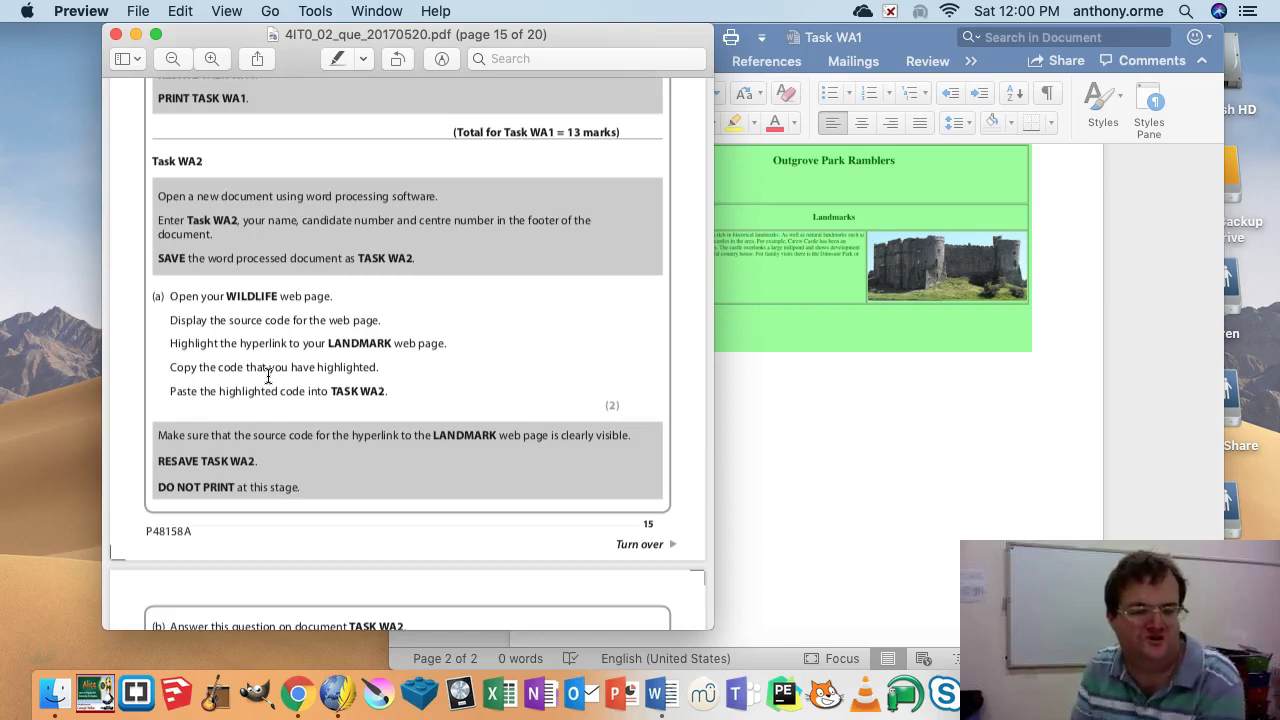
scroll(268, 376, down, 6)
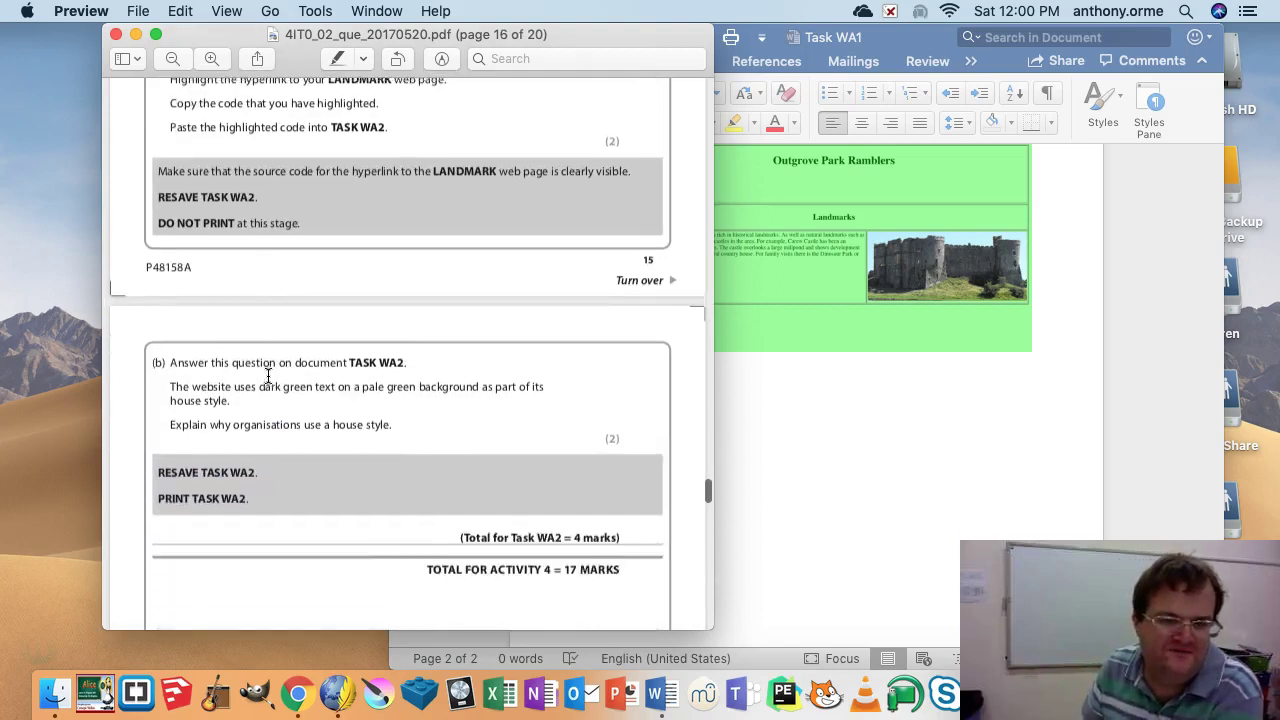
scroll(268, 376, up, 1)
scroll(268, 376, up, 4)
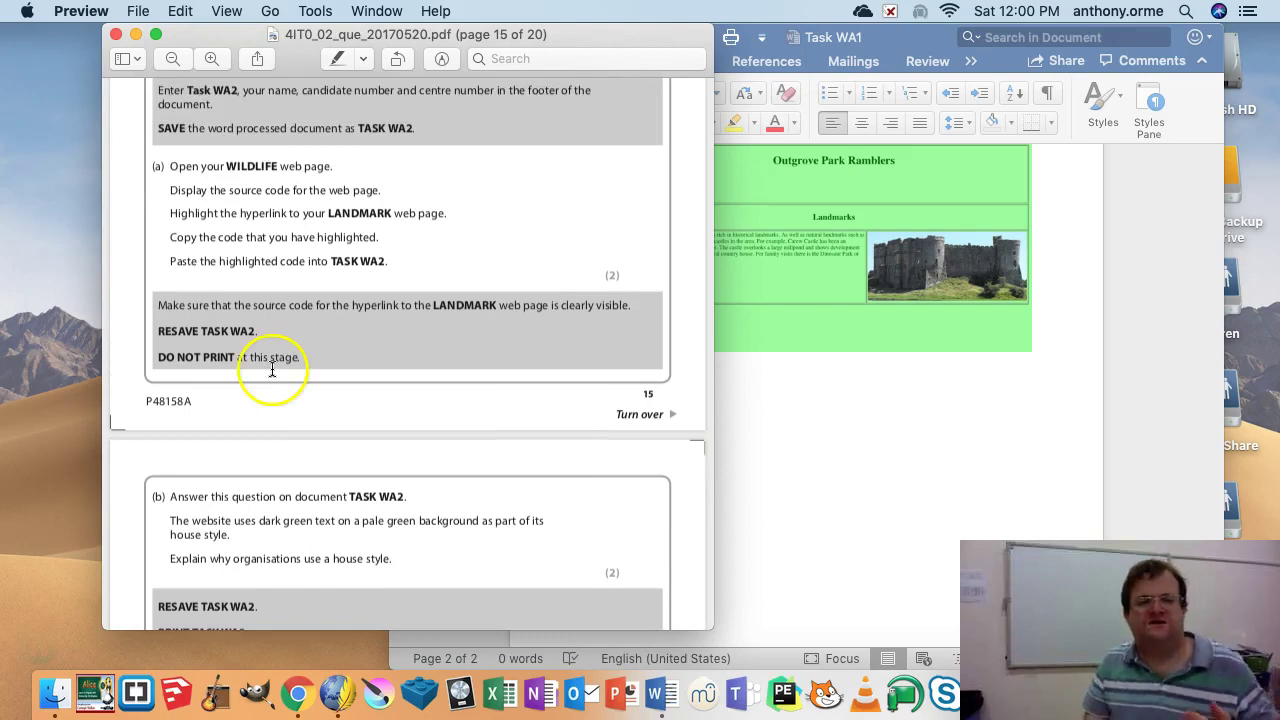
scroll(246, 195, up, 1)
scroll(247, 178, up, 1)
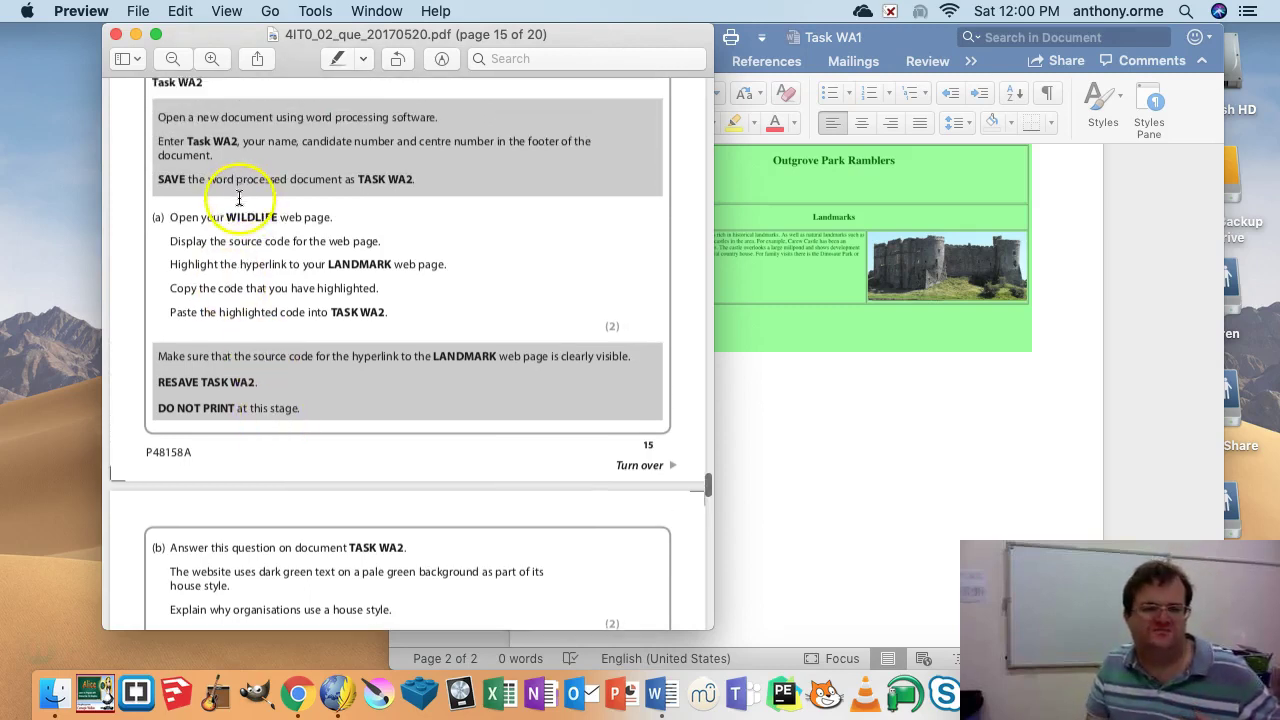
- Create a new blank Word document
click(814, 412)
click(119, 10)
click(160, 34)
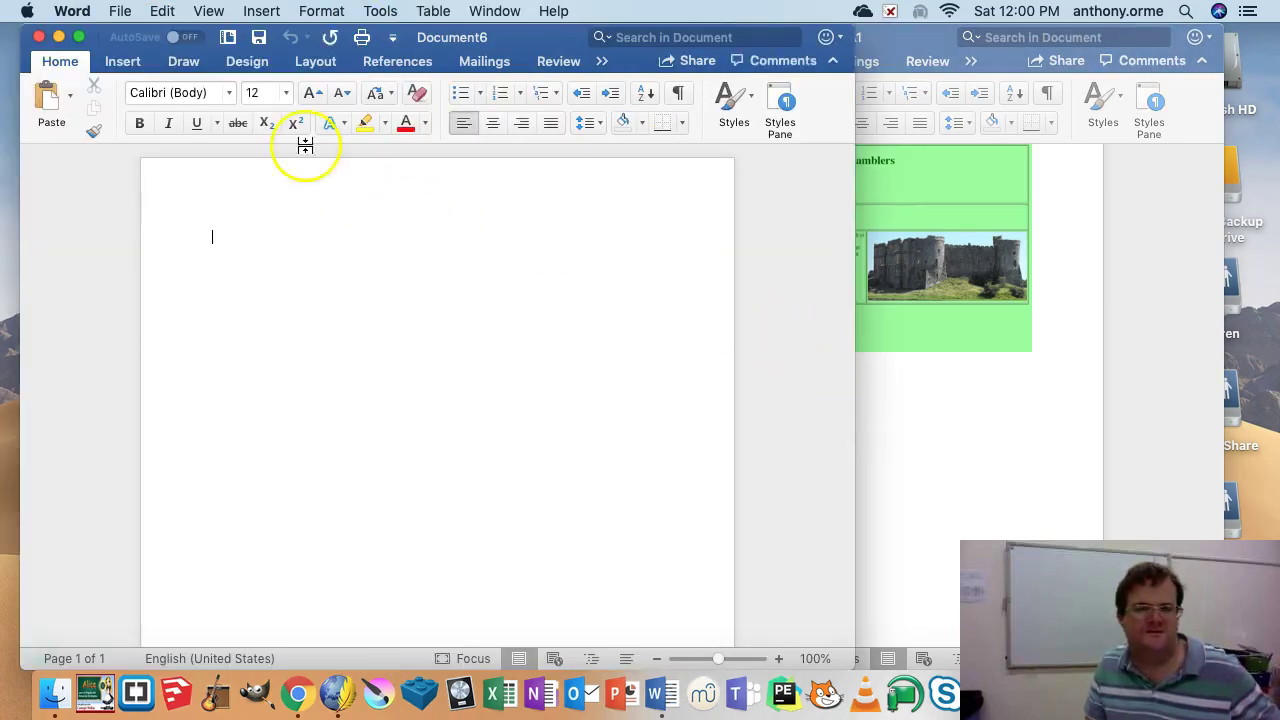
- Add a Blank (Three Columns) footer with 'Task WA2' on the left and the candidate's name on the right
click(128, 63)
click(682, 100)
click(690, 170)
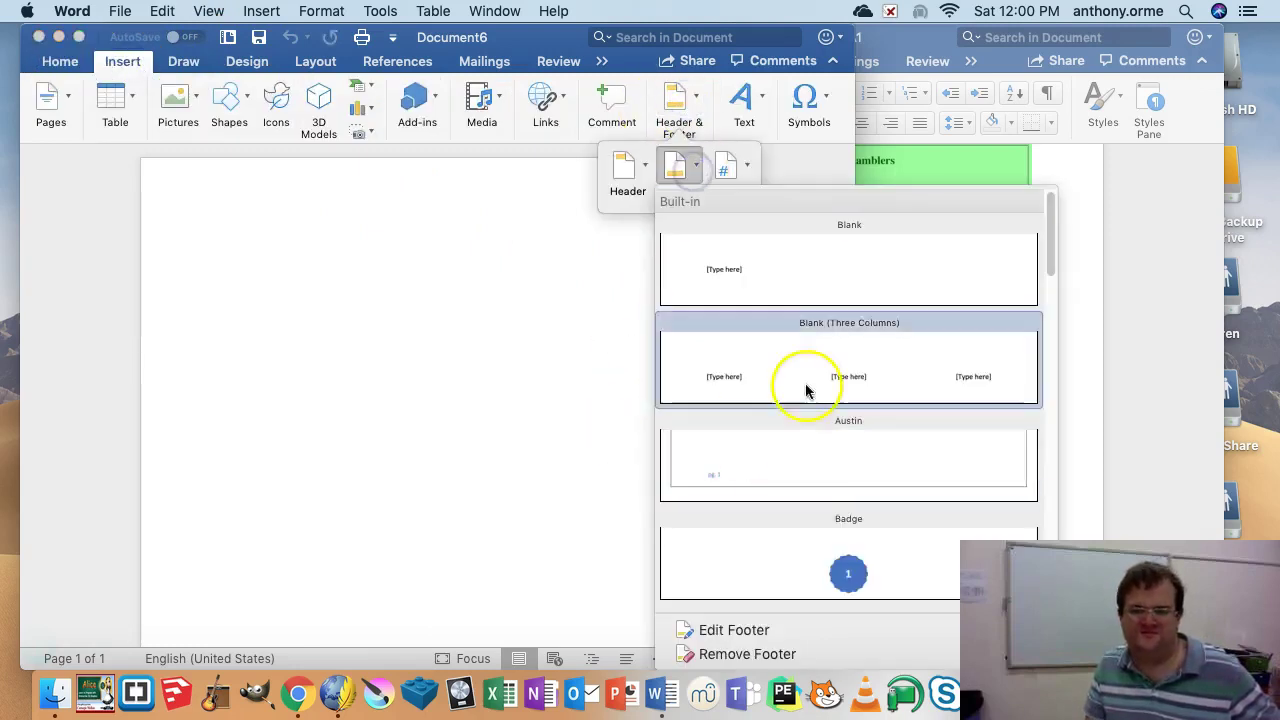
click(809, 386)
click(242, 598)
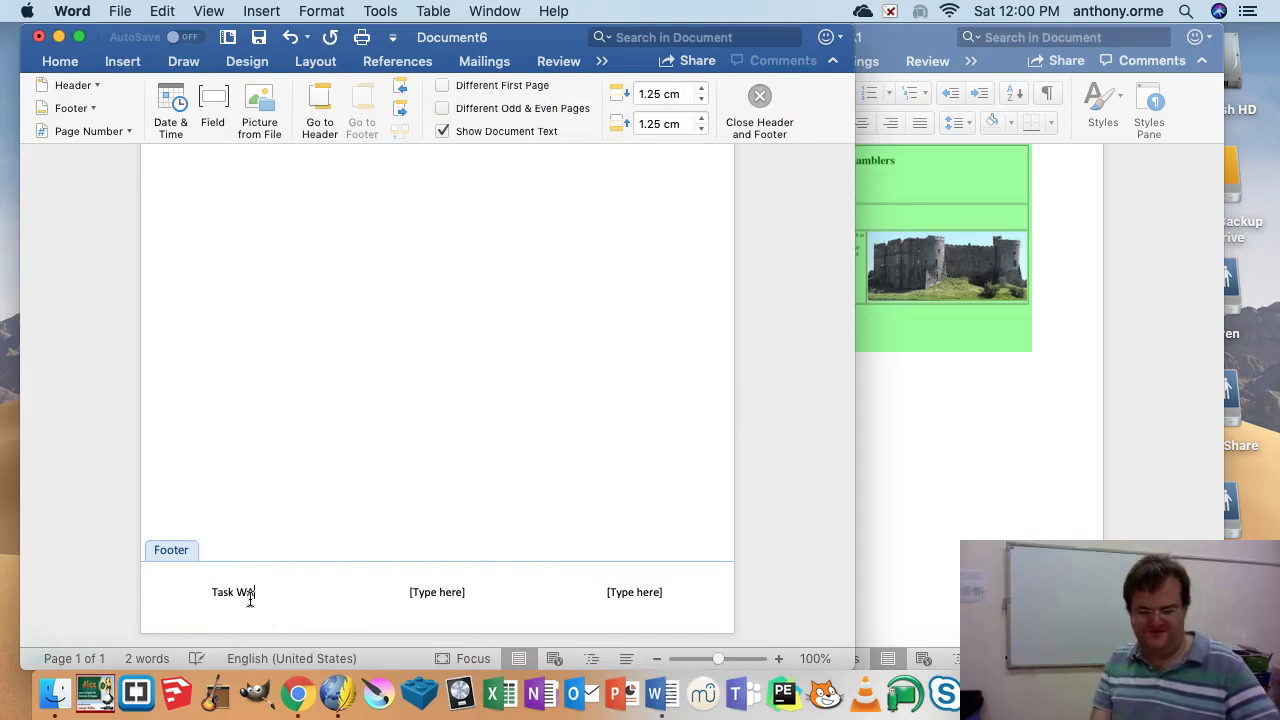
key(Delete)
click(627, 594)
text(Anthony)
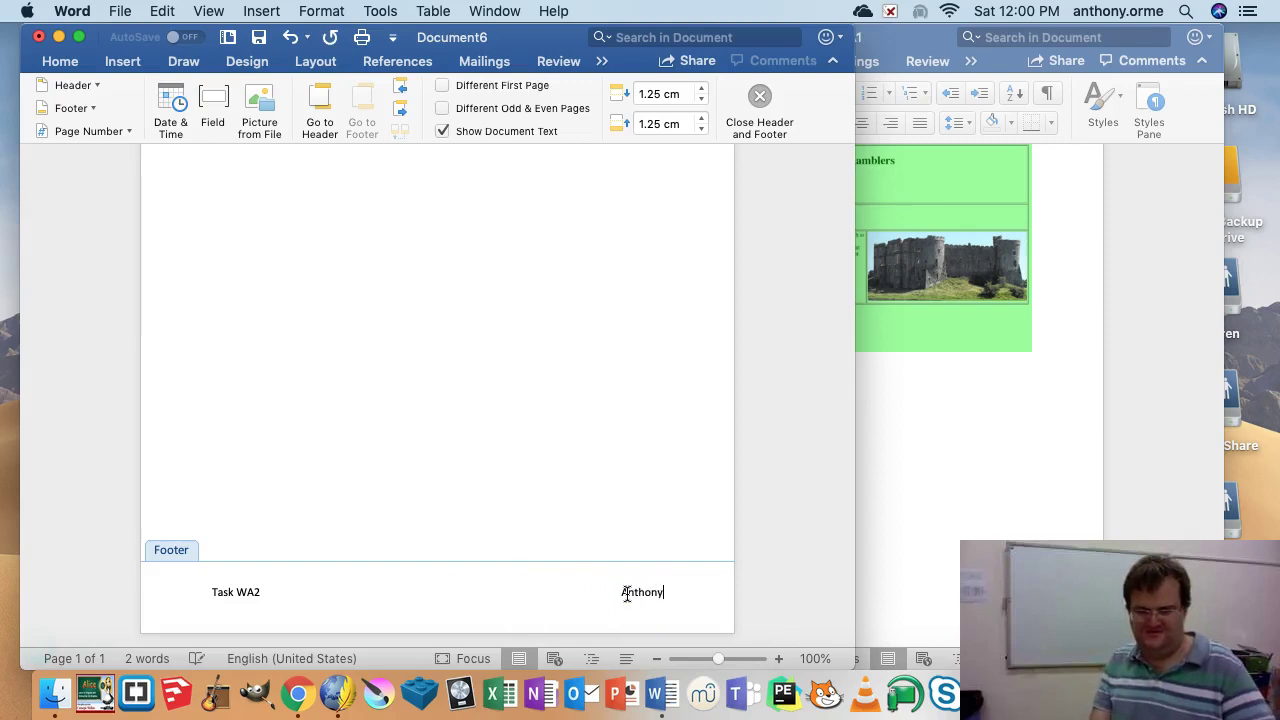
text( Clifford Orme)
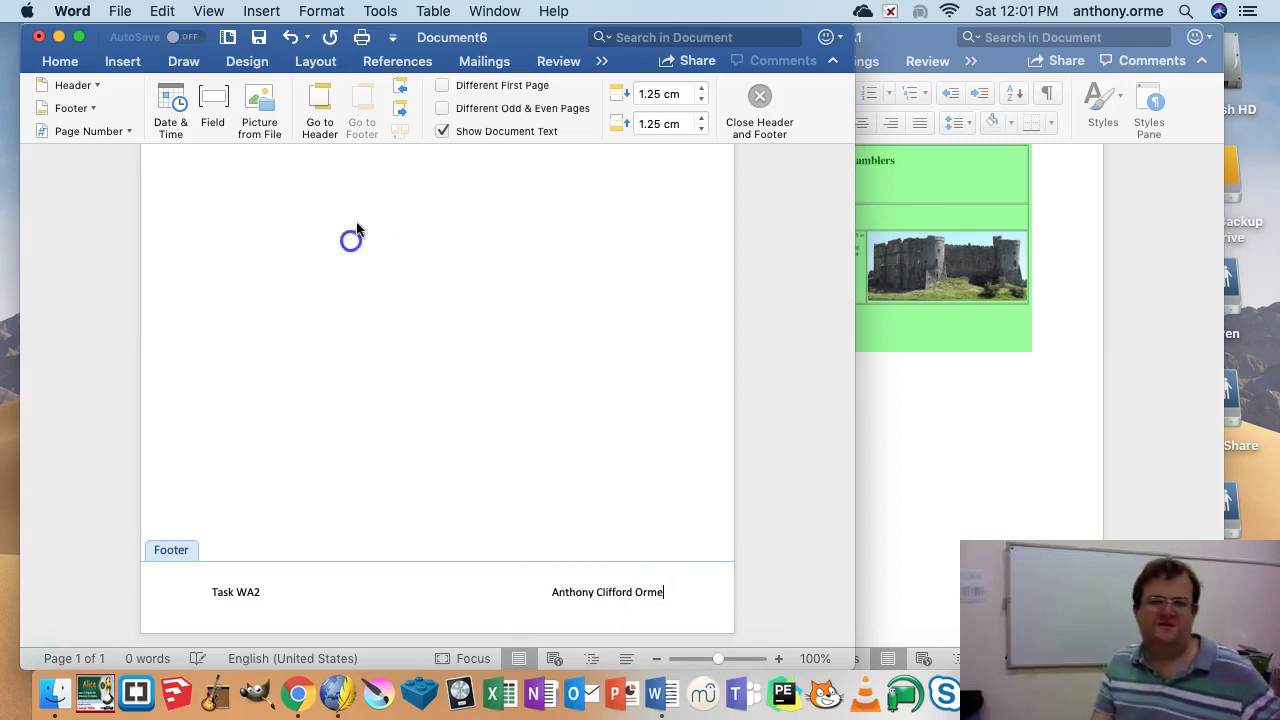
drag(464, 43, 1038, 195)
click(280, 237)
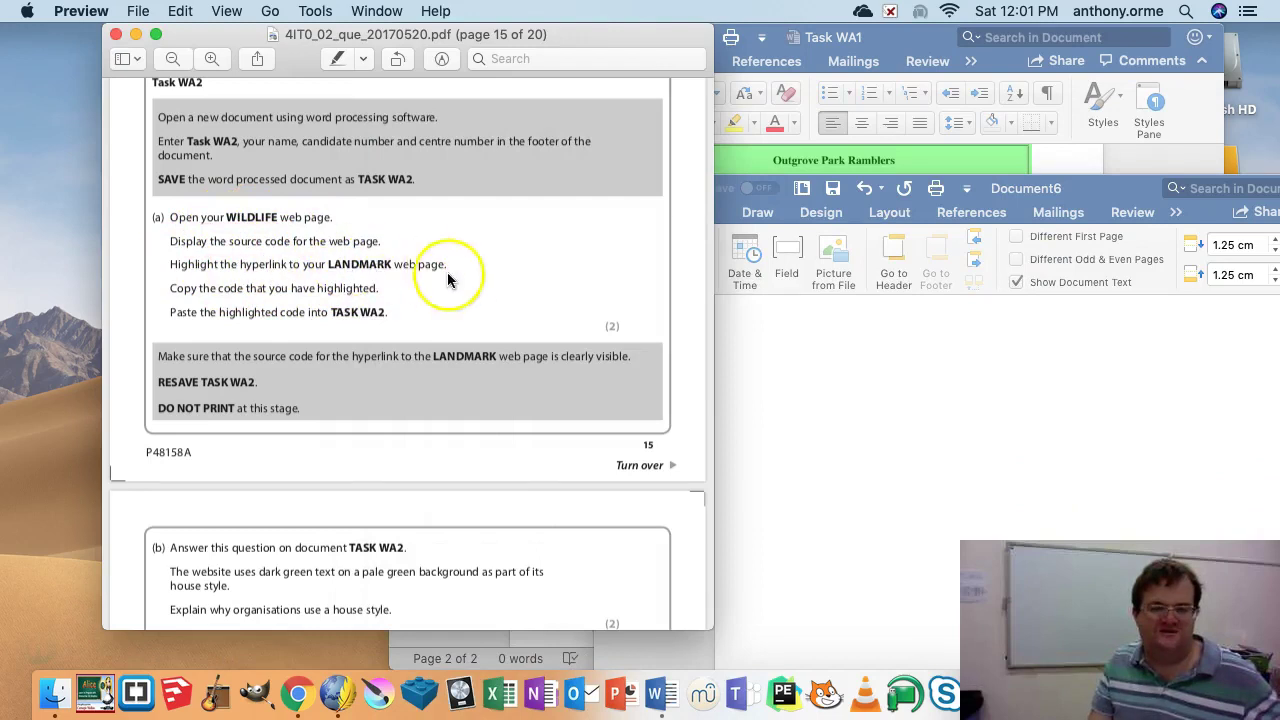
- Open Wildlife.html from the Task 4 - 2017 folder with KompoZer via Open With
drag(583, 34, 1195, 108)
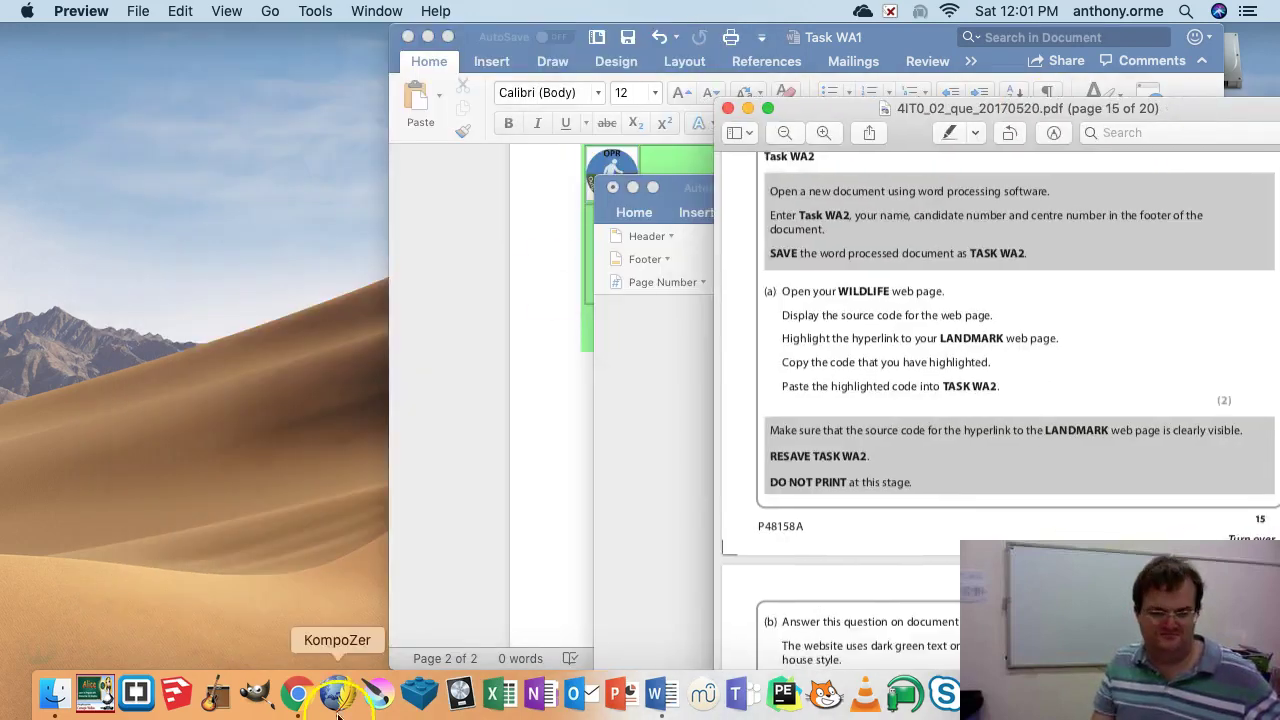
click(55, 690)
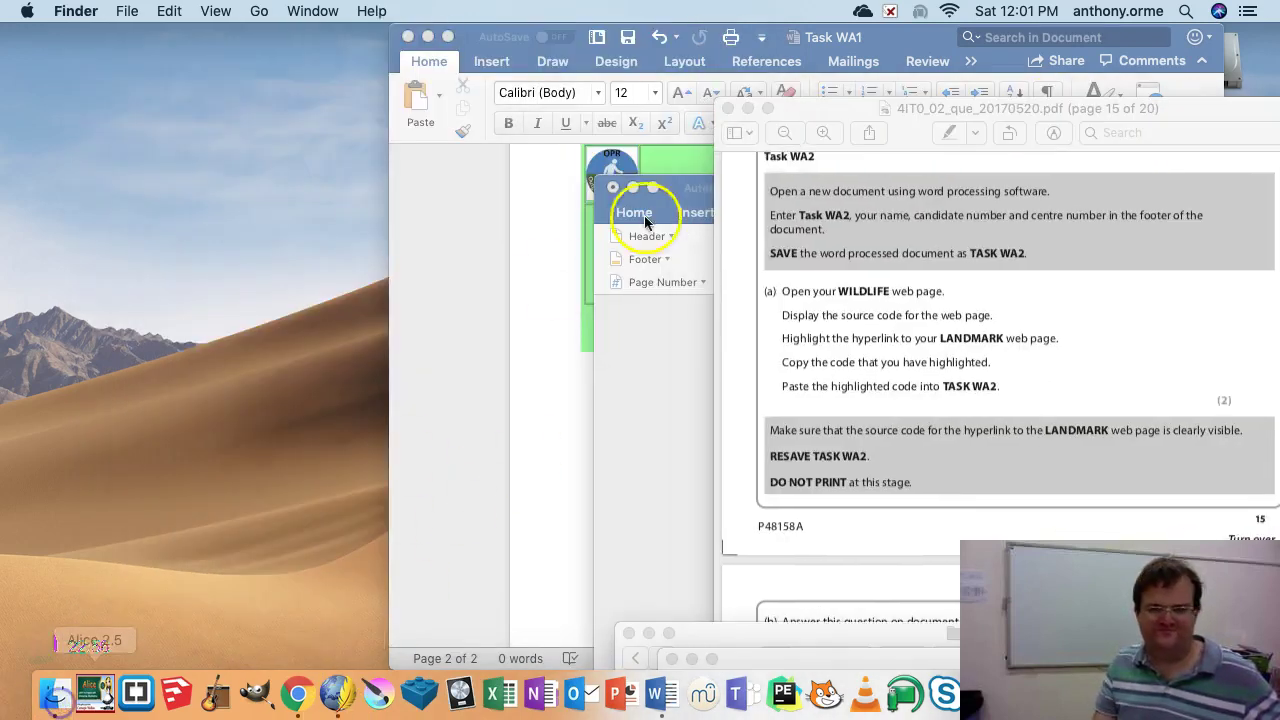
drag(780, 652, 206, 44)
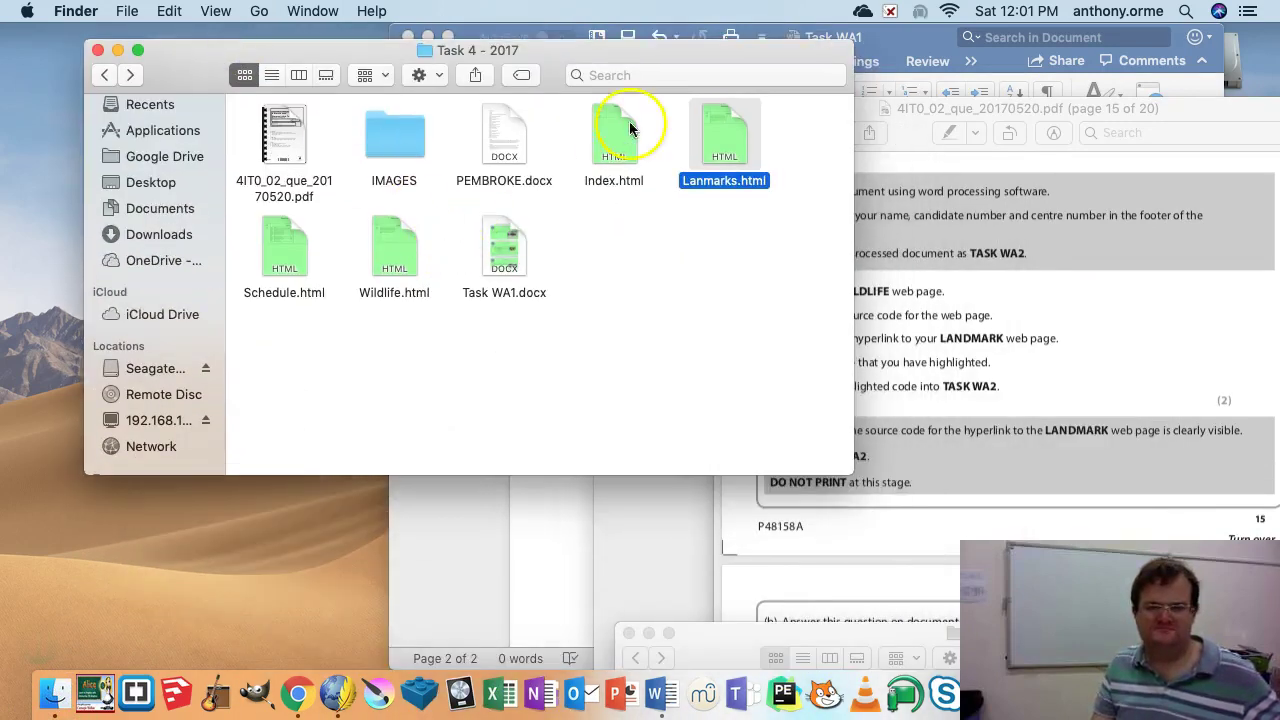
right_click(713, 128)
click(591, 243)
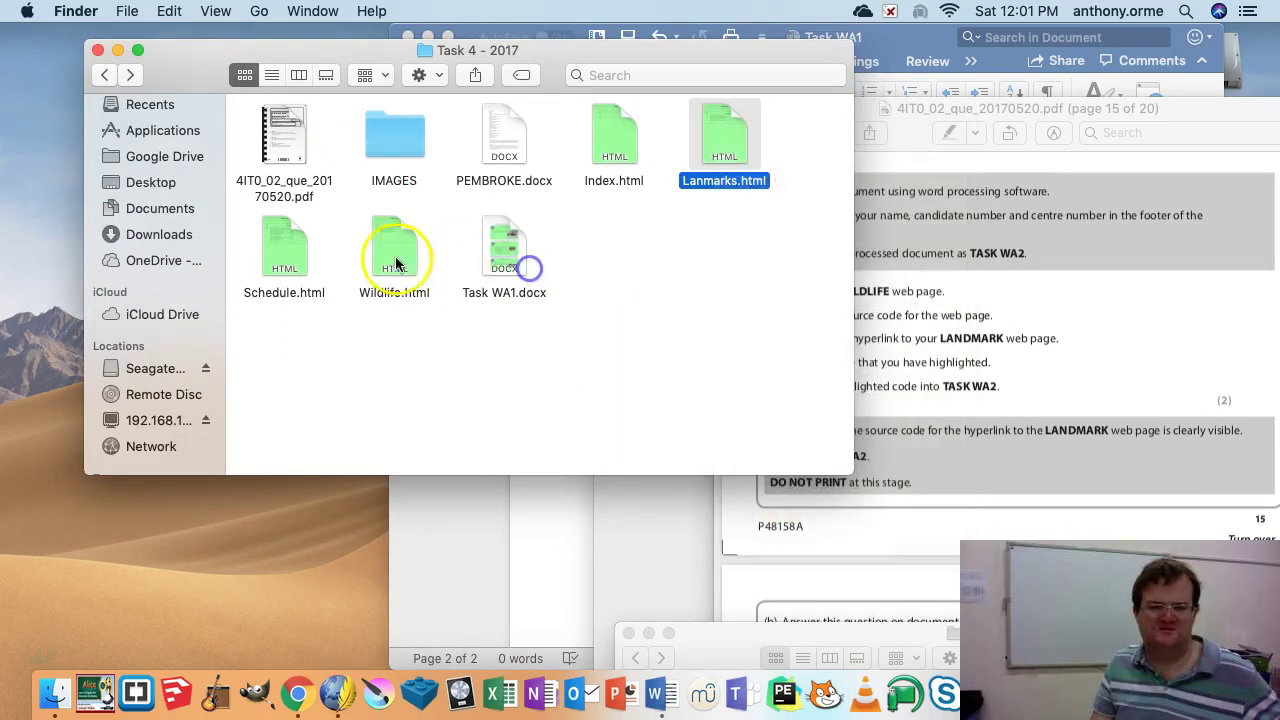
right_click(379, 245)
mouse_move(488, 261)
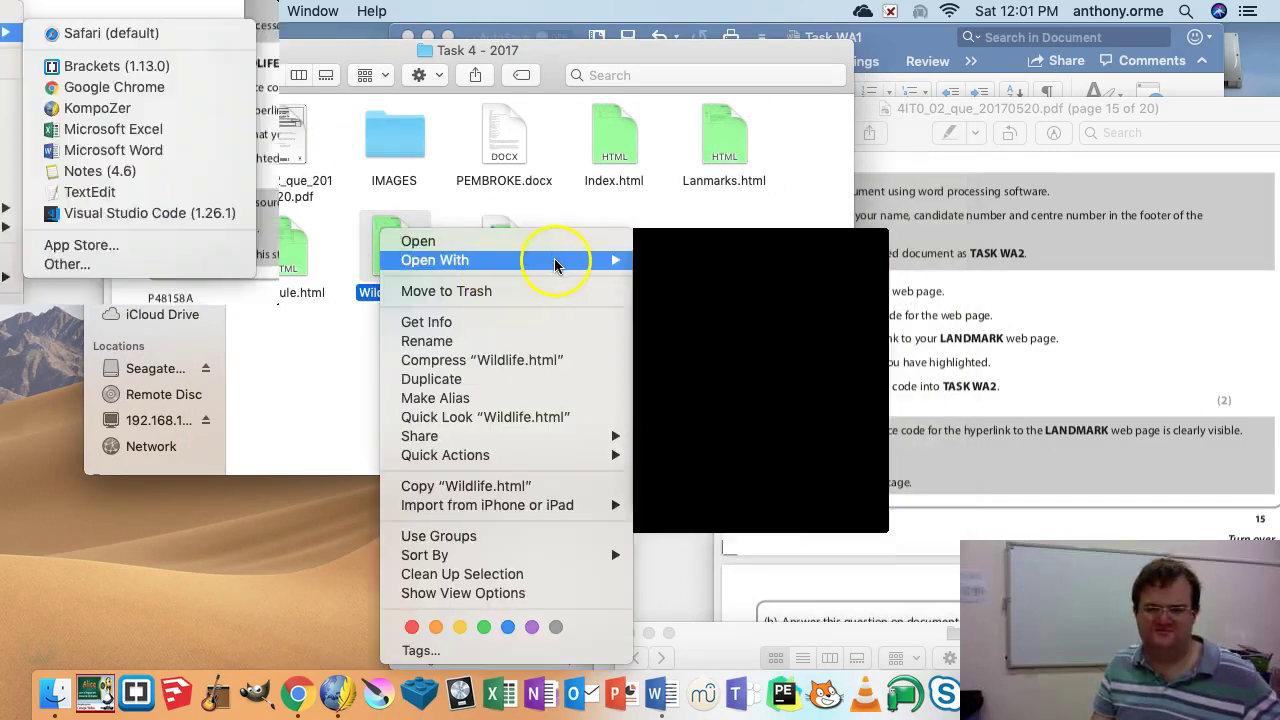
click(743, 340)
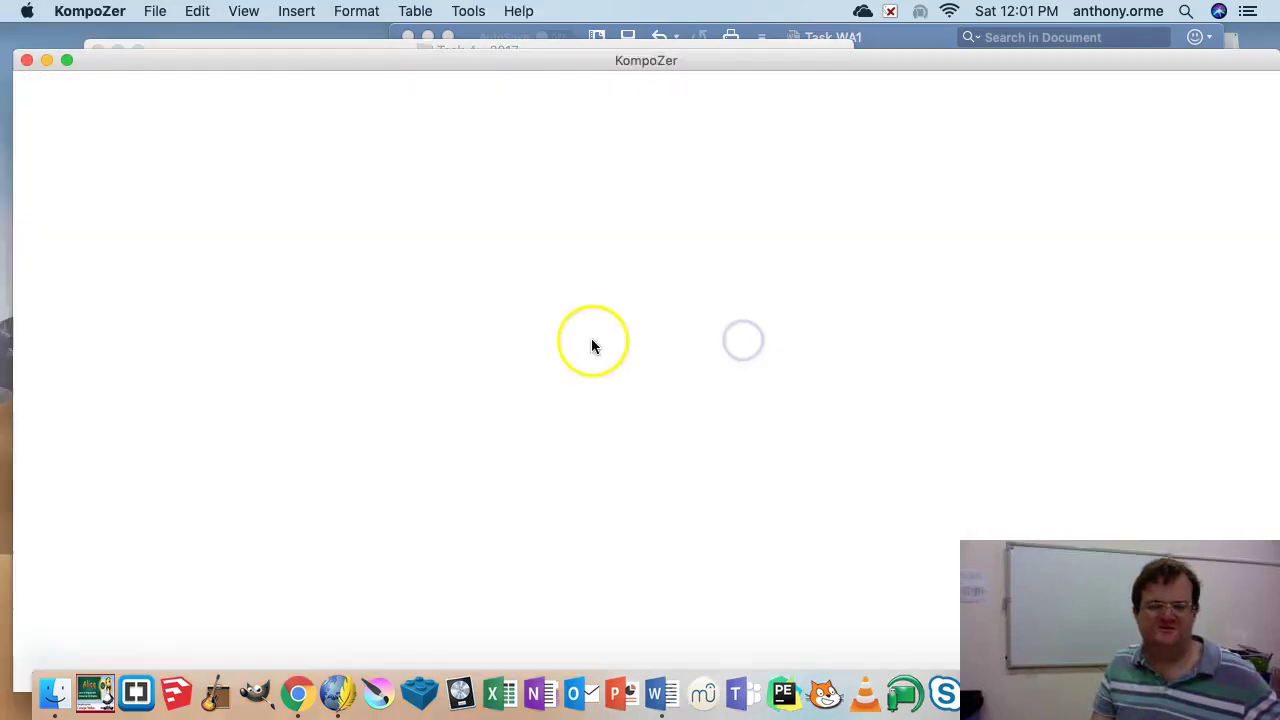
- Dismiss the tip of the day and reload the recent Wildlife page in KompoZer
click(421, 361)
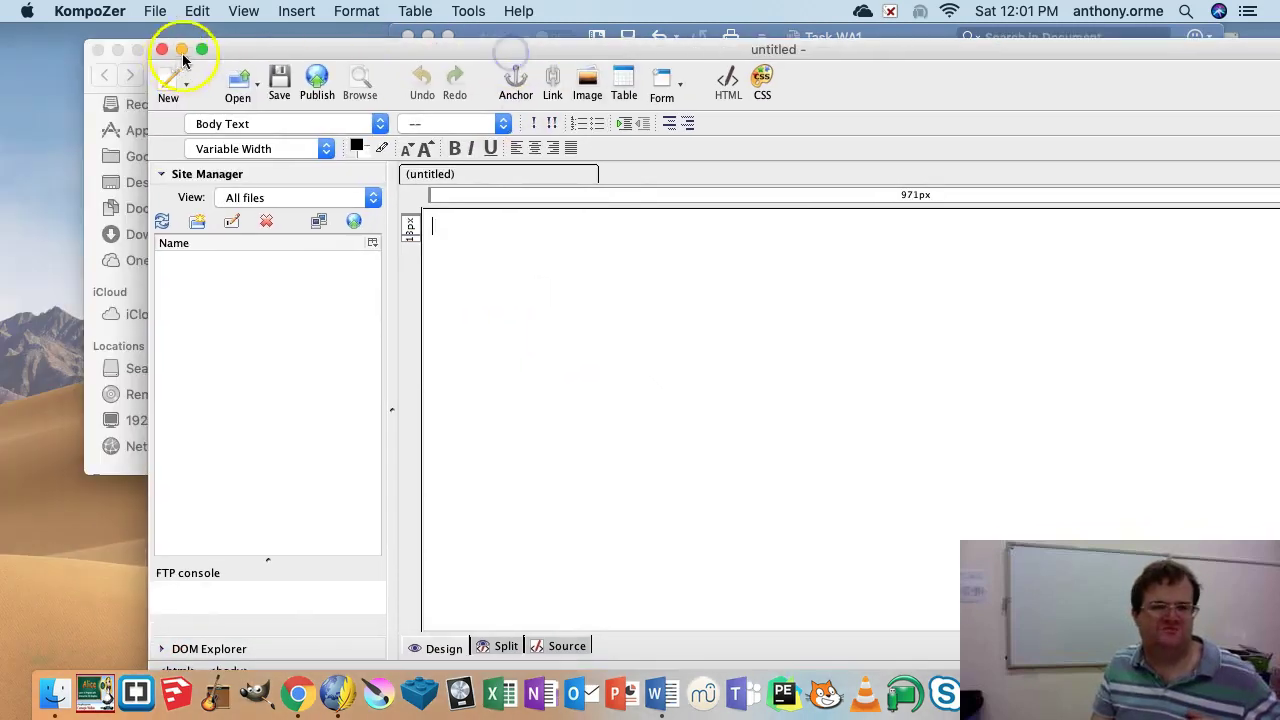
click(155, 11)
mouse_move(229, 91)
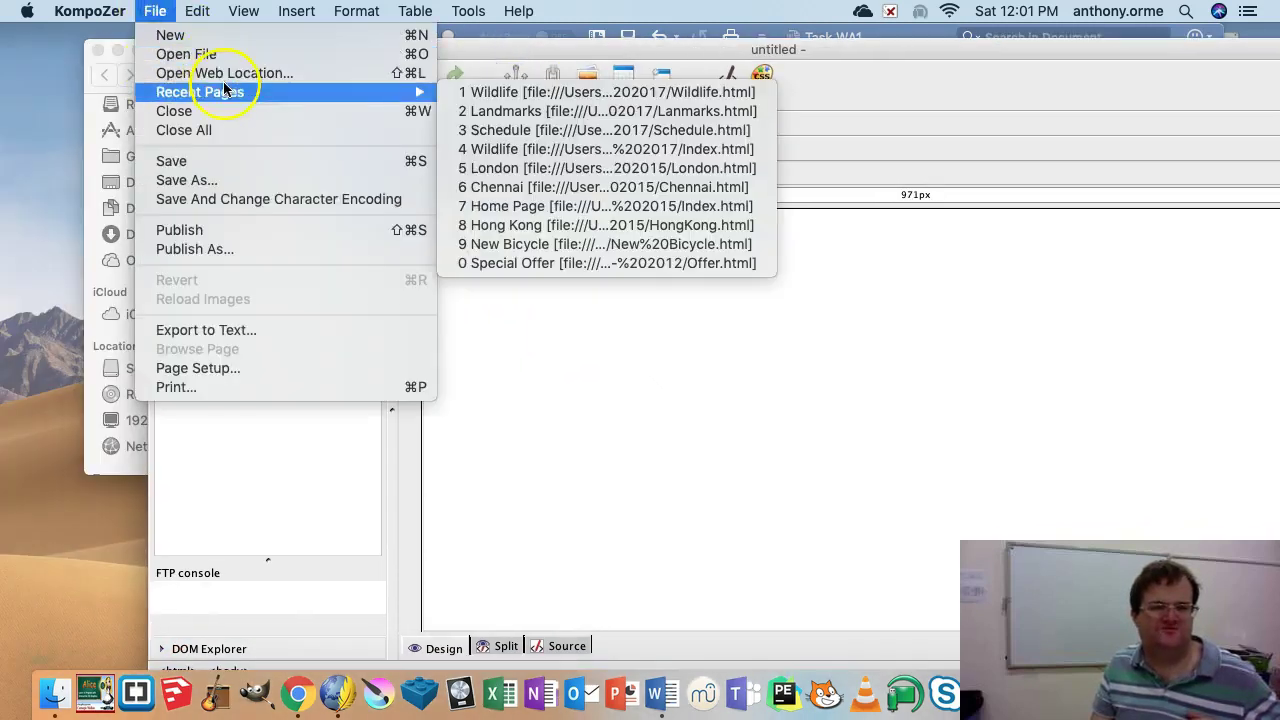
click(583, 96)
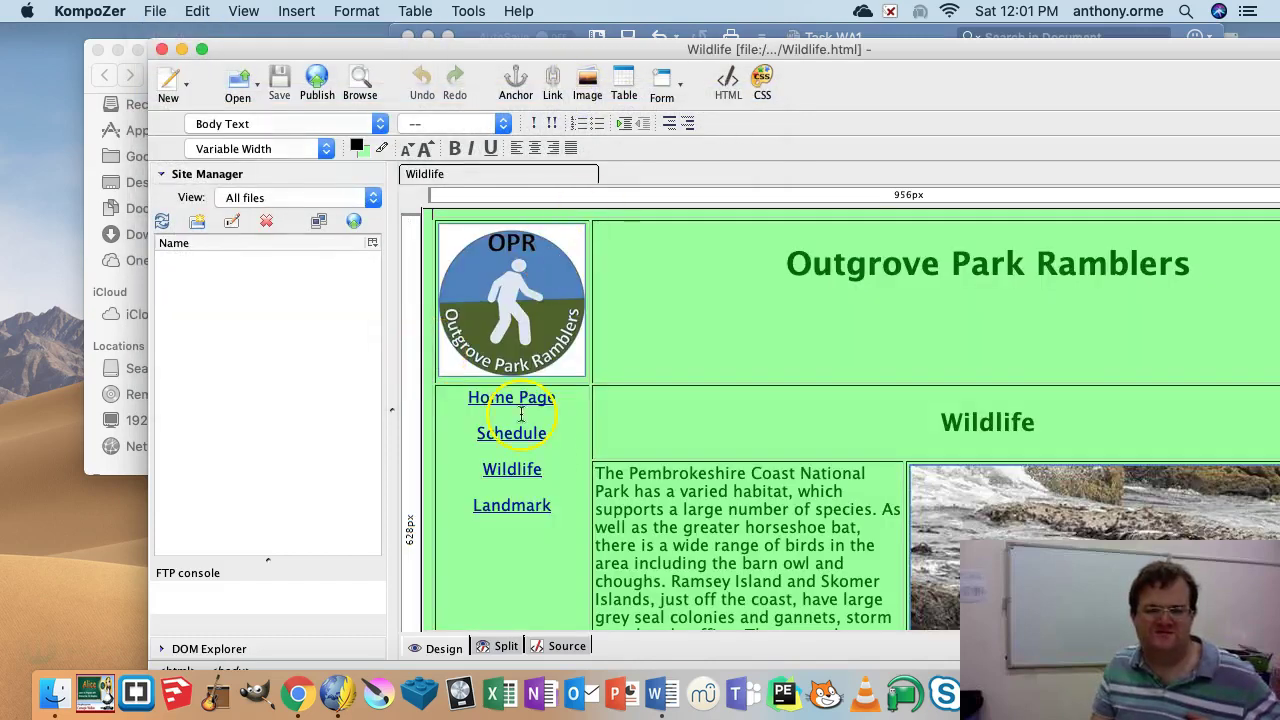
- Switch to the Source view and highlight the Lanmarks.html Landmark hyperlink line
click(506, 646)
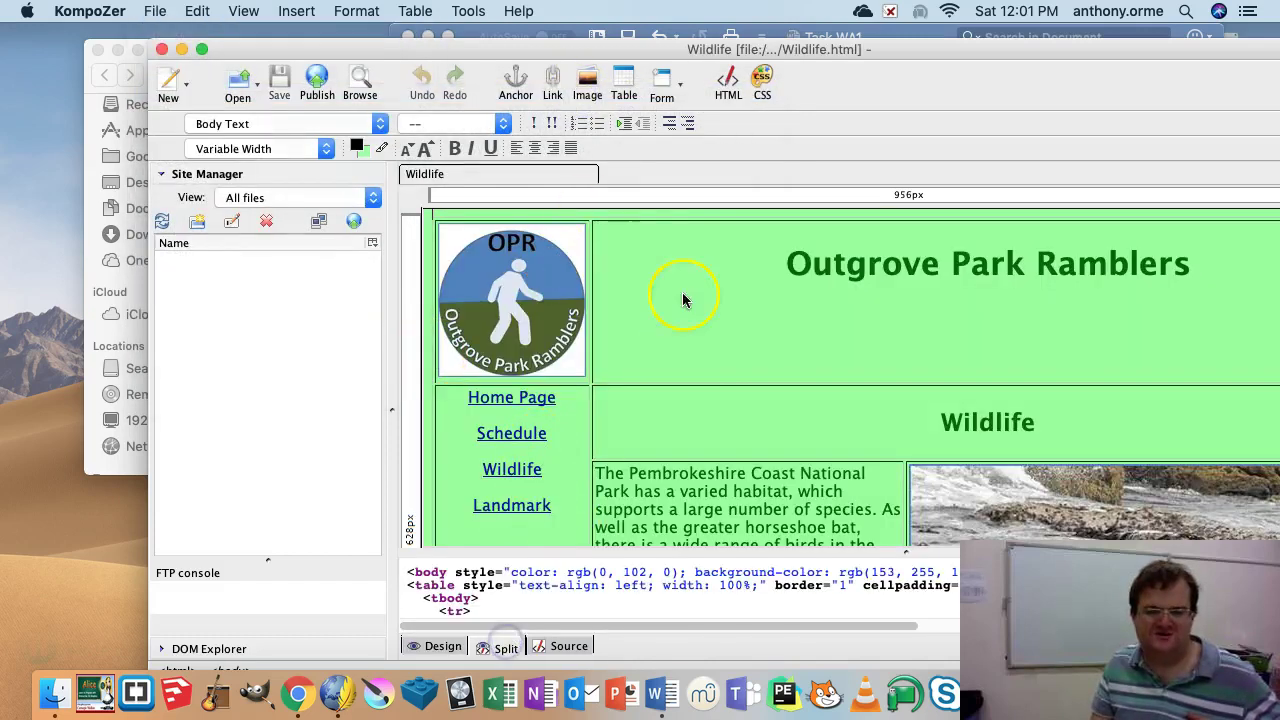
click(558, 647)
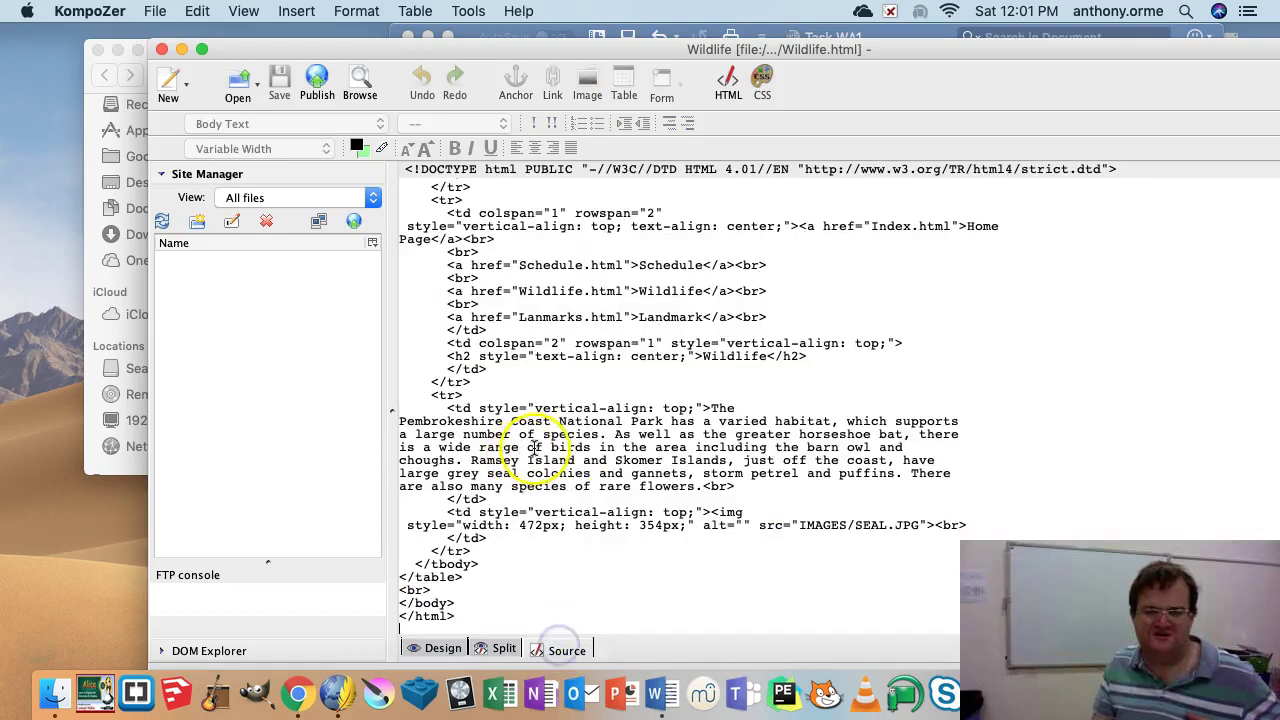
drag(449, 262, 448, 318)
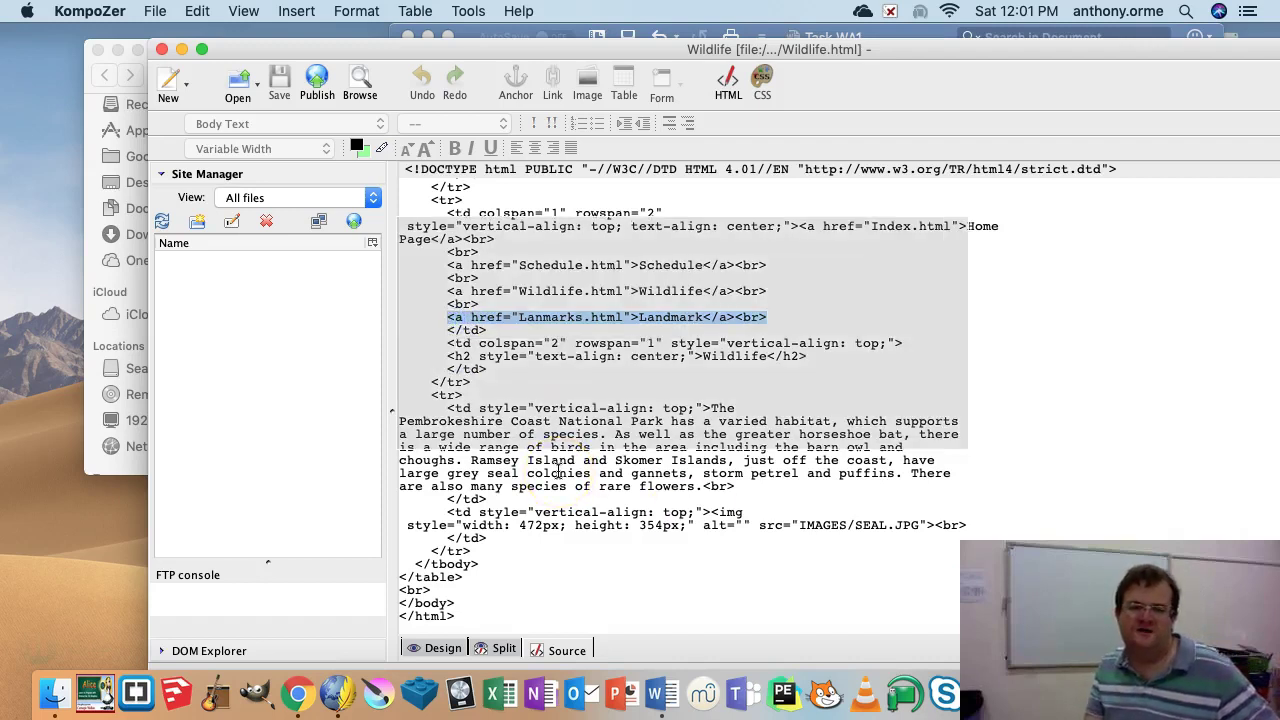
click(181, 49)
- Drop the source-code screenshot into the new document and delete the copy that landed in the footer
click(863, 104)
drag(863, 104, 172, 66)
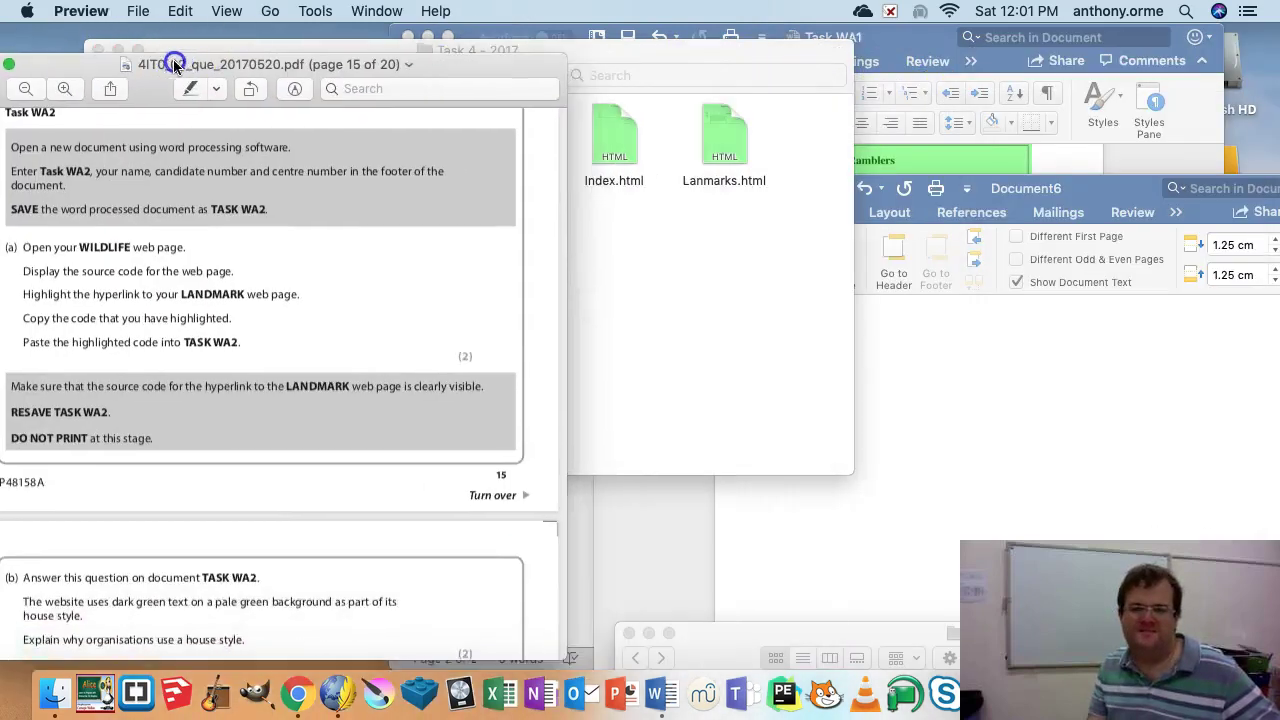
drag(1043, 214, 329, 129)
click(1015, 323)
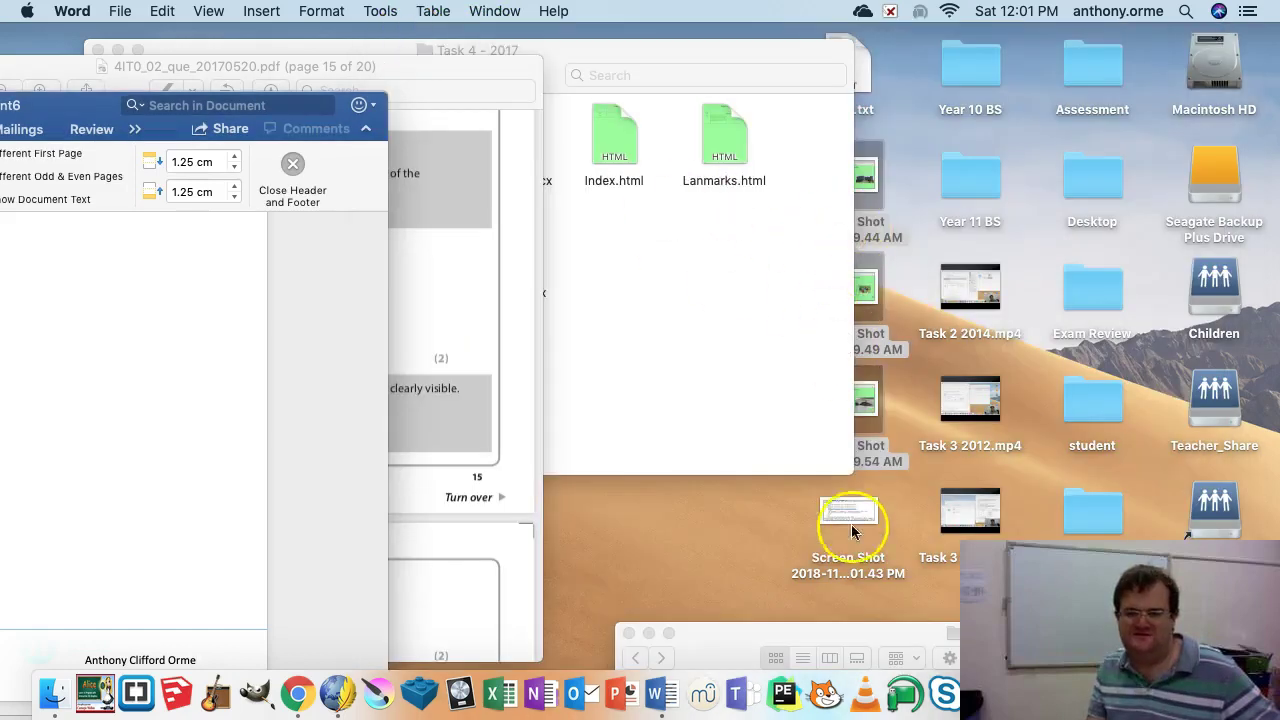
drag(845, 512, 72, 338)
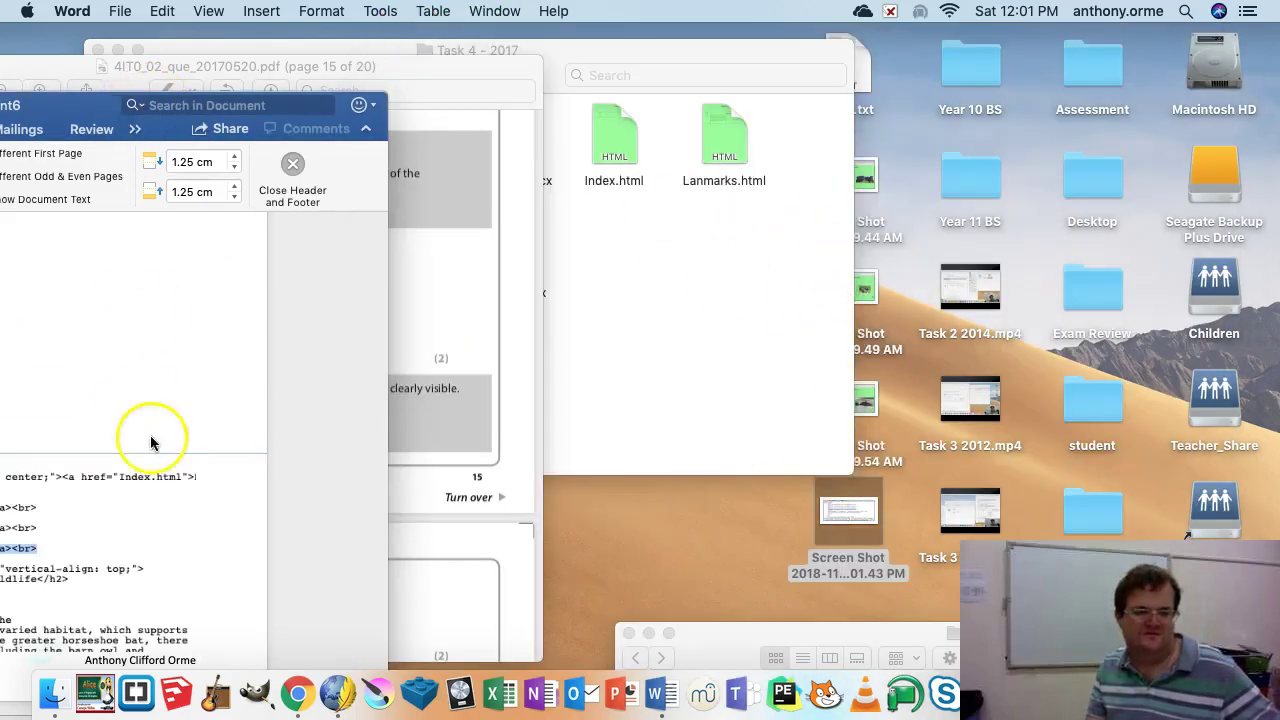
click(140, 472)
key(Delete)
- Insert the source-code screenshot into the document body, placing the cursor below it
double_click(116, 252)
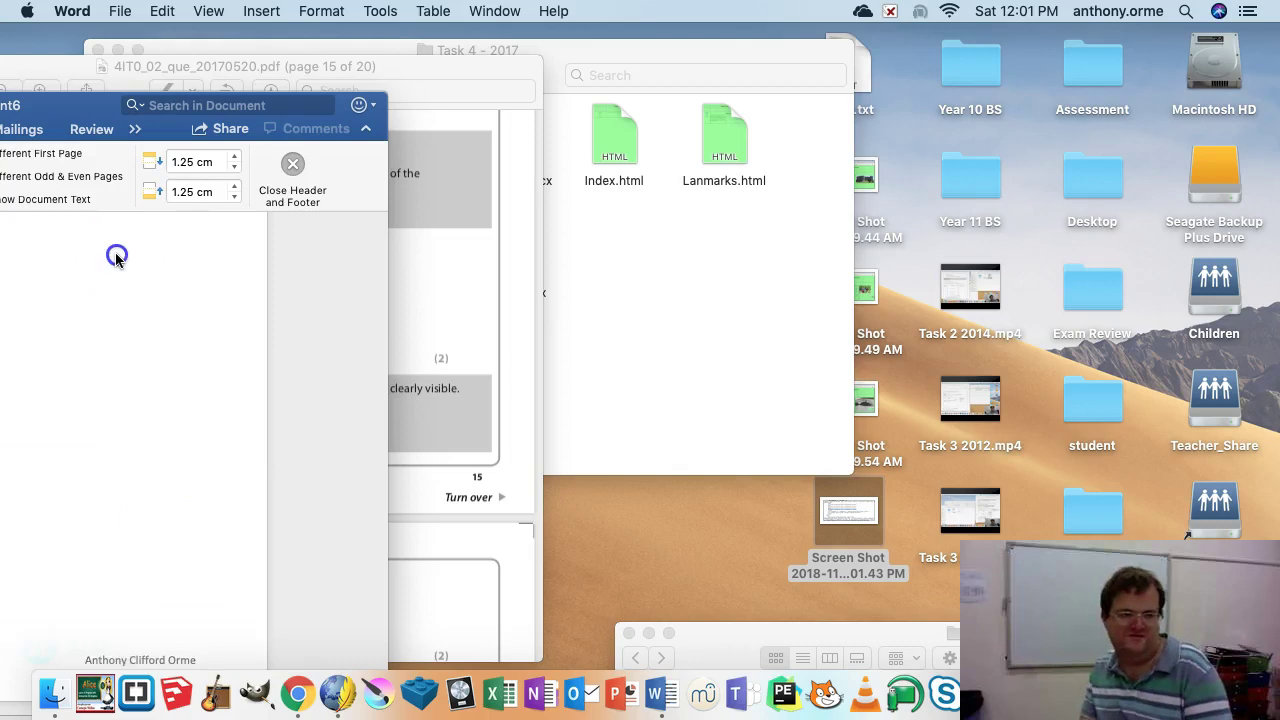
drag(848, 512, 109, 364)
drag(71, 100, 1031, 52)
click(729, 414)
click(201, 315)
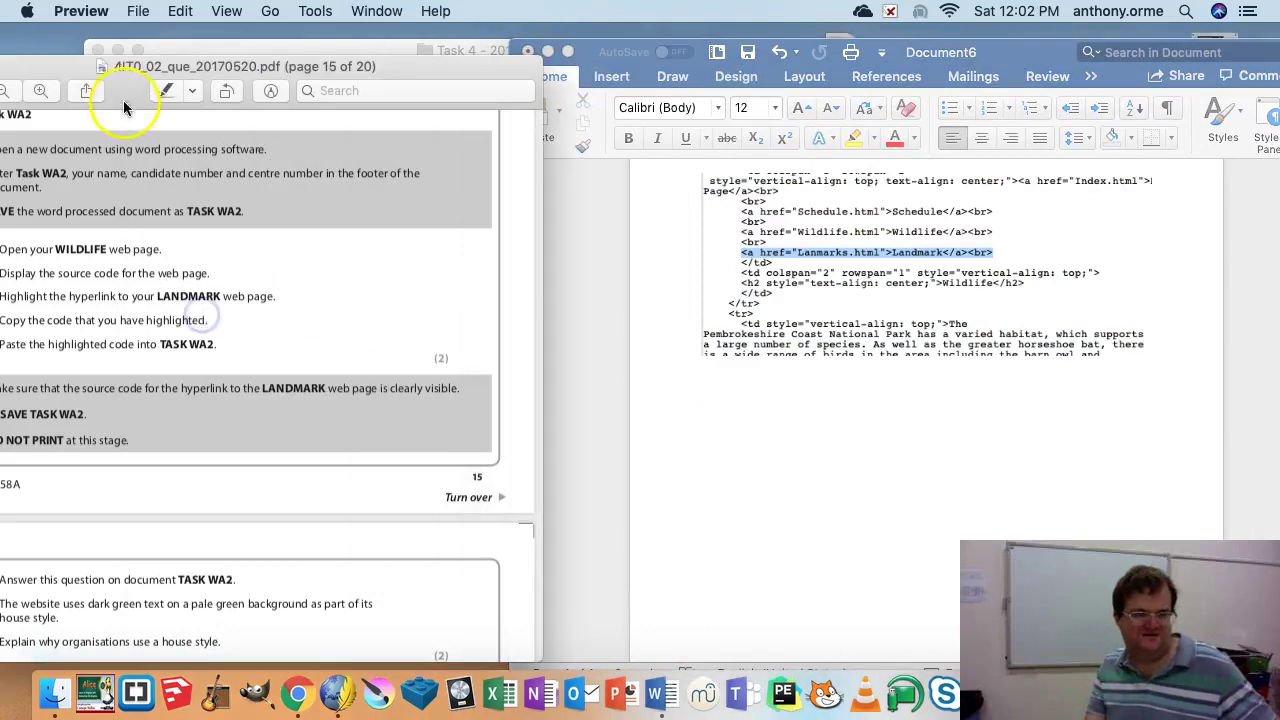
drag(128, 62, 410, 69)
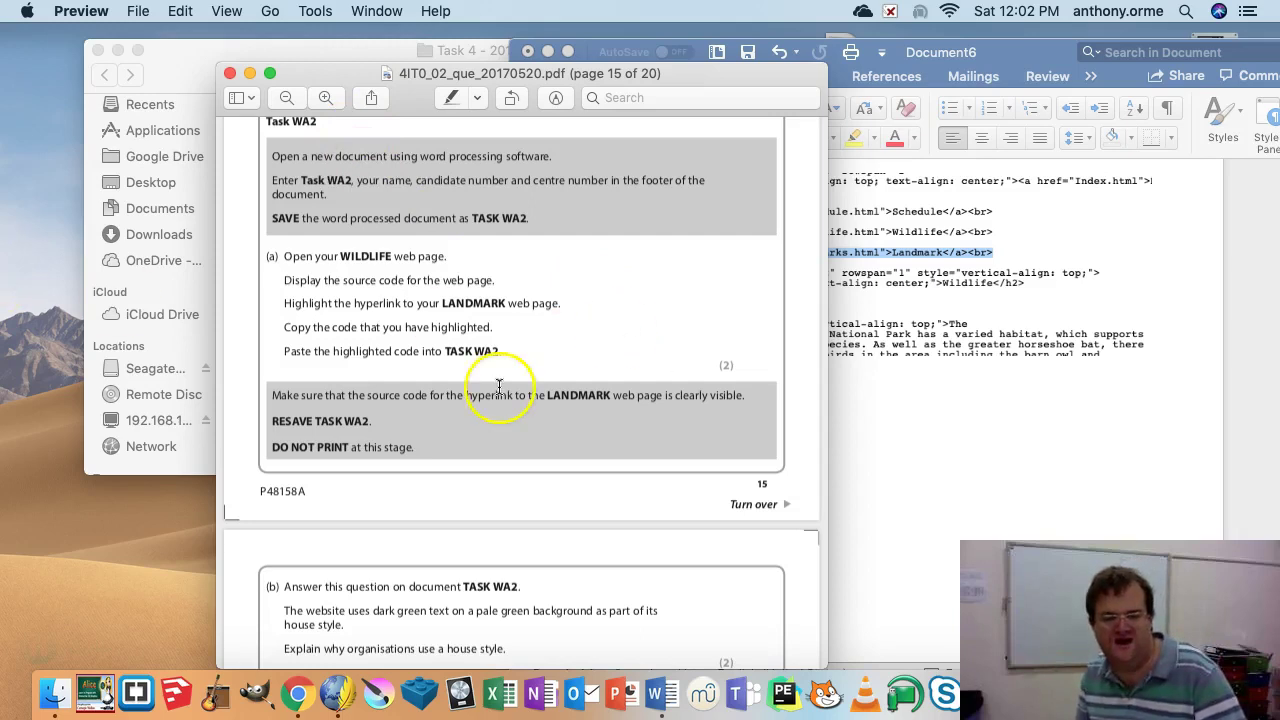
- Below the screenshot, type the answer explaining why companies use house styles in their documents
scroll(466, 386, down, 3)
drag(806, 409, 817, 410)
click(881, 410)
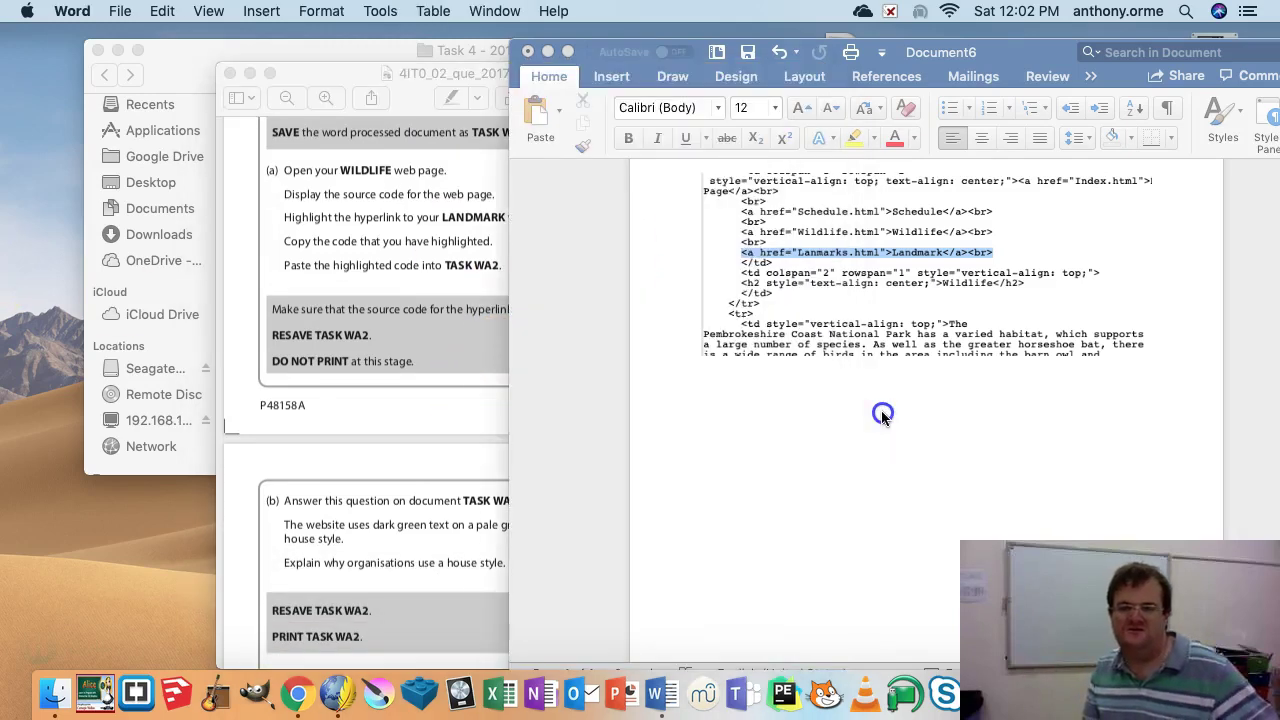
key(super+a)
click(708, 411)
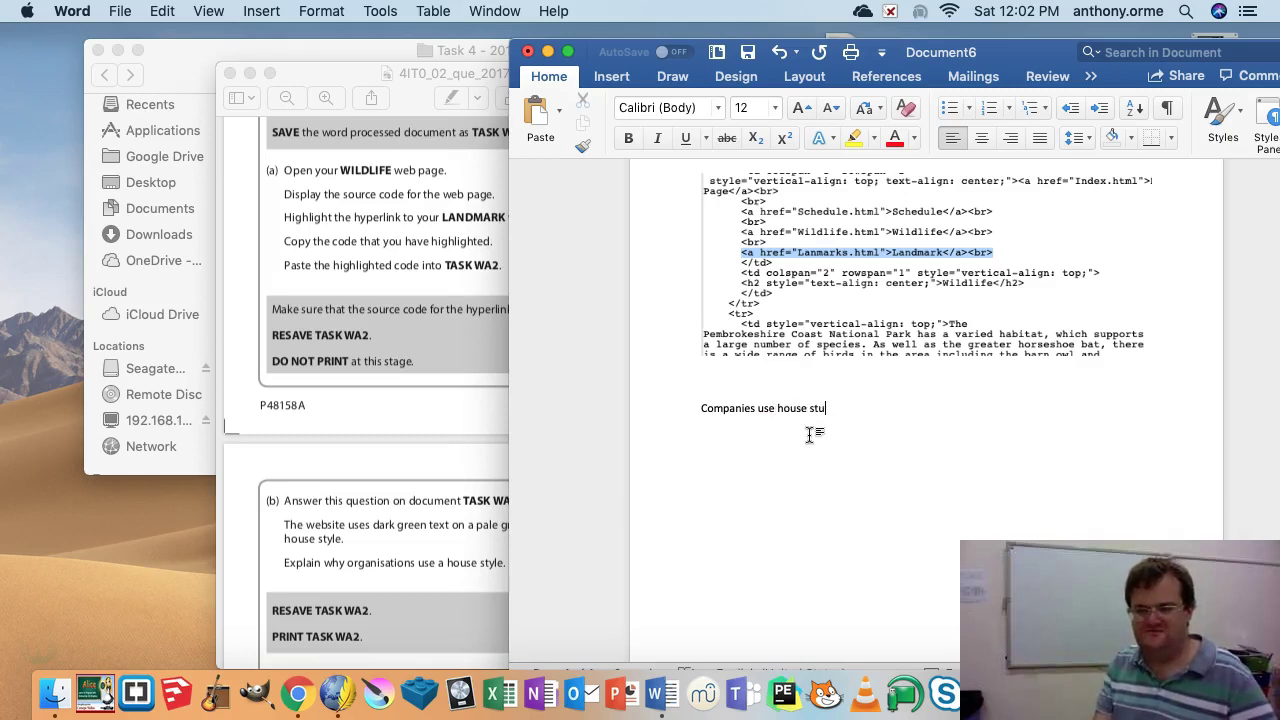
text(n the)
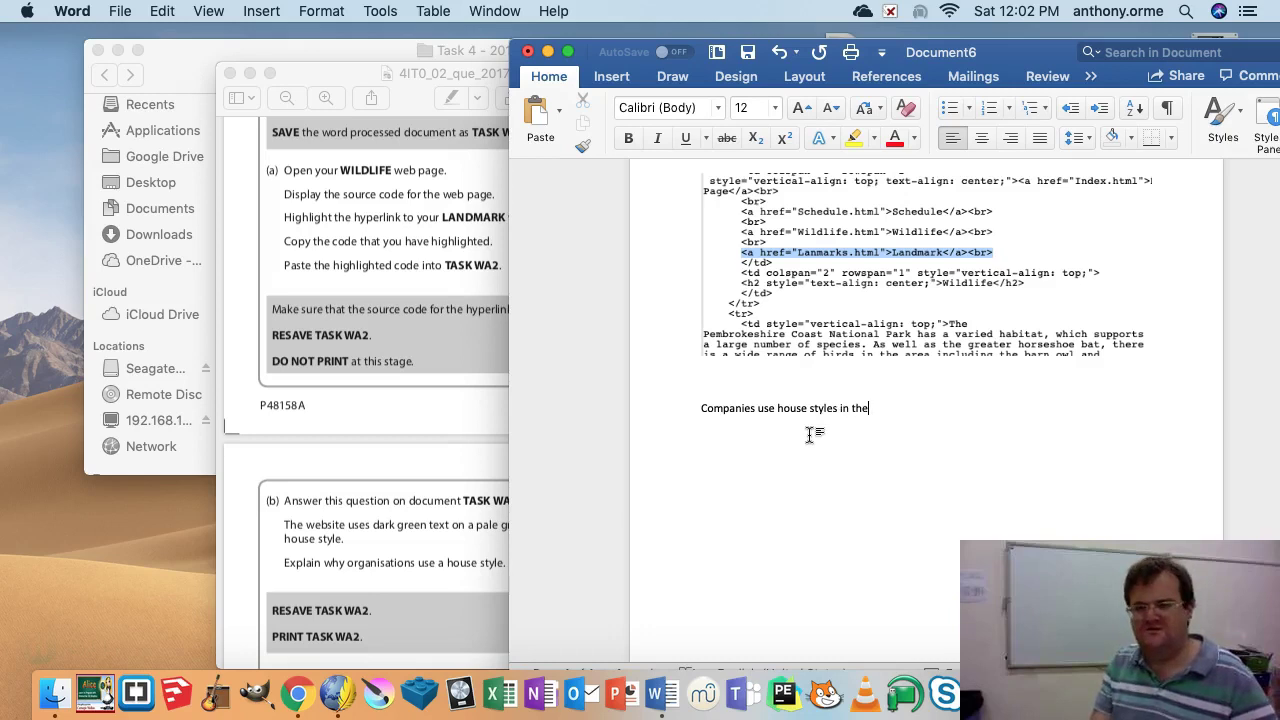
text(ir documet)
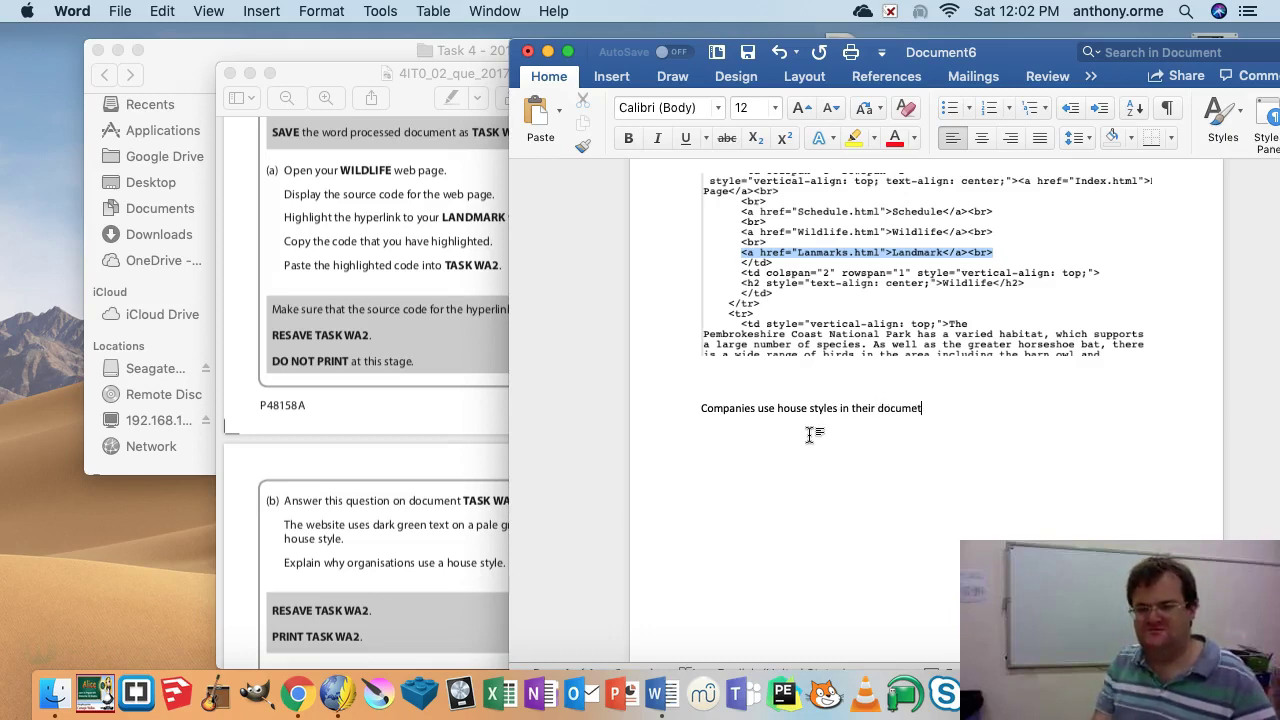
text(nts )
text(so they)
text( peop)
key(BackSpace)
key(BackSpace)
text(people )
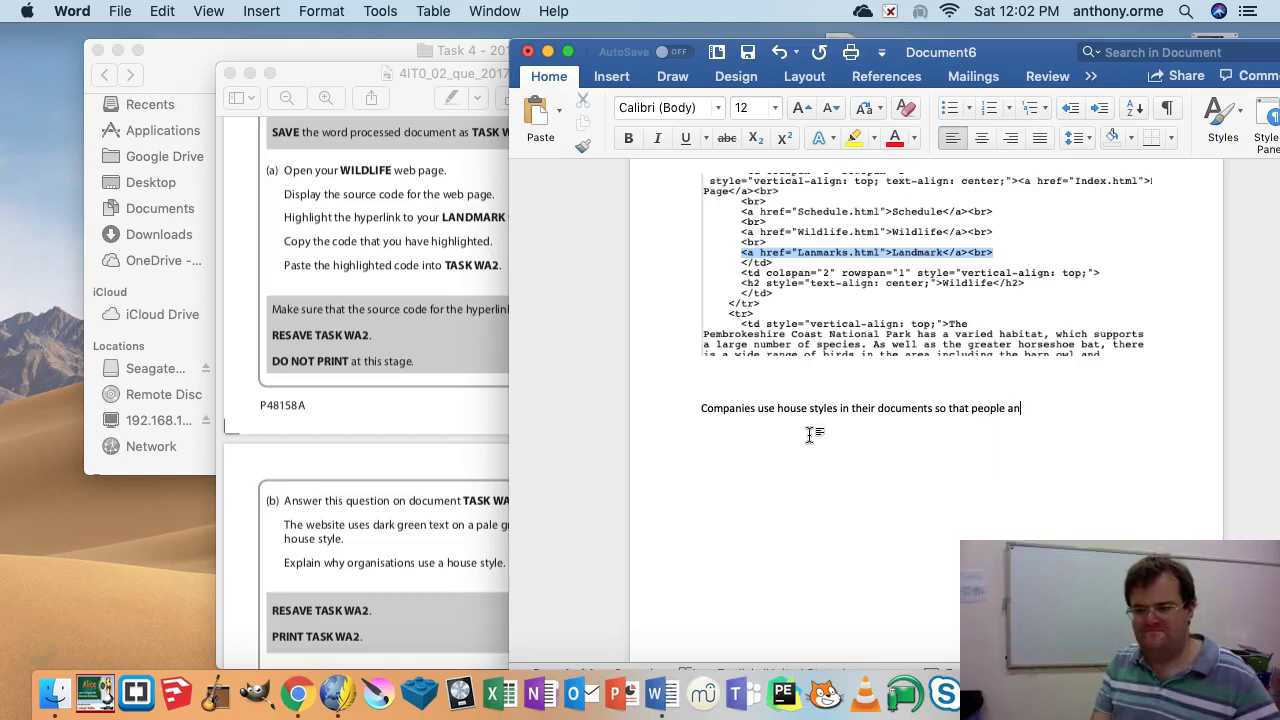
text(cannot associate those sty)
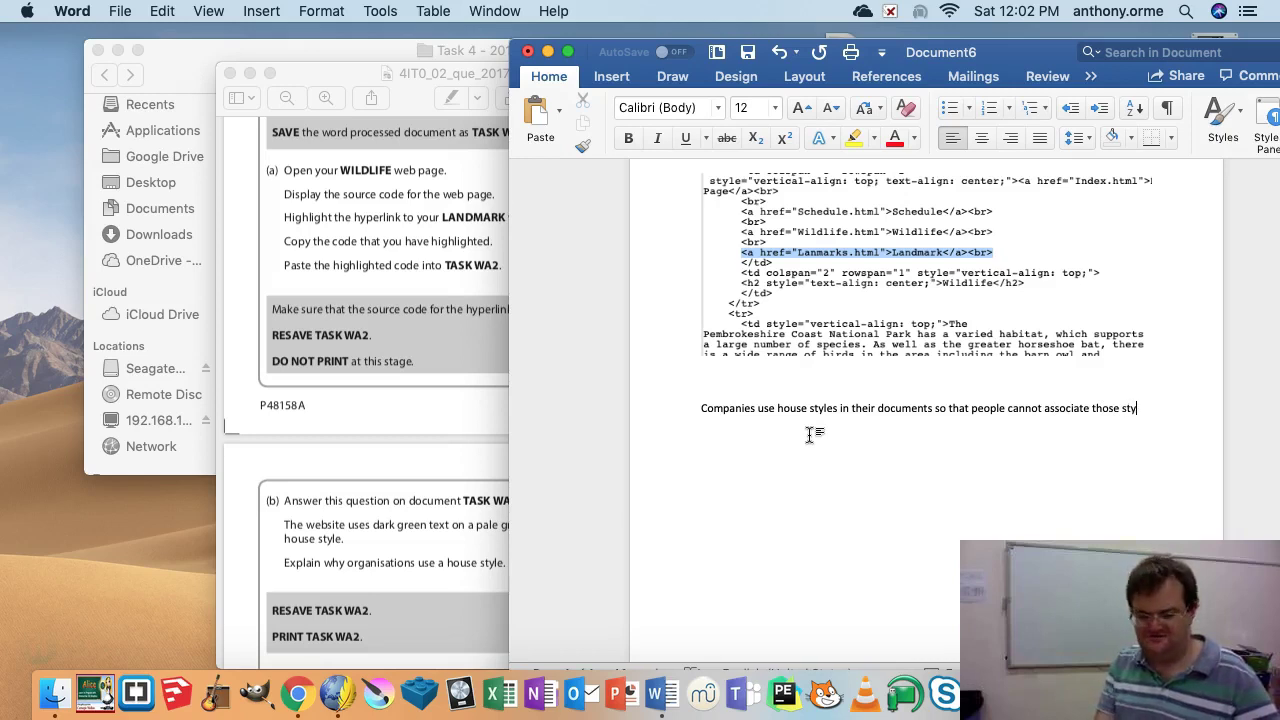
text(les with the company.)
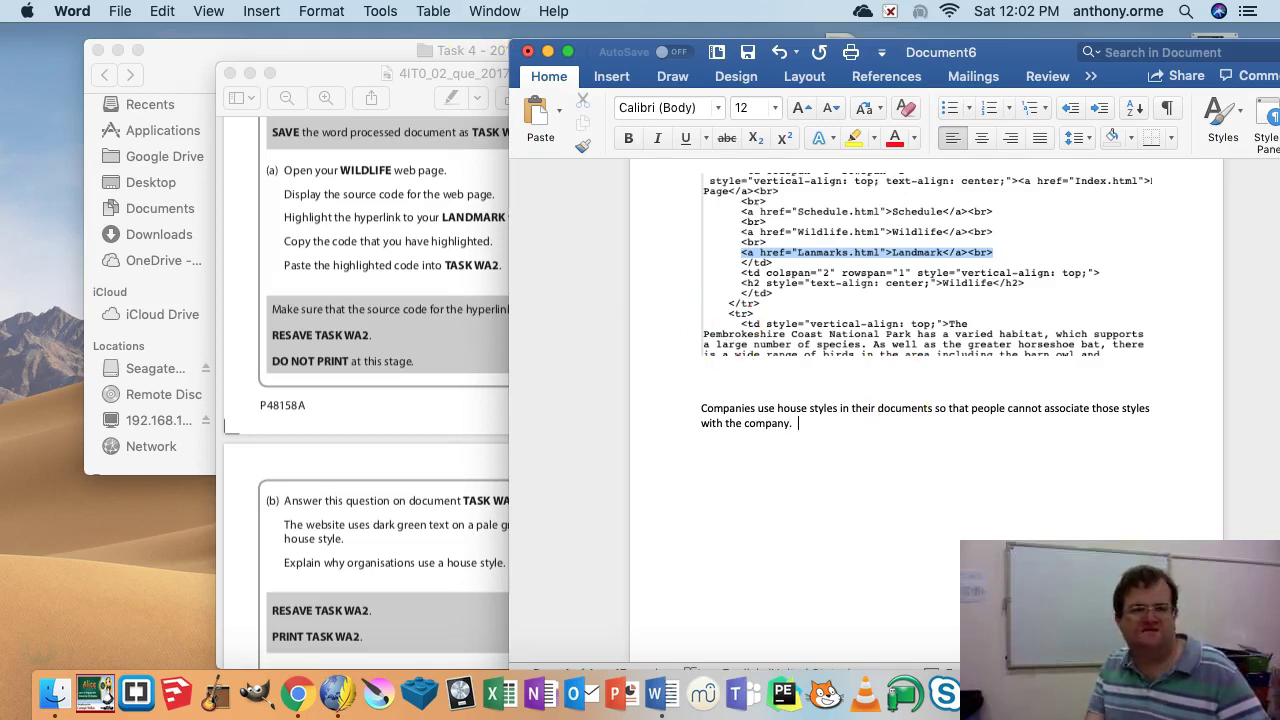
- Start saving the document with File > Save
click(72, 11)
mouse_move(120, 11)
click(133, 148)
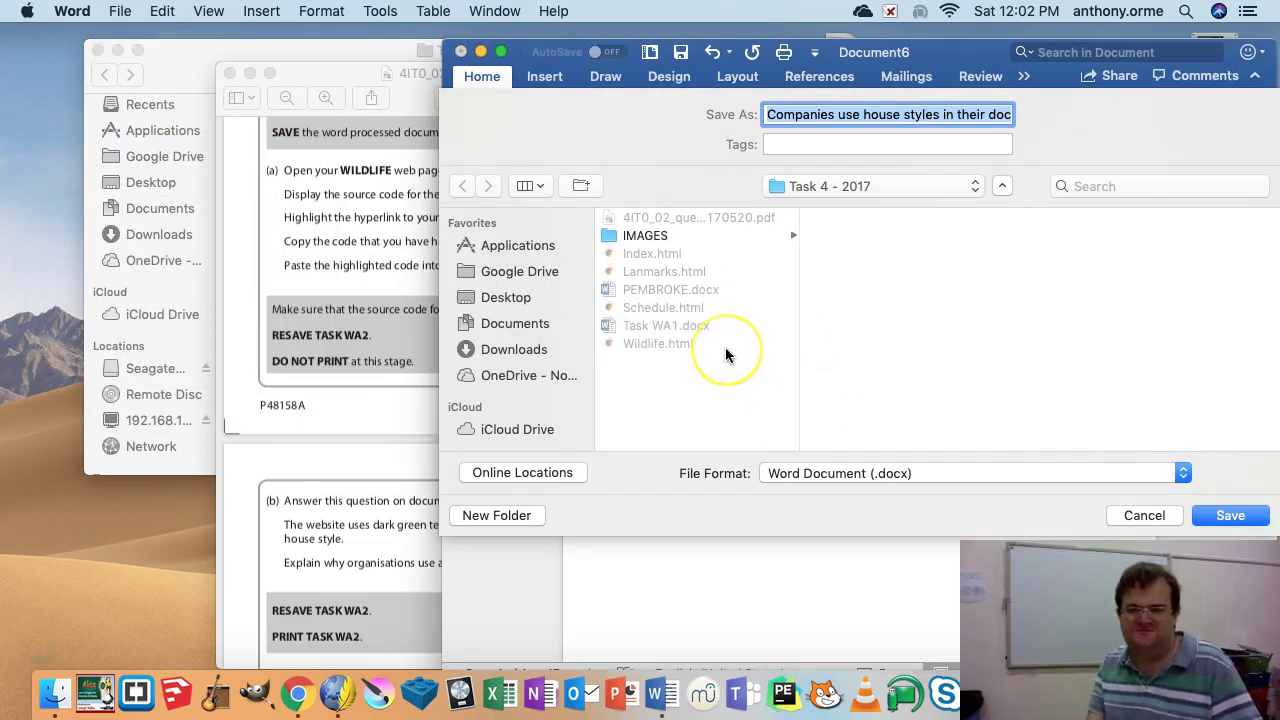
- Save the document as 'Task WA2' in Task 4 - 2017, then close Word to show the question paper
text(Task WA2.docx)
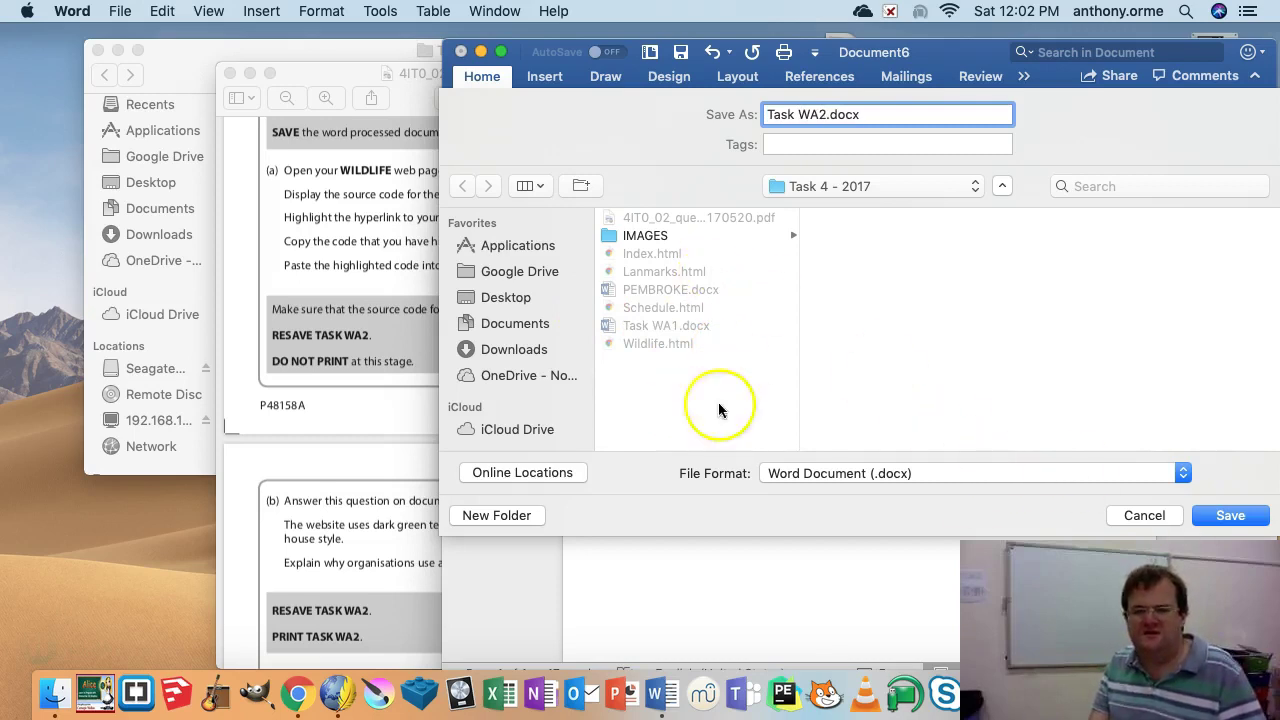
click(1232, 516)
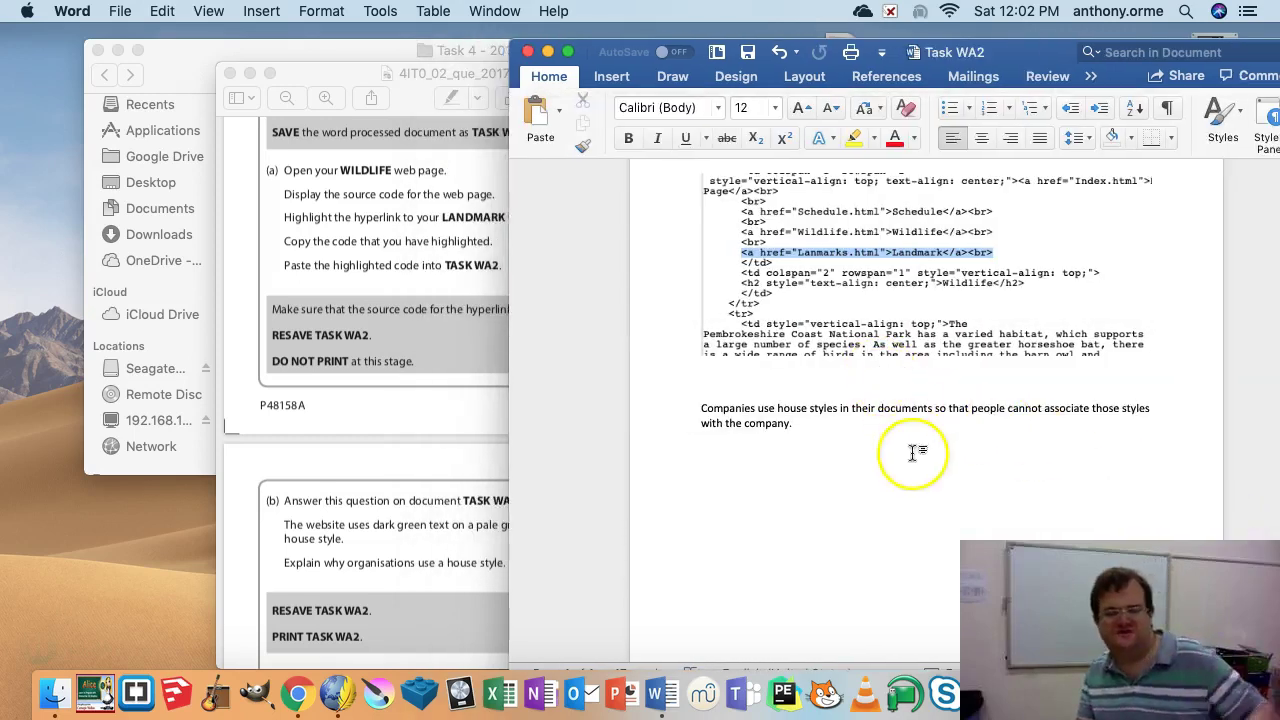
click(529, 52)
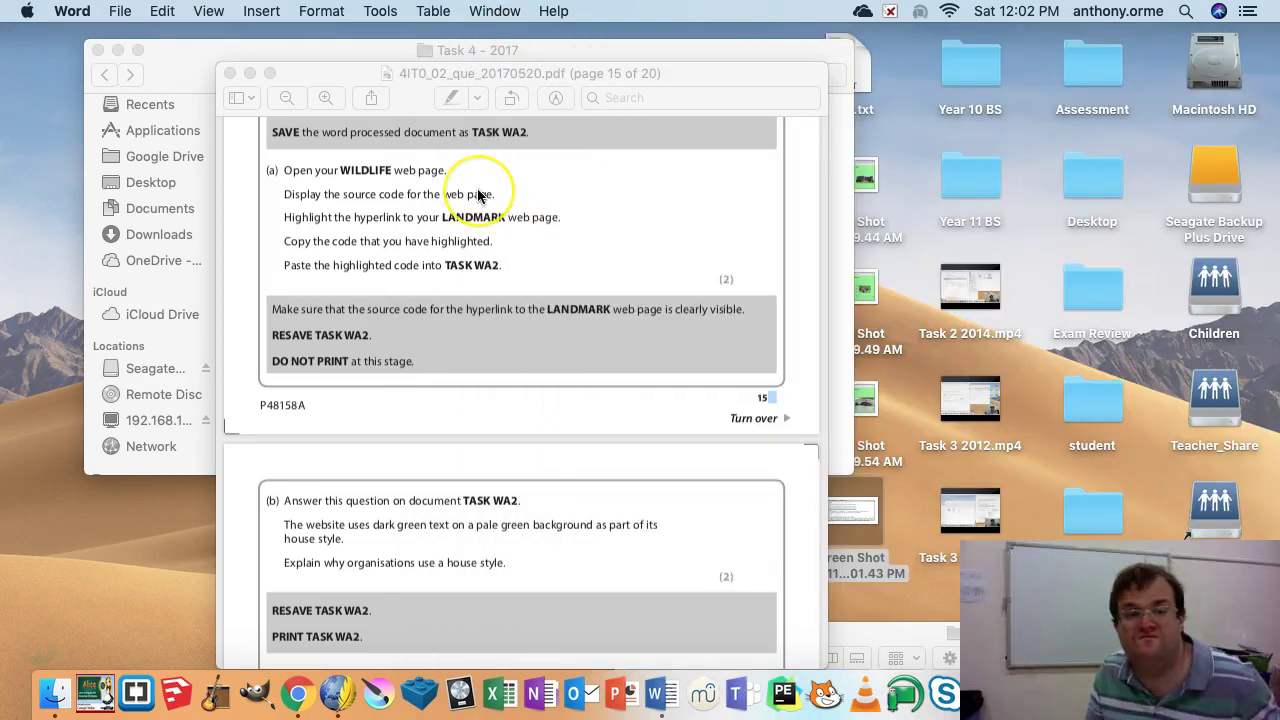
scroll(478, 195, up, 5)
scroll(478, 195, up, 15)
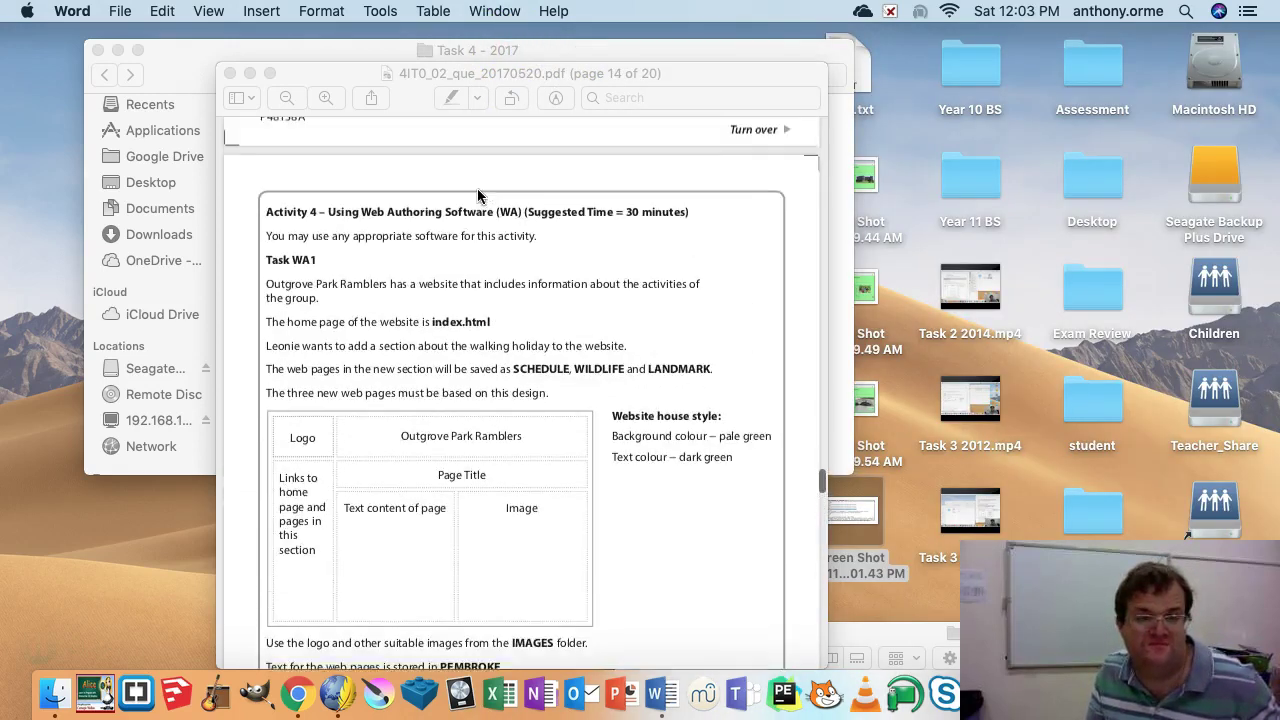